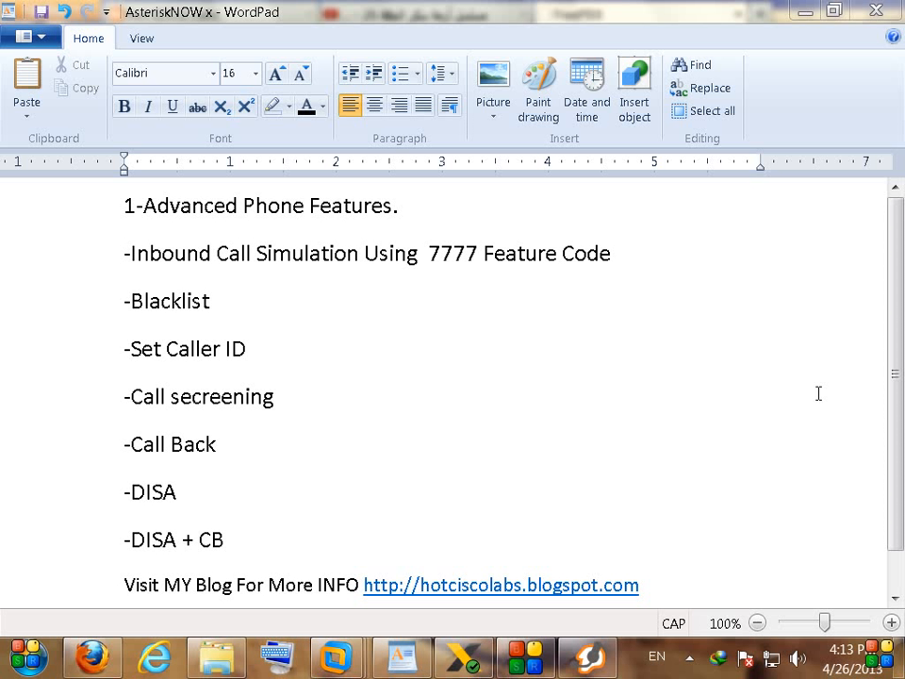
Step: Open FreePBX's Feature Codes admin page and highlight Simulate Incoming Call code 7777
{"action": "left_click", "coordinate": [106, 654]}
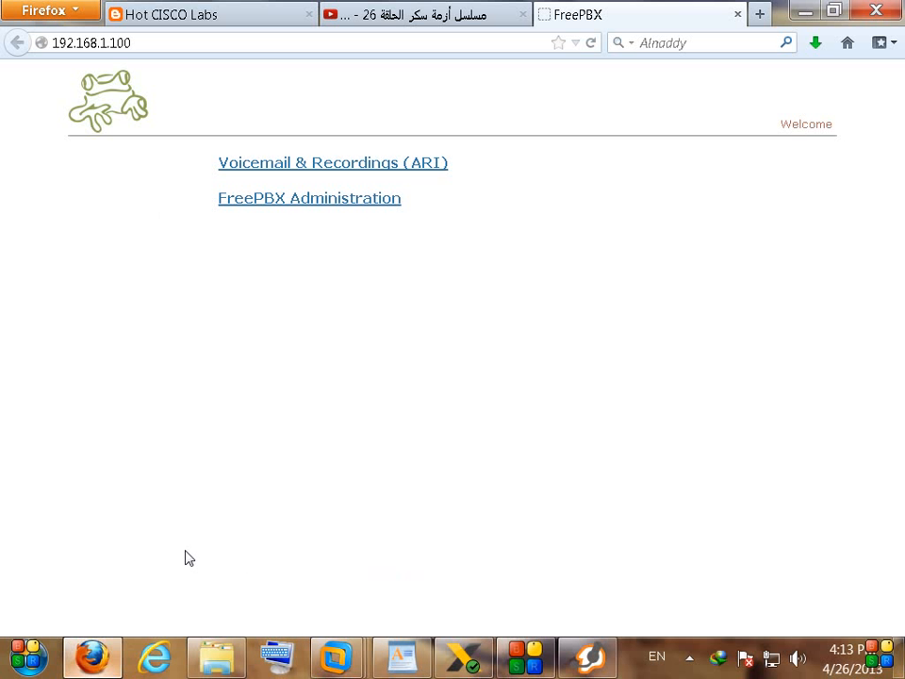
{"action": "left_click", "coordinate": [373, 200]}
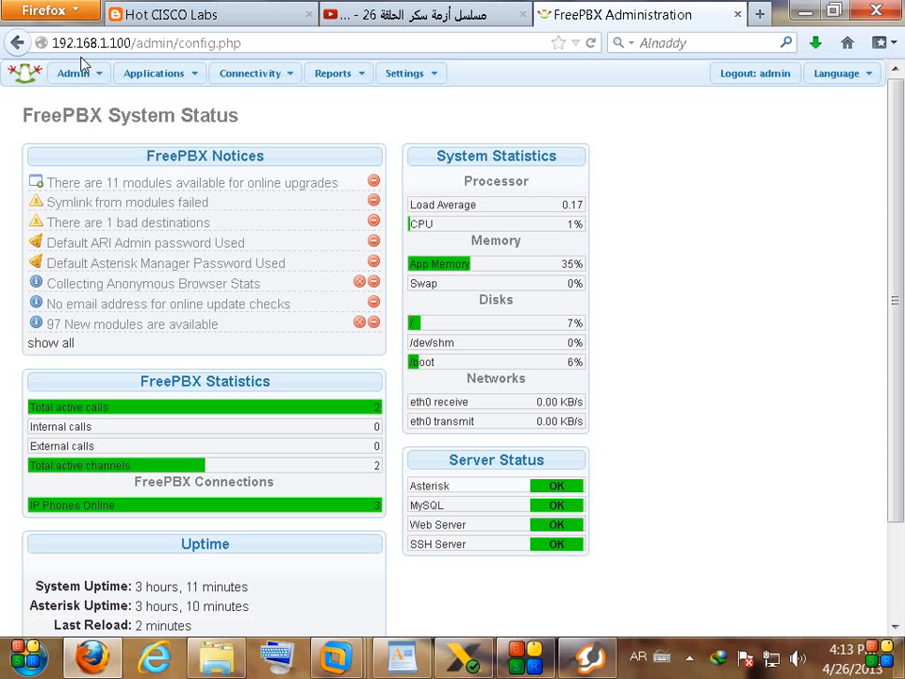
{"action": "mouse_move", "coordinate": [80, 73]}
{"action": "left_click", "coordinate": [85, 189]}
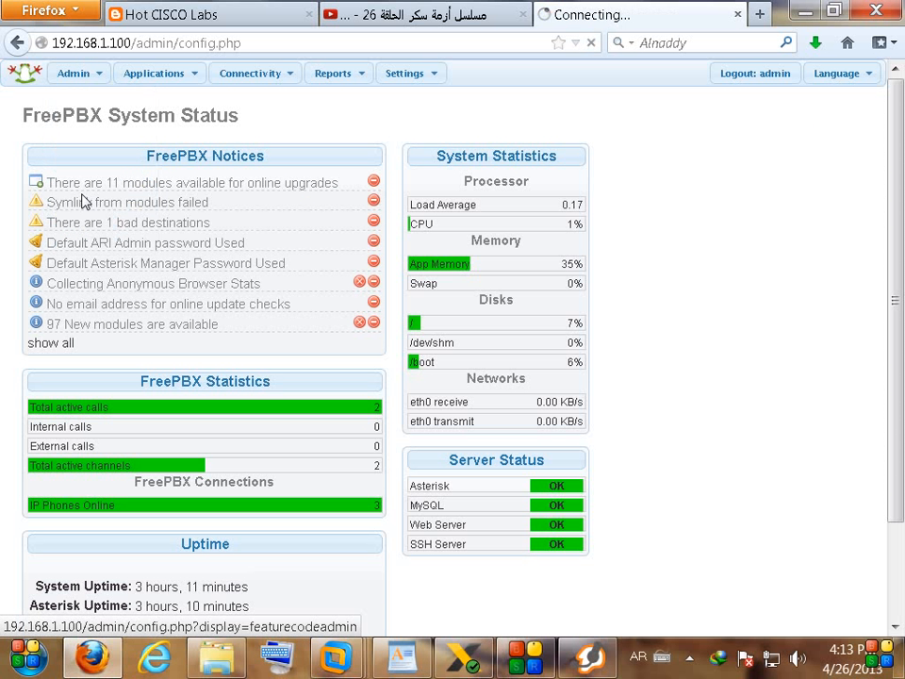
{"action": "scroll", "coordinate": [182, 383], "scroll_direction": "down", "scroll_amount": 7}
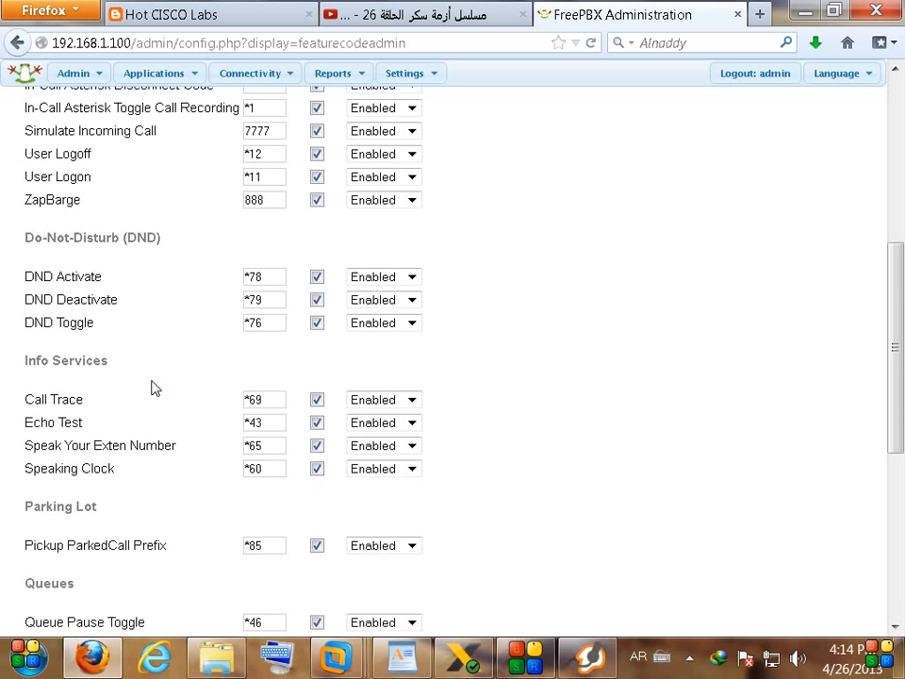
{"action": "scroll", "coordinate": [156, 389], "scroll_direction": "up", "scroll_amount": 3}
{"action": "double_click", "coordinate": [274, 330]}
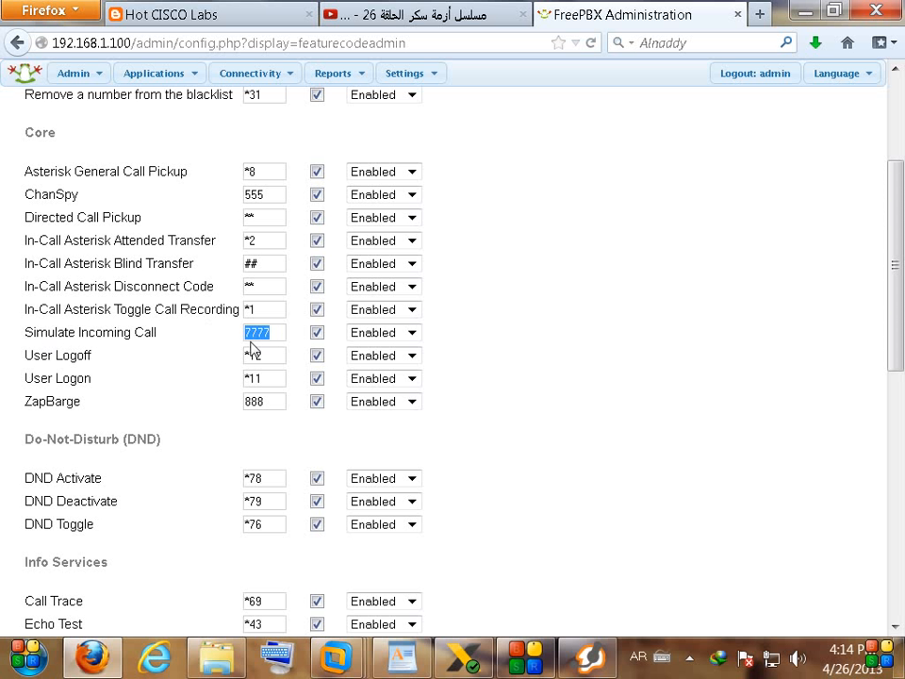
Step: Call 7777 from X-Lite, hang up, then highlight the Simulate Incoming Call feature name
{"action": "left_click", "coordinate": [463, 657]}
{"action": "left_click", "coordinate": [696, 242]}
{"action": "left_click", "coordinate": [695, 242]}
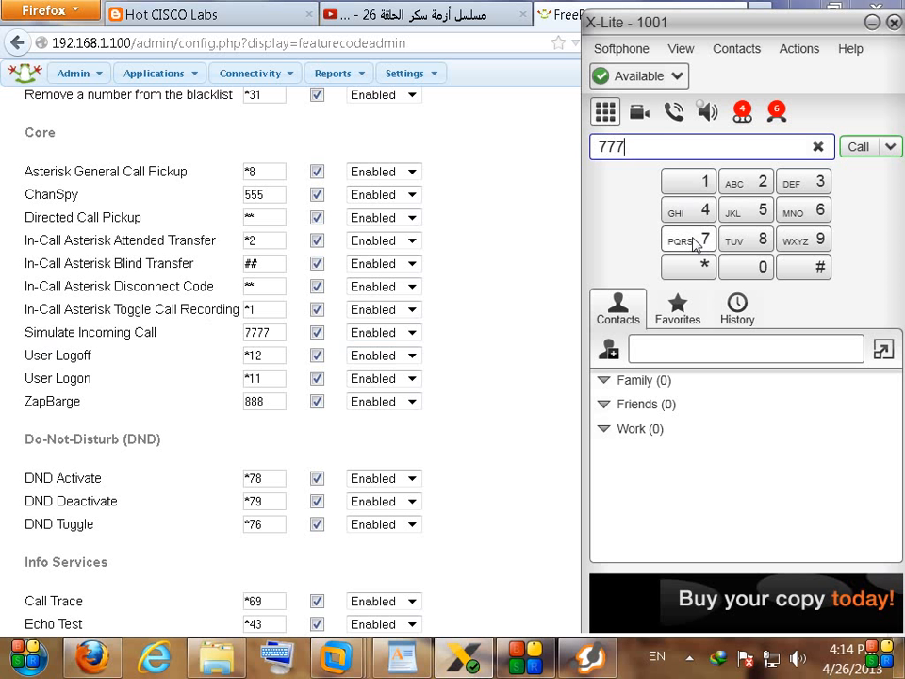
{"action": "left_click", "coordinate": [696, 243]}
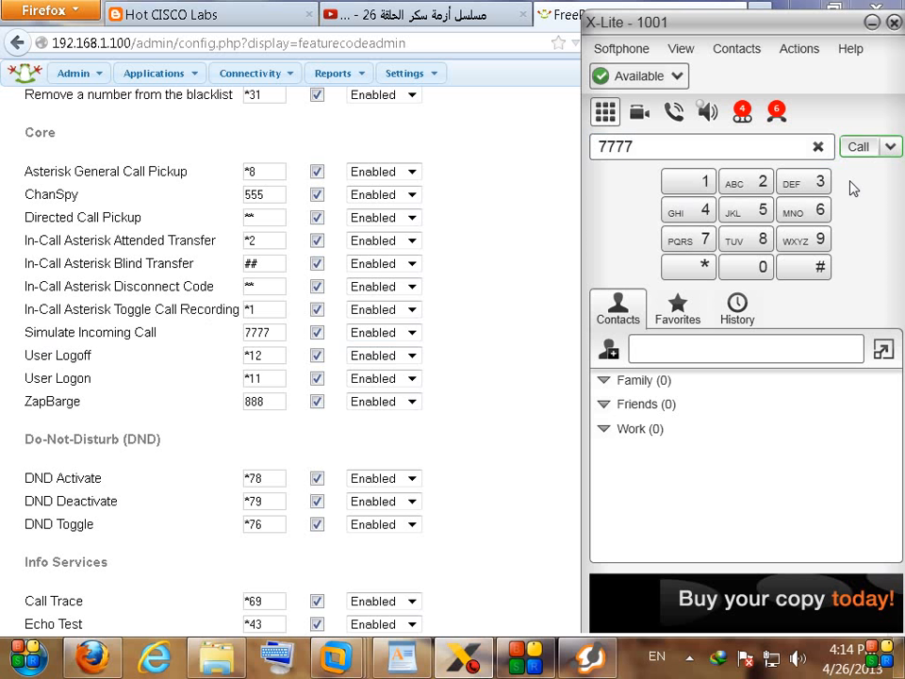
{"action": "key", "text": "Return"}
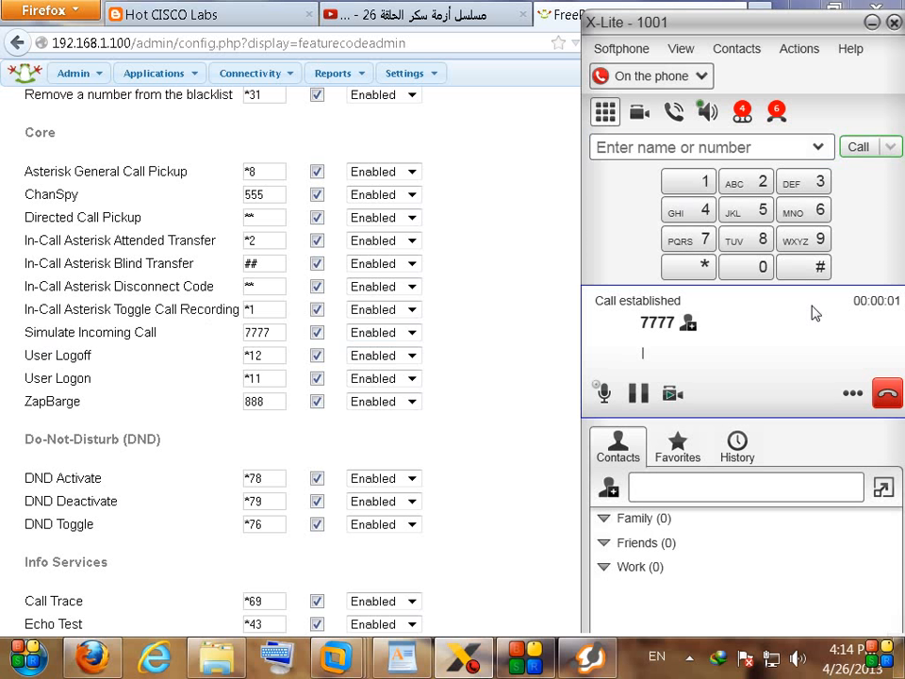
{"action": "left_click", "coordinate": [888, 395]}
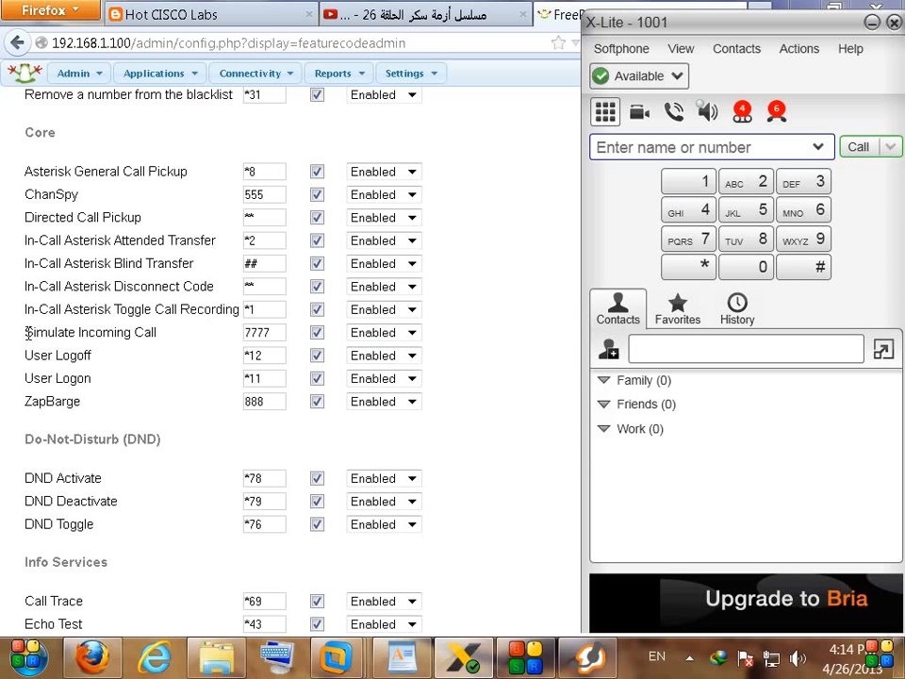
{"action": "left_click_drag", "start_coordinate": [27, 332], "coordinate": [177, 335]}
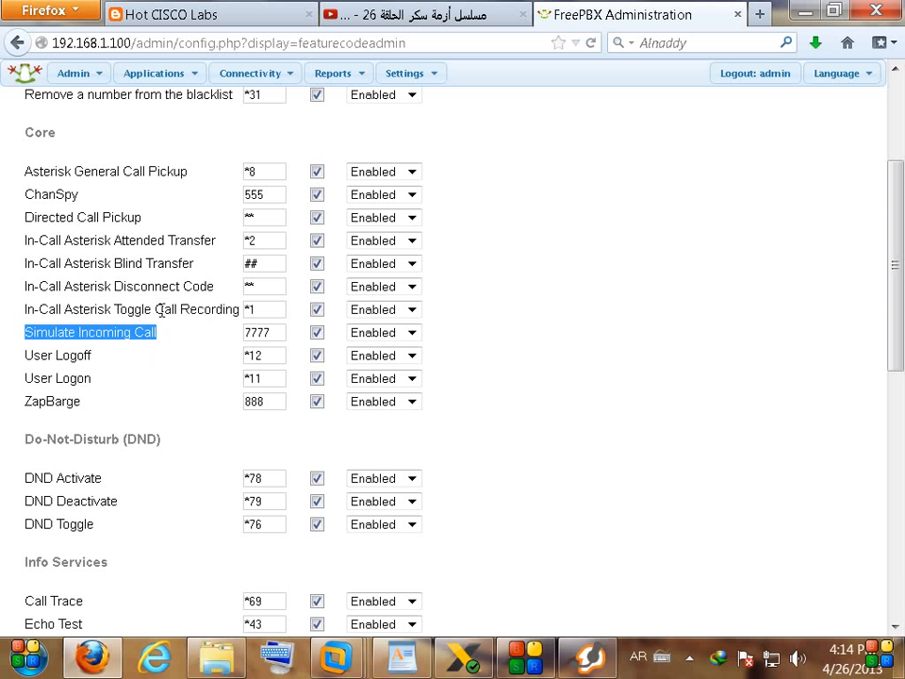
Step: Start a new inbound route with the description 'Incoming Route simulation'
{"action": "mouse_move", "coordinate": [262, 75]}
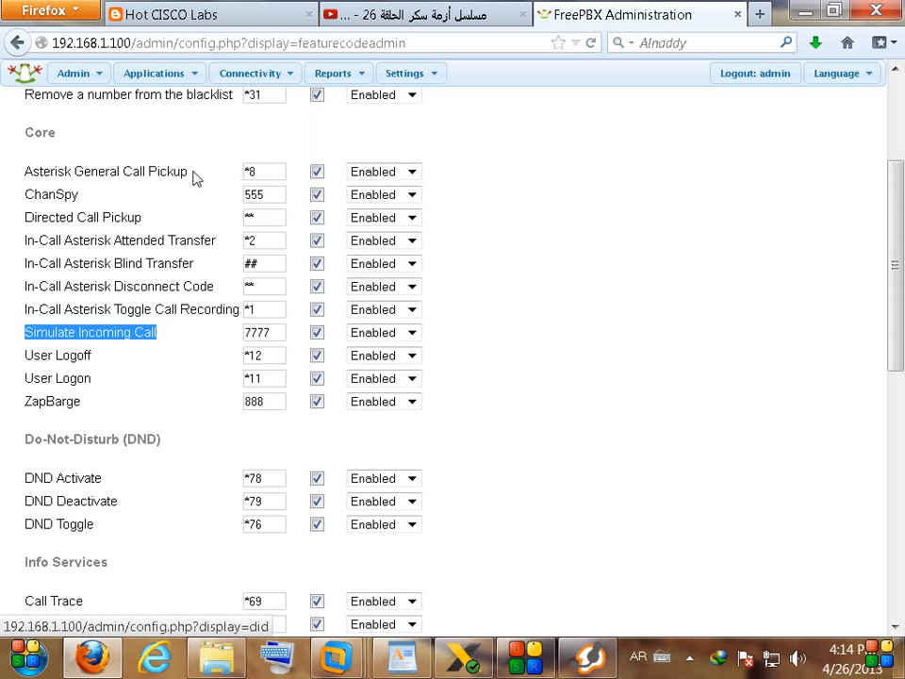
{"action": "left_click", "coordinate": [247, 174]}
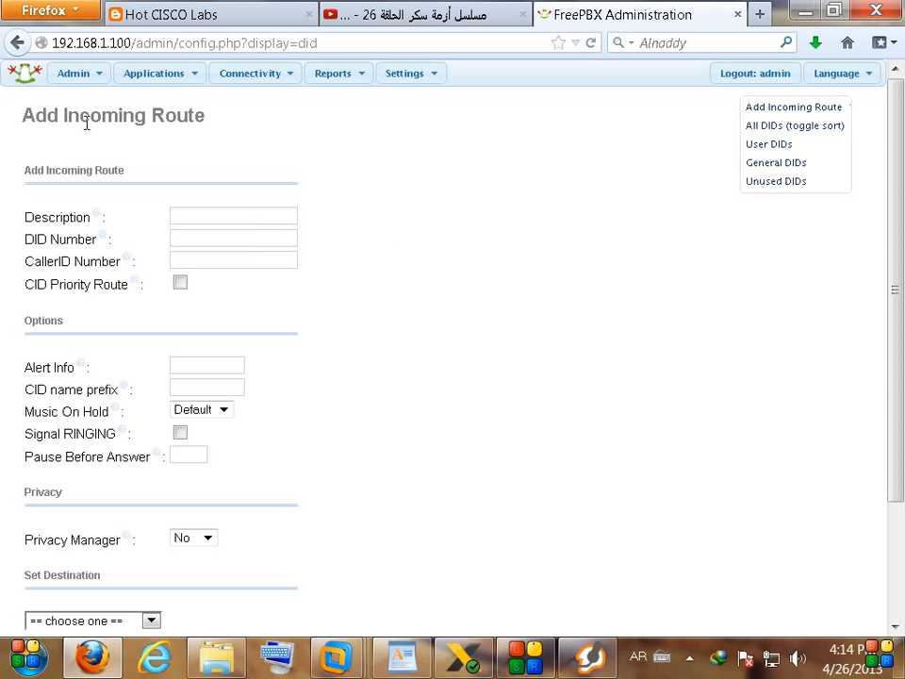
{"action": "left_click_drag", "start_coordinate": [64, 118], "coordinate": [212, 125]}
{"action": "key", "text": "ctrl+c"}
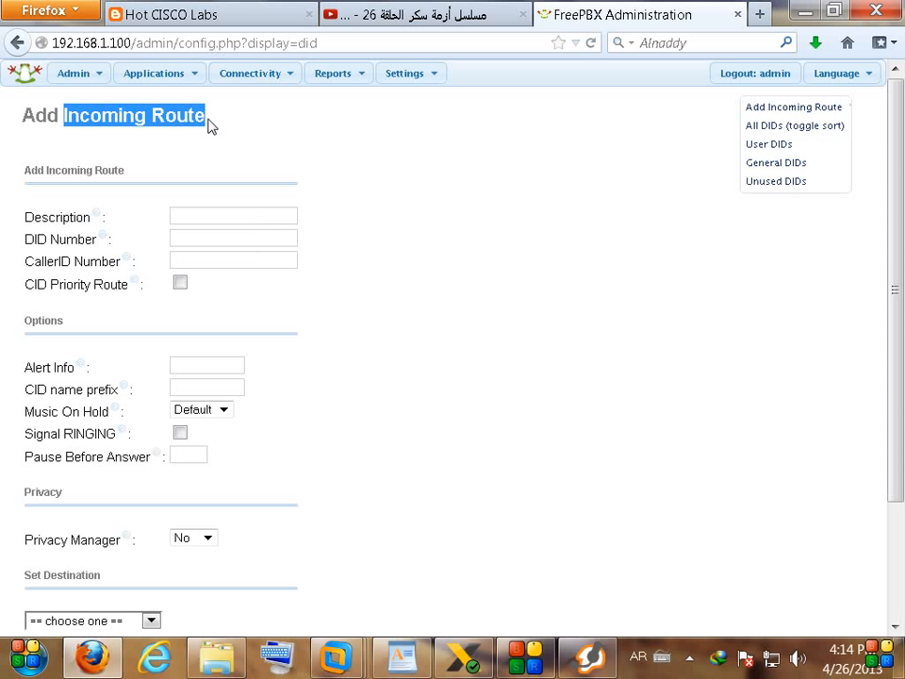
{"action": "left_click", "coordinate": [223, 216]}
{"action": "key", "text": "ctrl+v"}
{"action": "left_click", "coordinate": [265, 217]}
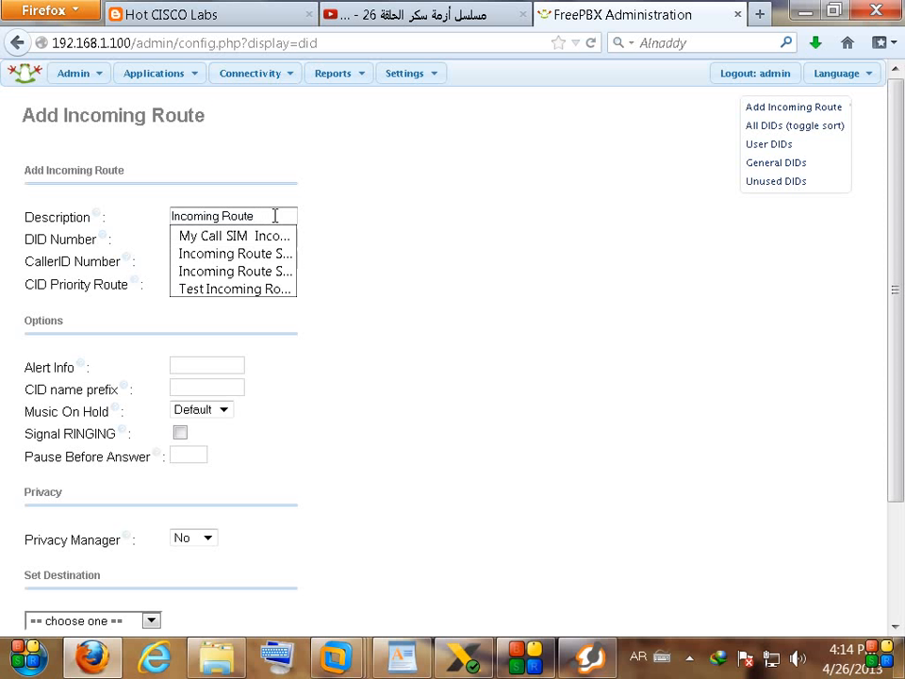
{"action": "type", "text": "سهةعمشفهخى"}
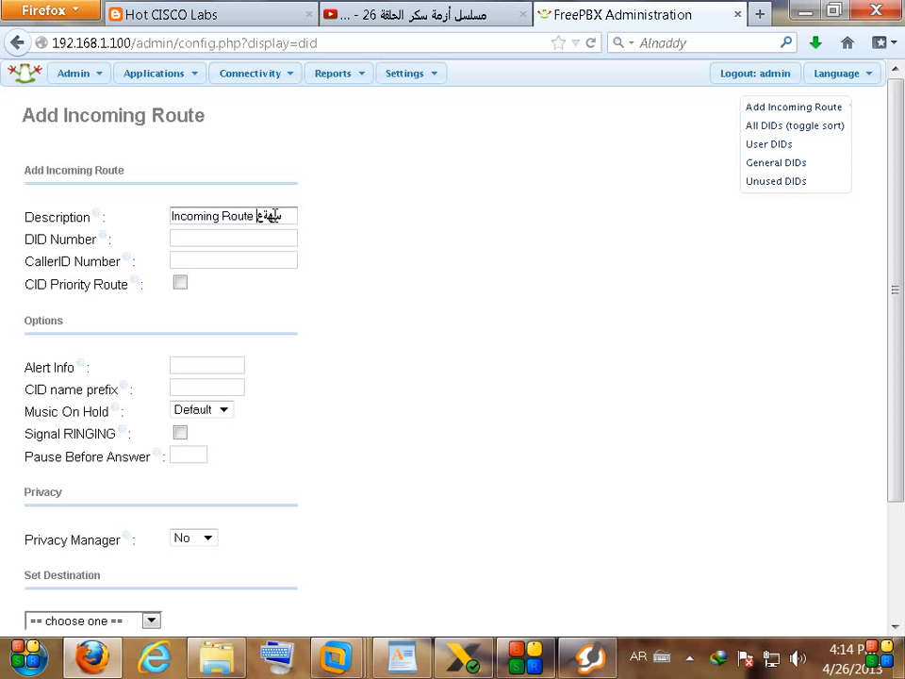
{"action": "key", "text": "BackSpace"}
{"action": "key", "text": "BackSpace"}
{"action": "key", "text": "BackSpace"}
{"action": "key", "text": "BackSpace"}
{"action": "key", "text": "BackSpace"}
{"action": "key", "text": "BackSpace"}
{"action": "key", "text": "BackSpace"}
{"action": "key", "text": "BackSpace"}
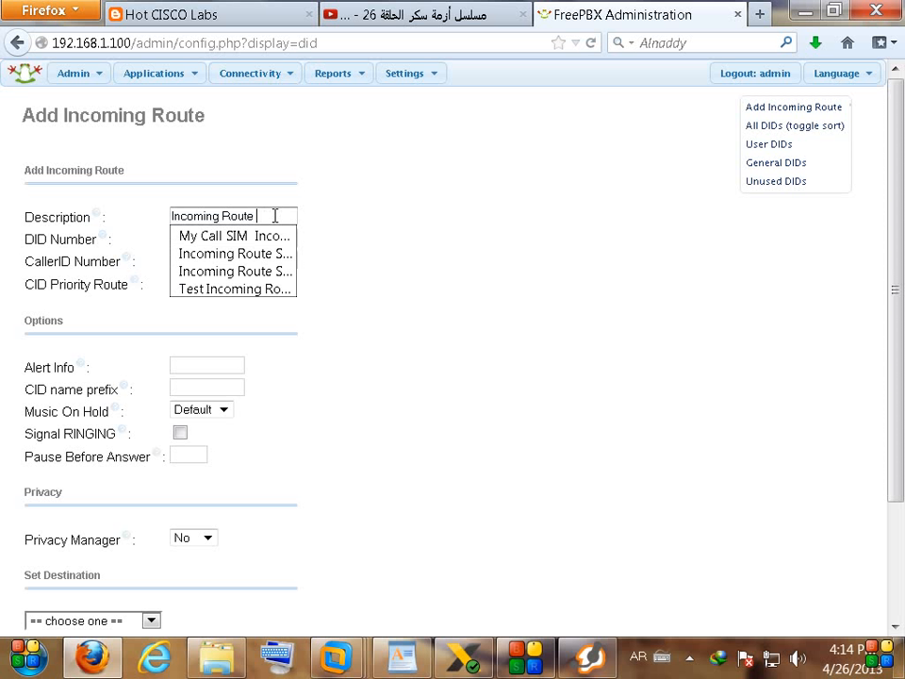
{"action": "key", "text": "alt+shift"}
{"action": "type", "text": "s"}
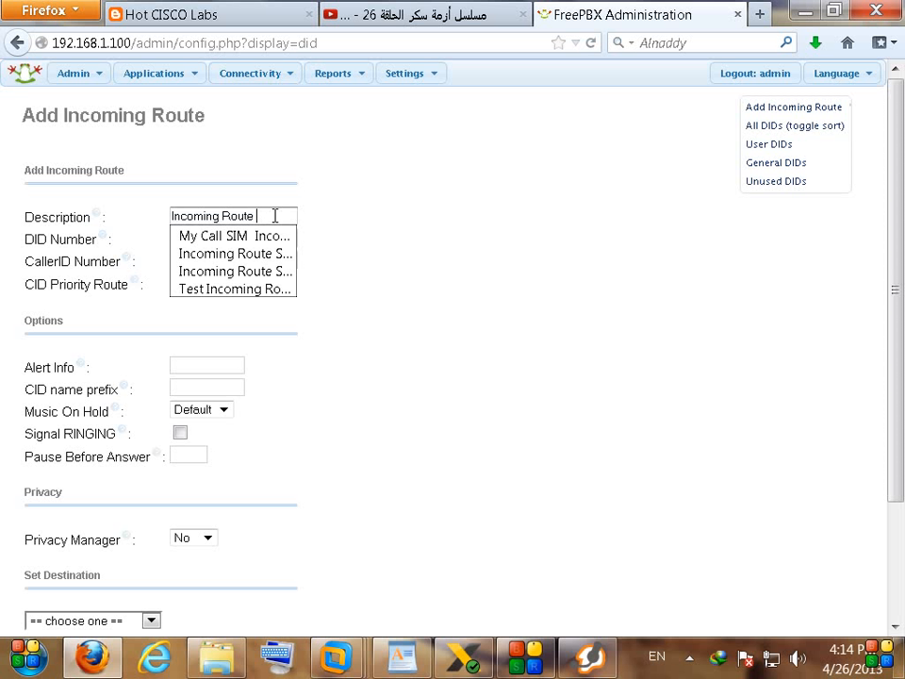
{"action": "type", "text": "imulation"}
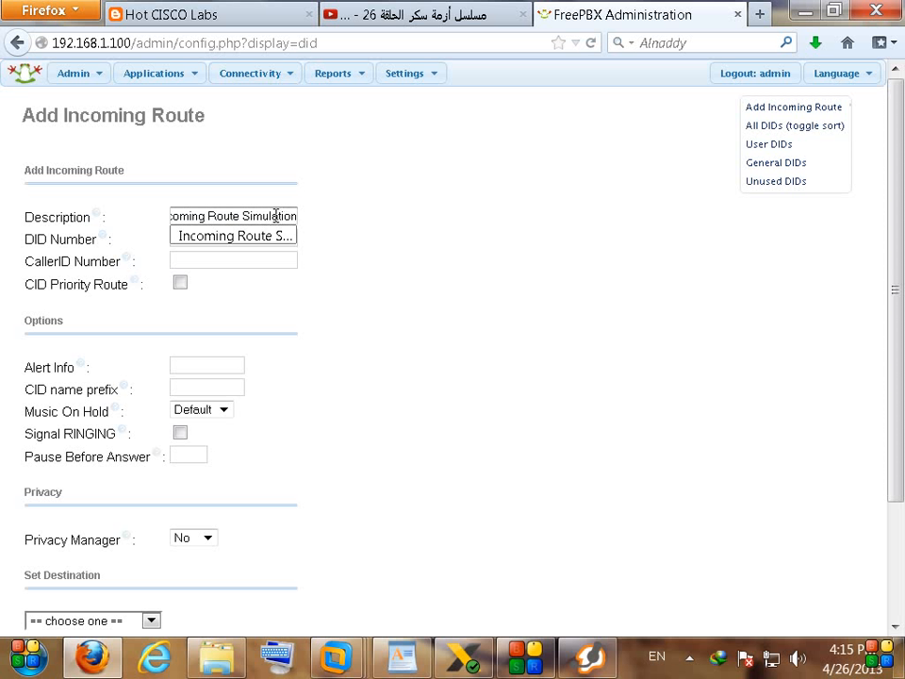
{"action": "left_click", "coordinate": [343, 213]}
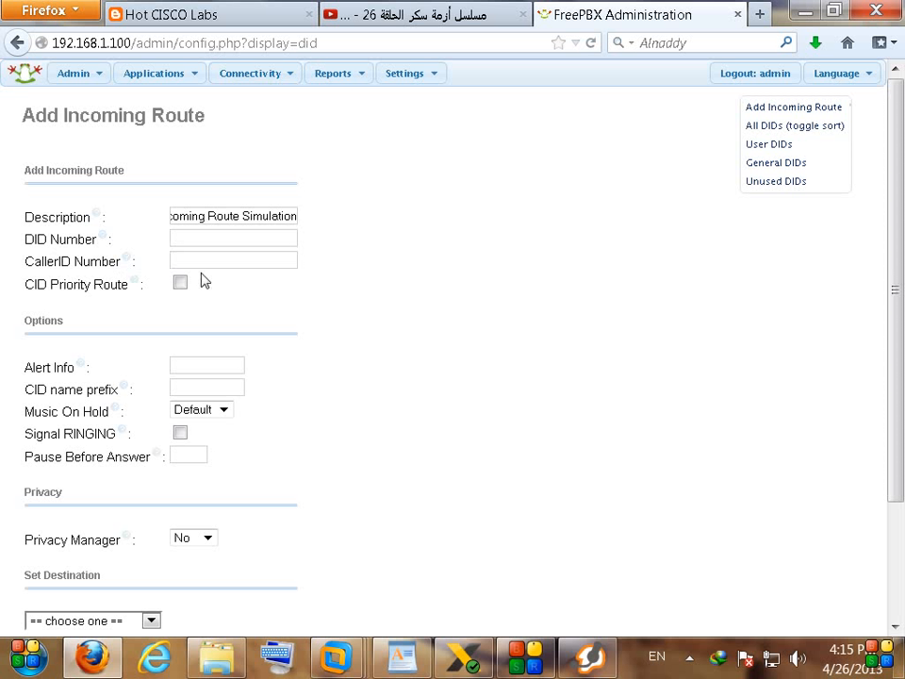
Step: Set the route's destination to Extensions > 1002 and submit it
{"action": "left_click_drag", "start_coordinate": [896, 207], "coordinate": [891, 313]}
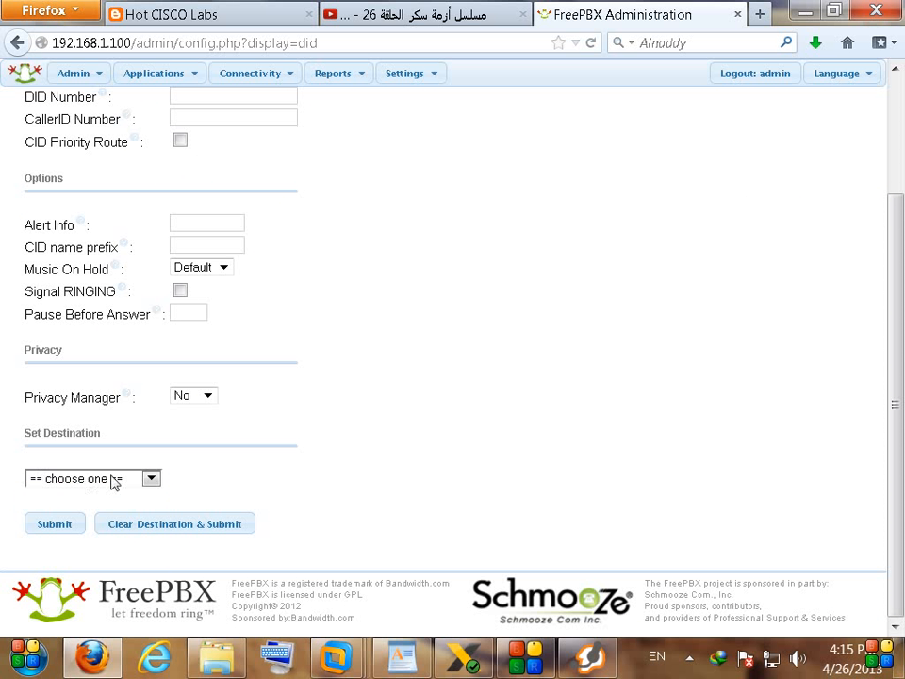
{"action": "left_click", "coordinate": [110, 481]}
{"action": "left_click", "coordinate": [564, 390]}
{"action": "scroll", "coordinate": [416, 422], "scroll_direction": "up", "scroll_amount": 2}
{"action": "scroll", "coordinate": [412, 424], "scroll_direction": "up", "scroll_amount": 1}
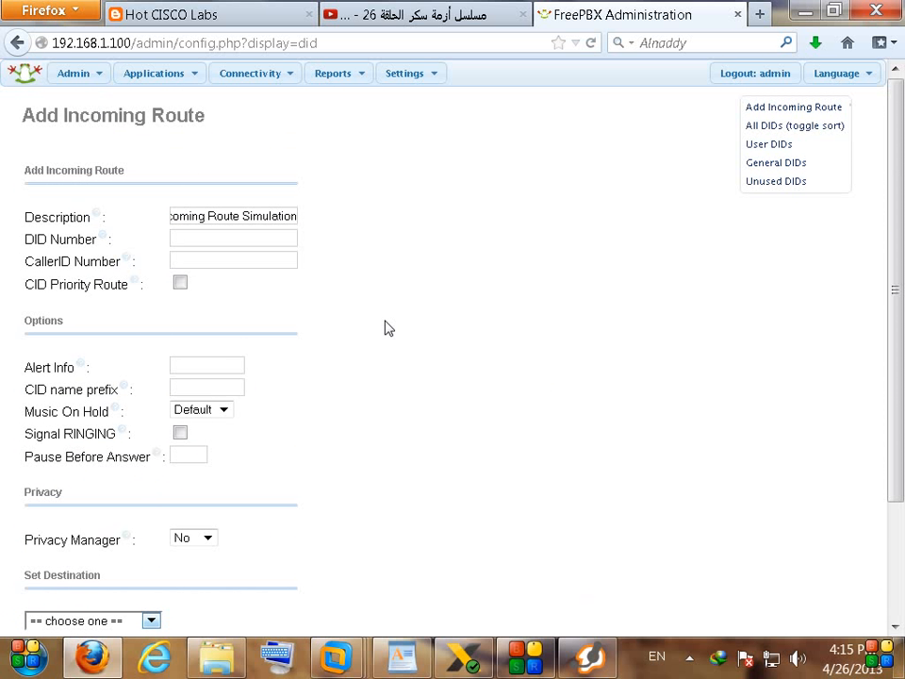
{"action": "scroll", "coordinate": [282, 433], "scroll_direction": "down", "scroll_amount": 3}
{"action": "left_click", "coordinate": [66, 479]}
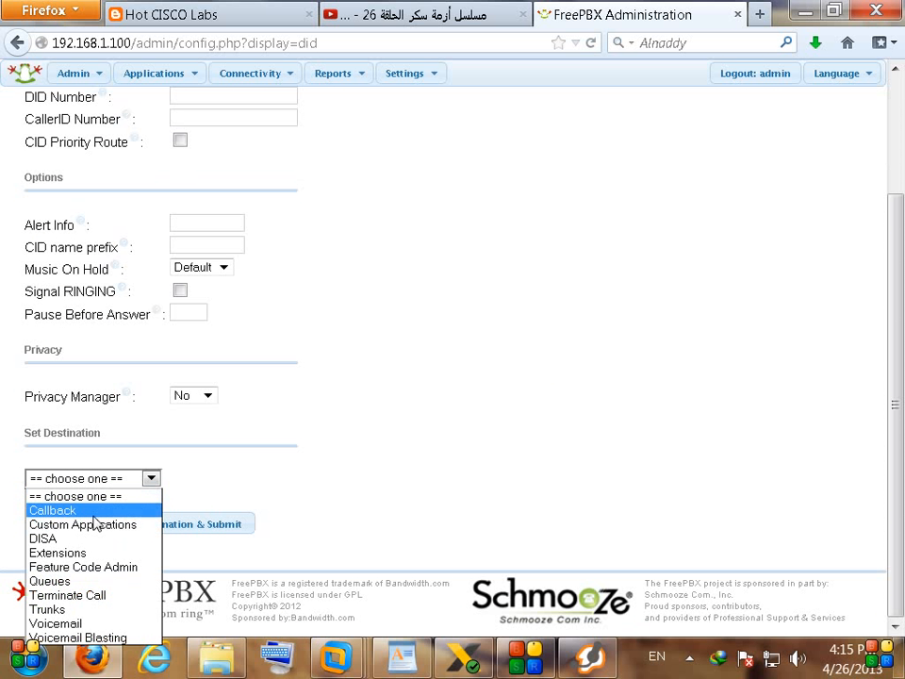
{"action": "left_click", "coordinate": [71, 555]}
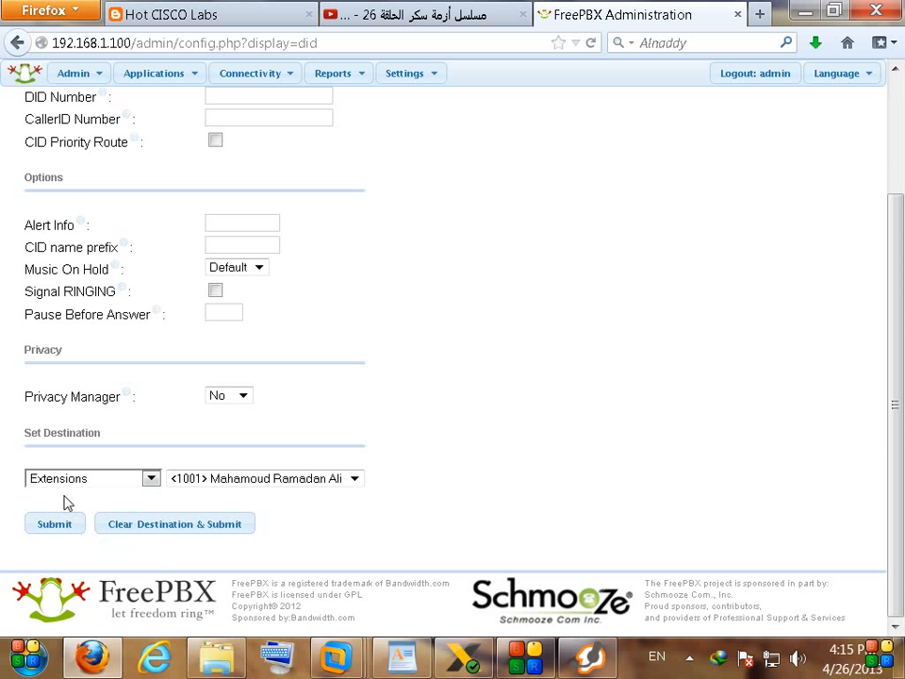
{"action": "left_click", "coordinate": [231, 481]}
{"action": "left_click", "coordinate": [240, 509]}
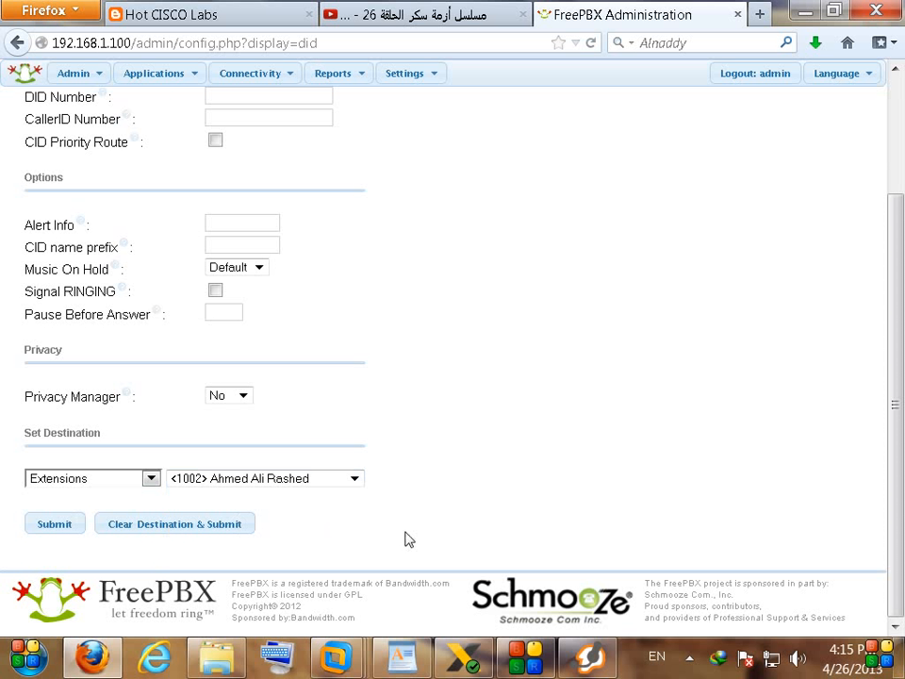
{"action": "left_click", "coordinate": [45, 534]}
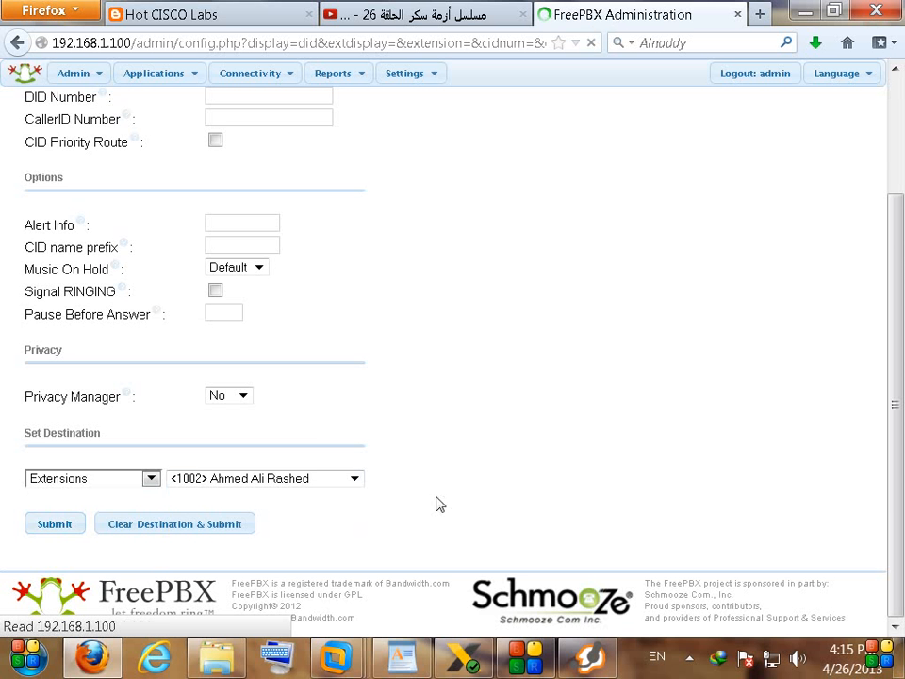
Step: Apply the FreePBX configuration changes and place the X-Lite window beside the page
{"action": "left_click", "coordinate": [483, 85]}
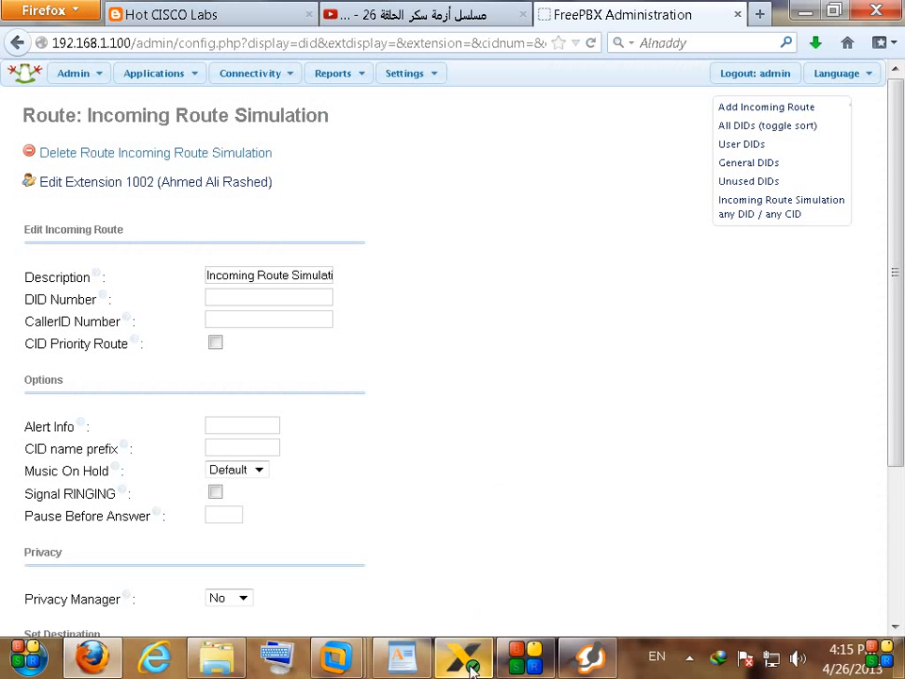
{"action": "left_click", "coordinate": [466, 660]}
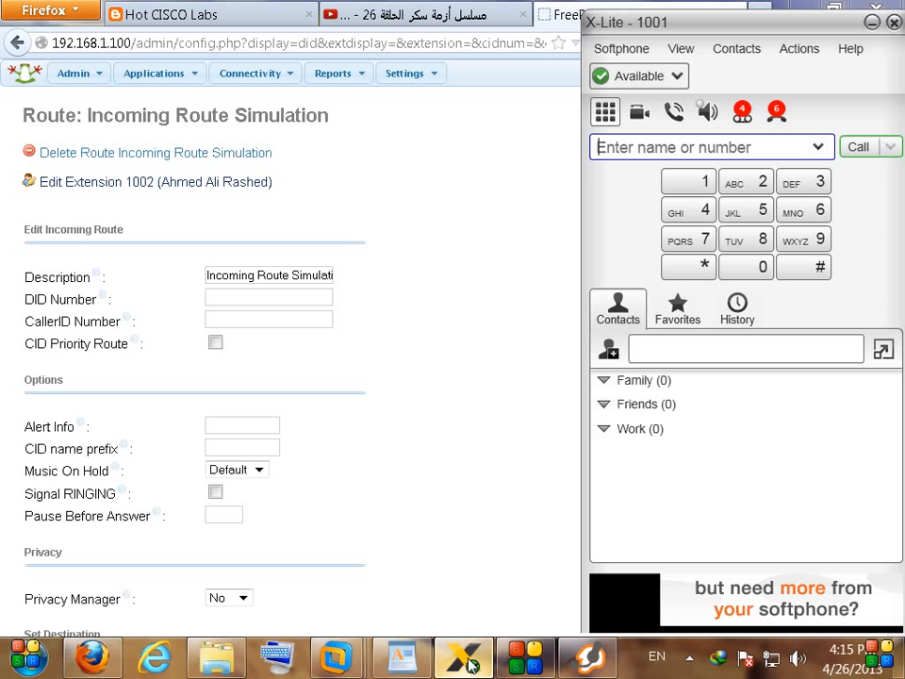
{"action": "left_click_drag", "start_coordinate": [697, 28], "coordinate": [659, 33]}
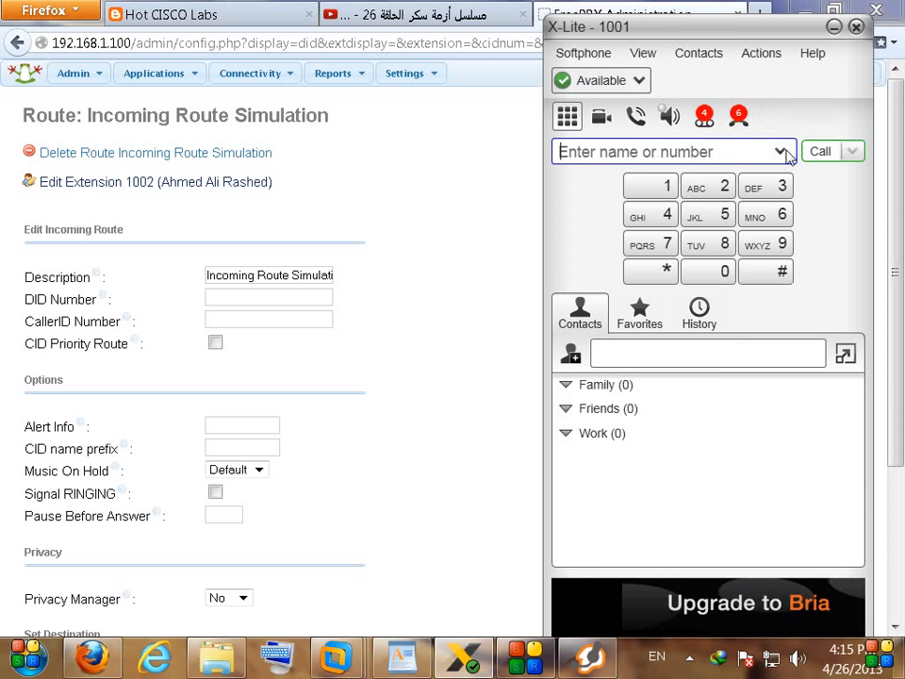
{"action": "left_click", "coordinate": [410, 463]}
{"action": "scroll", "coordinate": [283, 490], "scroll_direction": "down", "scroll_amount": 5}
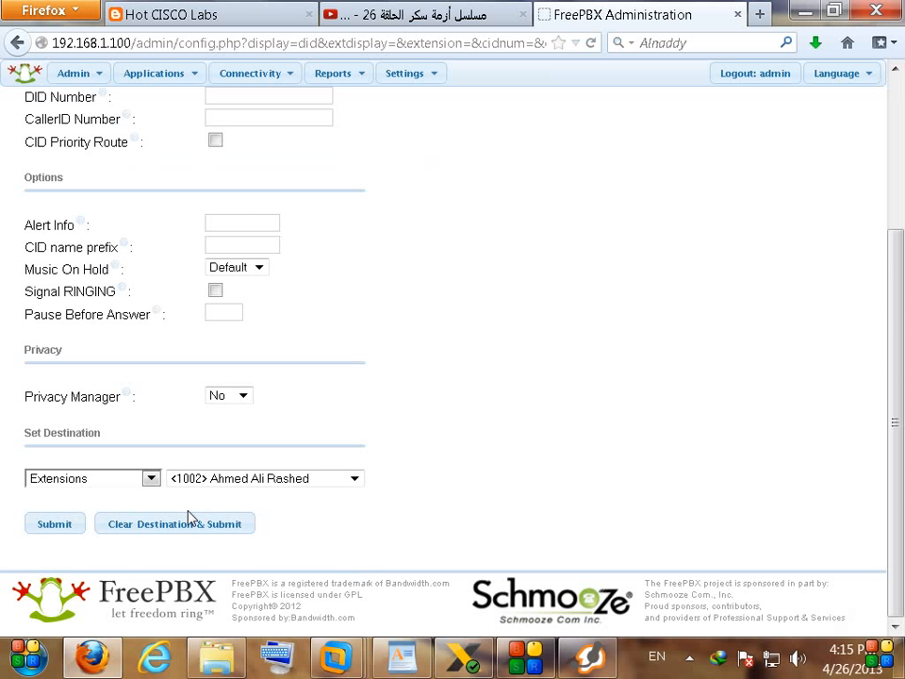
Step: Call 7777 from X-Lite, answer it, hang up, and return to the feature notes
{"action": "left_click", "coordinate": [476, 657]}
{"action": "type", "text": "7777"}
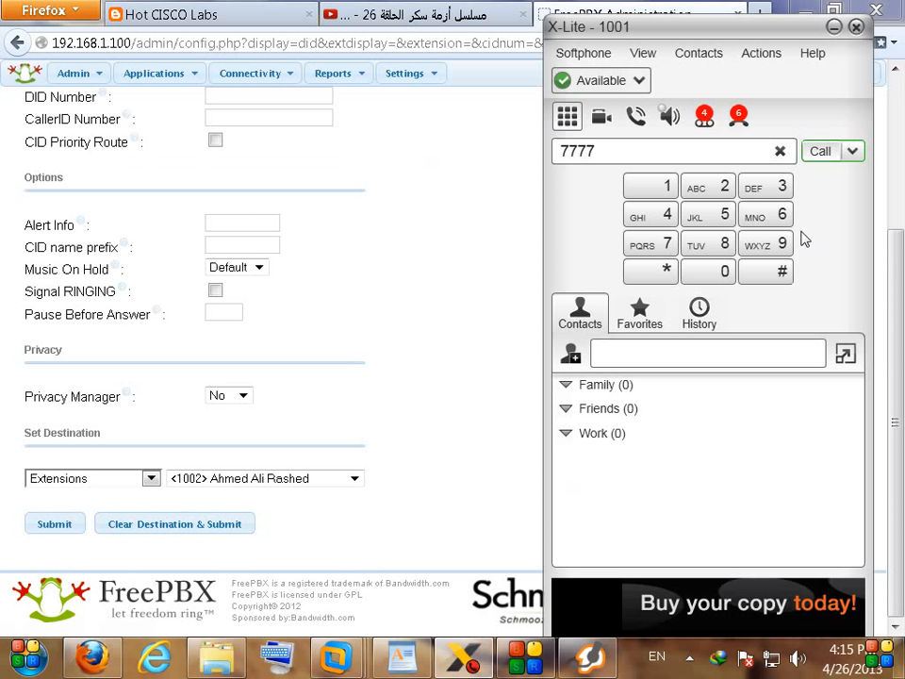
{"action": "key", "text": "Return"}
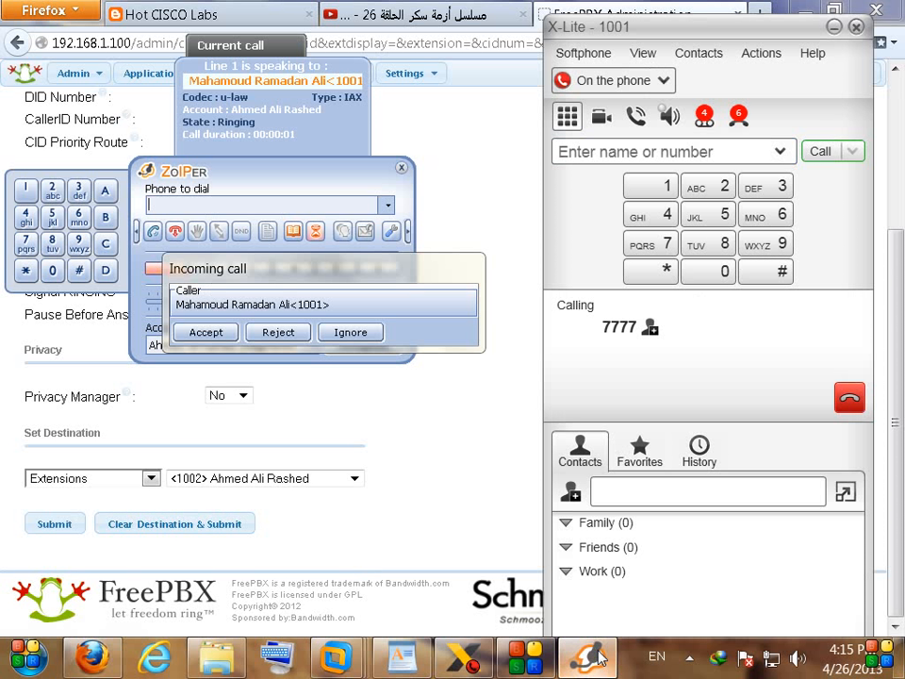
{"action": "left_click", "coordinate": [200, 333]}
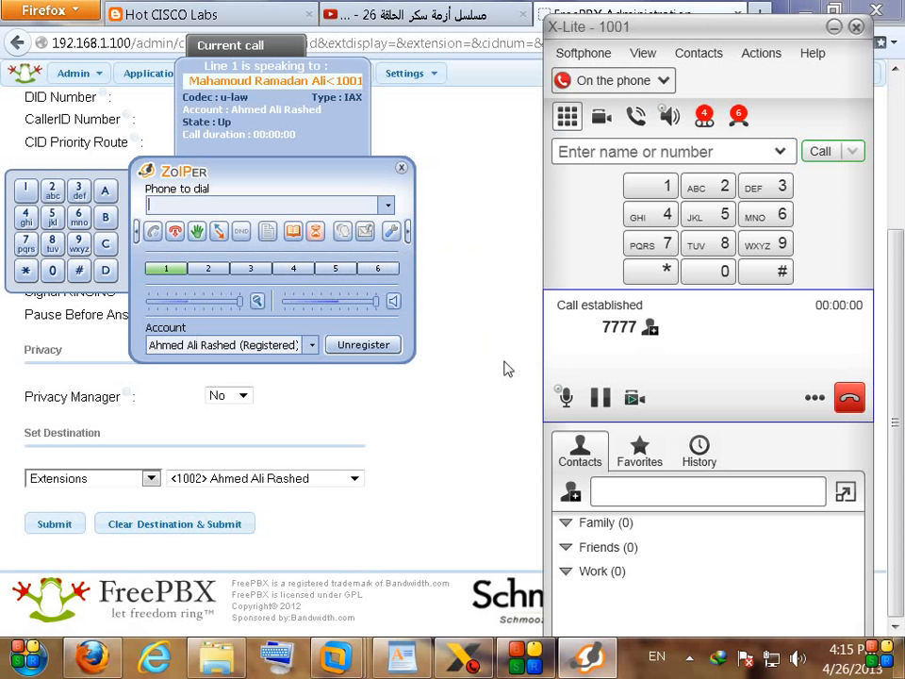
{"action": "left_click", "coordinate": [858, 415]}
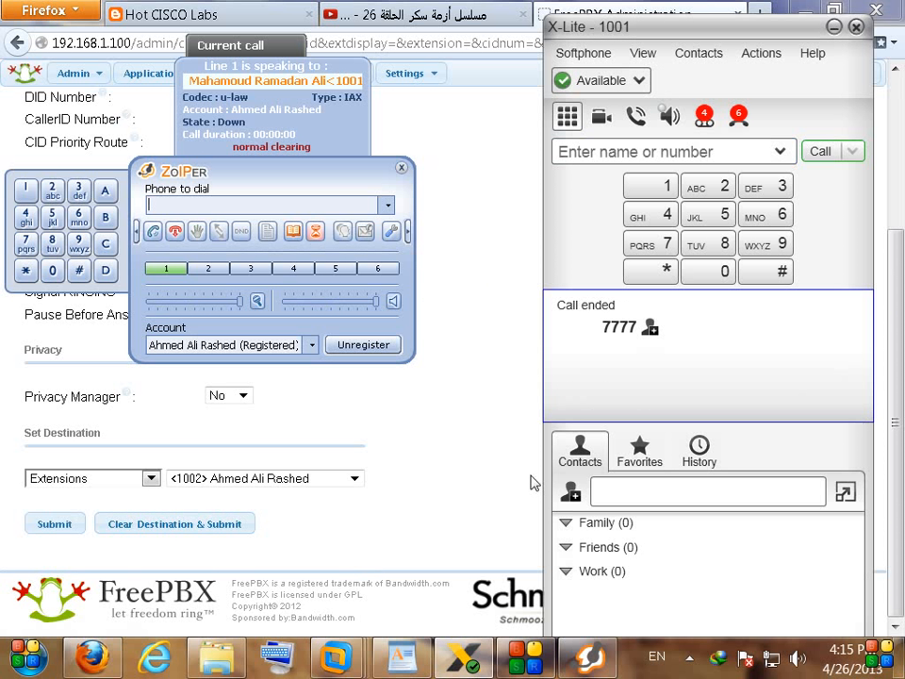
{"action": "left_click", "coordinate": [481, 499]}
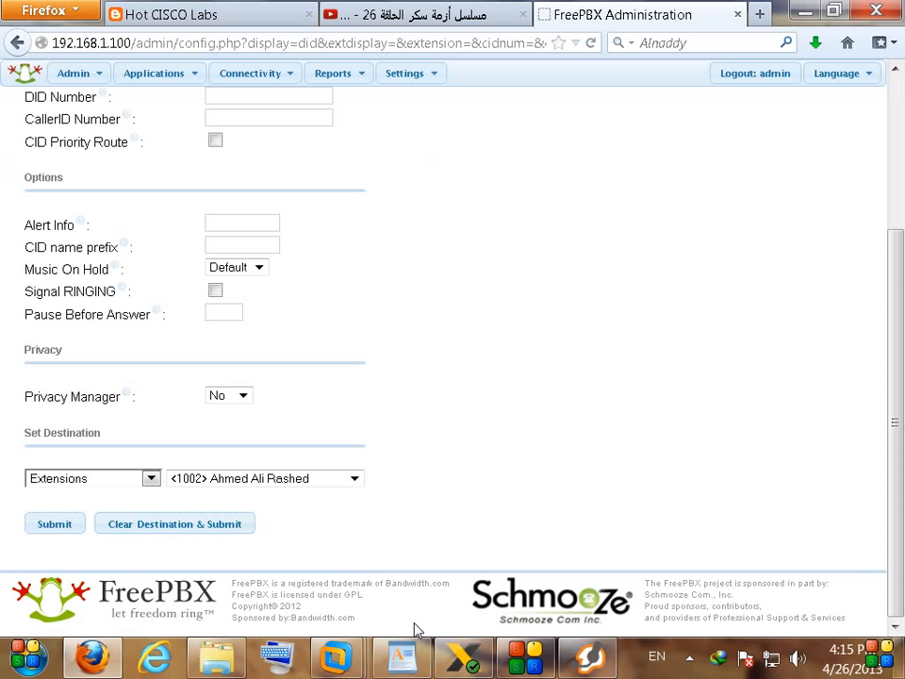
{"action": "left_click", "coordinate": [413, 652]}
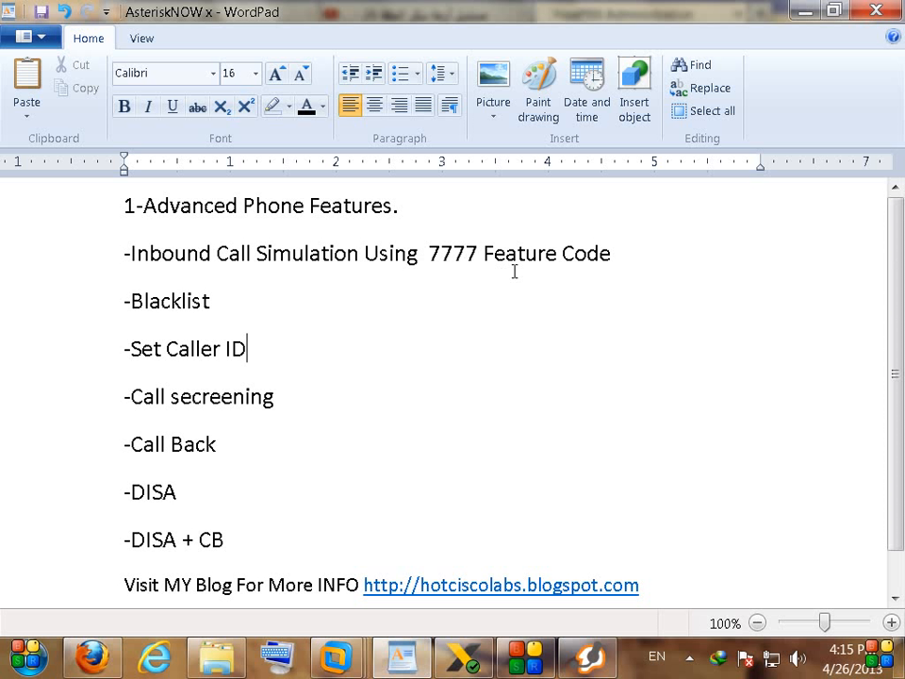
Step: Mark Blacklist as the next topic in the WordPad notes and bring up X-Lite
{"action": "double_click", "coordinate": [193, 300]}
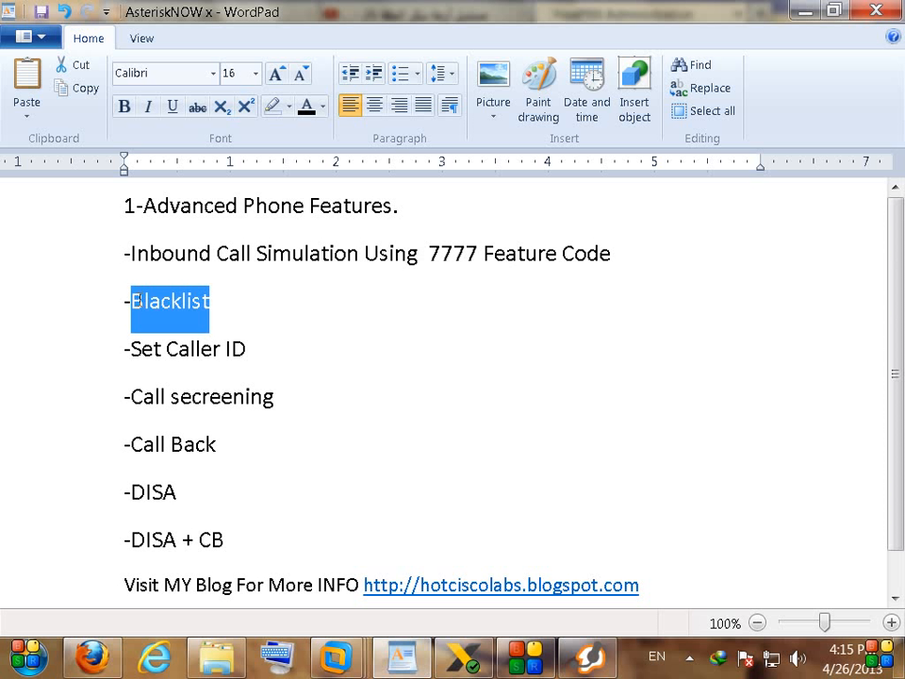
{"action": "left_click", "coordinate": [251, 306]}
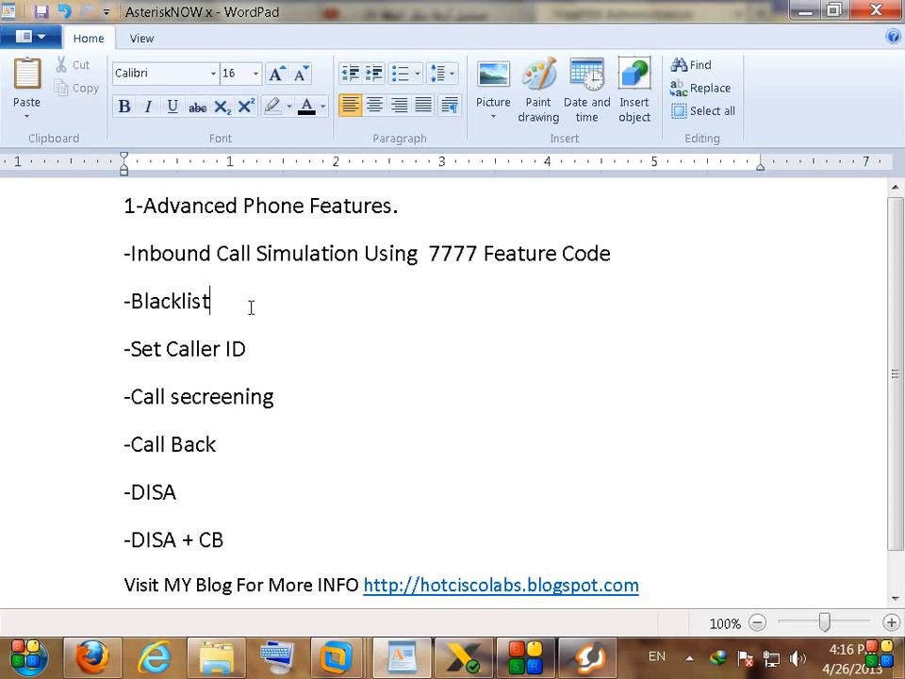
{"action": "left_click", "coordinate": [464, 657]}
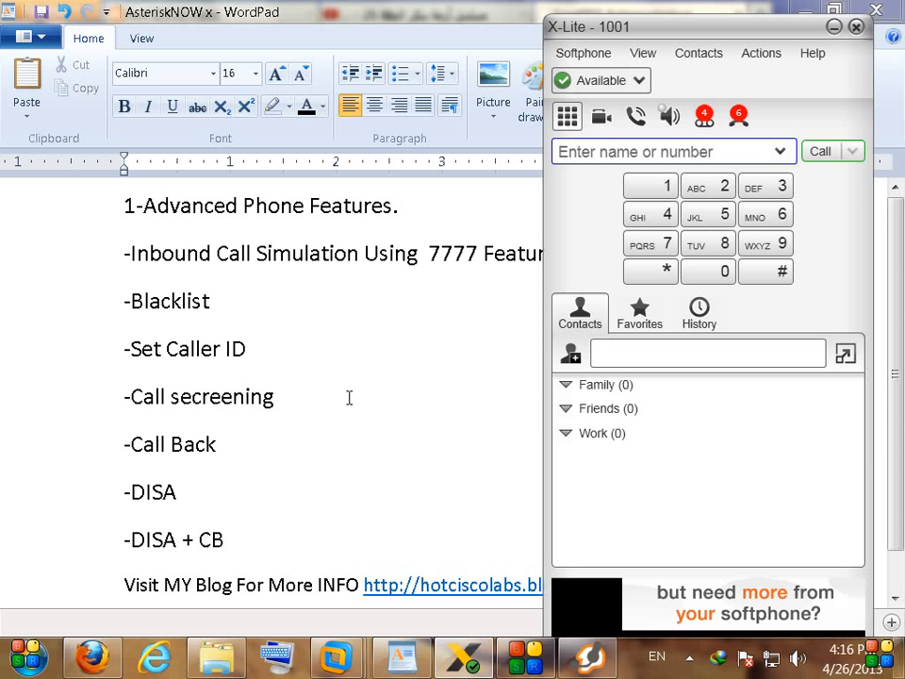
{"action": "left_click", "coordinate": [259, 310]}
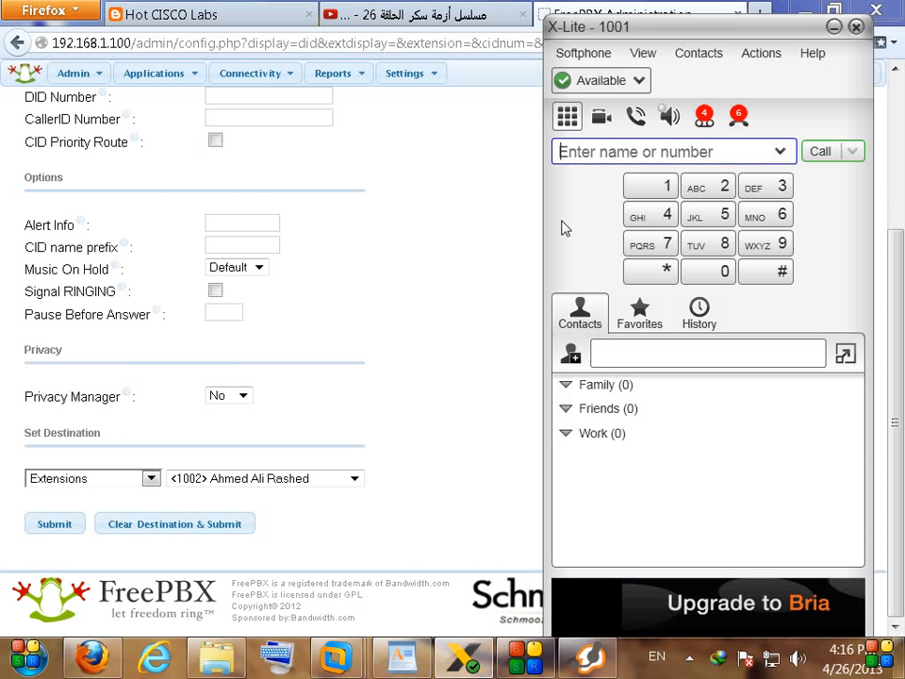
Step: Add number 1001 with description 1 to the FreePBX Blacklist and submit it
{"action": "left_click", "coordinate": [415, 313]}
{"action": "mouse_move", "coordinate": [64, 77]}
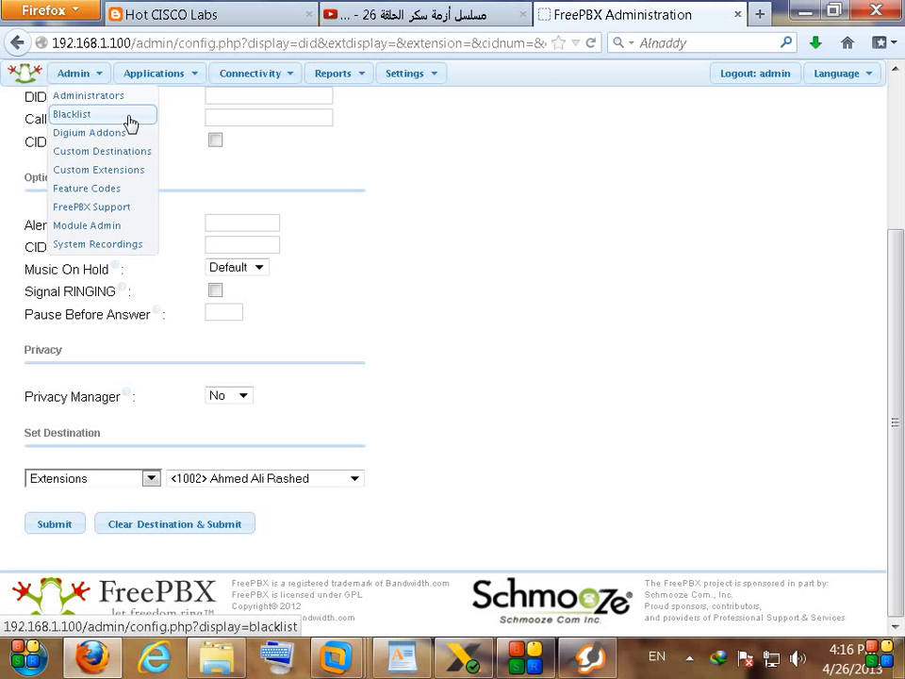
{"action": "left_click", "coordinate": [115, 115]}
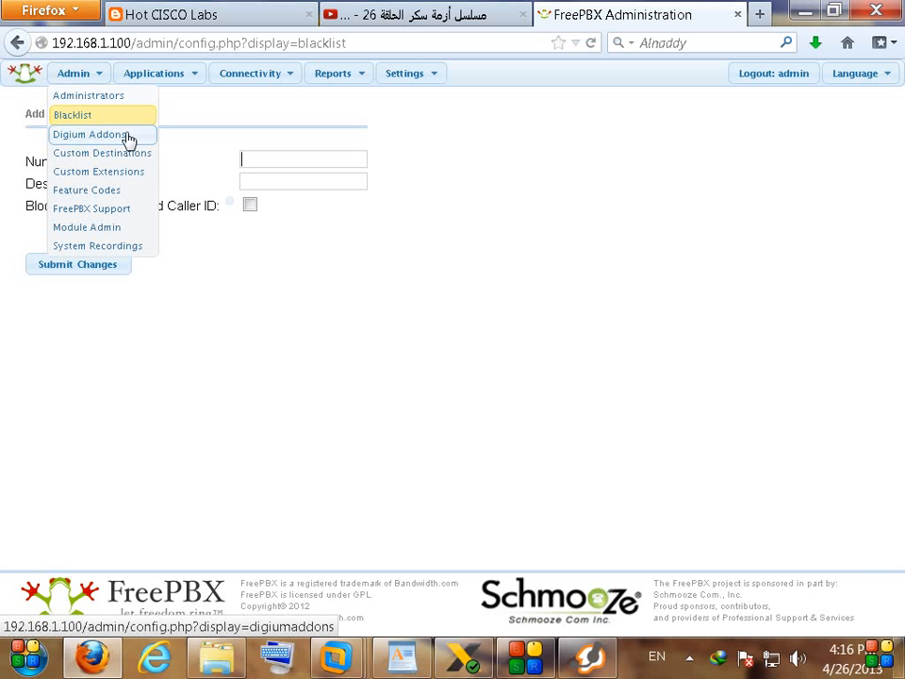
{"action": "left_click", "coordinate": [278, 163]}
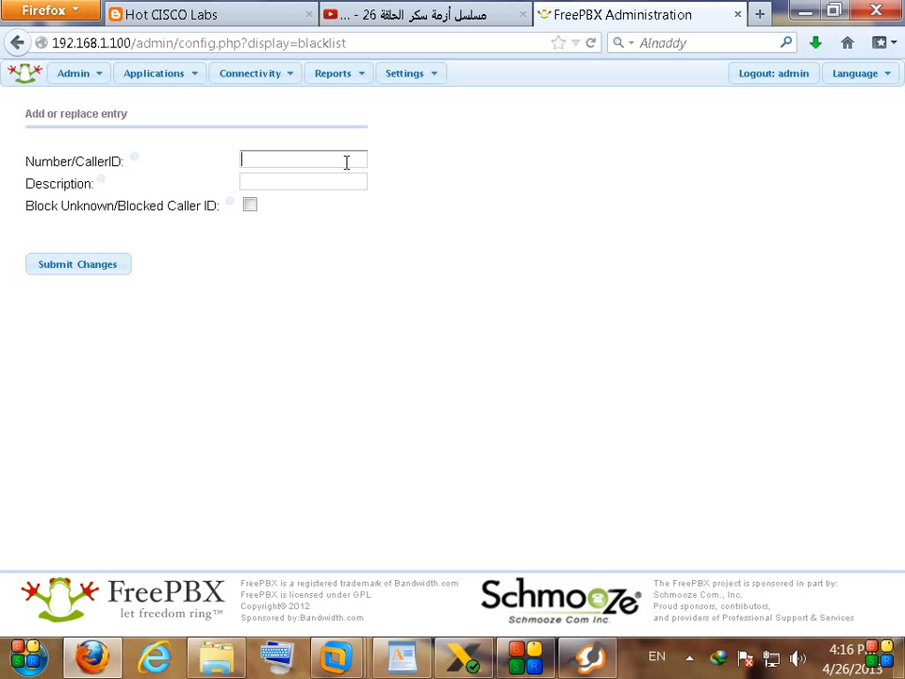
{"action": "left_click", "coordinate": [463, 658]}
{"action": "left_click_drag", "start_coordinate": [608, 38], "coordinate": [631, 36]}
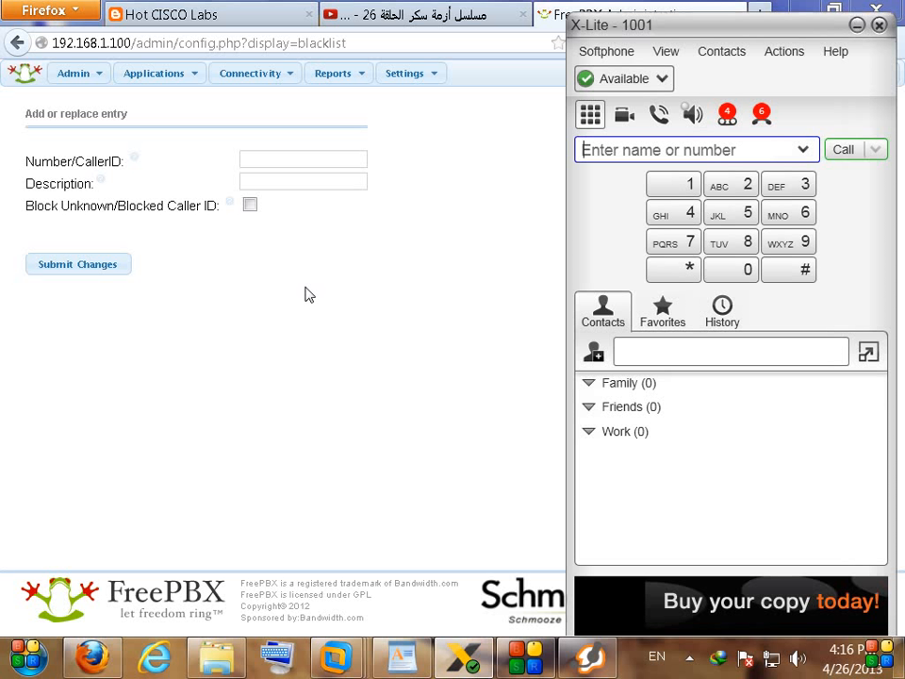
{"action": "left_click", "coordinate": [281, 165]}
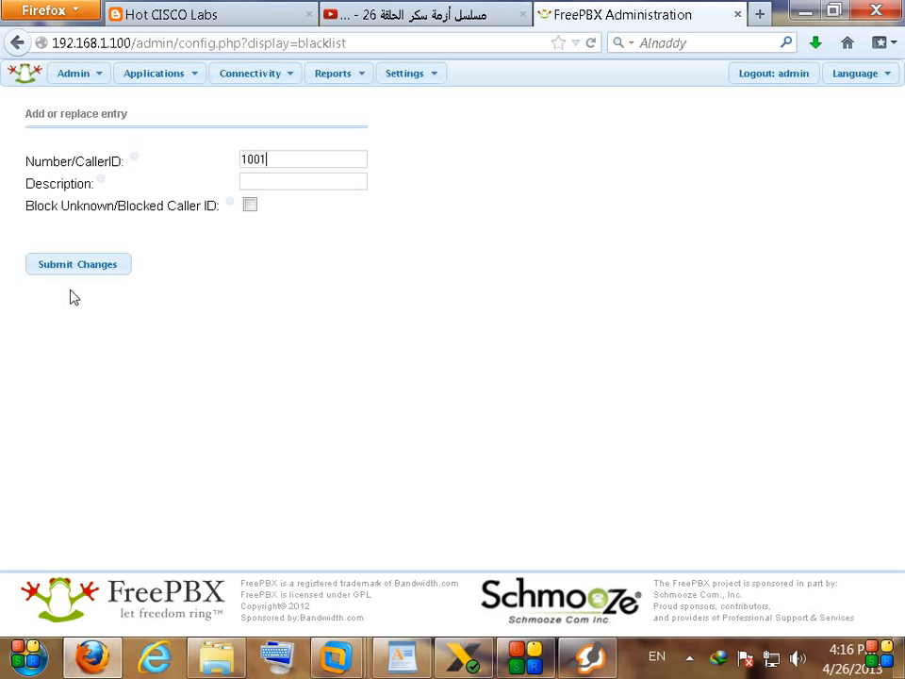
{"action": "left_click_drag", "start_coordinate": [27, 205], "coordinate": [108, 209]}
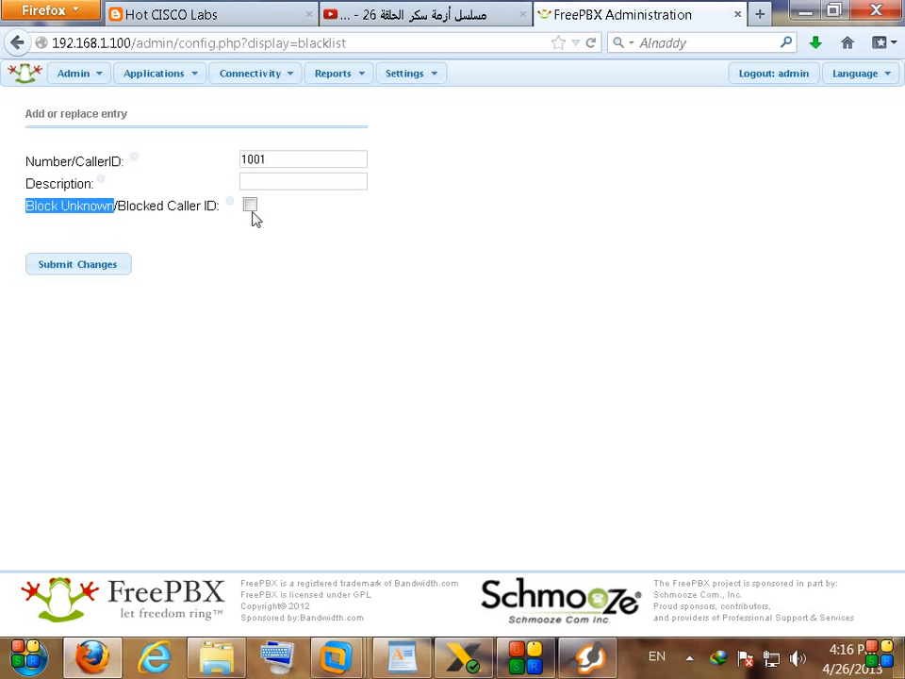
{"action": "left_click", "coordinate": [113, 271]}
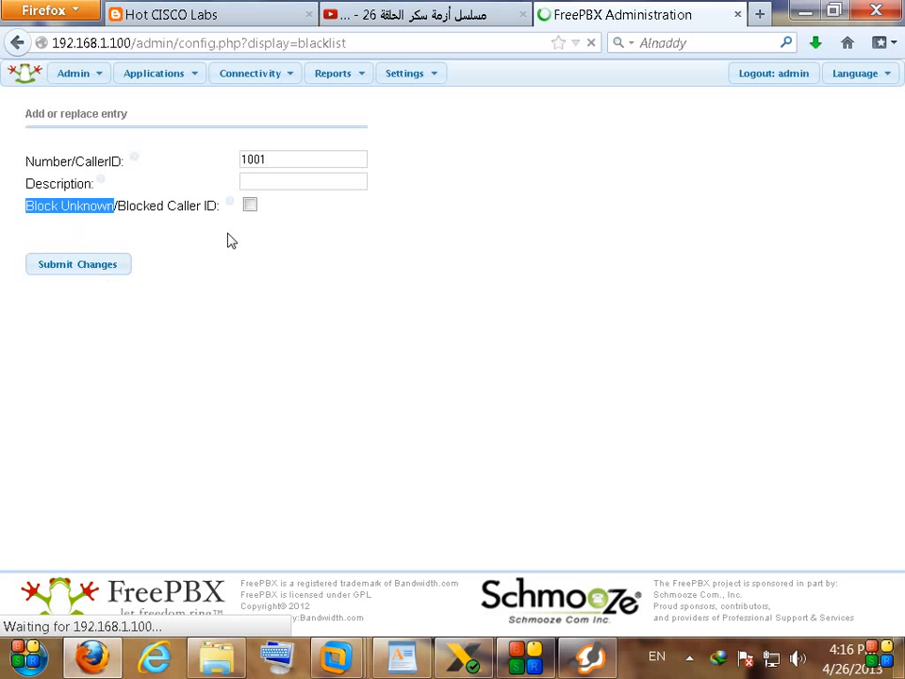
{"action": "left_click_drag", "start_coordinate": [33, 195], "coordinate": [65, 199]}
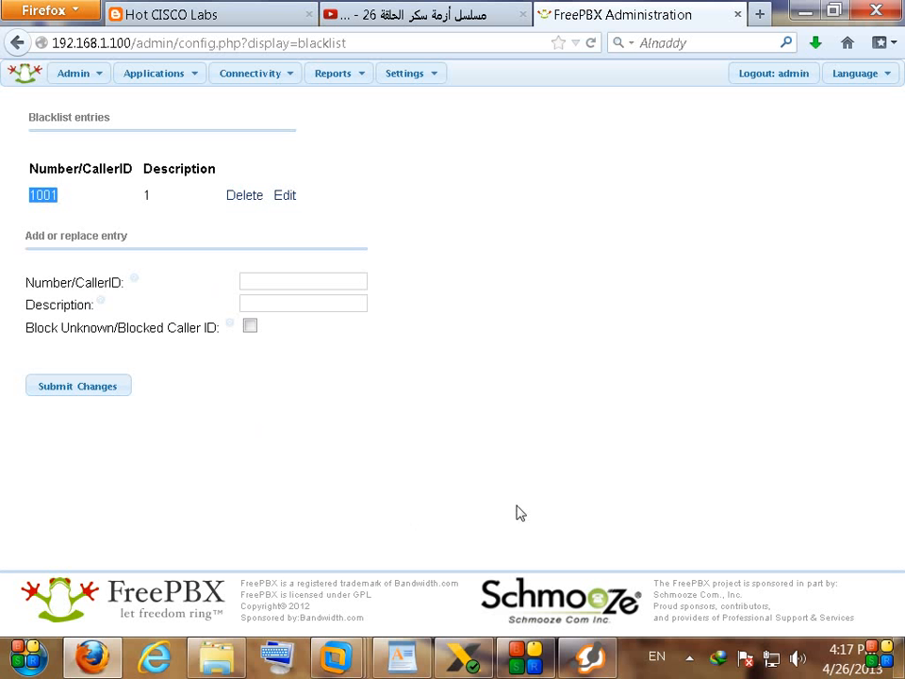
Step: Reopen the 'Incoming Route Simulation' inbound route to view its extension 1002 destination
{"action": "left_click", "coordinate": [590, 660]}
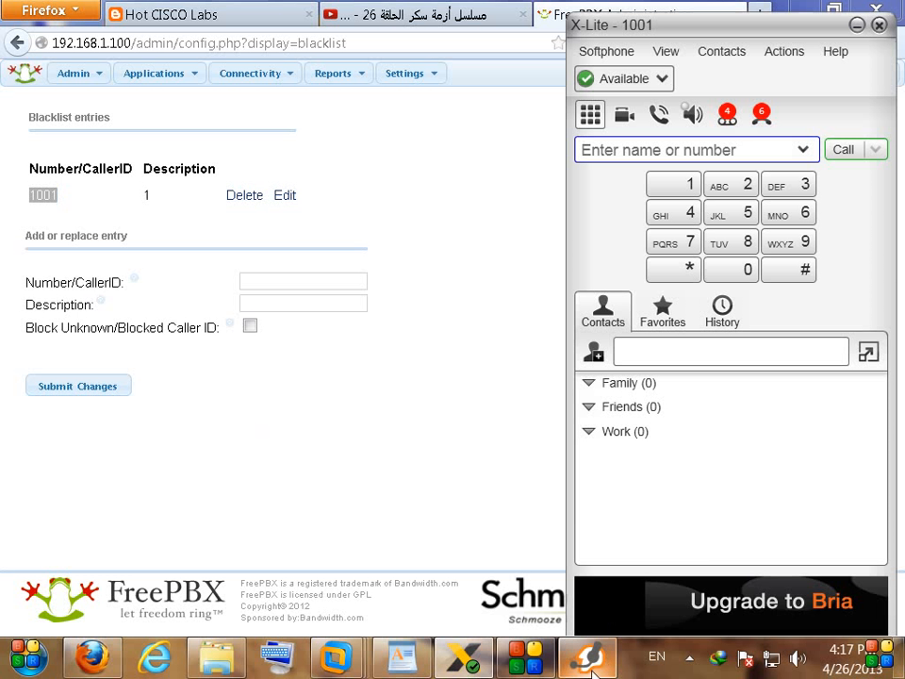
{"action": "left_click", "coordinate": [592, 670]}
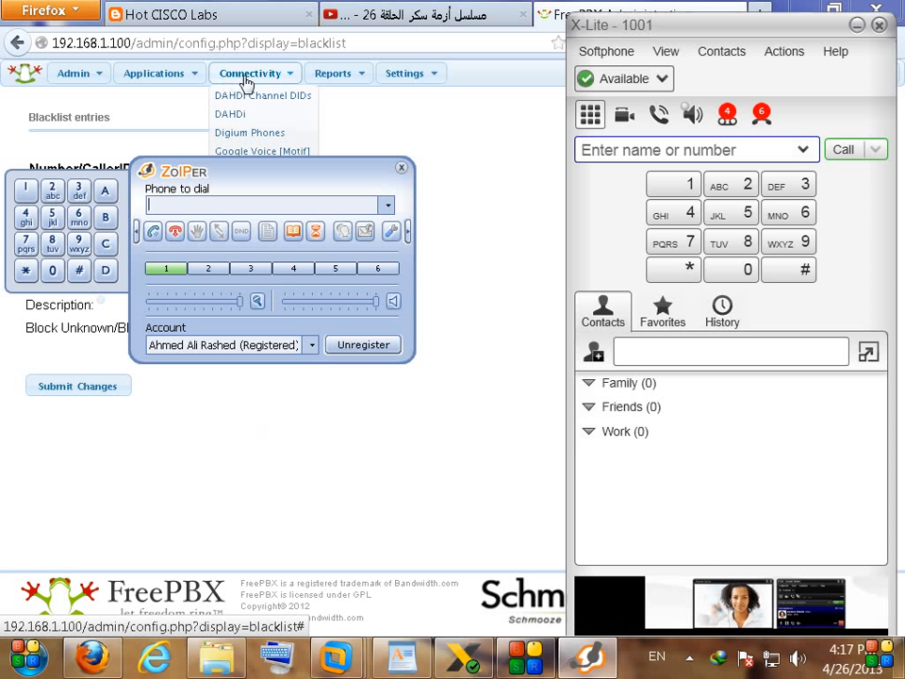
{"action": "left_click", "coordinate": [478, 216]}
{"action": "mouse_move", "coordinate": [269, 83]}
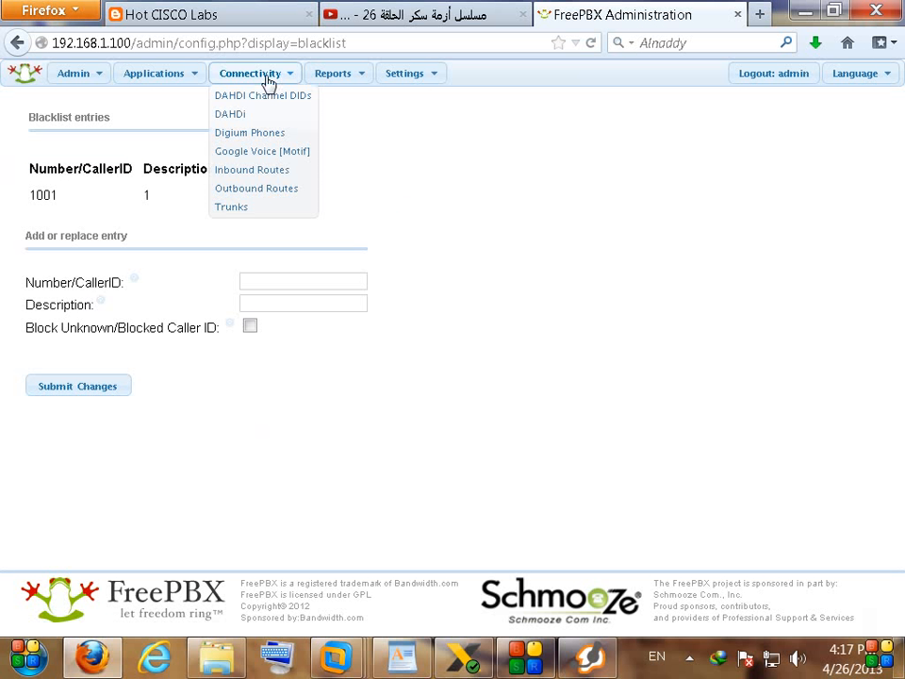
{"action": "left_click", "coordinate": [260, 174]}
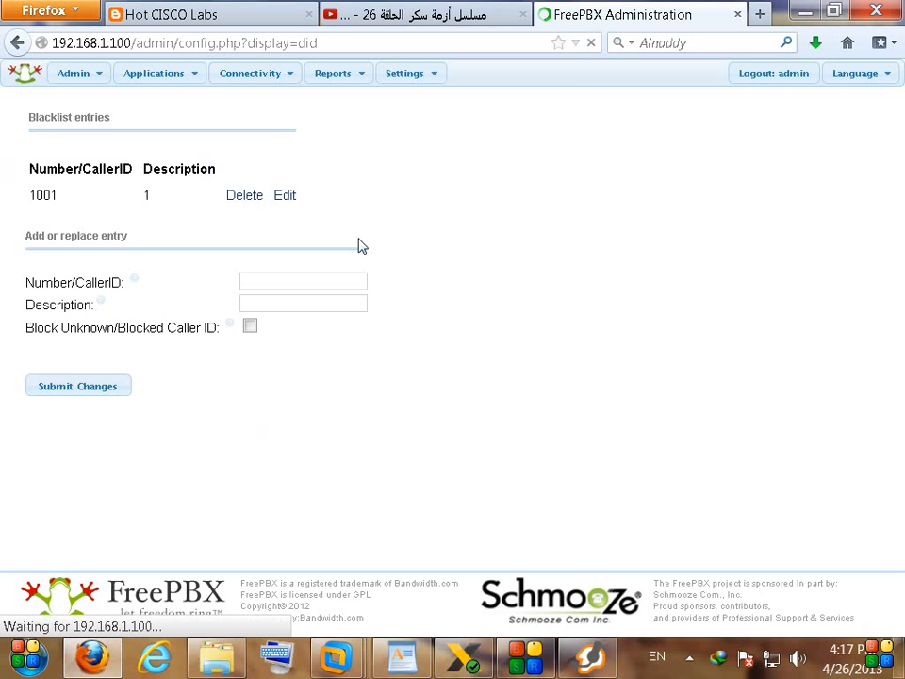
{"action": "scroll", "coordinate": [366, 304], "scroll_direction": "down", "scroll_amount": 3}
{"action": "scroll", "coordinate": [684, 234], "scroll_direction": "up", "scroll_amount": 3}
{"action": "left_click", "coordinate": [790, 218]}
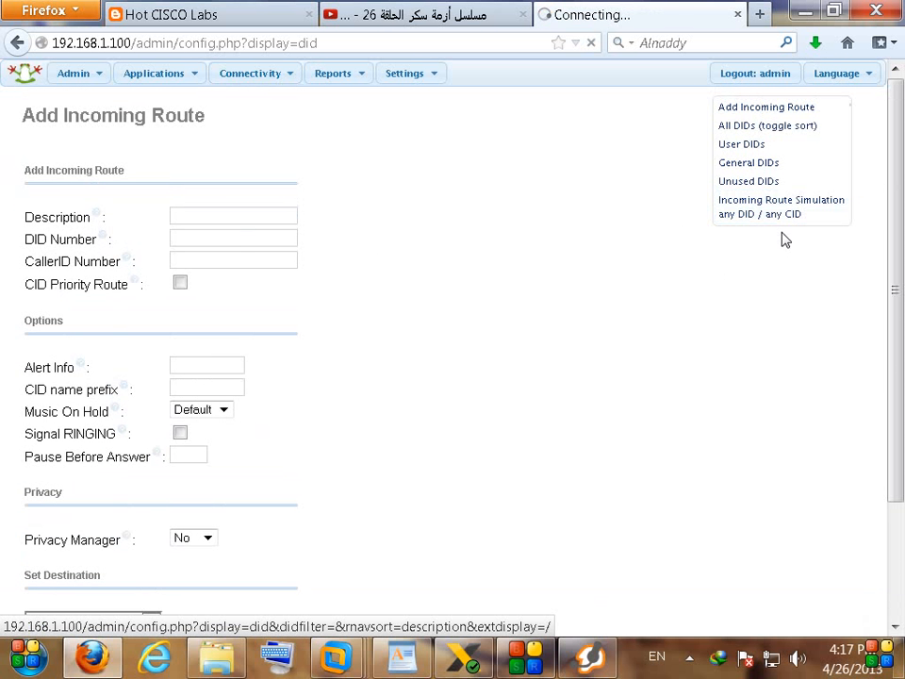
{"action": "scroll", "coordinate": [514, 344], "scroll_direction": "down", "scroll_amount": 3}
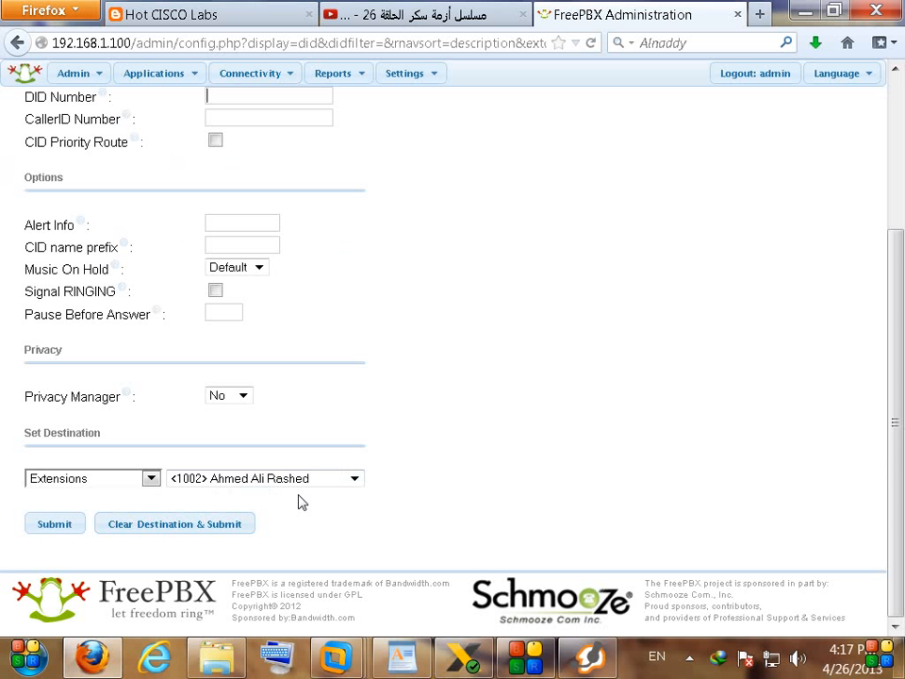
Step: With Zoiper alongside, dial 7777 from X-Lite, rearrange both windows, then hang up
{"action": "left_click", "coordinate": [478, 648]}
{"action": "left_click", "coordinate": [594, 650]}
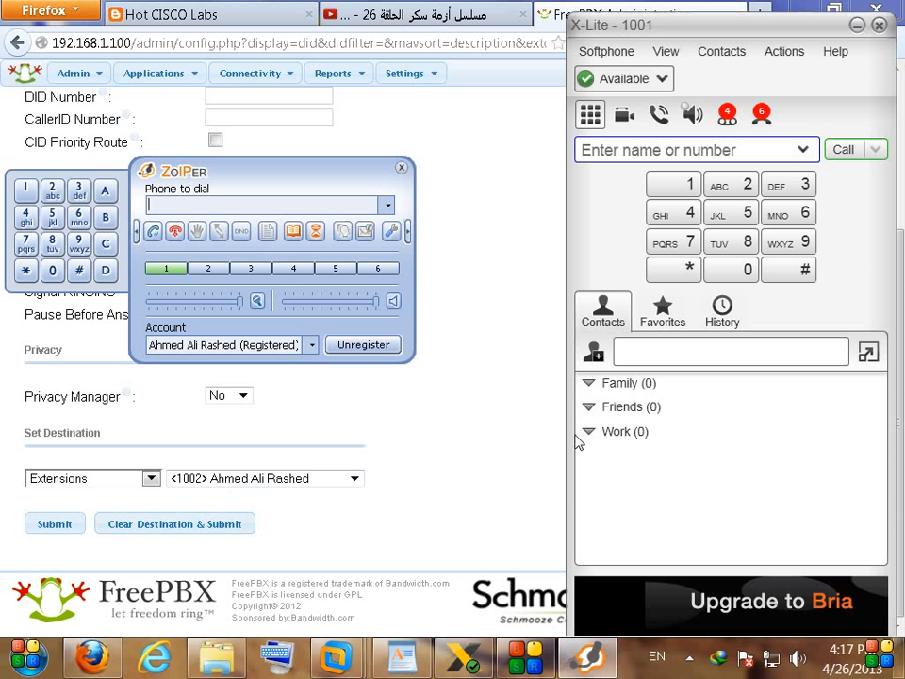
{"action": "left_click", "coordinate": [668, 247]}
{"action": "left_click", "coordinate": [668, 244]}
{"action": "left_click_drag", "start_coordinate": [344, 181], "coordinate": [409, 221]}
{"action": "left_click_drag", "start_coordinate": [656, 31], "coordinate": [705, 19]}
{"action": "left_click_drag", "start_coordinate": [403, 202], "coordinate": [303, 227]}
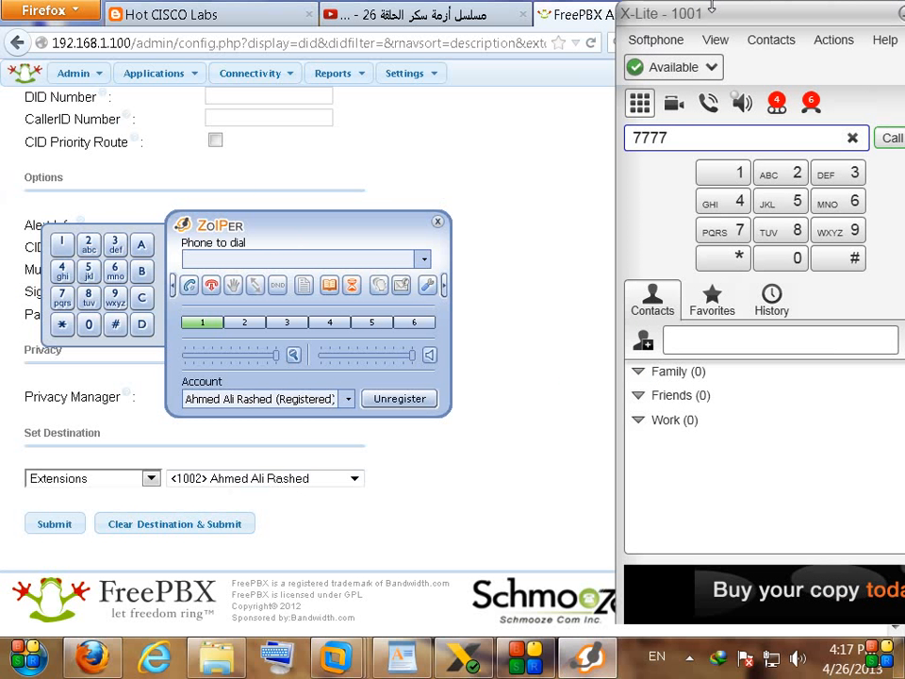
{"action": "left_click_drag", "start_coordinate": [754, 21], "coordinate": [697, 31]}
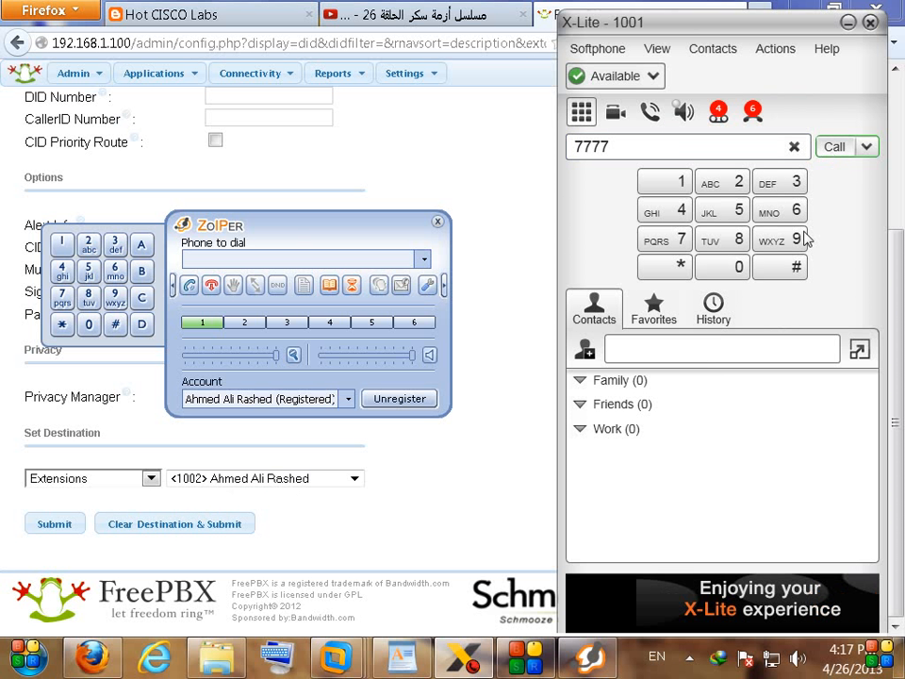
{"action": "key", "text": "Return"}
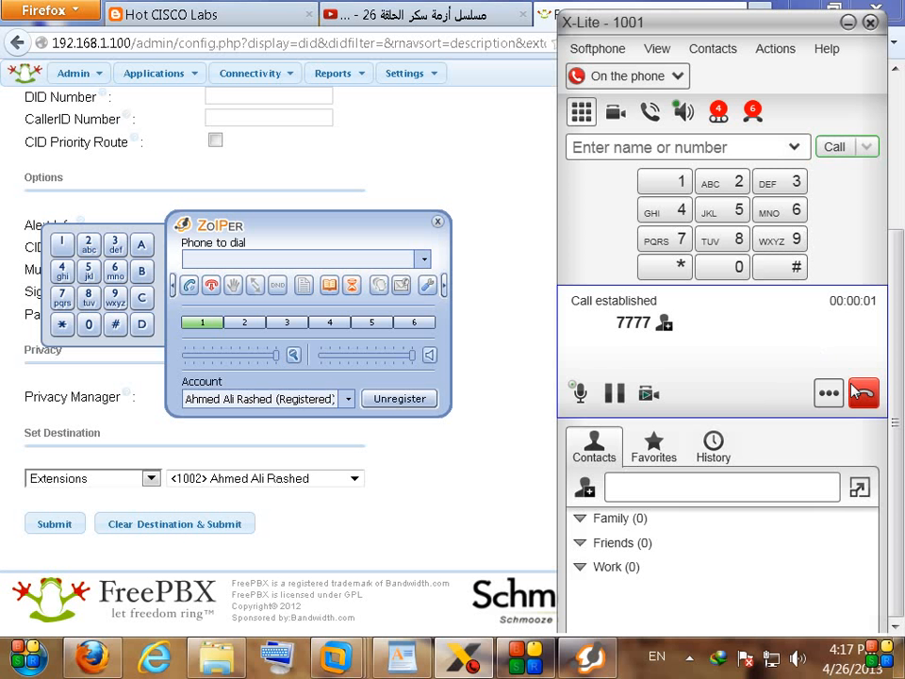
{"action": "left_click", "coordinate": [862, 396]}
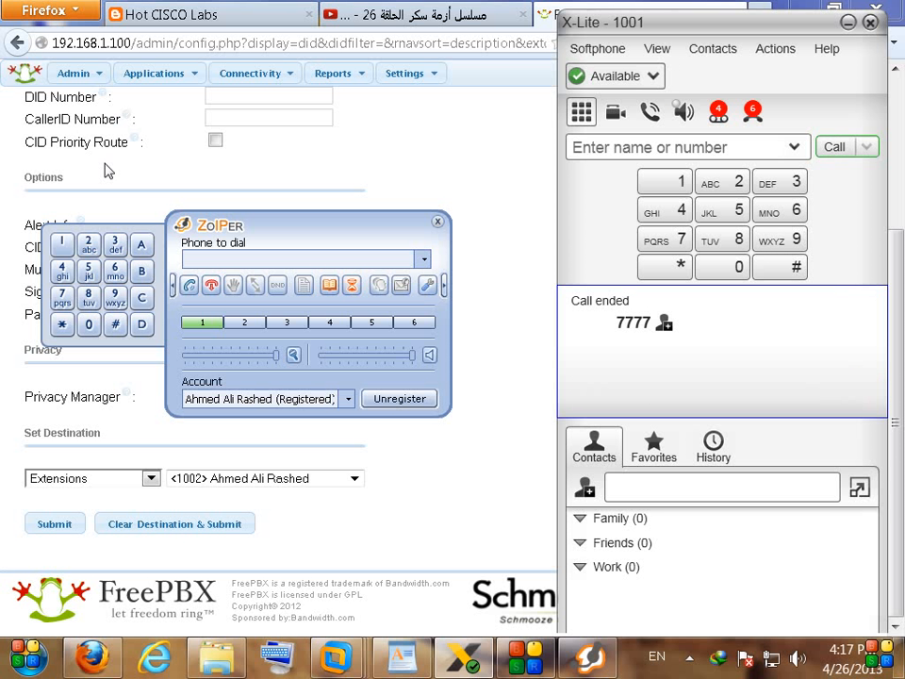
Step: Delete the 1001 entry from the FreePBX Blacklist
{"action": "mouse_move", "coordinate": [75, 74]}
{"action": "left_click", "coordinate": [83, 115]}
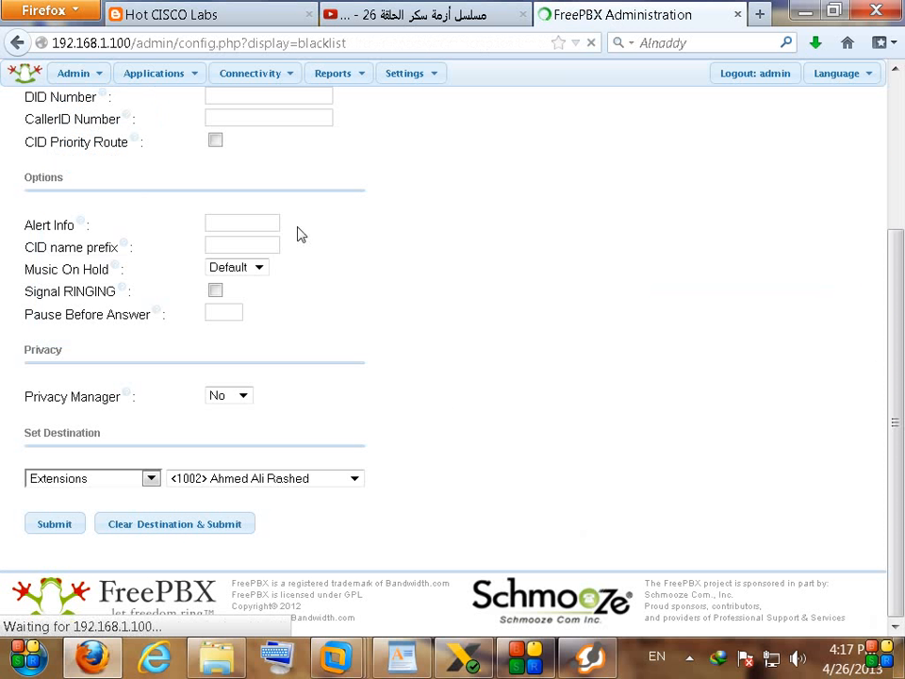
{"action": "left_click", "coordinate": [244, 200]}
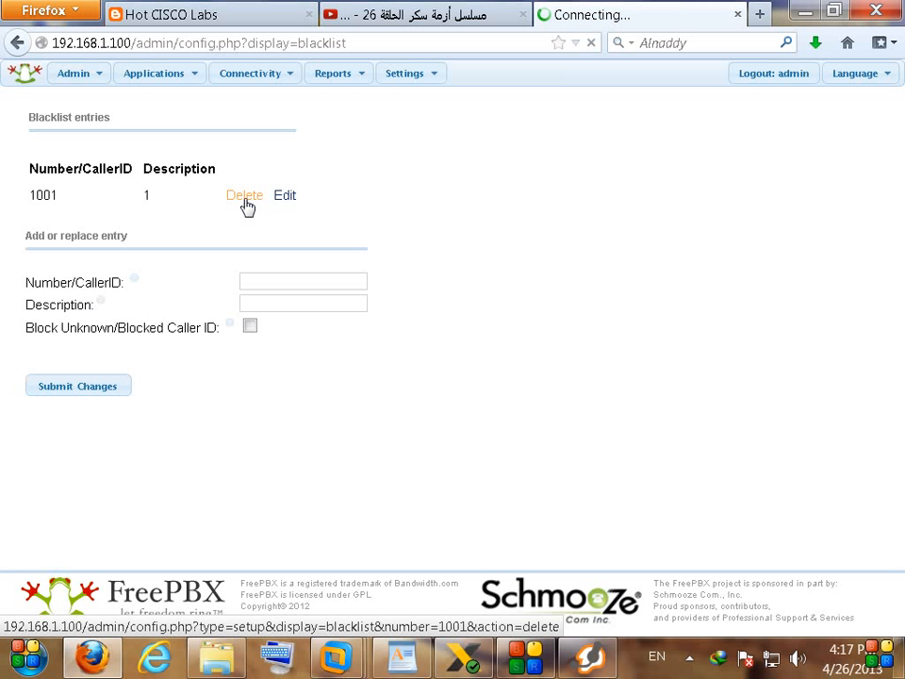
Step: Call 7777 again from X-Lite, hang up, and move the phone to the right
{"action": "left_click", "coordinate": [462, 657]}
{"action": "type", "text": "7777"}
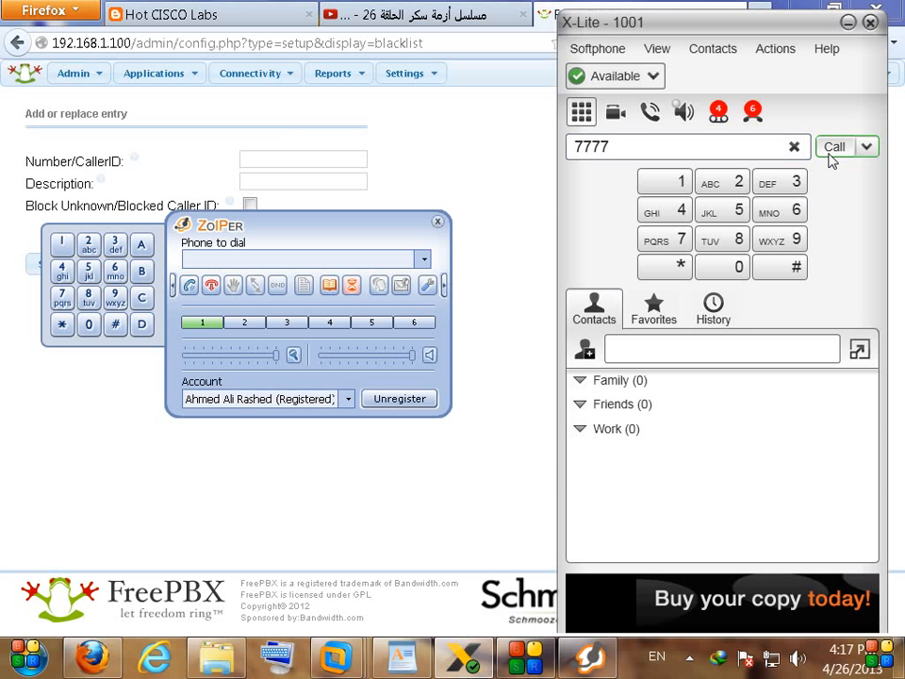
{"action": "left_click", "coordinate": [834, 146]}
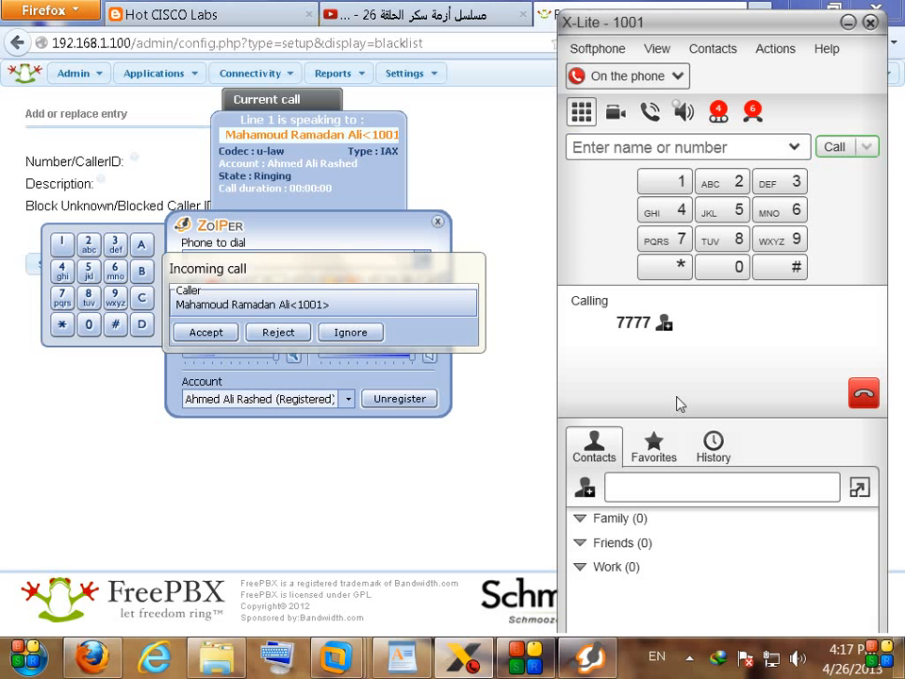
{"action": "left_click", "coordinate": [861, 400]}
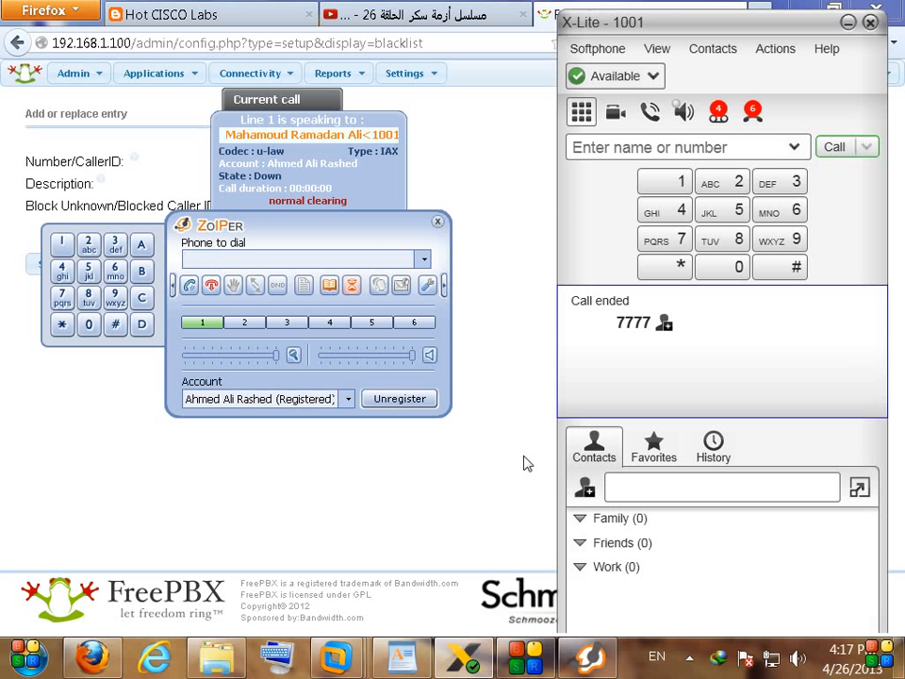
{"action": "left_click", "coordinate": [525, 463]}
{"action": "left_click", "coordinate": [478, 673]}
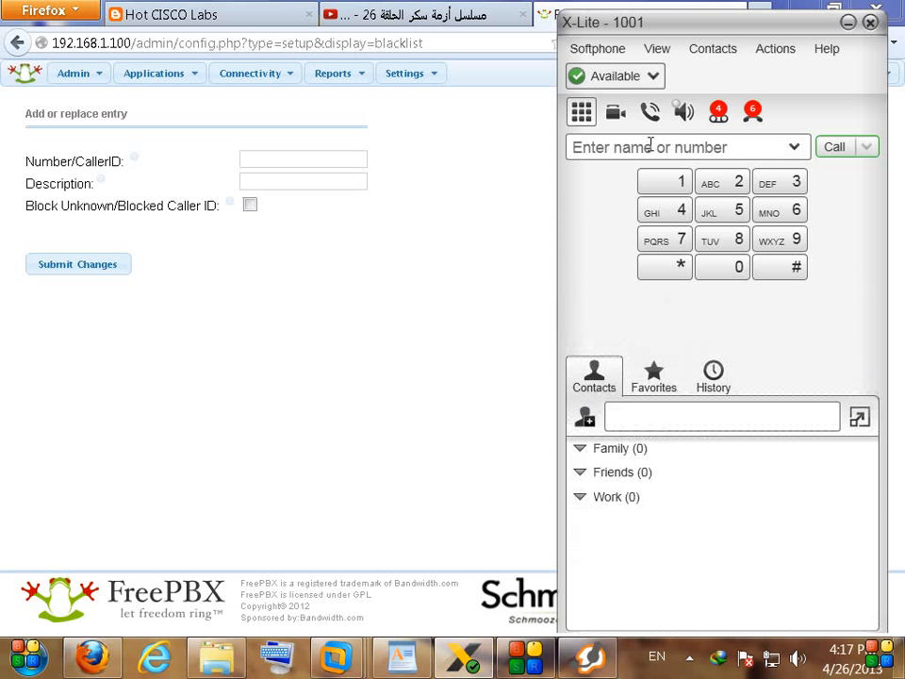
{"action": "left_click_drag", "start_coordinate": [645, 24], "coordinate": [654, 23]}
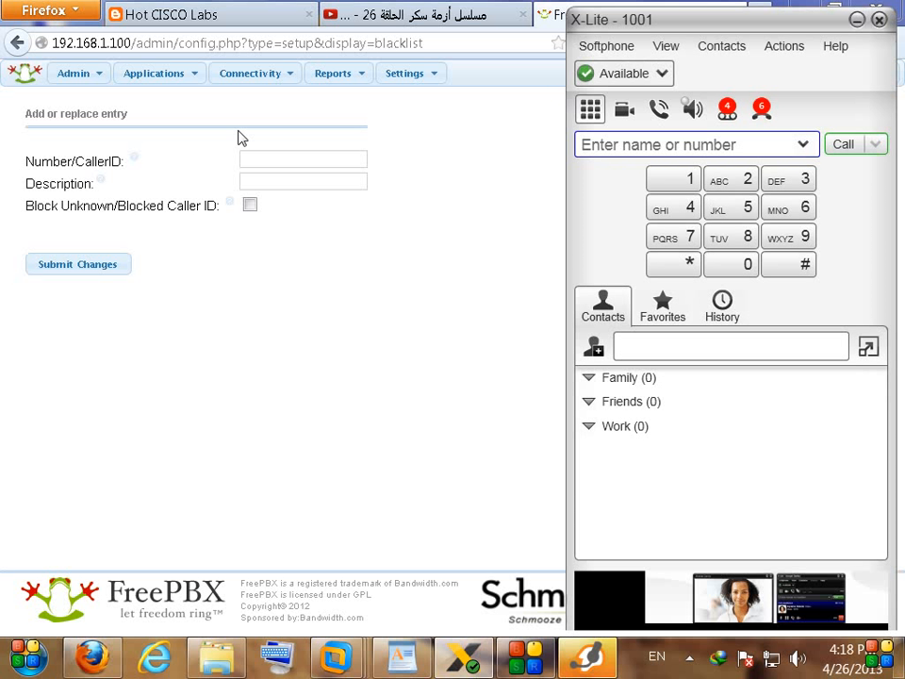
Step: Open Feature Codes and highlight the Blacklist heading and its *30 code
{"action": "mouse_move", "coordinate": [81, 81]}
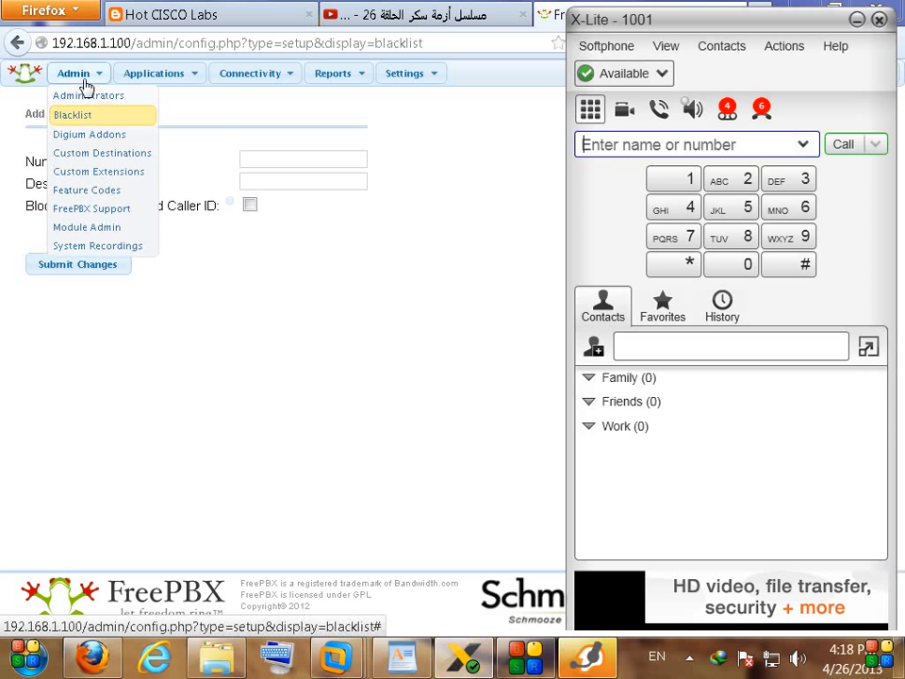
{"action": "left_click", "coordinate": [83, 199]}
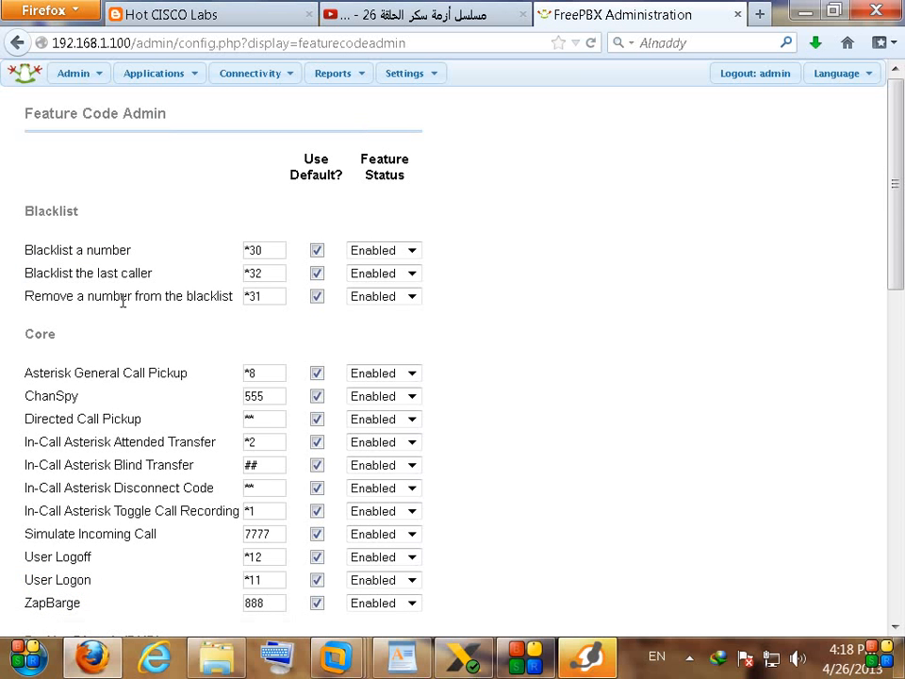
{"action": "scroll", "coordinate": [121, 307], "scroll_direction": "down", "scroll_amount": 3}
{"action": "scroll", "coordinate": [129, 317], "scroll_direction": "up", "scroll_amount": 4}
{"action": "left_click_drag", "start_coordinate": [27, 210], "coordinate": [113, 215]}
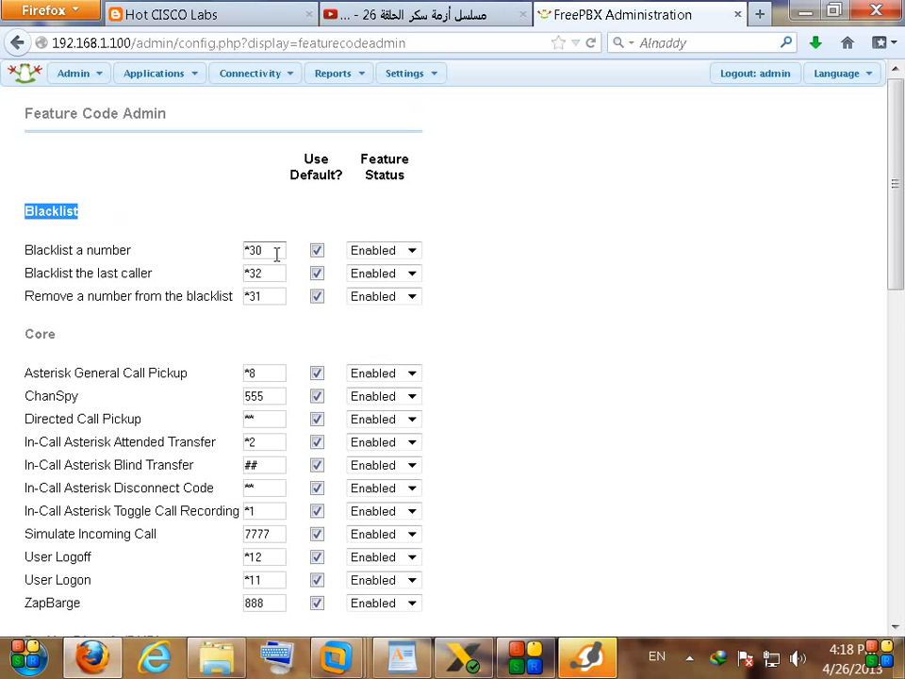
{"action": "left_click_drag", "start_coordinate": [279, 252], "coordinate": [217, 271]}
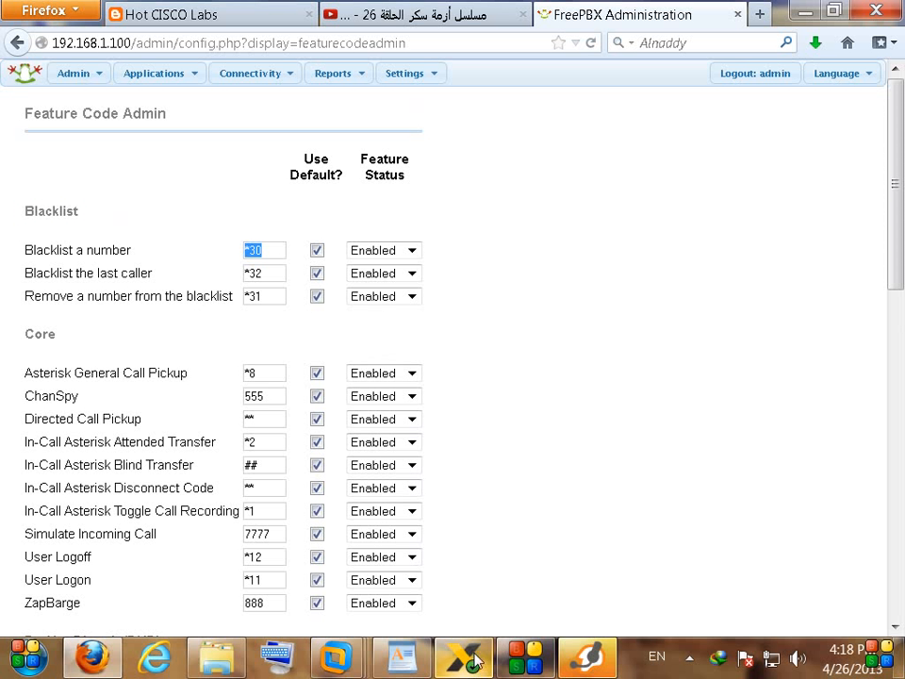
{"action": "left_click", "coordinate": [591, 652]}
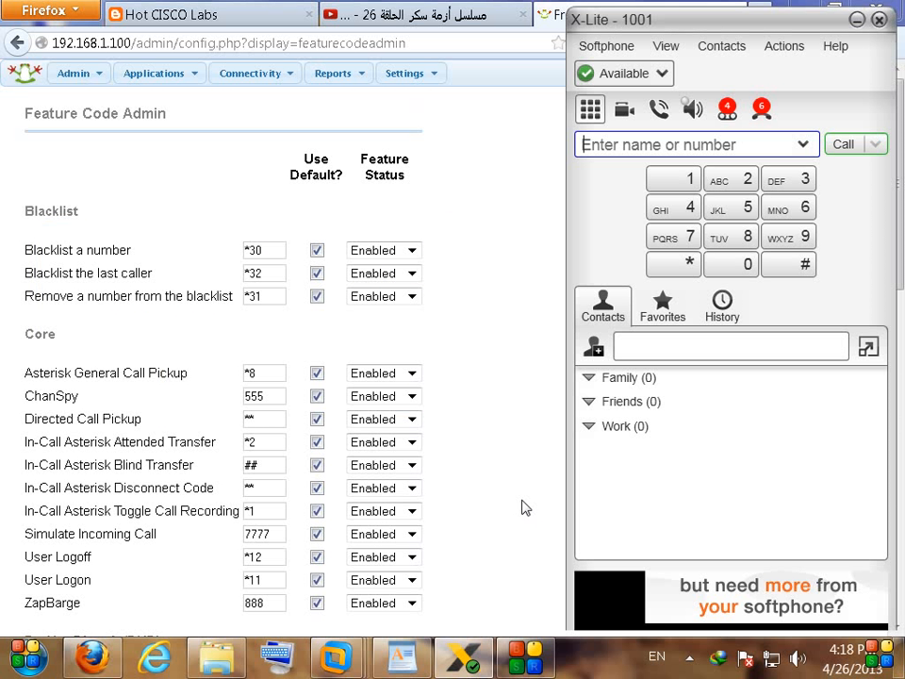
Step: Call the *30 blacklist code from X-Lite's keypad, send digit 1, then hang up
{"action": "left_click", "coordinate": [689, 263]}
{"action": "left_click", "coordinate": [768, 186]}
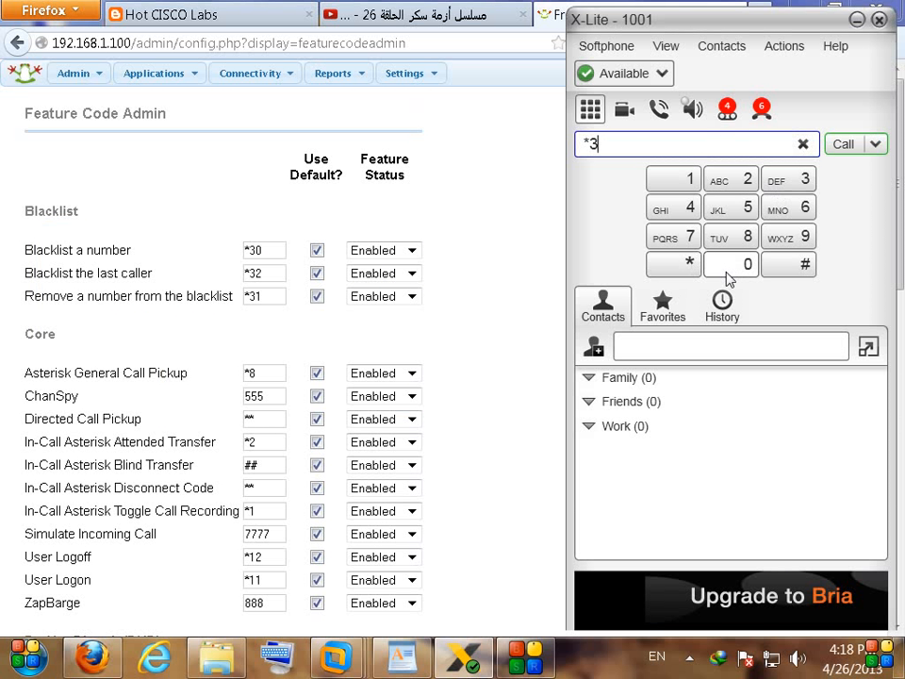
{"action": "left_click", "coordinate": [731, 266]}
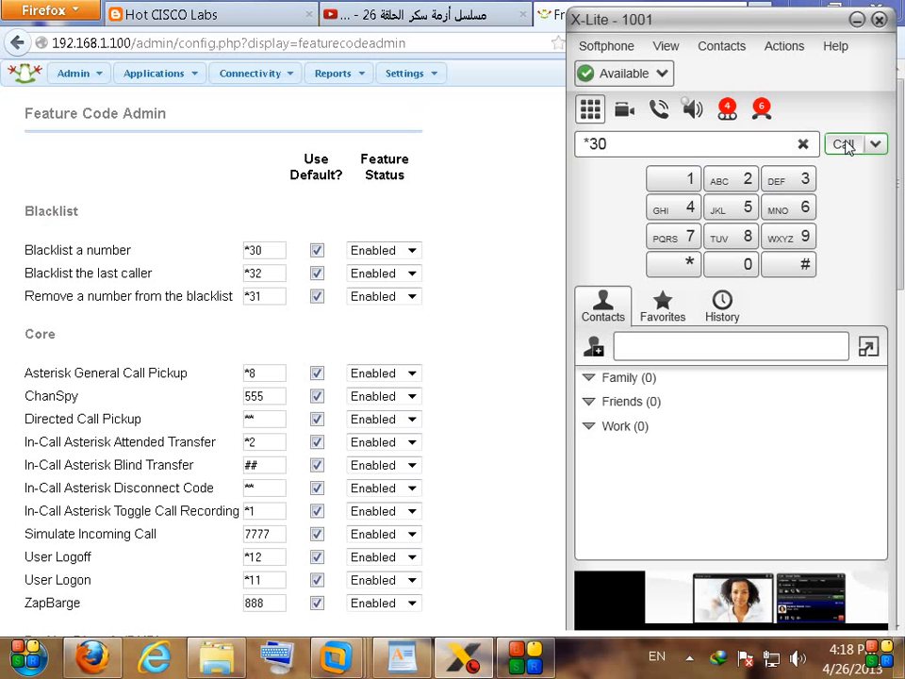
{"action": "left_click", "coordinate": [844, 144]}
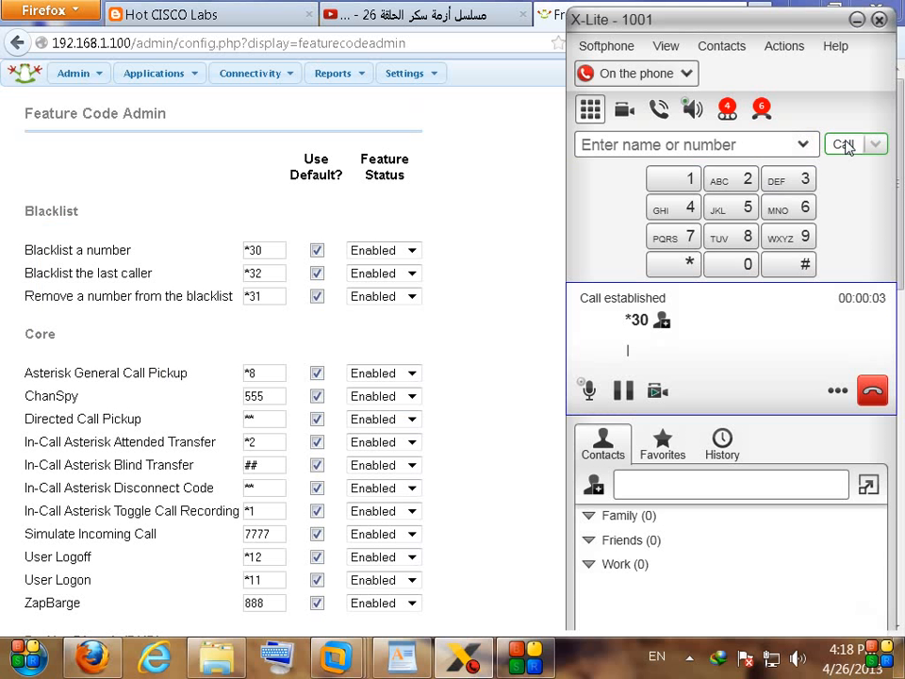
{"action": "left_click", "coordinate": [688, 187]}
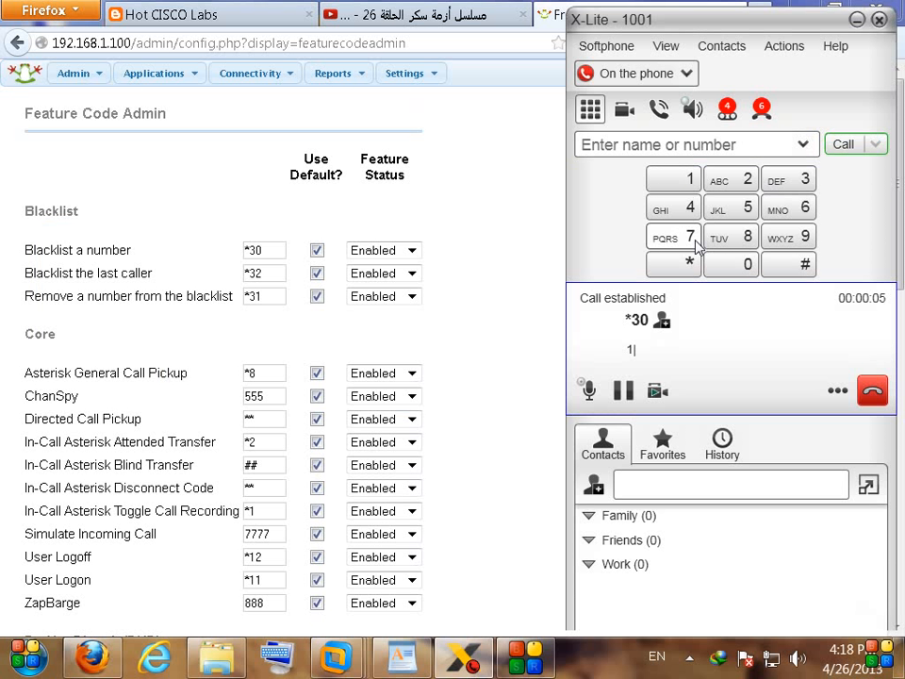
{"action": "left_click", "coordinate": [872, 388]}
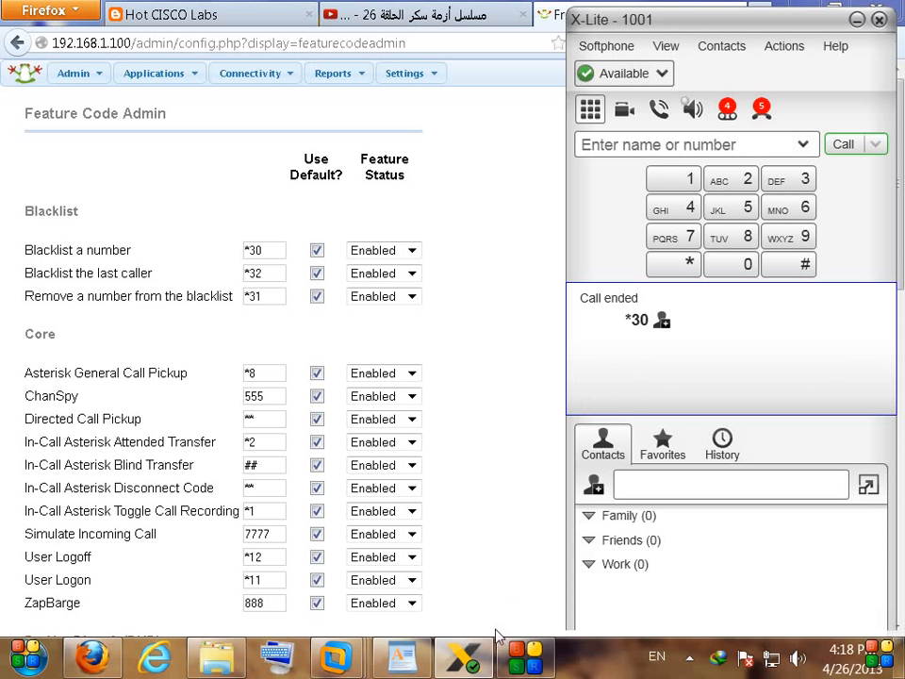
{"action": "left_click", "coordinate": [689, 658]}
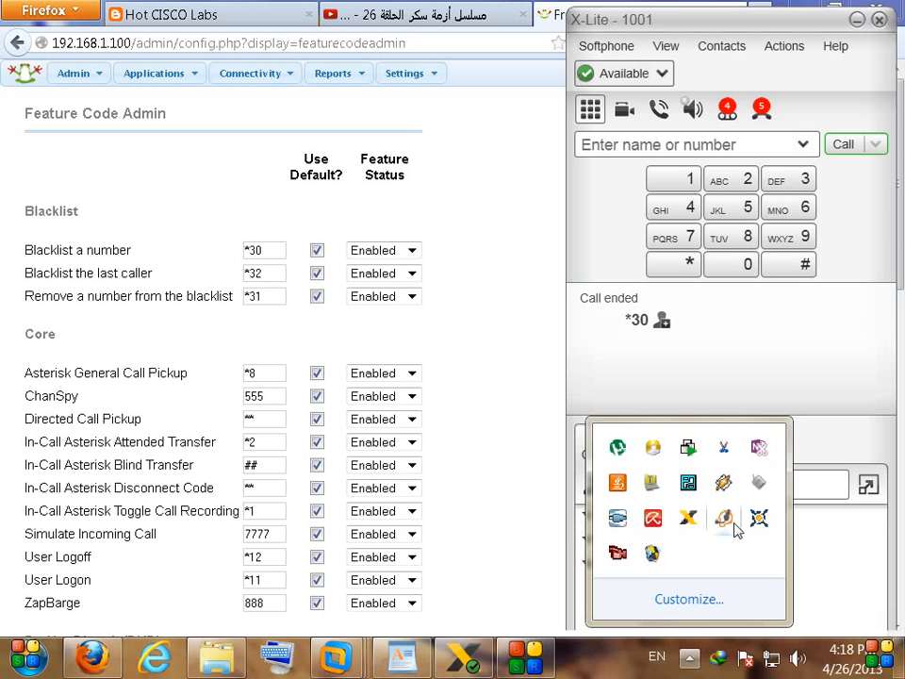
Step: Dial *30 from Zoiper and let the call clear, leaving *30 recalled in X-Lite
{"action": "left_click", "coordinate": [724, 517]}
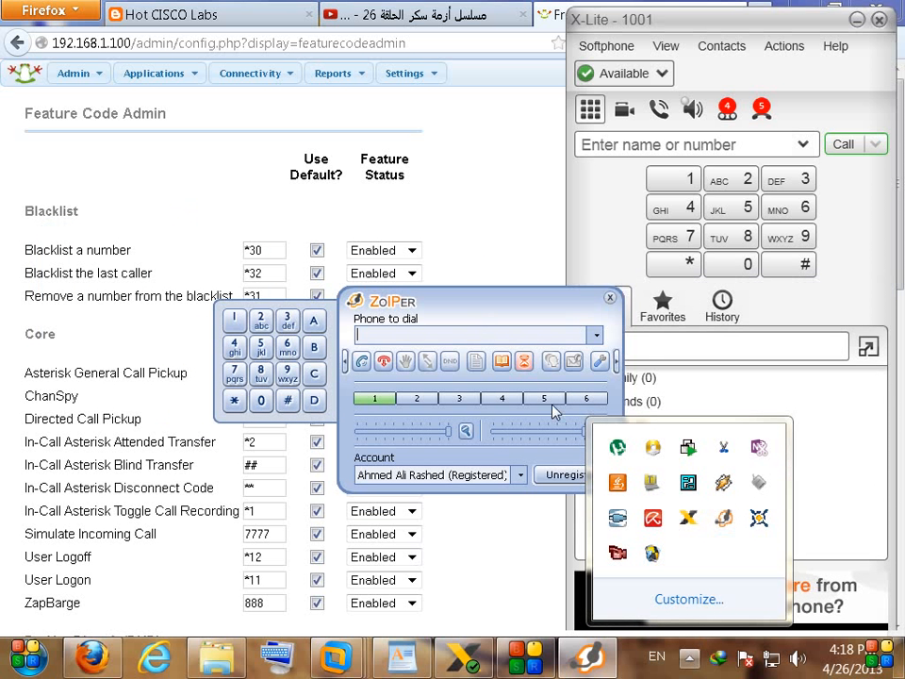
{"action": "left_click", "coordinate": [692, 663]}
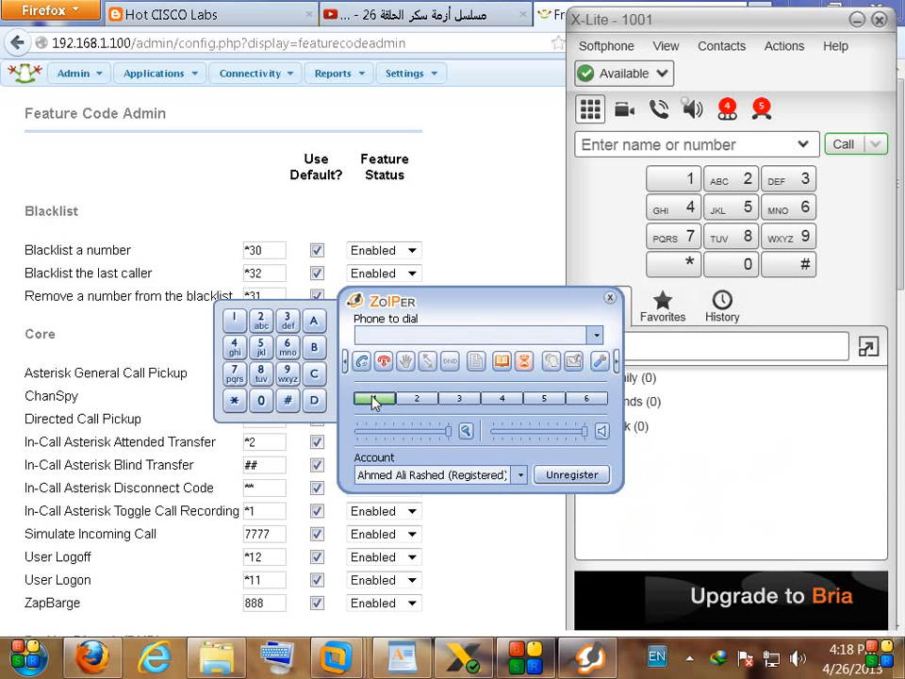
{"action": "left_click_drag", "start_coordinate": [424, 309], "coordinate": [446, 307]}
{"action": "type", "text": "*30"}
{"action": "left_click", "coordinate": [383, 359]}
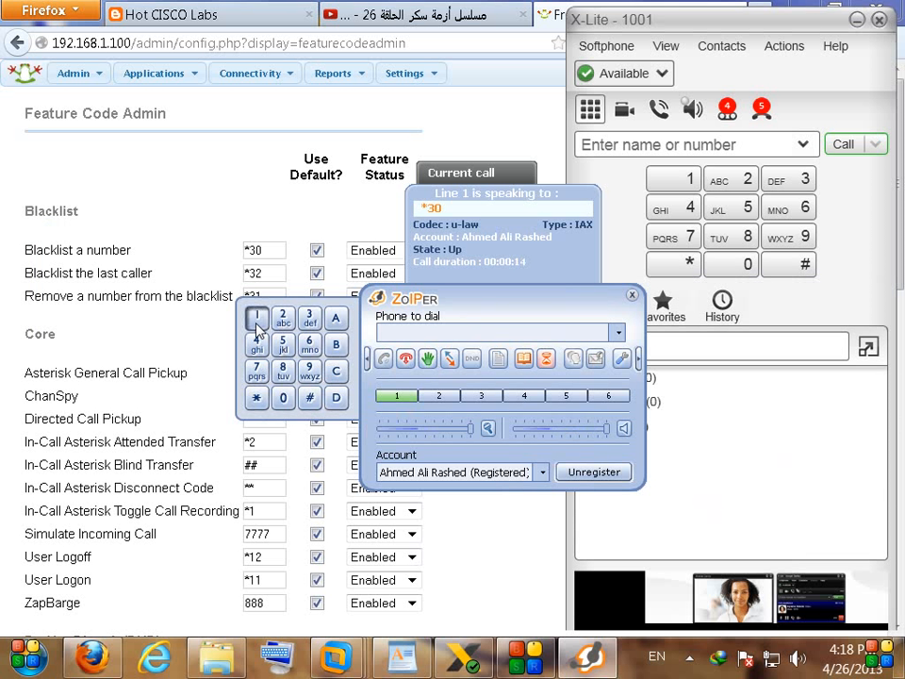
{"action": "left_click_drag", "start_coordinate": [443, 322], "coordinate": [353, 332]}
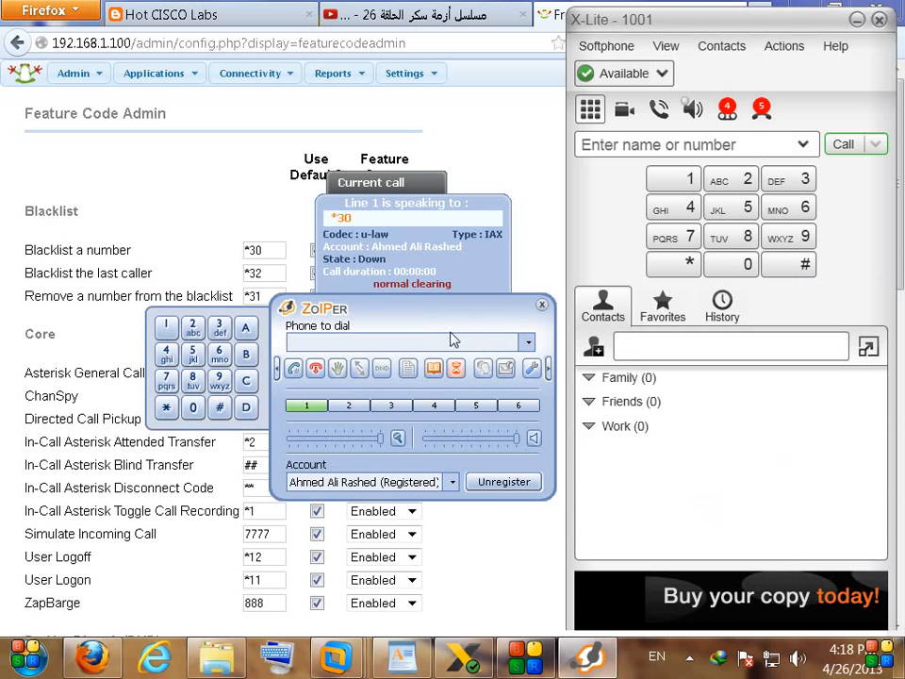
{"action": "left_click", "coordinate": [842, 145]}
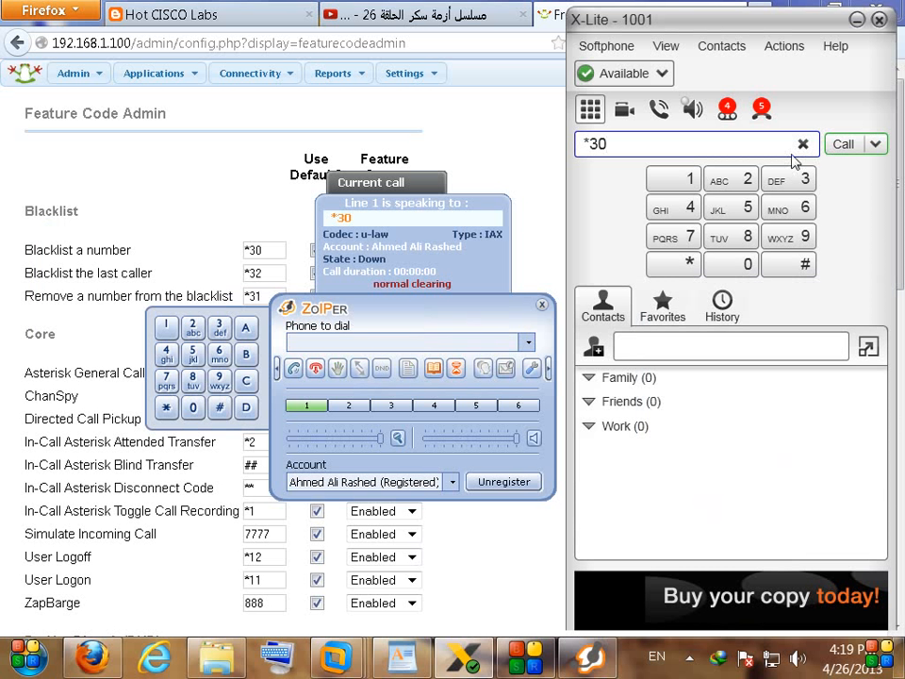
Step: Clear X-Lite's number field, make a brief test call to 7777, and hang up
{"action": "left_click", "coordinate": [804, 145]}
{"action": "left_click", "coordinate": [685, 238]}
{"action": "left_click", "coordinate": [685, 238]}
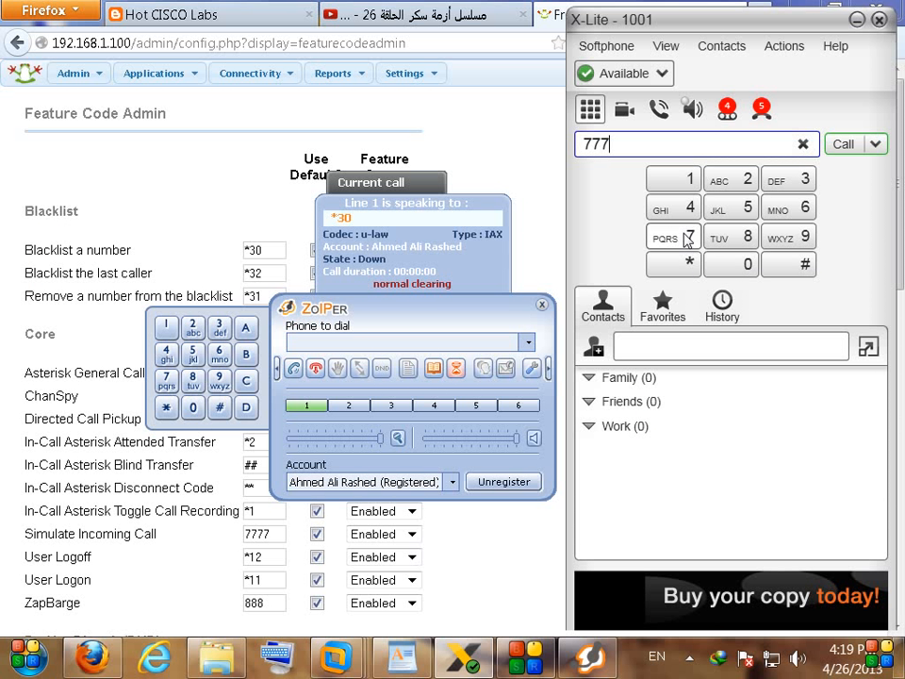
{"action": "left_click", "coordinate": [688, 238]}
{"action": "left_click", "coordinate": [687, 239]}
{"action": "left_click_drag", "start_coordinate": [637, 144], "coordinate": [514, 148]}
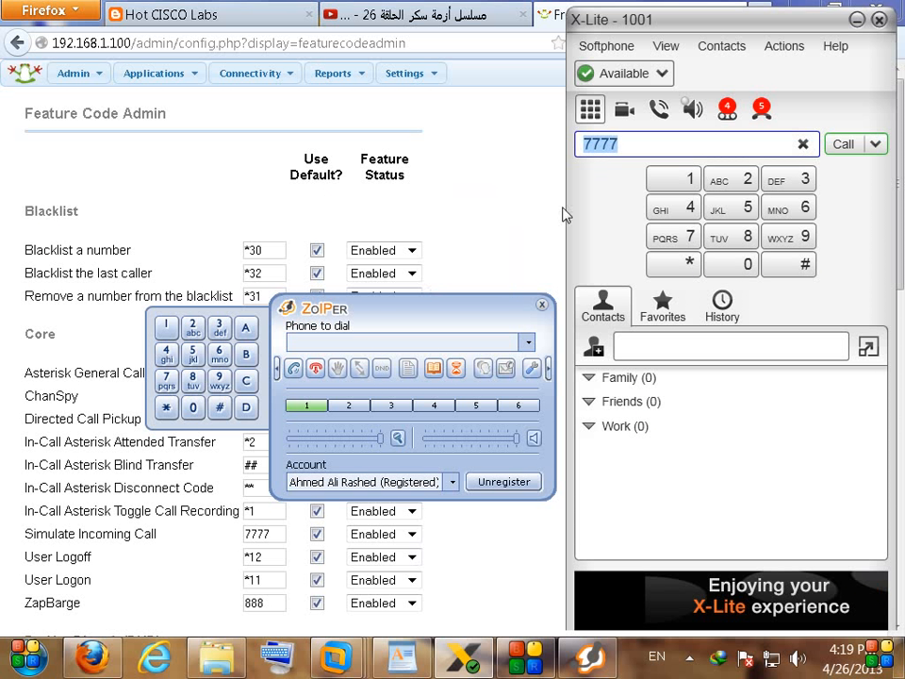
{"action": "left_click_drag", "start_coordinate": [428, 317], "coordinate": [410, 298]}
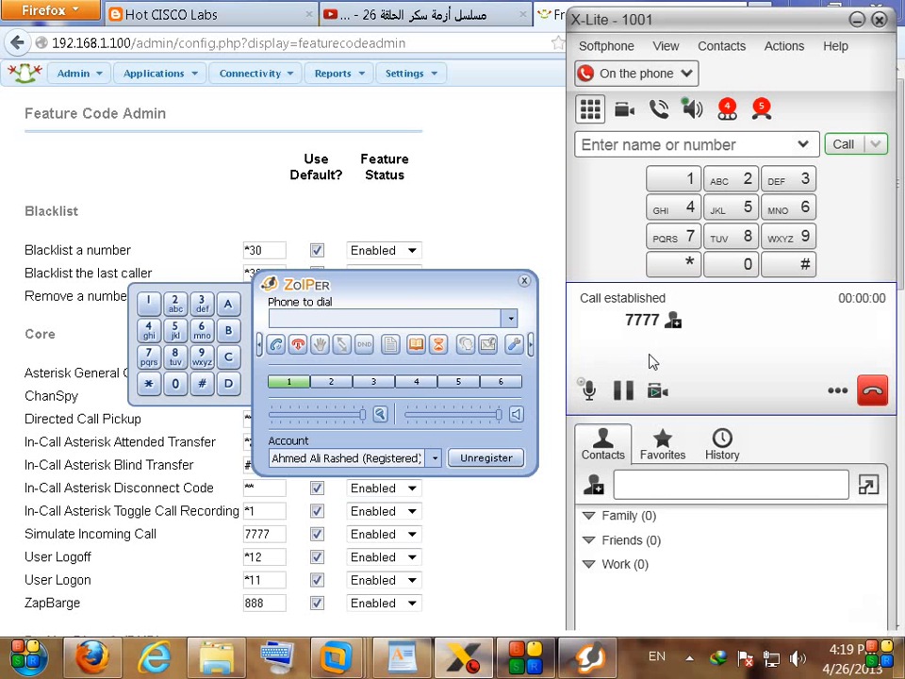
{"action": "left_click", "coordinate": [872, 390]}
{"action": "left_click_drag", "start_coordinate": [391, 302], "coordinate": [363, 360]}
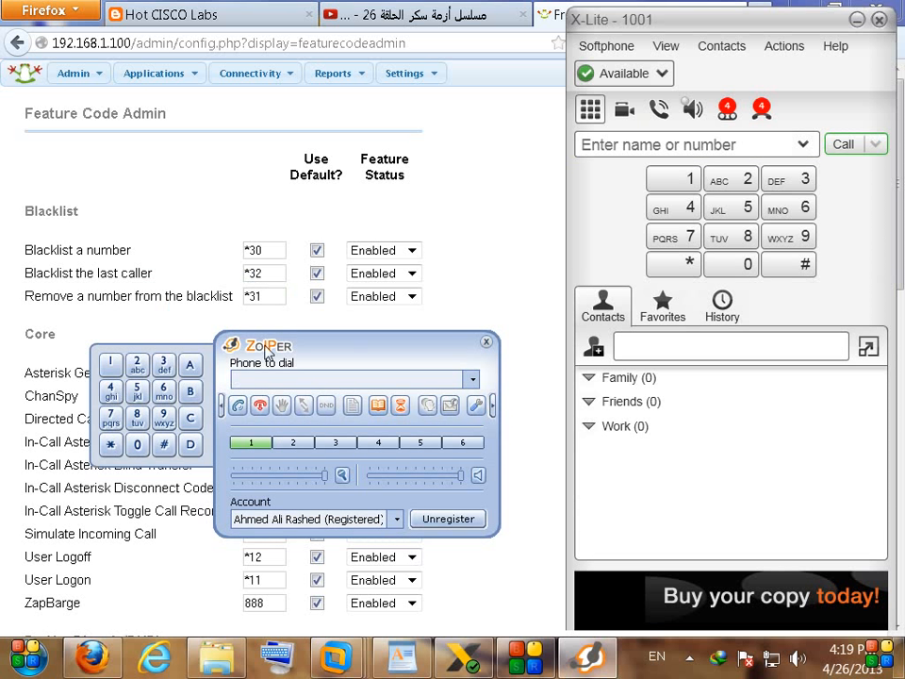
Step: Dial *31 on Zoiper's keypad and let the call clear after about 17 seconds
{"action": "left_click", "coordinate": [110, 444]}
{"action": "left_click", "coordinate": [163, 363]}
{"action": "left_click", "coordinate": [110, 363]}
{"action": "left_click", "coordinate": [236, 405]}
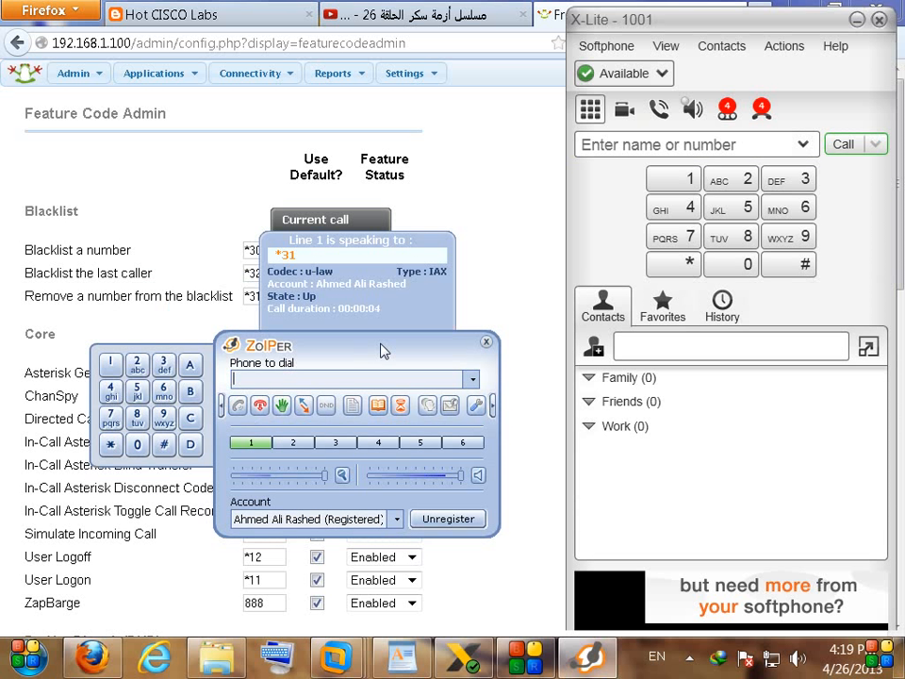
{"action": "left_click_drag", "start_coordinate": [357, 345], "coordinate": [390, 316]}
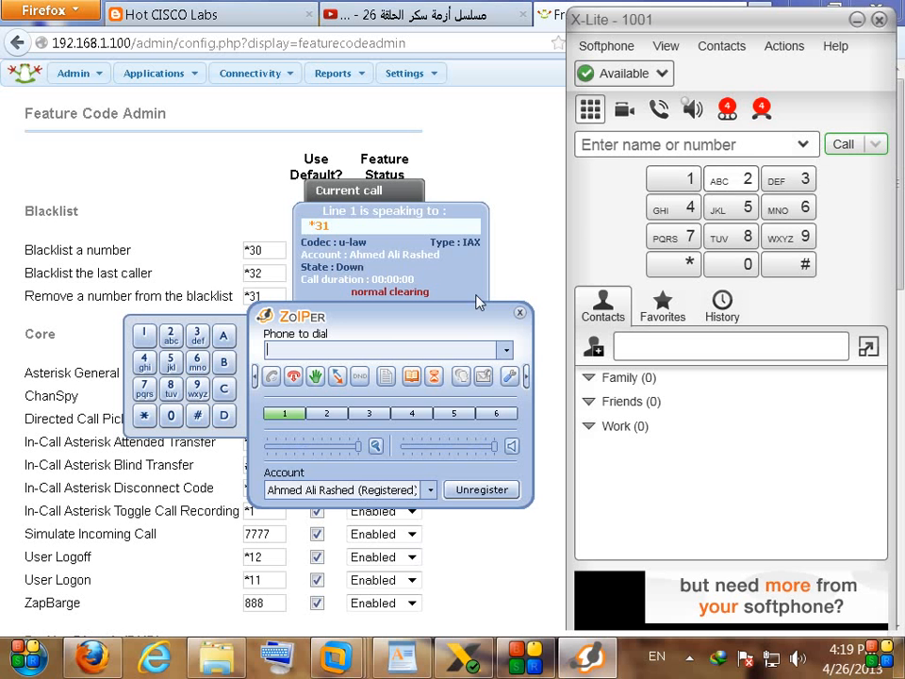
{"action": "left_click_drag", "start_coordinate": [398, 339], "coordinate": [353, 327]}
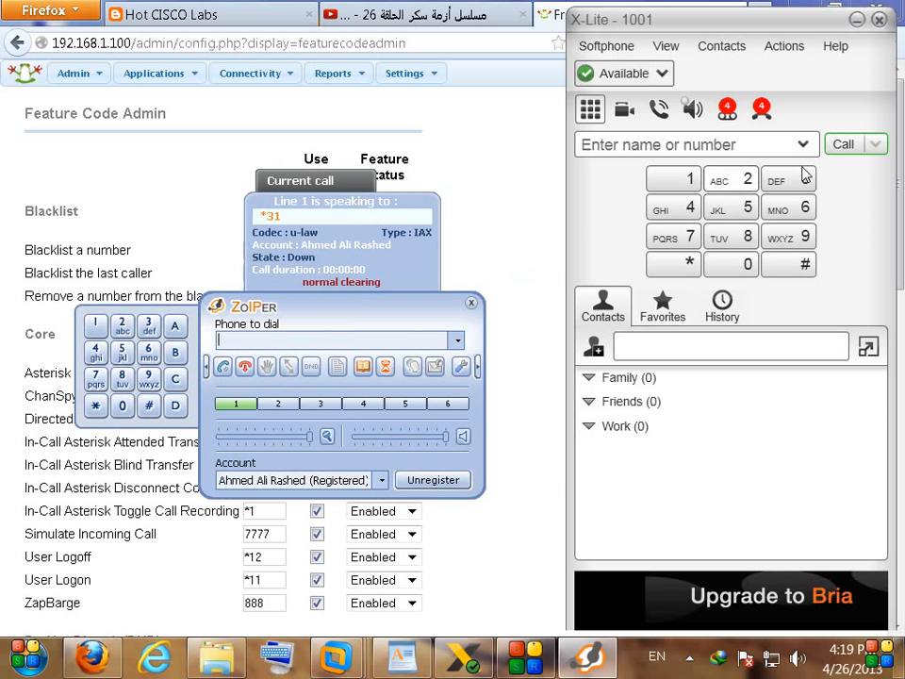
Step: Enter 7777 in X-Lite, place the call, and hang up
{"action": "left_click", "coordinate": [840, 145]}
{"action": "type", "text": "7777"}
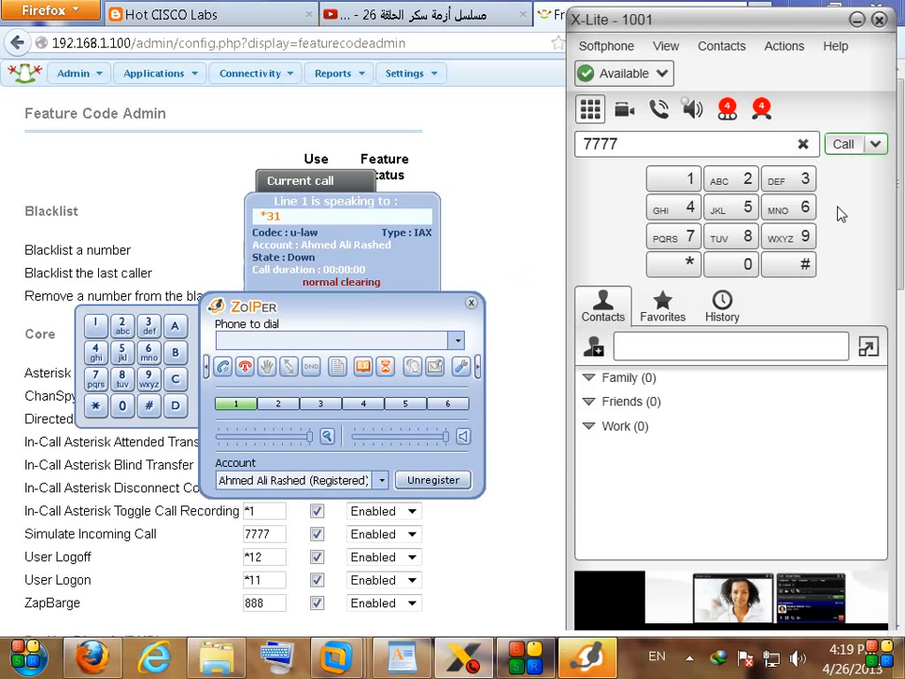
{"action": "left_click", "coordinate": [840, 147]}
{"action": "left_click", "coordinate": [872, 394]}
Step: Back in FreePBX, highlight the 'Blacklist the last caller' feature label
{"action": "left_click", "coordinate": [159, 265]}
{"action": "left_click_drag", "start_coordinate": [19, 274], "coordinate": [154, 275]}
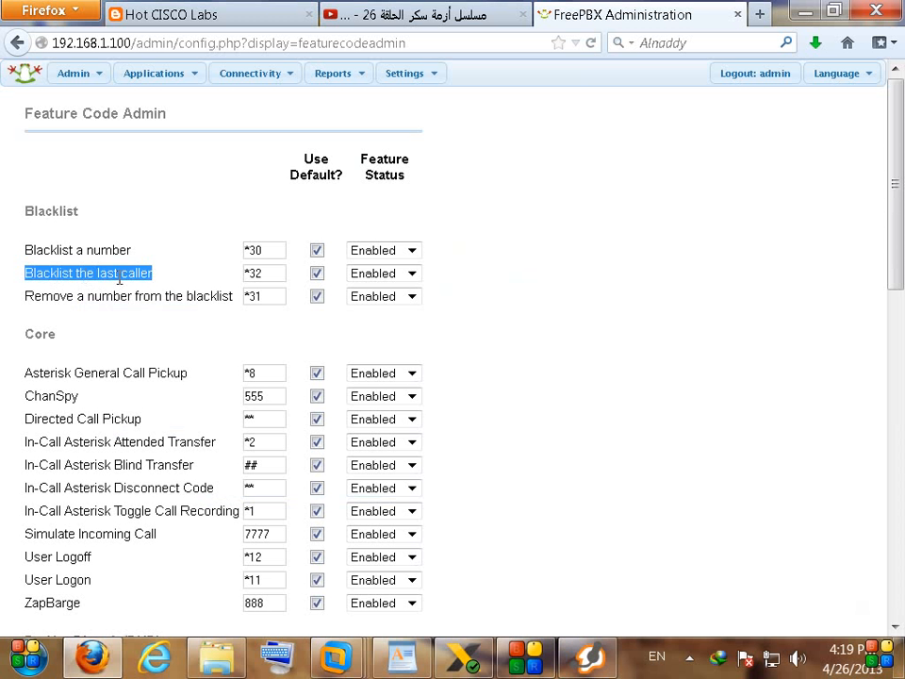
{"action": "left_click", "coordinate": [404, 652]}
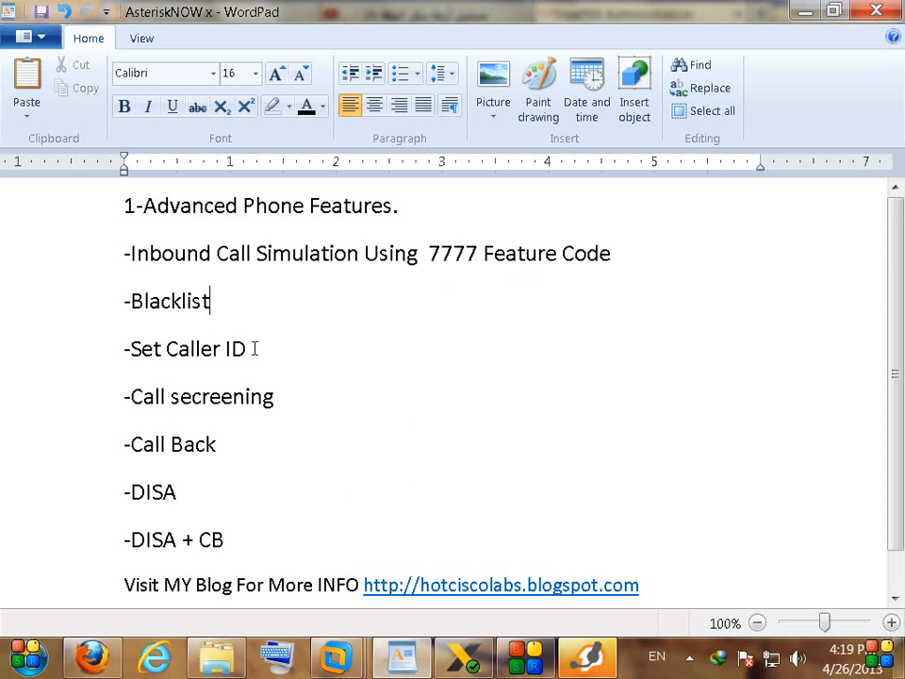
Step: Highlight 'Set Caller ID' in the WordPad outline, then open FreePBX's Applications menu
{"action": "left_click_drag", "start_coordinate": [255, 349], "coordinate": [147, 351]}
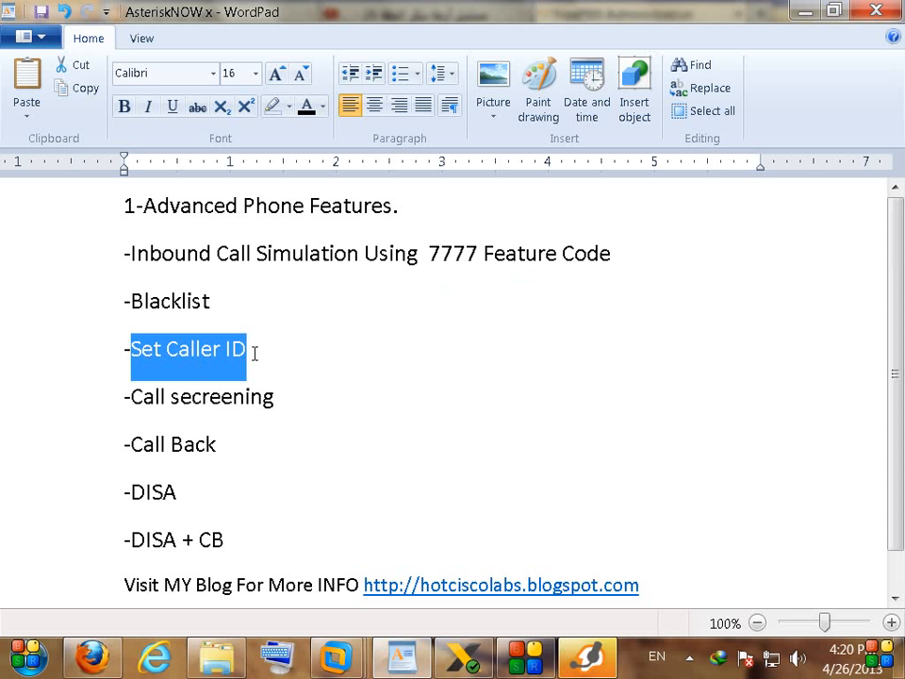
{"action": "left_click", "coordinate": [91, 657]}
{"action": "left_click", "coordinate": [141, 77]}
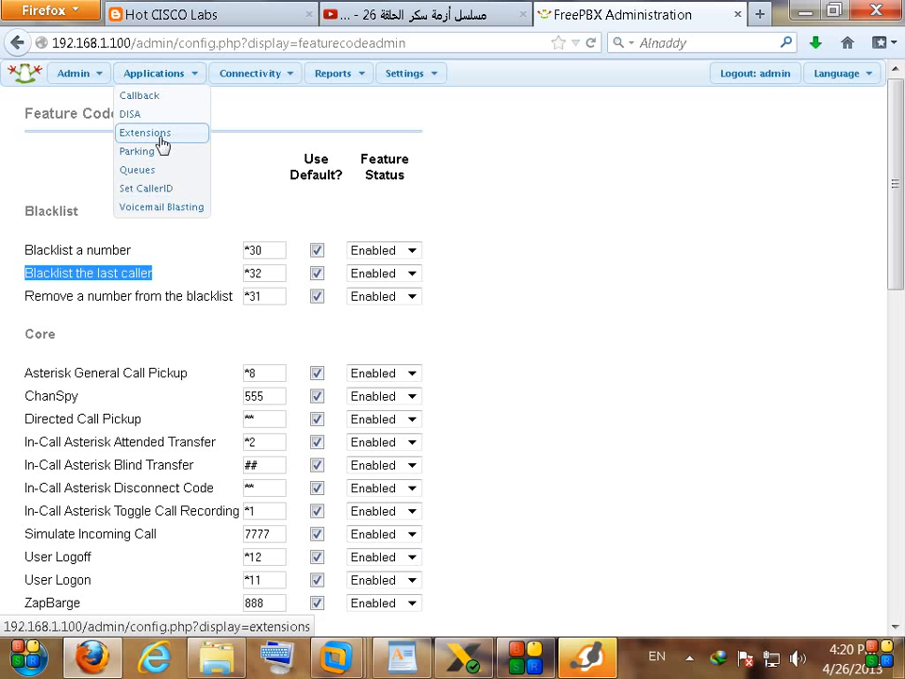
Step: Open the Set CallerID page and choose Extensions as the destination
{"action": "left_click", "coordinate": [151, 188]}
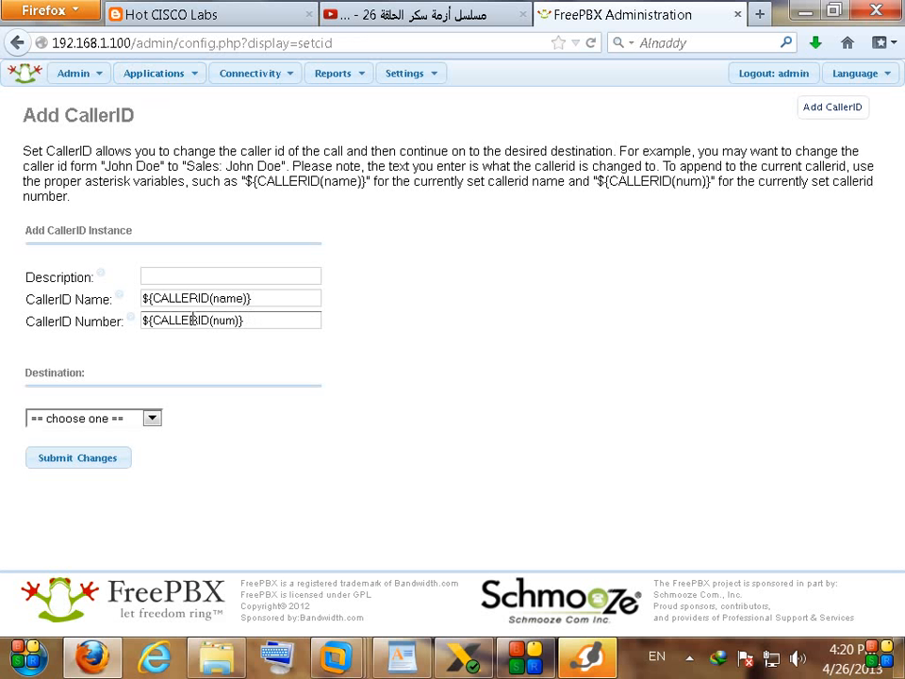
{"action": "left_click", "coordinate": [121, 424]}
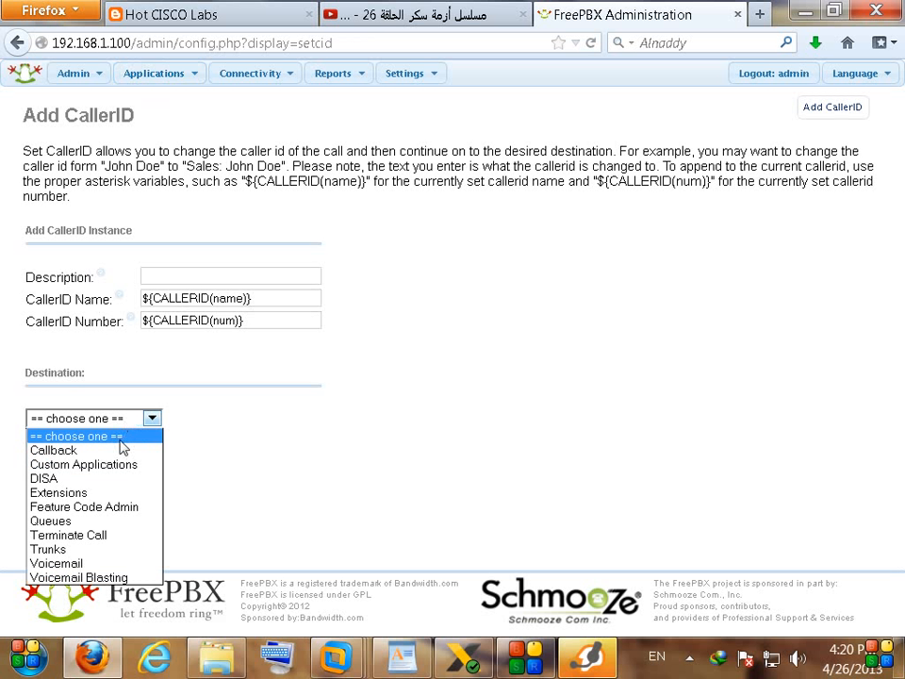
{"action": "left_click", "coordinate": [68, 494]}
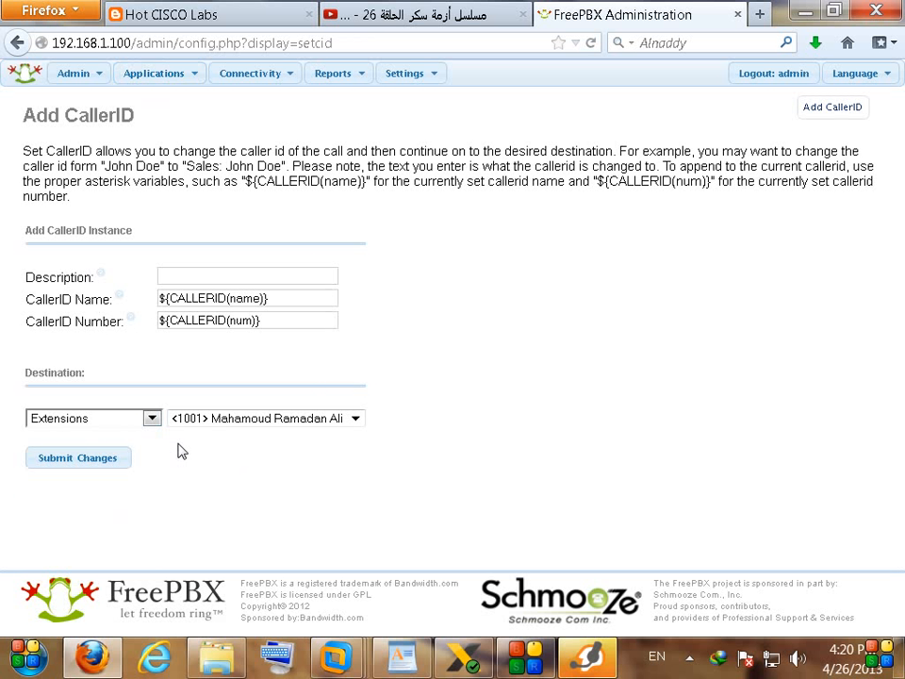
Step: Delete the default ${CALLERID(name)} and ${CALLERID(num)} values from the CallerID fields
{"action": "left_click_drag", "start_coordinate": [19, 302], "coordinate": [104, 296]}
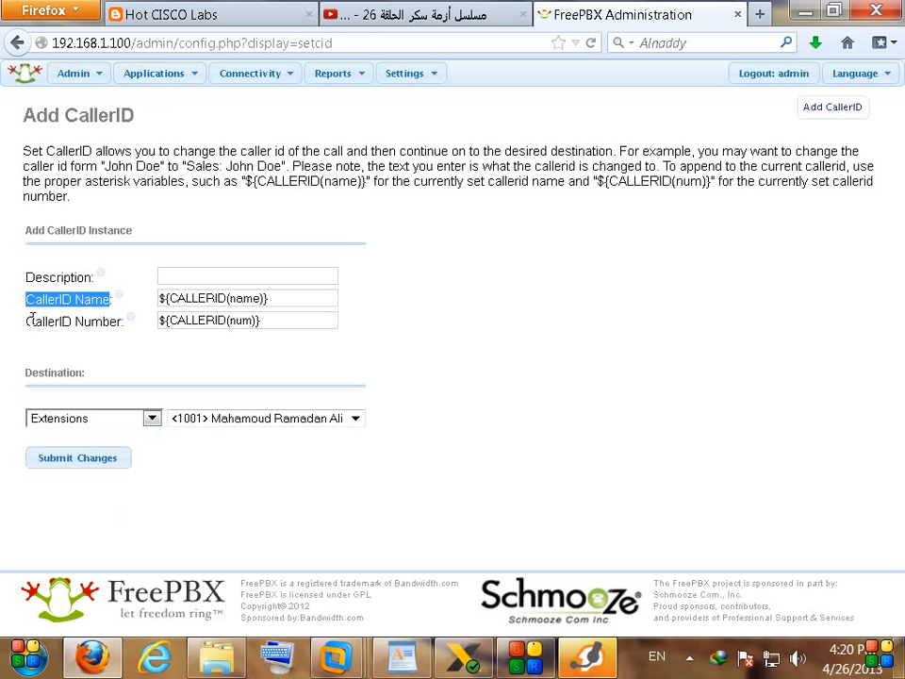
{"action": "left_click_drag", "start_coordinate": [159, 298], "coordinate": [122, 321]}
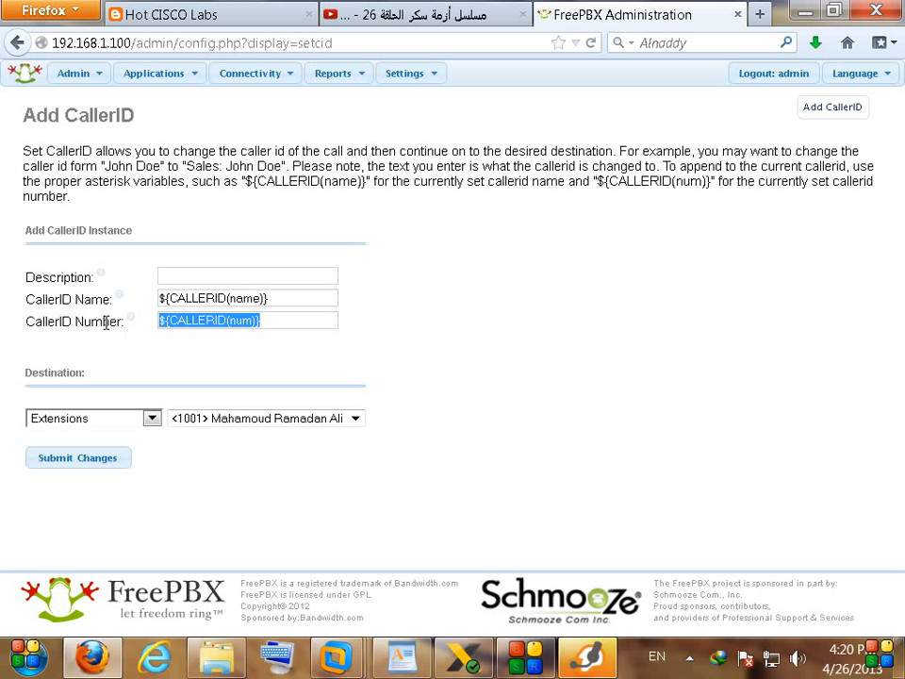
{"action": "left_click_drag", "start_coordinate": [324, 301], "coordinate": [50, 308]}
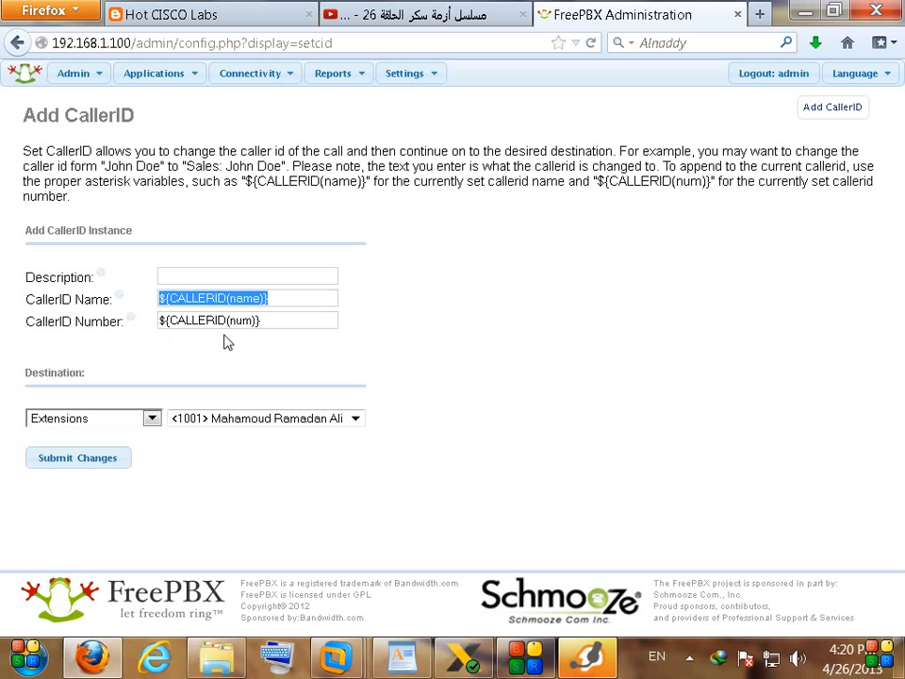
{"action": "key", "text": "Delete"}
{"action": "left_click_drag", "start_coordinate": [273, 324], "coordinate": [37, 325]}
{"action": "key", "text": "Delete"}
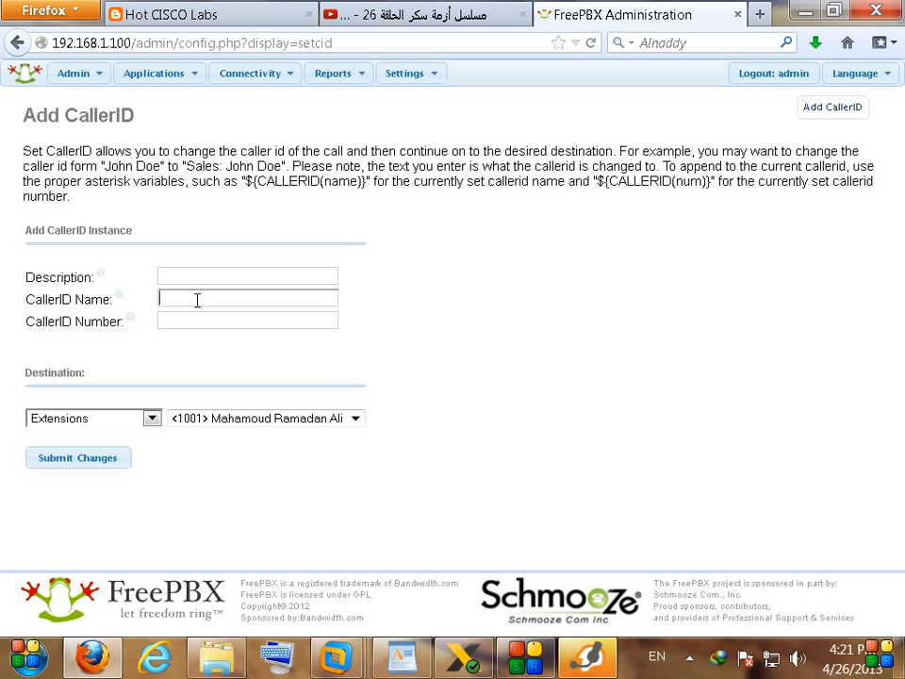
Step: Enter CallerID Name HOTCISCOLABS and CallerID Number 123456
{"action": "type", "text": "H"}
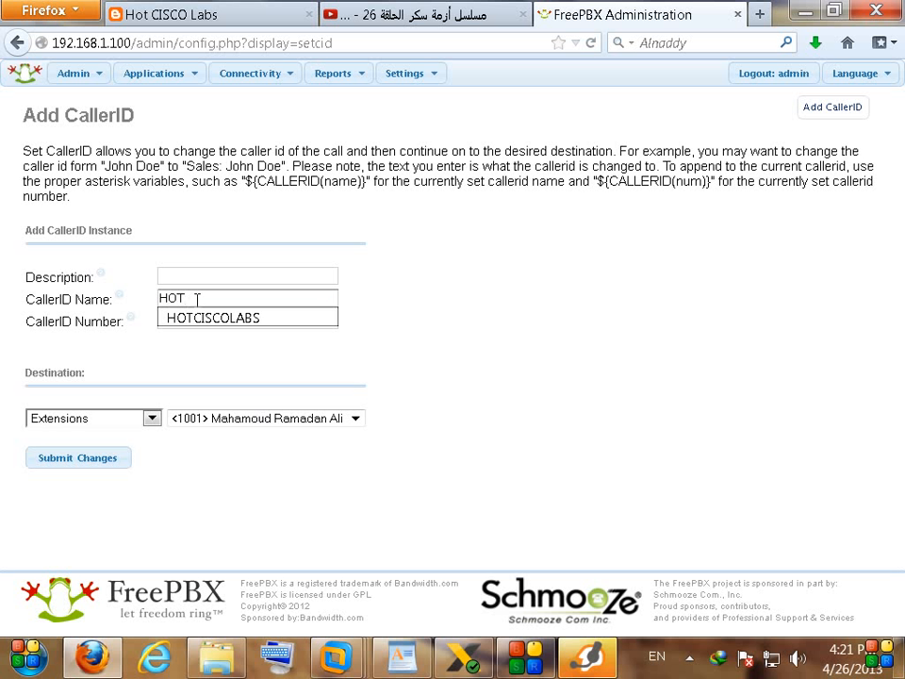
{"action": "type", "text": "OT"}
{"action": "key", "text": "Down"}
{"action": "key", "text": "Return"}
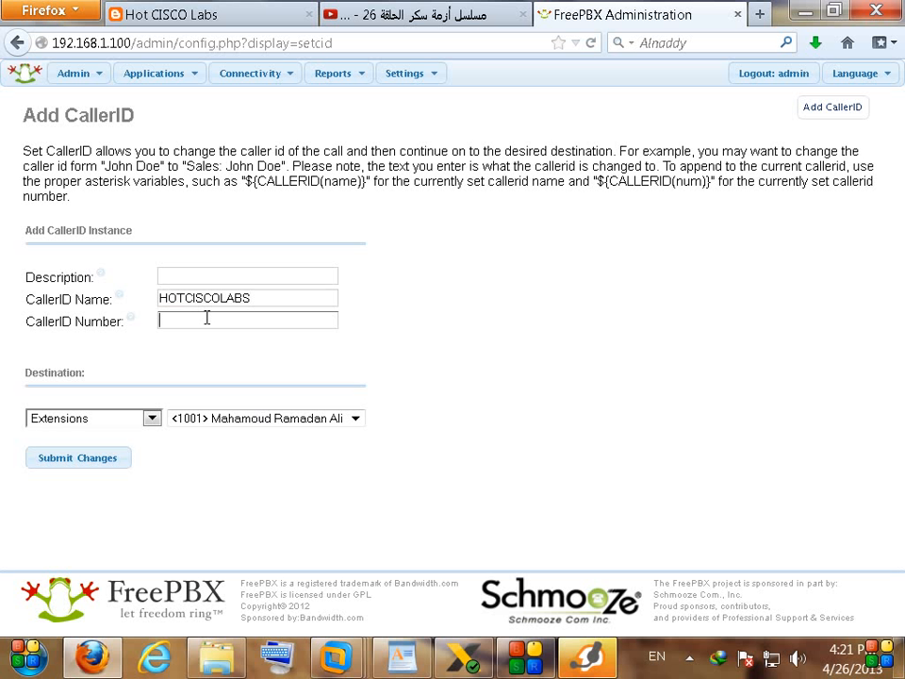
{"action": "type", "text": "123456"}
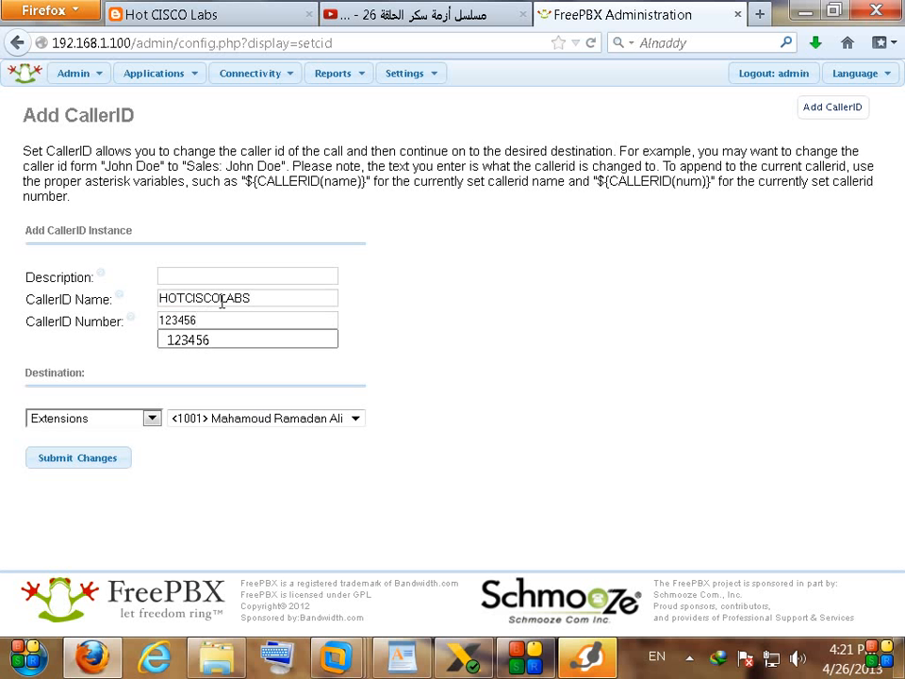
{"action": "left_click", "coordinate": [405, 343]}
Step: Give the instance description 1001CID, submit it, and apply the configuration
{"action": "left_click", "coordinate": [186, 276]}
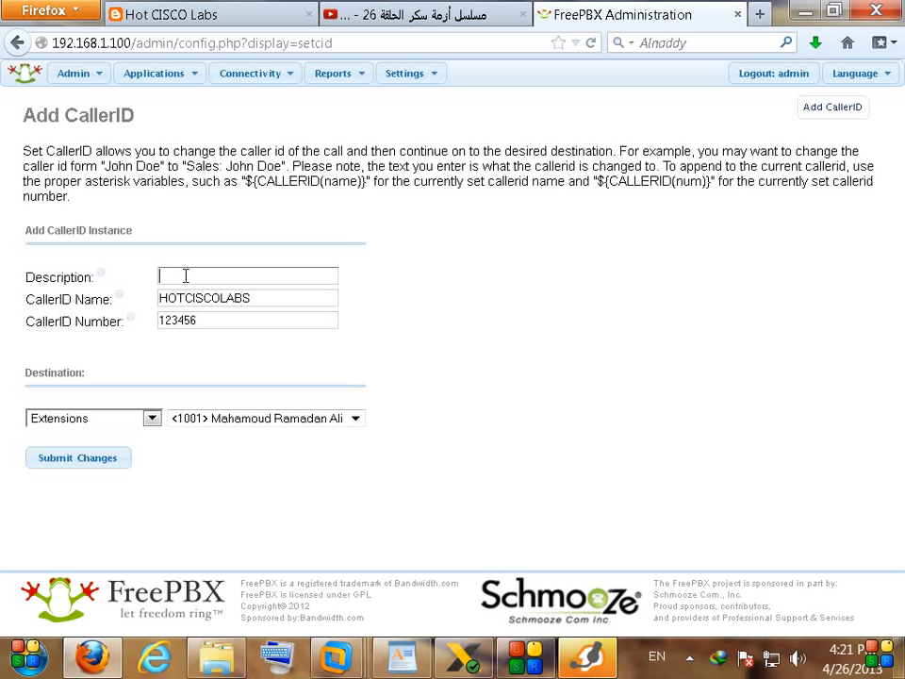
{"action": "type", "text": "1001"}
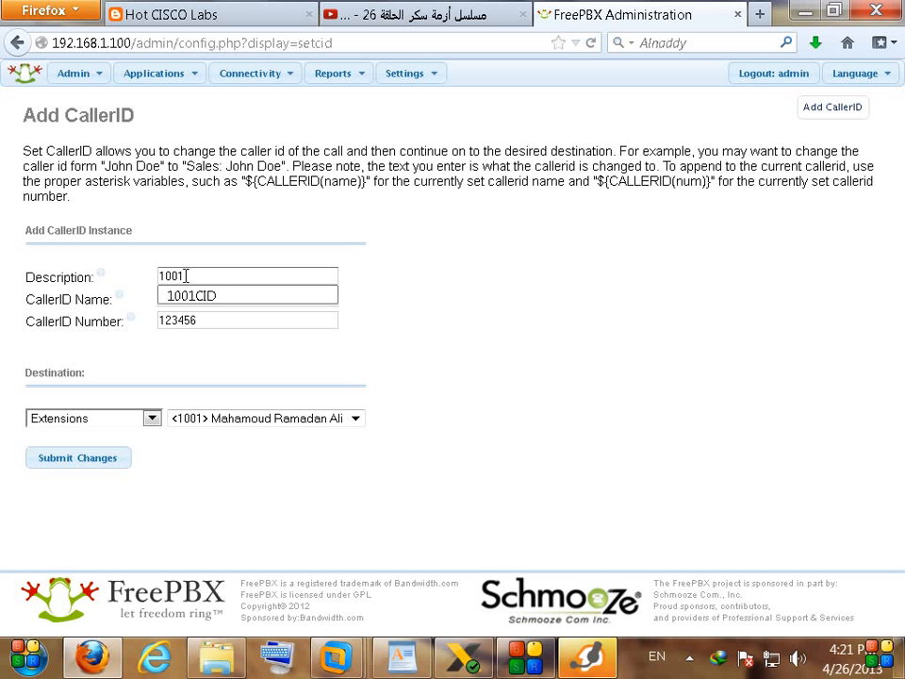
{"action": "key", "text": "Down"}
{"action": "key", "text": "Return"}
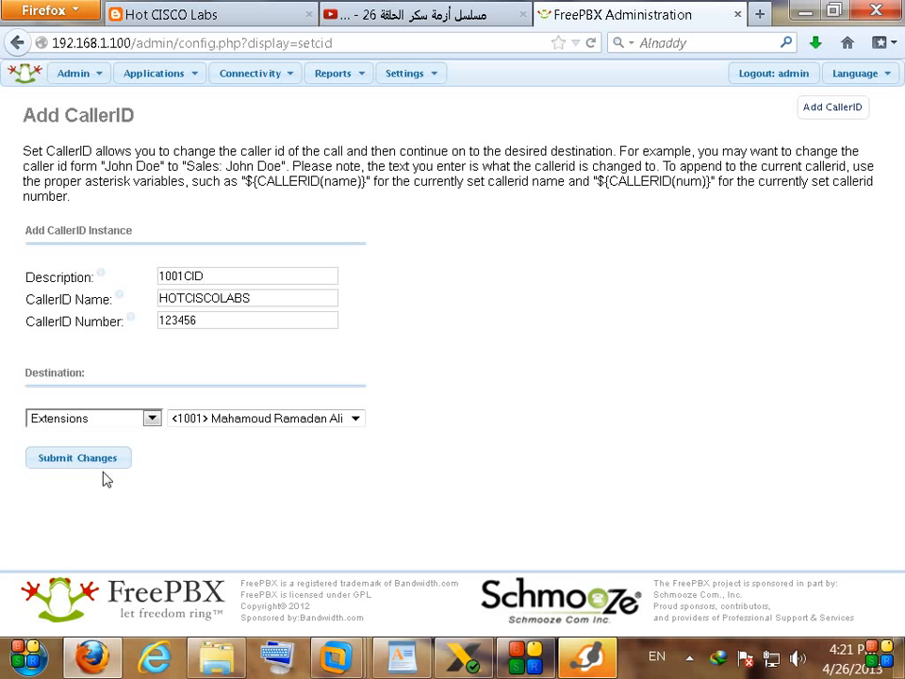
{"action": "left_click", "coordinate": [82, 461]}
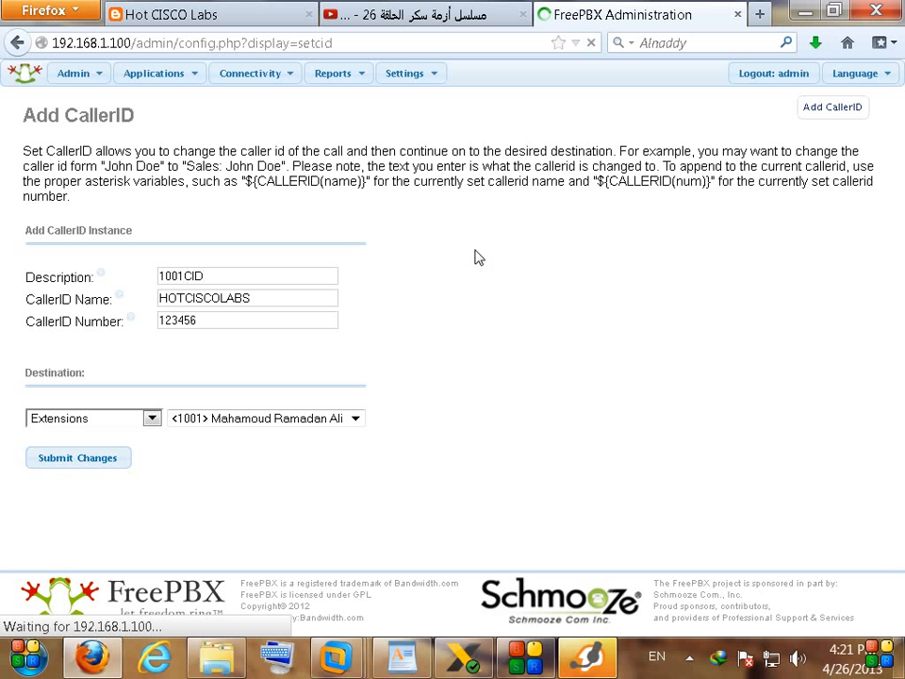
{"action": "left_click", "coordinate": [508, 82]}
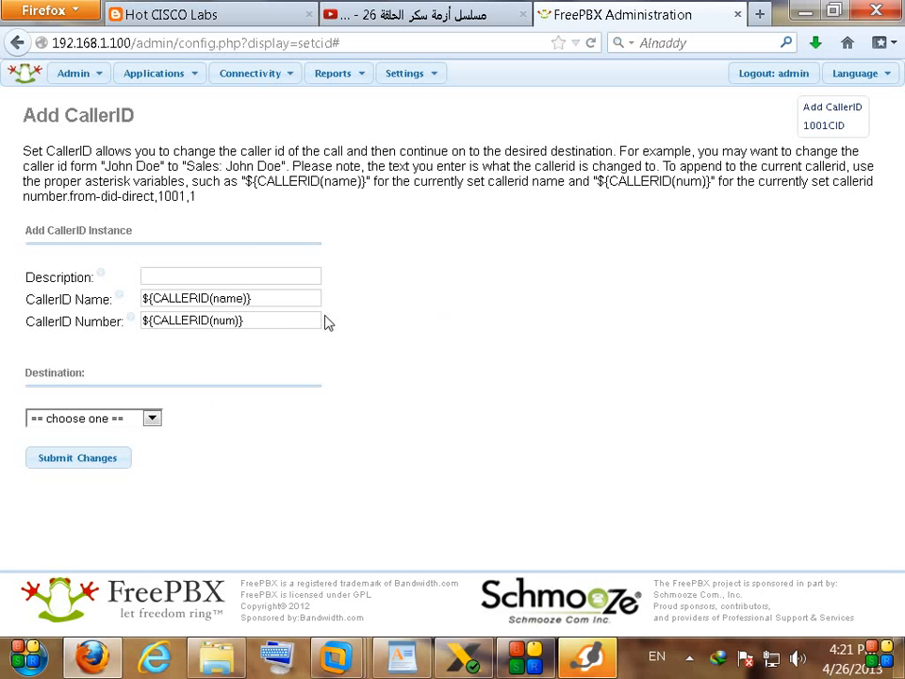
{"action": "double_click", "coordinate": [73, 115]}
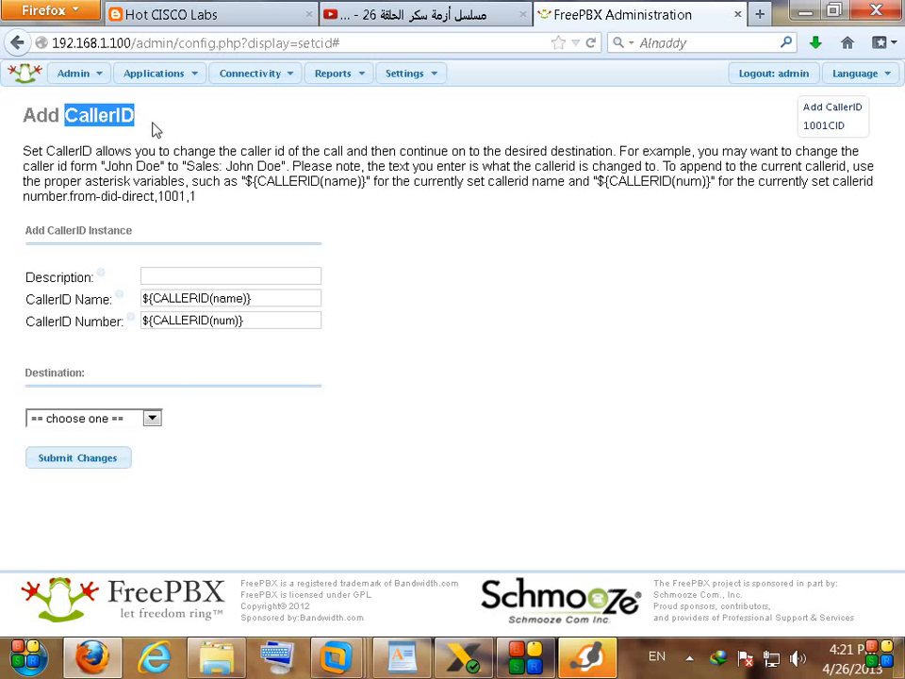
Step: Open the Incoming Route Simulation route under Connectivity > Inbound Routes
{"action": "left_click", "coordinate": [267, 81]}
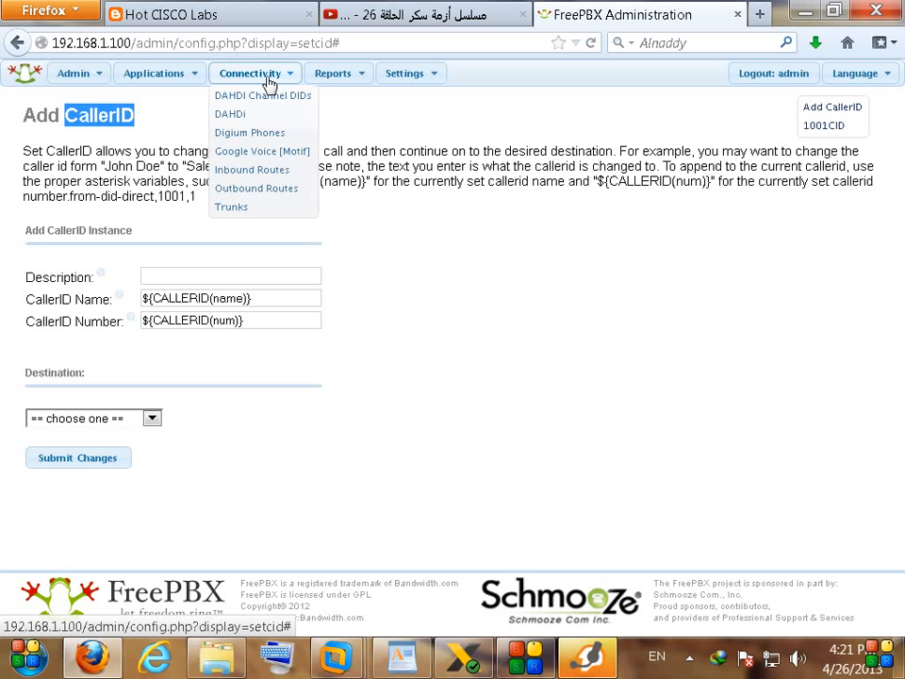
{"action": "left_click", "coordinate": [236, 176]}
{"action": "left_click", "coordinate": [751, 227]}
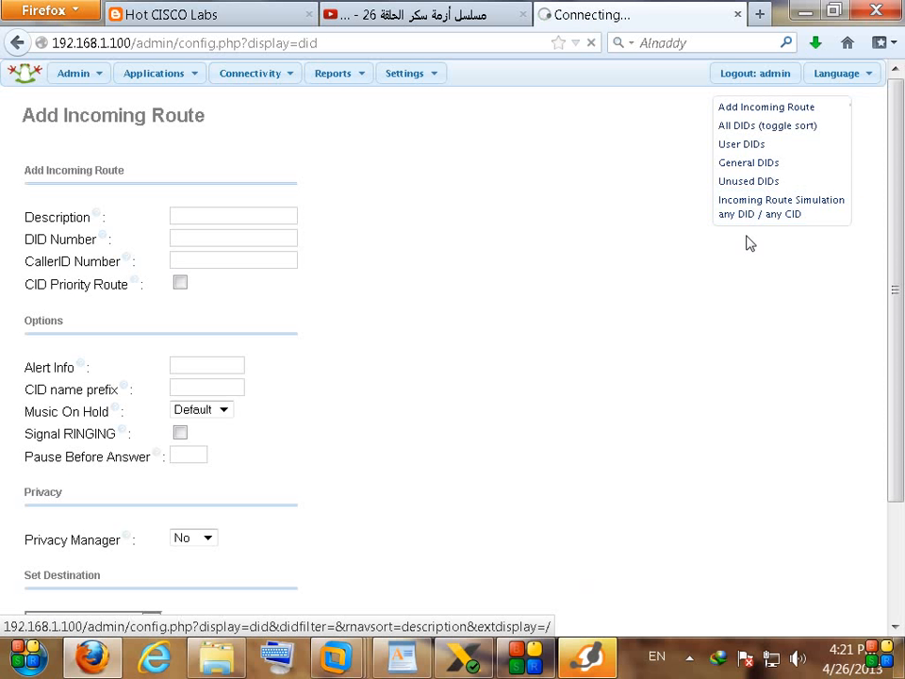
{"action": "scroll", "coordinate": [451, 284], "scroll_direction": "down", "scroll_amount": 4}
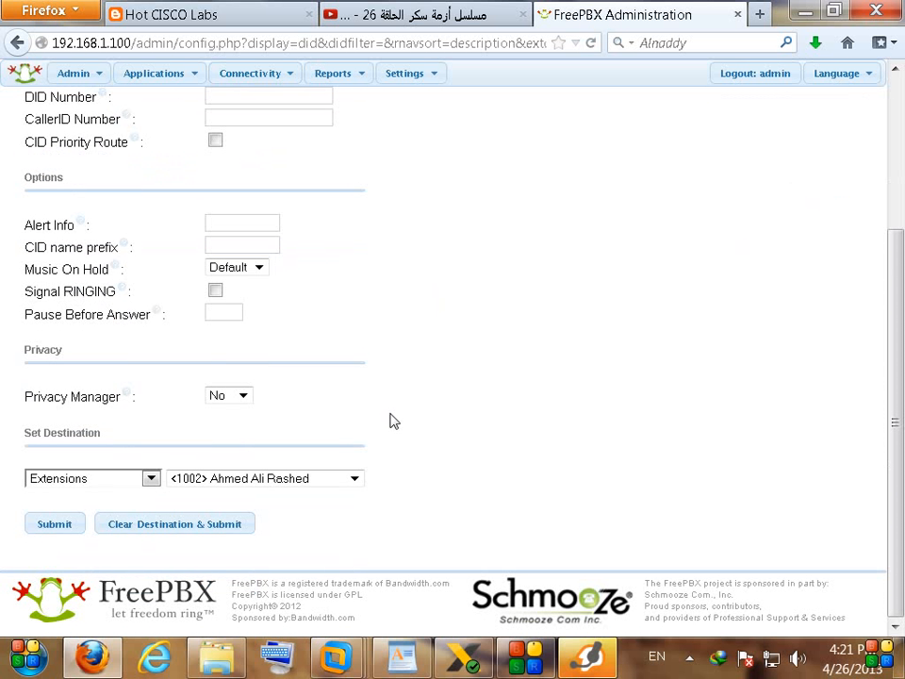
Step: Set the route's destination to Set CallerID 1001CID, submit, and apply the configuration
{"action": "left_click", "coordinate": [80, 479]}
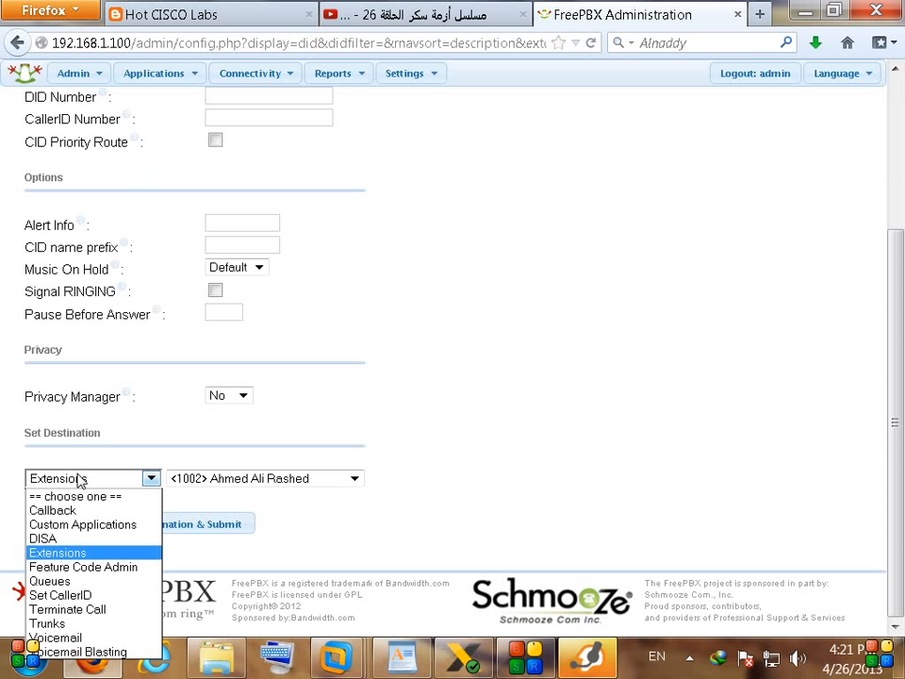
{"action": "left_click", "coordinate": [87, 596]}
{"action": "left_click", "coordinate": [218, 481]}
{"action": "left_click", "coordinate": [217, 491]}
{"action": "left_click", "coordinate": [62, 525]}
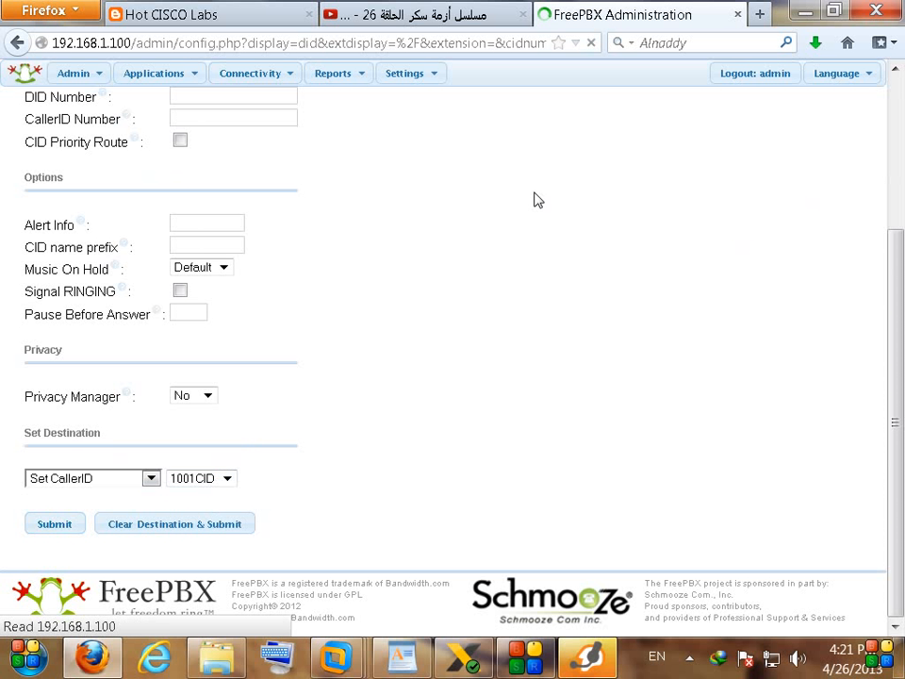
{"action": "left_click", "coordinate": [513, 80]}
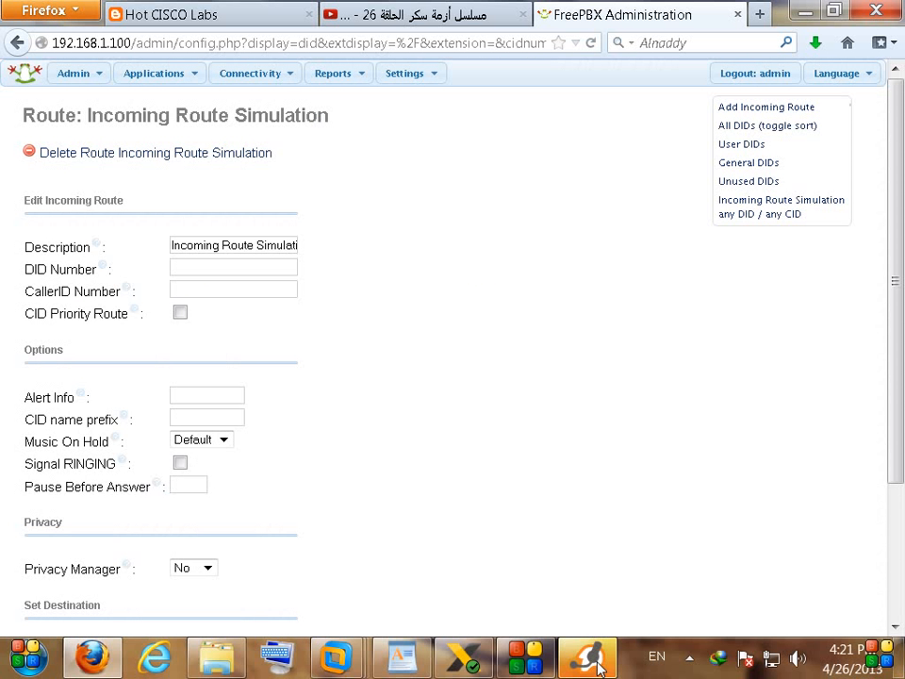
{"action": "left_click", "coordinate": [589, 658]}
{"action": "left_click", "coordinate": [592, 659]}
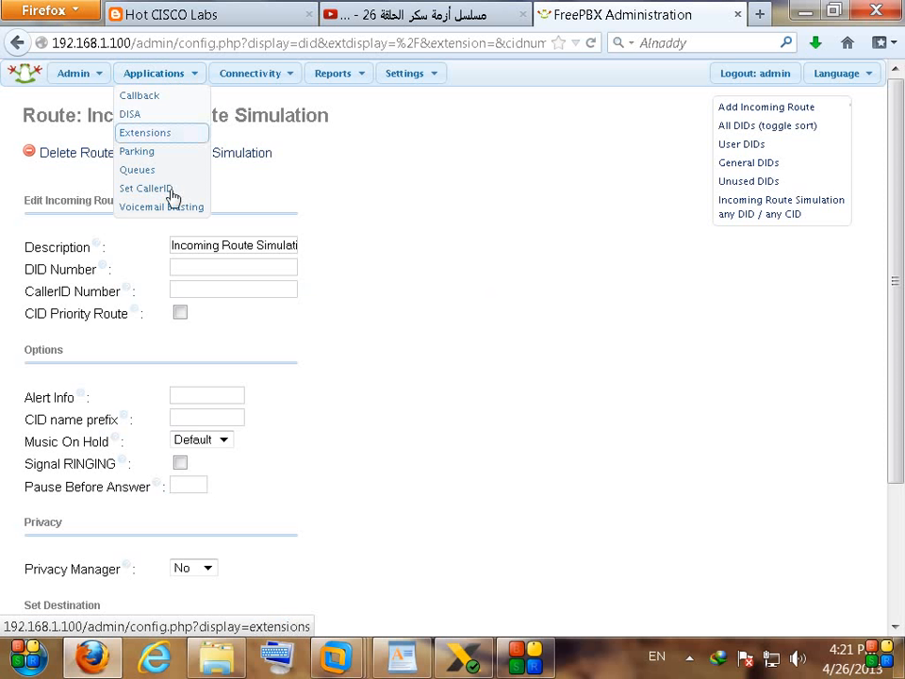
{"action": "mouse_move", "coordinate": [160, 75]}
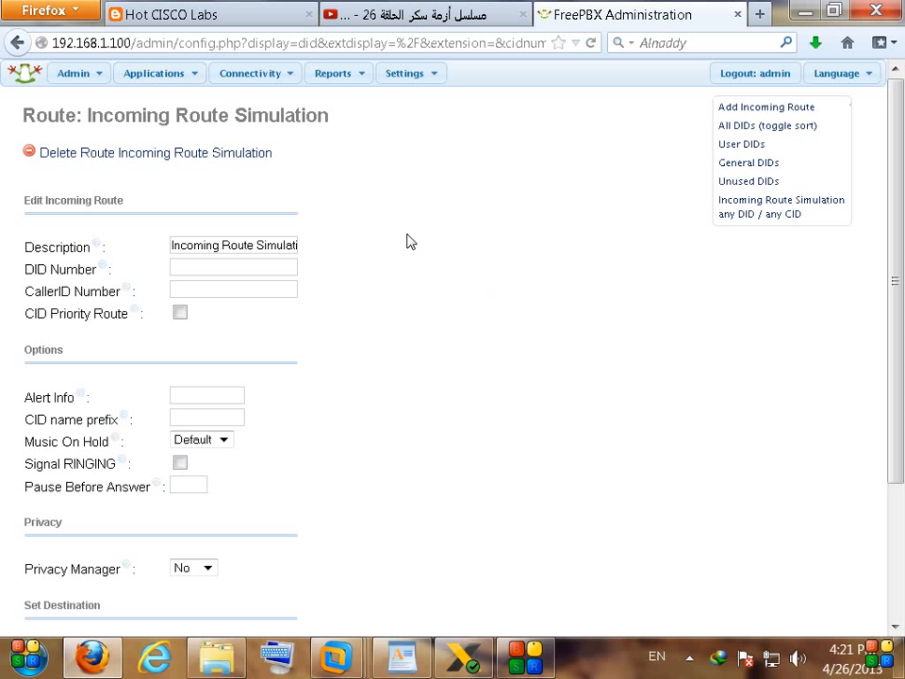
{"action": "scroll", "coordinate": [391, 278], "scroll_direction": "down", "scroll_amount": 3}
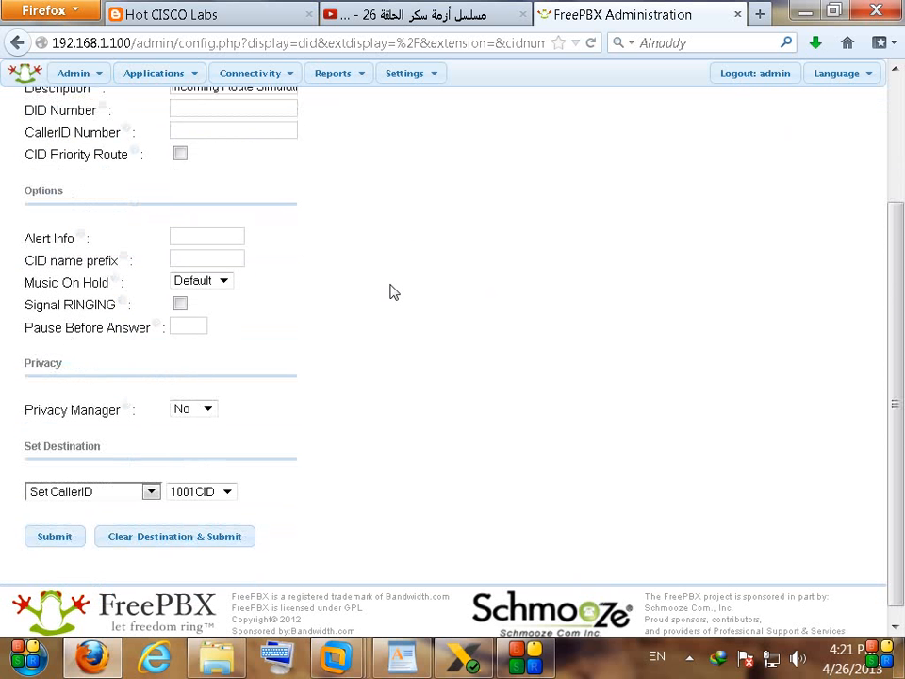
{"action": "scroll", "coordinate": [396, 302], "scroll_direction": "up", "scroll_amount": 3}
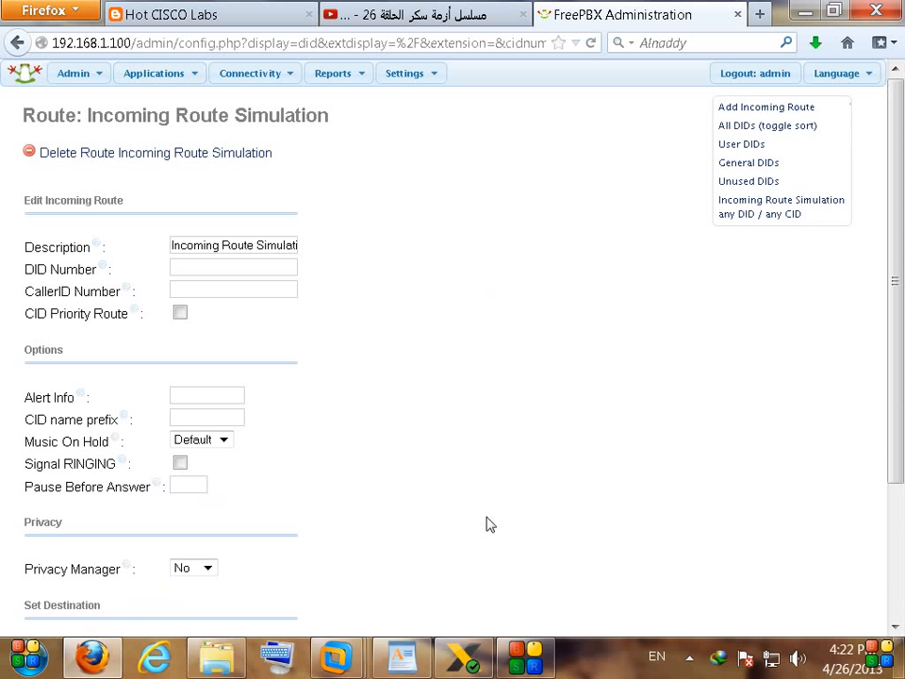
Step: Call 7777 from X-Lite, confirm caller ID HOTCISCOLABS 123456, hang up, and return to FreePBX
{"action": "left_click", "coordinate": [469, 654]}
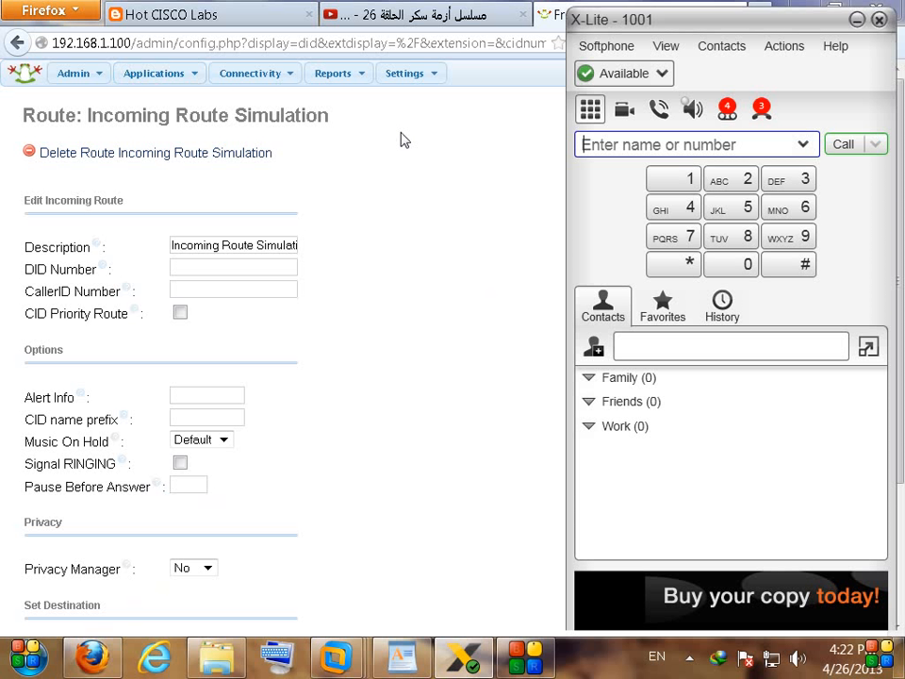
{"action": "left_click_drag", "start_coordinate": [672, 31], "coordinate": [558, 38]}
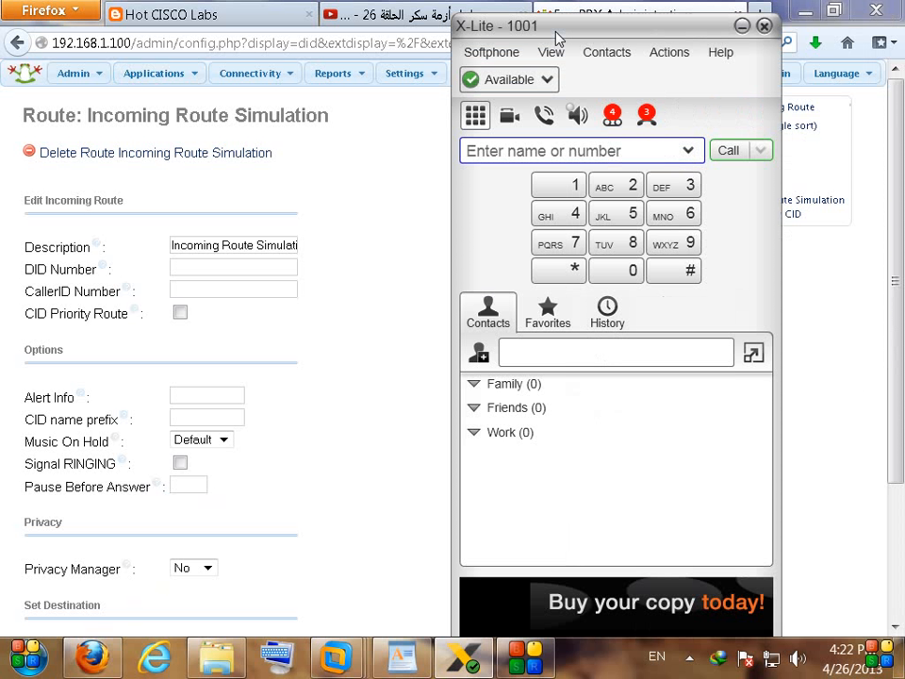
{"action": "left_click", "coordinate": [573, 249]}
{"action": "left_click", "coordinate": [573, 249]}
{"action": "left_click", "coordinate": [573, 249]}
{"action": "left_click", "coordinate": [573, 249]}
{"action": "left_click", "coordinate": [732, 151]}
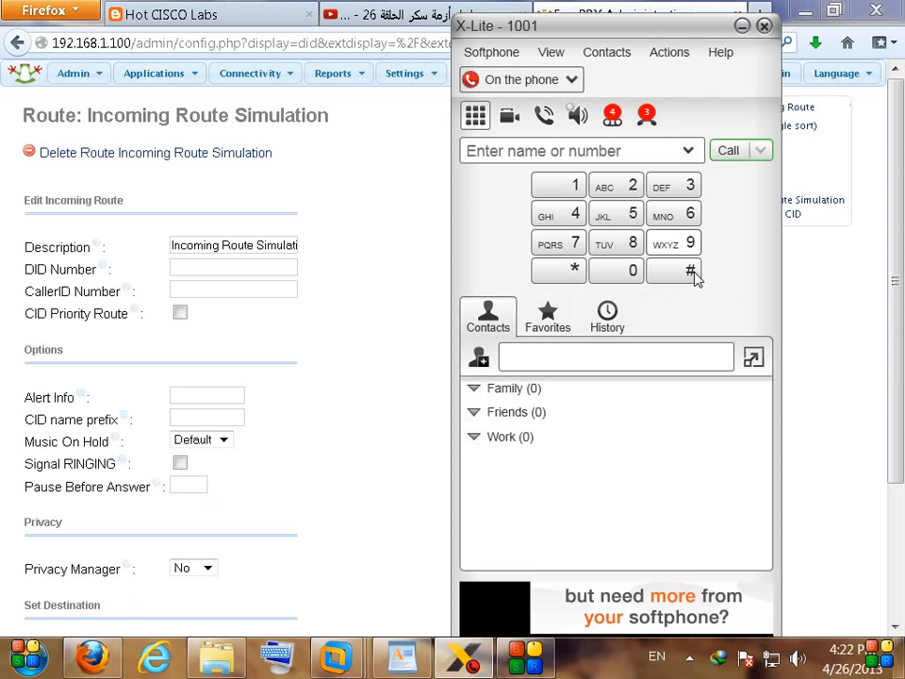
{"action": "left_click_drag", "start_coordinate": [469, 409], "coordinate": [343, 283]}
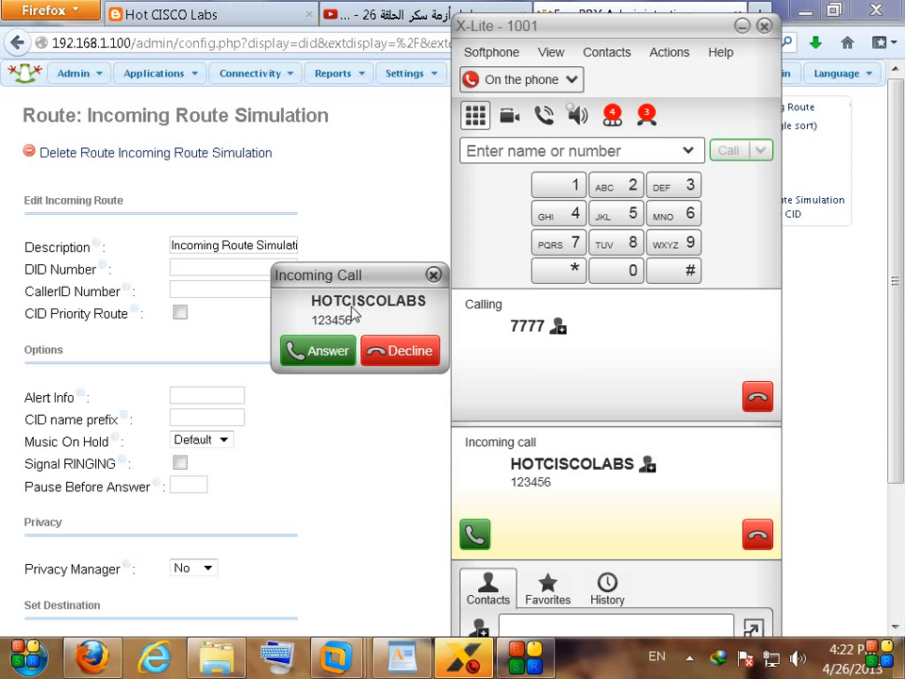
{"action": "left_click", "coordinate": [756, 399]}
{"action": "left_click", "coordinate": [343, 437]}
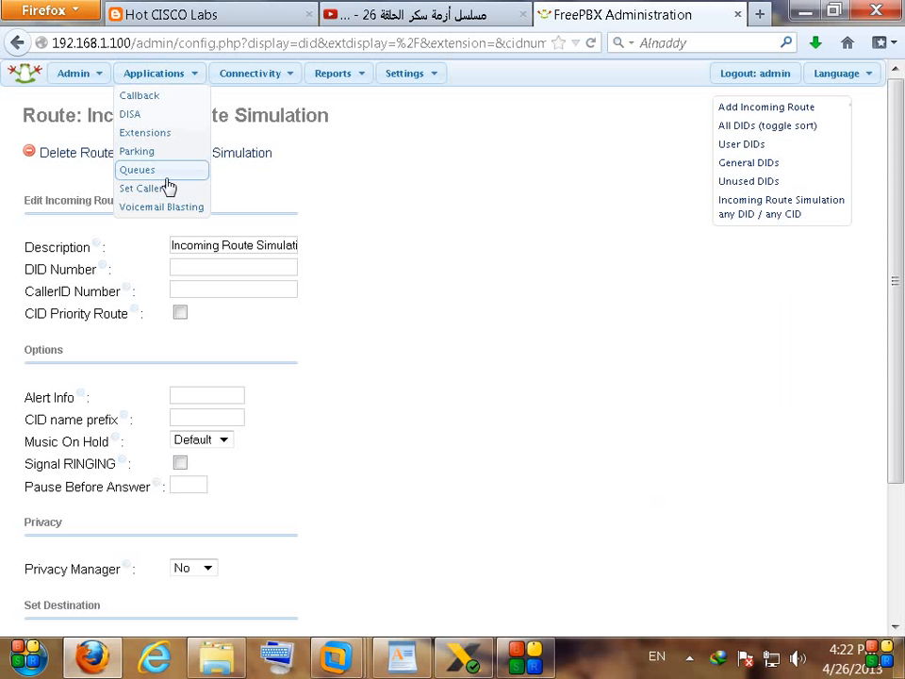
Step: Empty the CallerID Name and Number of the 1001CID Set CallerID entry, then submit and apply
{"action": "left_click", "coordinate": [143, 190]}
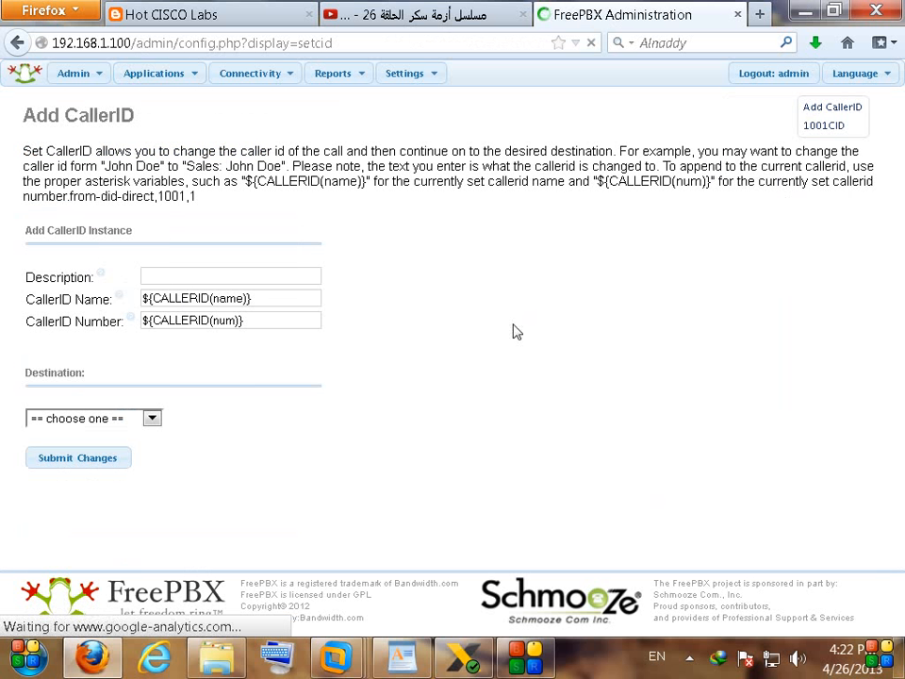
{"action": "left_click", "coordinate": [823, 125]}
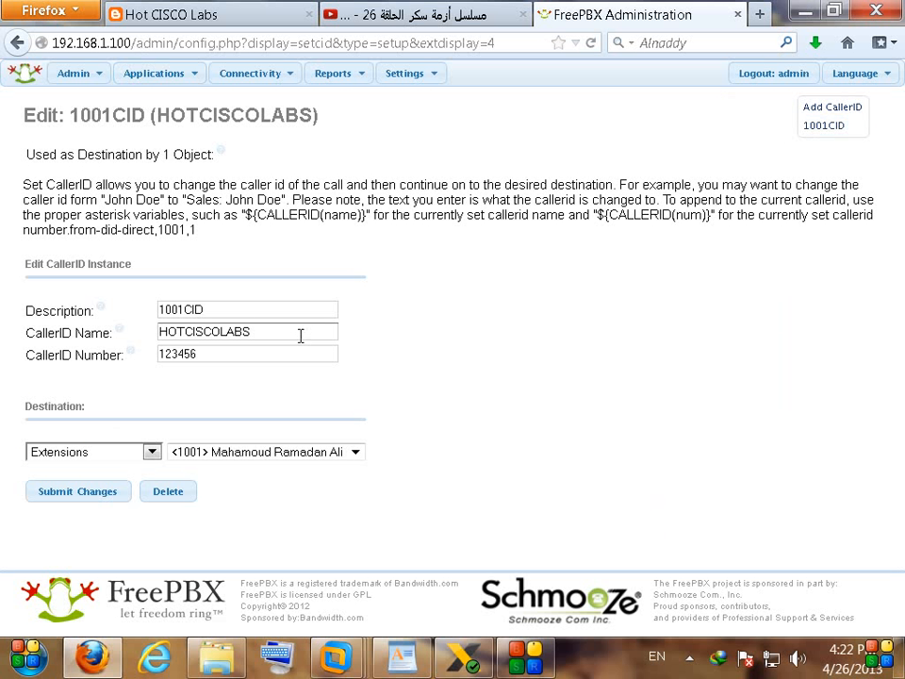
{"action": "left_click_drag", "start_coordinate": [300, 336], "coordinate": [4, 313]}
{"action": "key", "text": "BackSpace"}
{"action": "left_click_drag", "start_coordinate": [218, 353], "coordinate": [71, 358]}
{"action": "key", "text": "BackSpace"}
{"action": "left_click", "coordinate": [97, 500]}
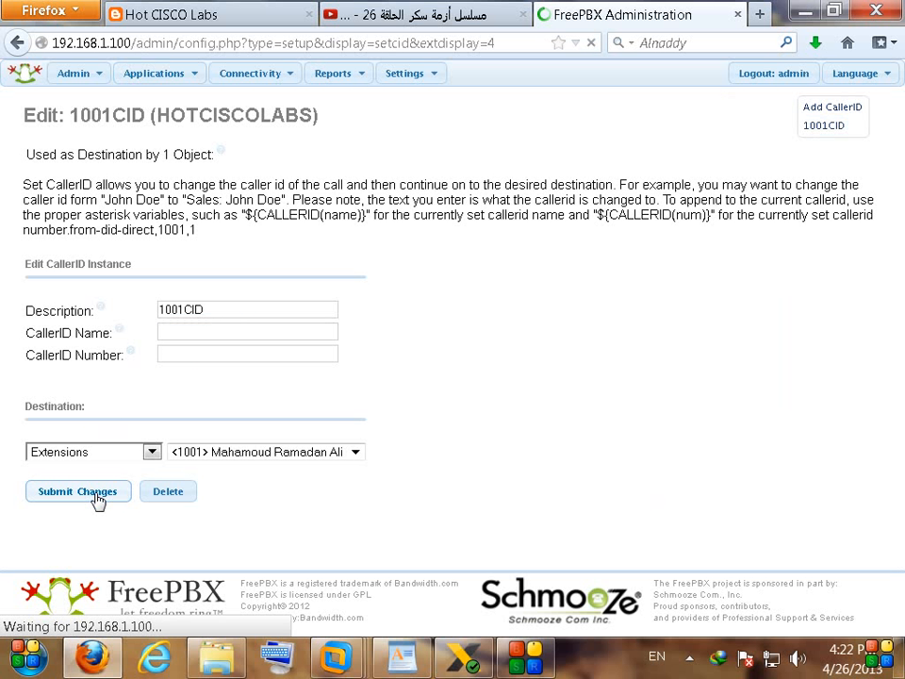
{"action": "left_click", "coordinate": [493, 74]}
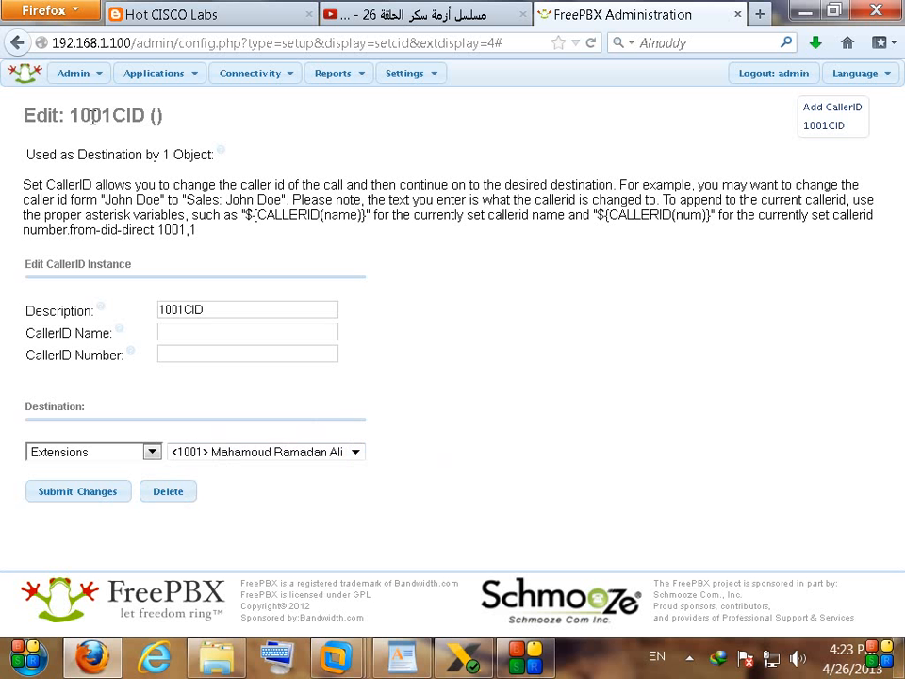
Step: Place a 7777 test call from X-Lite, hang it up, and return to the WordPad notes
{"action": "left_click", "coordinate": [462, 657]}
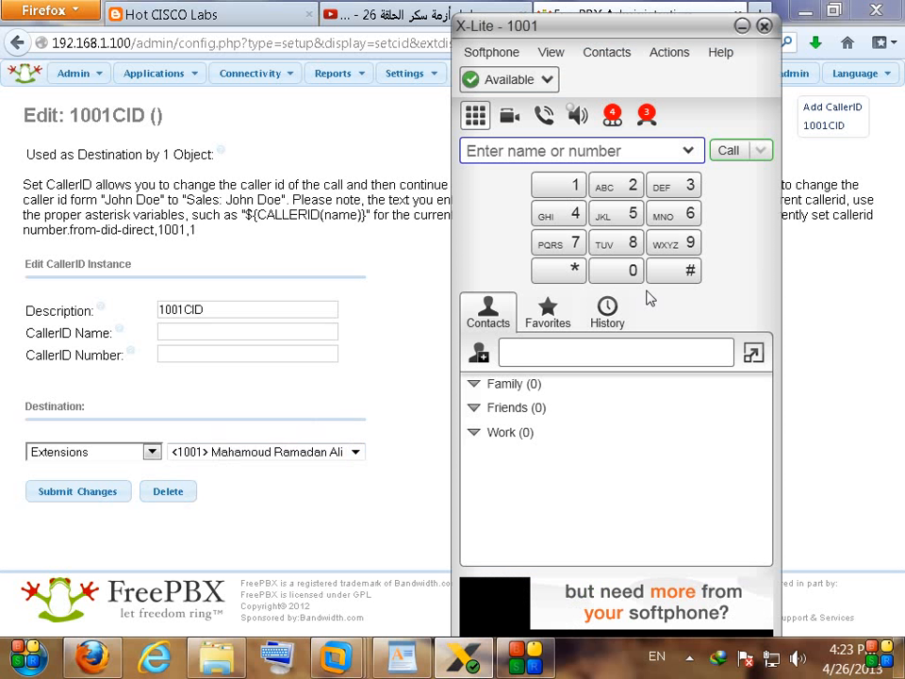
{"action": "type", "text": "7777"}
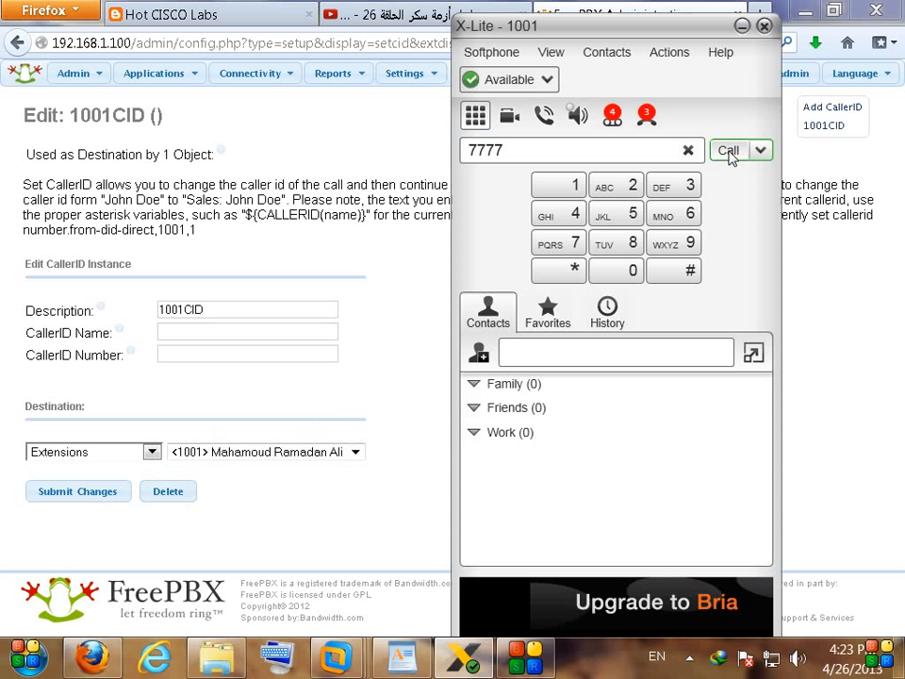
{"action": "left_click", "coordinate": [729, 151]}
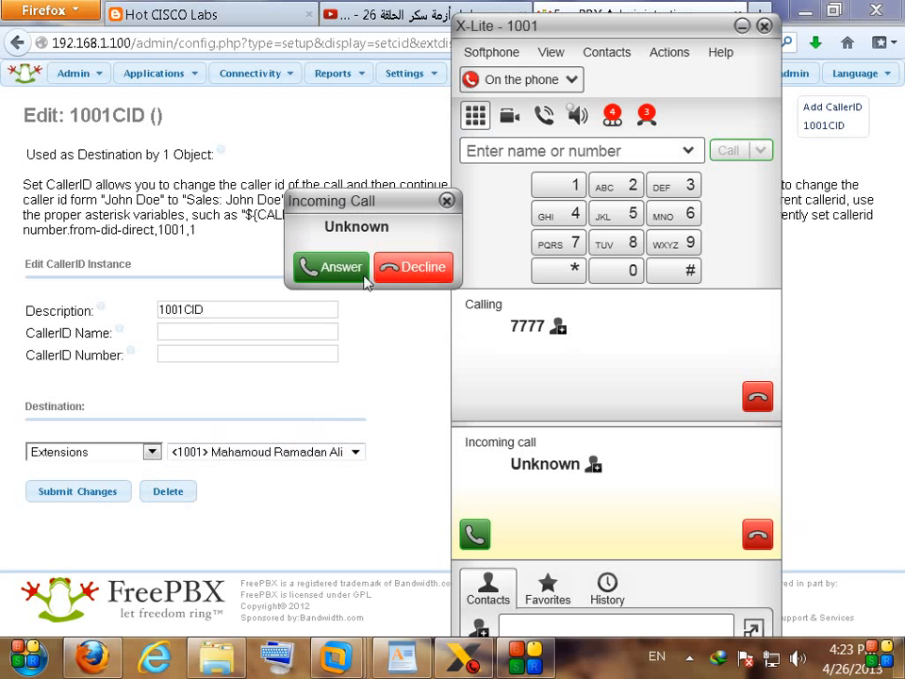
{"action": "left_click", "coordinate": [757, 396]}
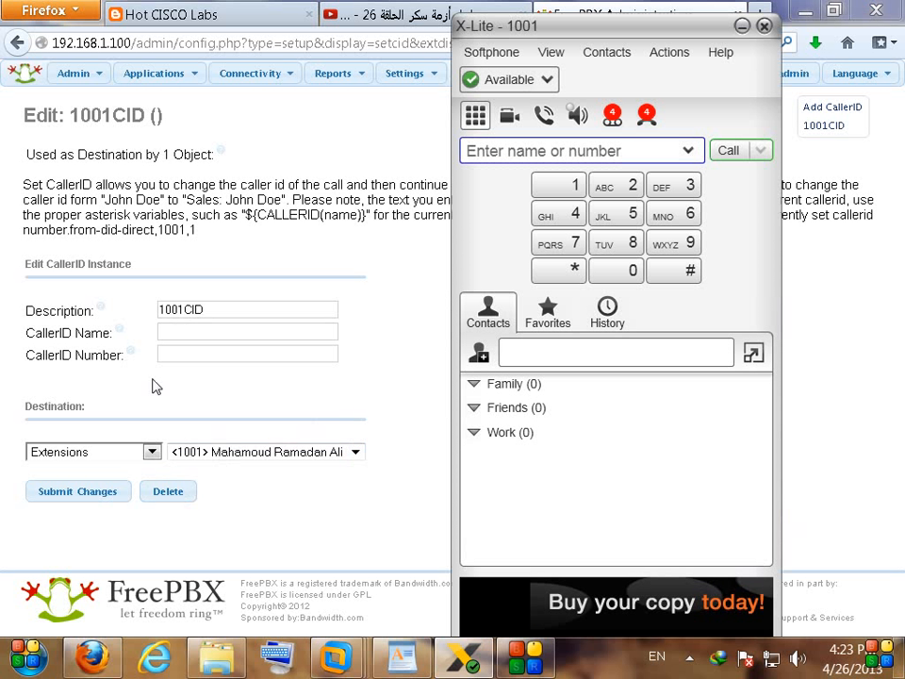
{"action": "left_click", "coordinate": [400, 658]}
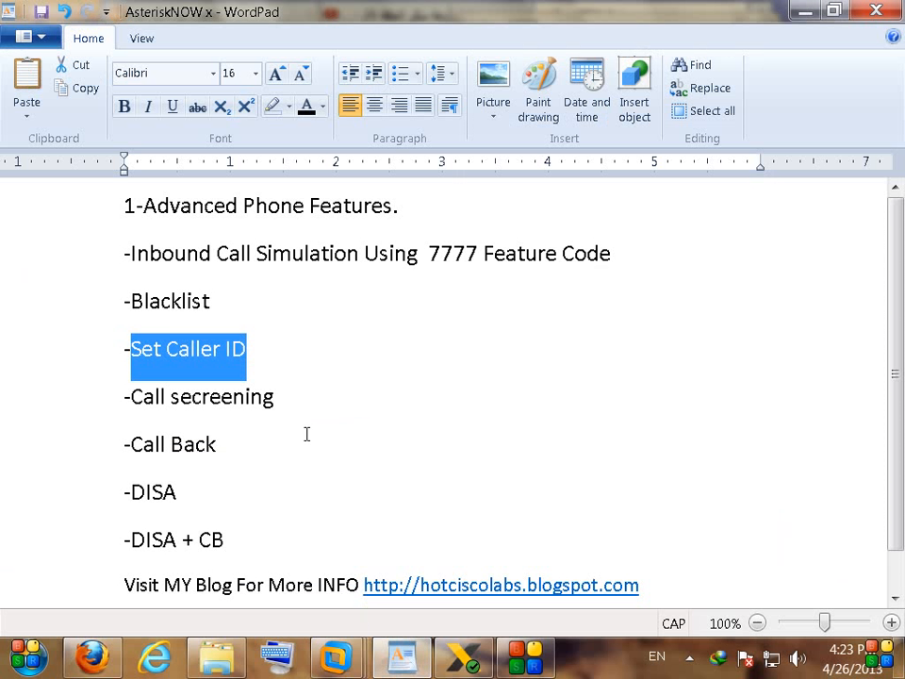
Step: Highlight the 'Call secreening' item in the WordPad notes, then minimize WordPad
{"action": "left_click", "coordinate": [333, 409]}
{"action": "left_click_drag", "start_coordinate": [333, 408], "coordinate": [153, 397]}
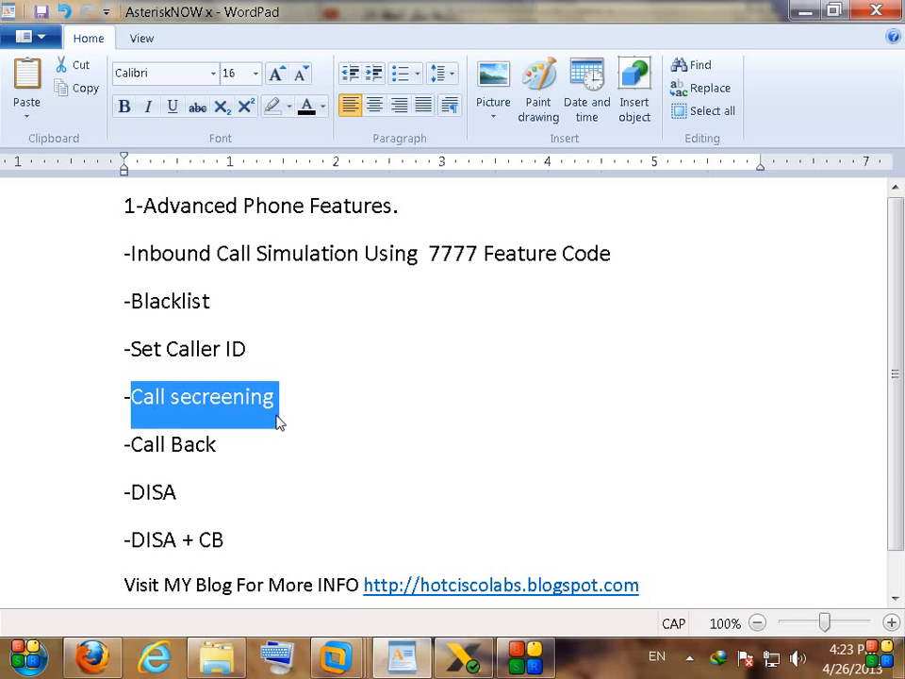
{"action": "left_click", "coordinate": [283, 425]}
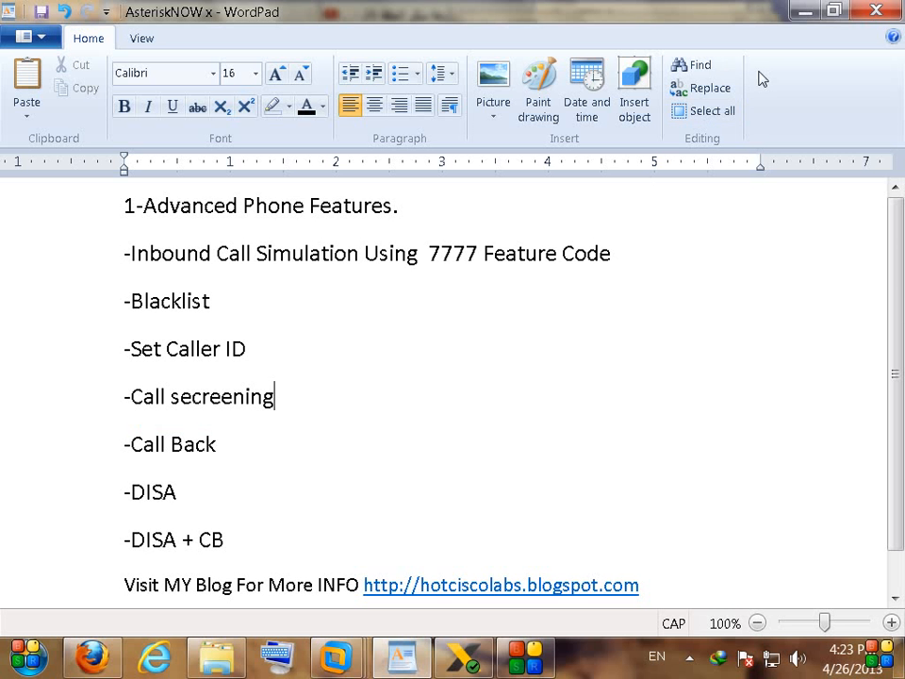
{"action": "left_click", "coordinate": [804, 10]}
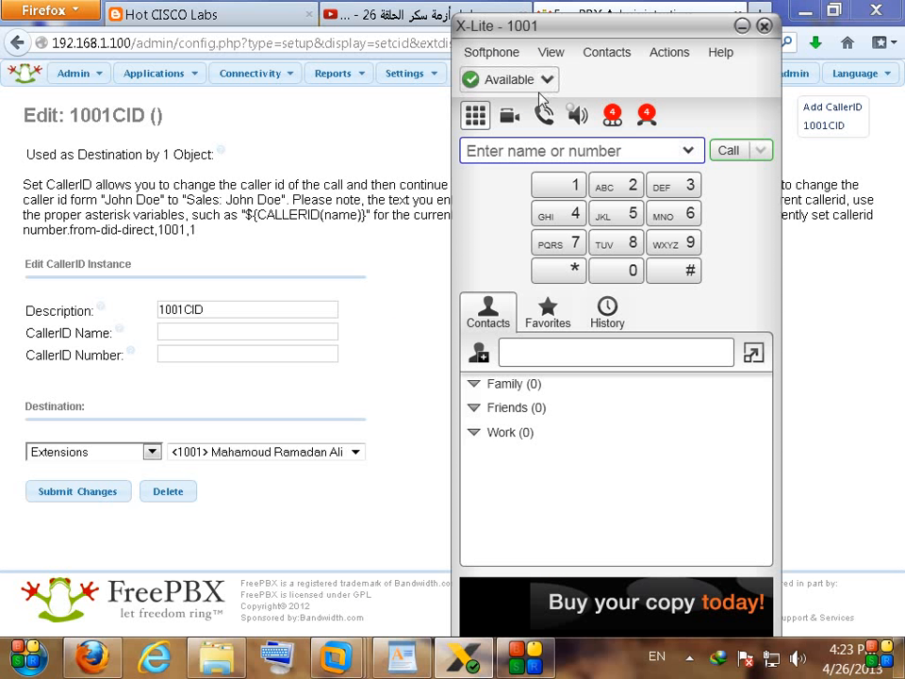
Step: Open extension 1002's settings and scroll to its Call Screening option, currently Disable
{"action": "left_click_drag", "start_coordinate": [538, 28], "coordinate": [616, 19]}
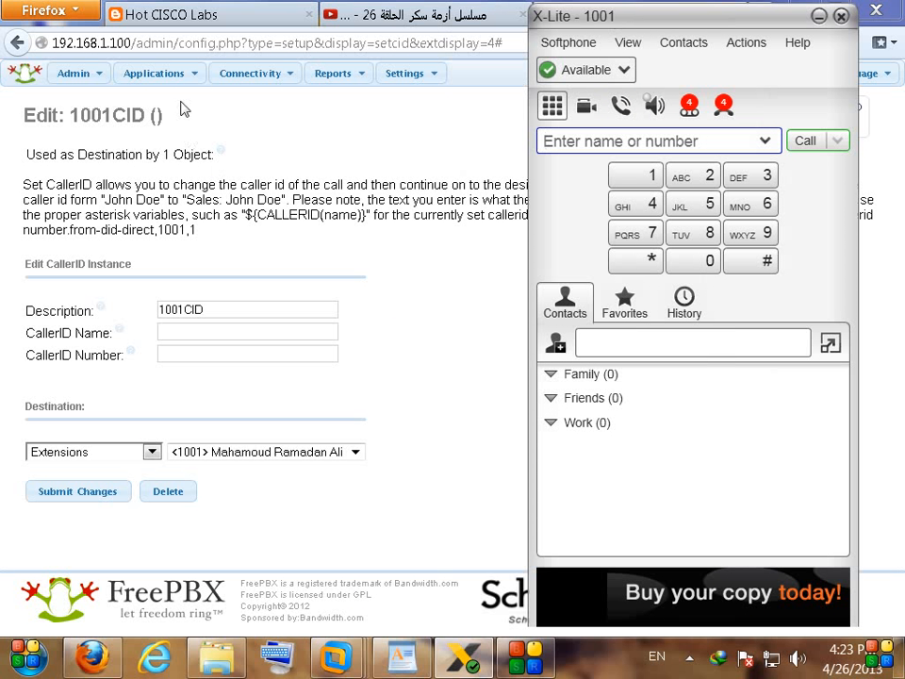
{"action": "mouse_move", "coordinate": [177, 76]}
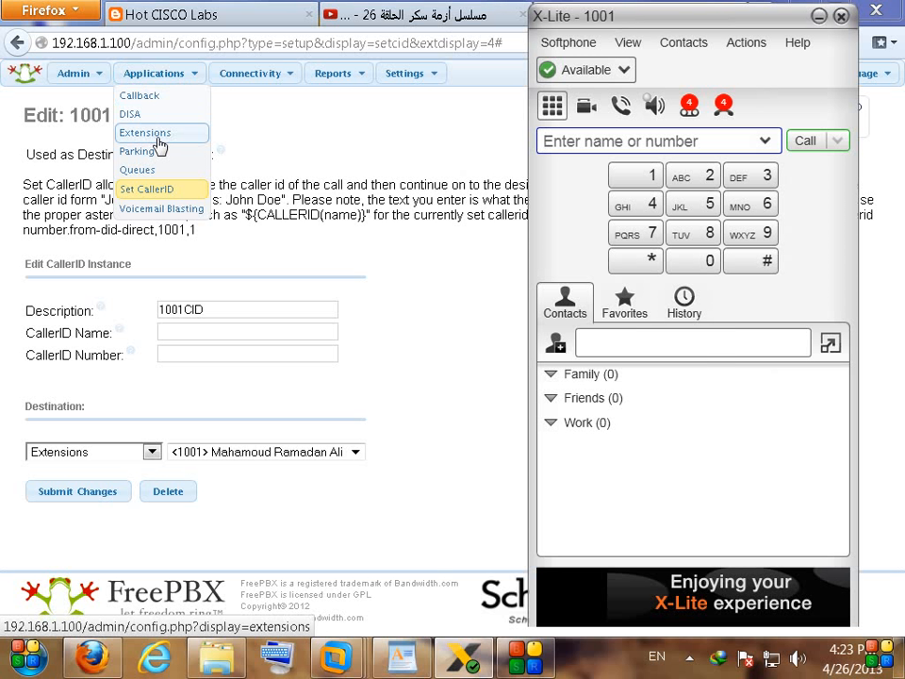
{"action": "left_click", "coordinate": [158, 133]}
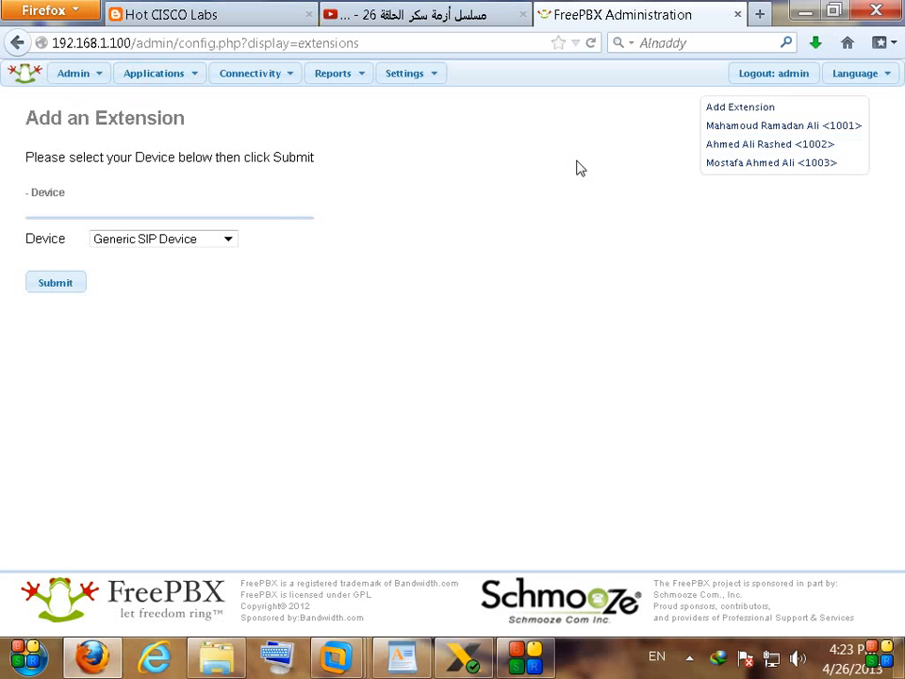
{"action": "left_click", "coordinate": [723, 155]}
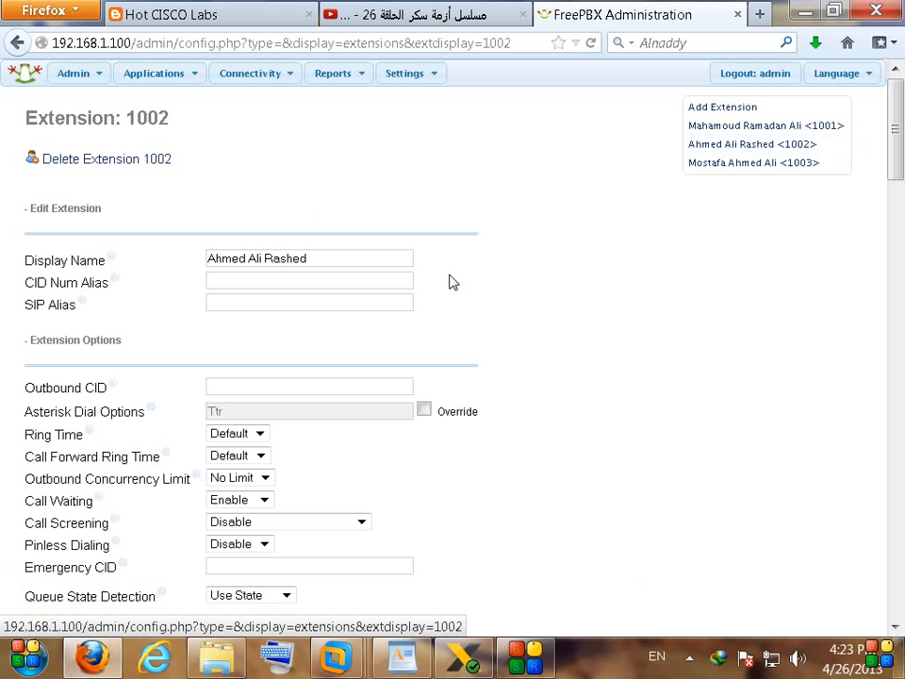
{"action": "scroll", "coordinate": [455, 299], "scroll_direction": "down", "scroll_amount": 4}
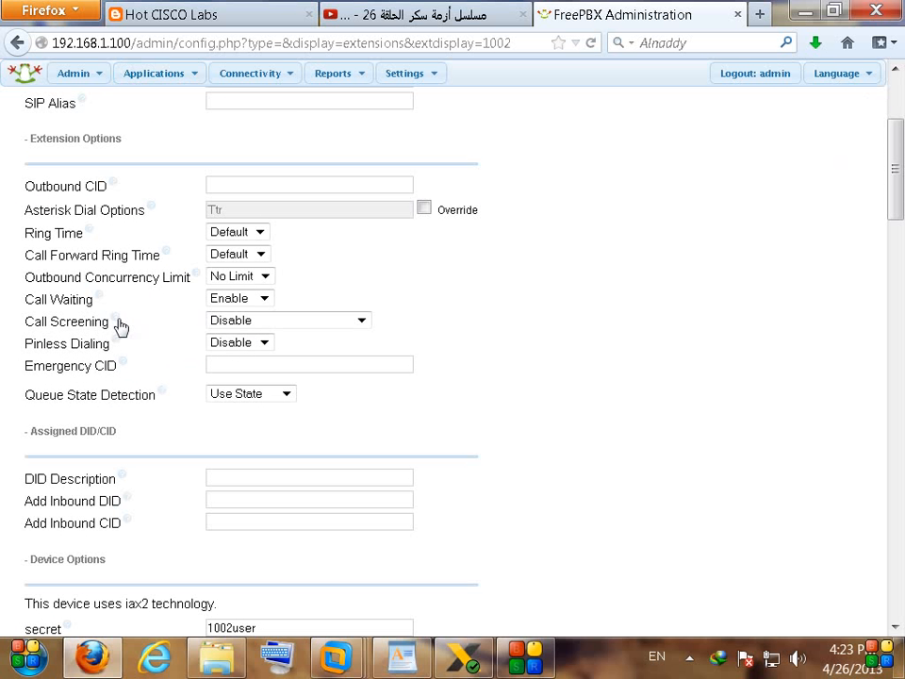
{"action": "mouse_move", "coordinate": [120, 326]}
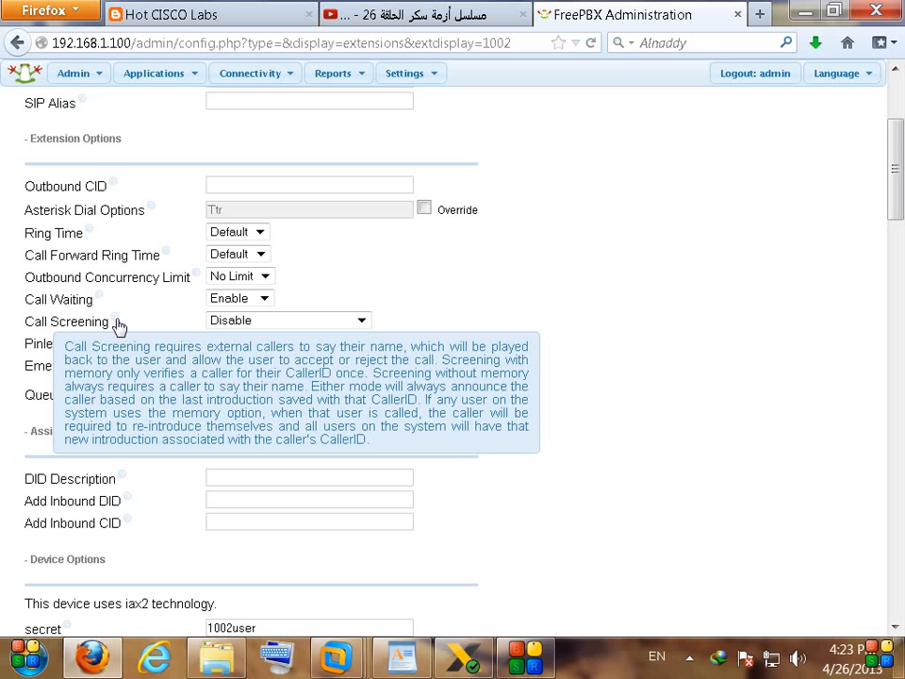
{"action": "left_click", "coordinate": [265, 320]}
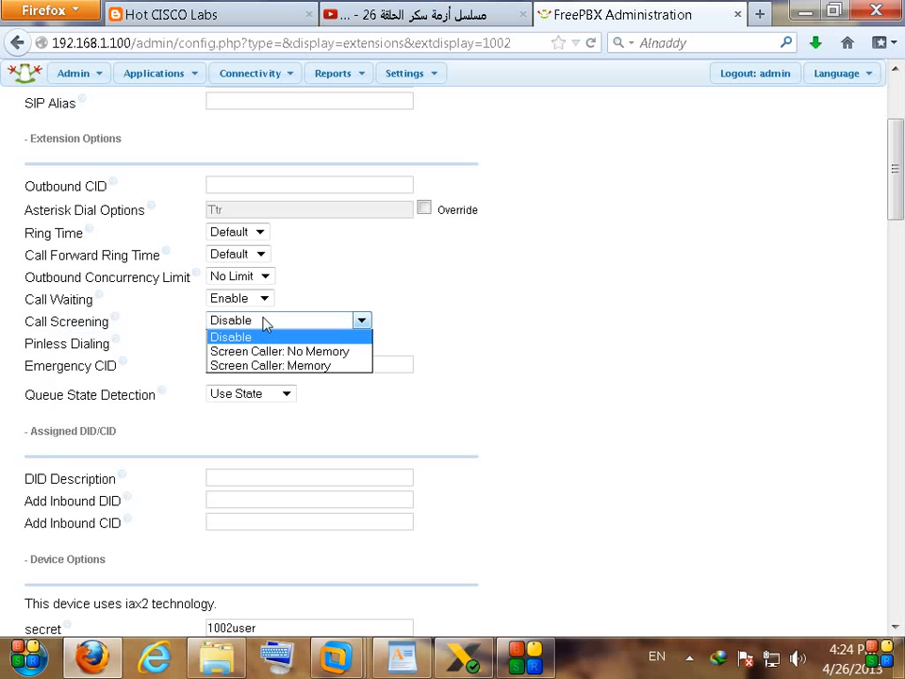
Step: Set extension 1002's Call Screening to 'Screen Caller: No Memory', then submit and apply config
{"action": "left_click", "coordinate": [336, 352]}
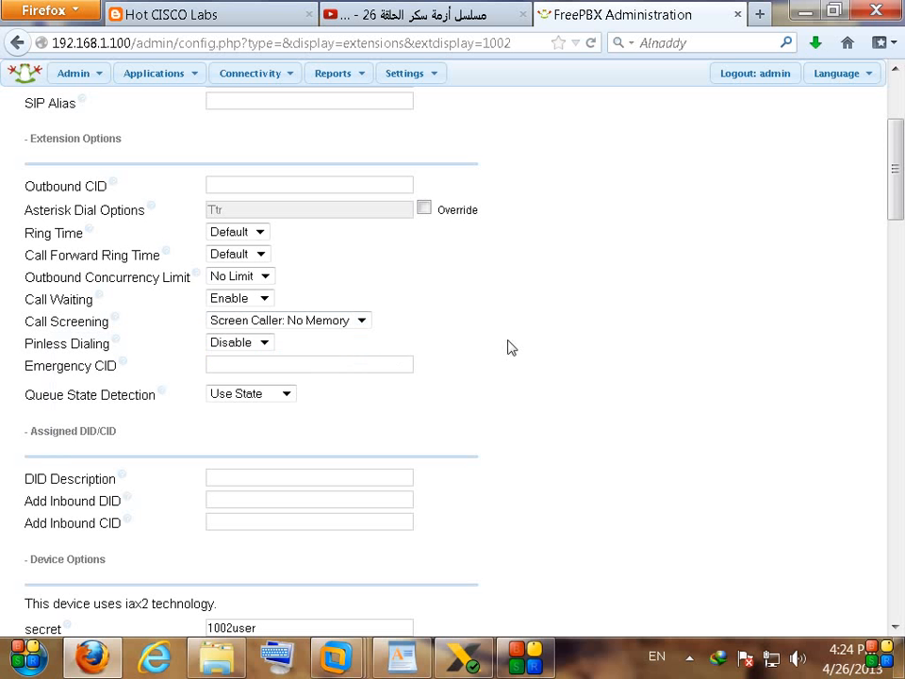
{"action": "scroll", "coordinate": [578, 327], "scroll_direction": "down", "scroll_amount": 15}
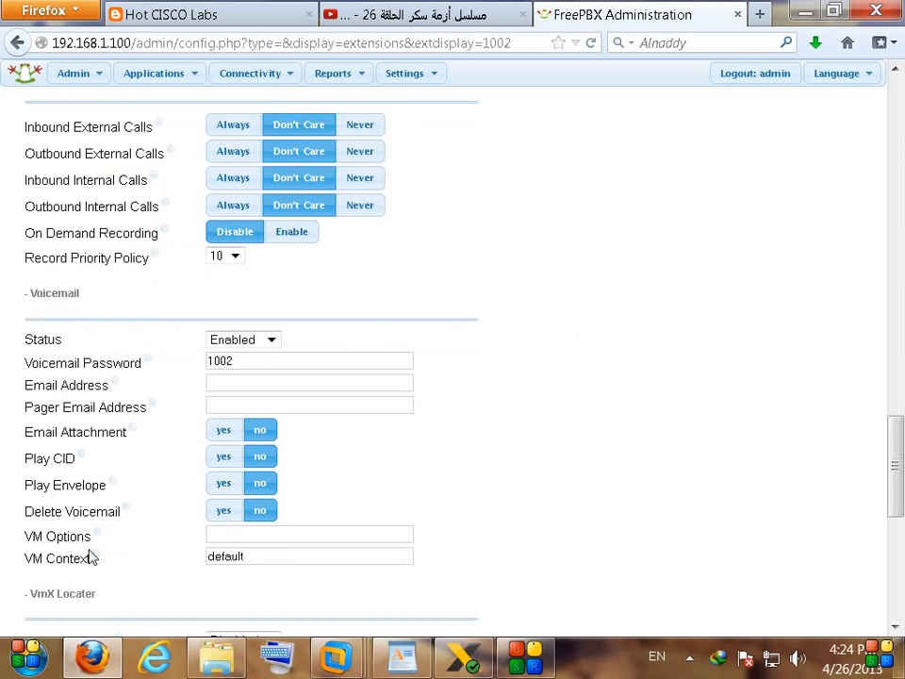
{"action": "left_click", "coordinate": [75, 531]}
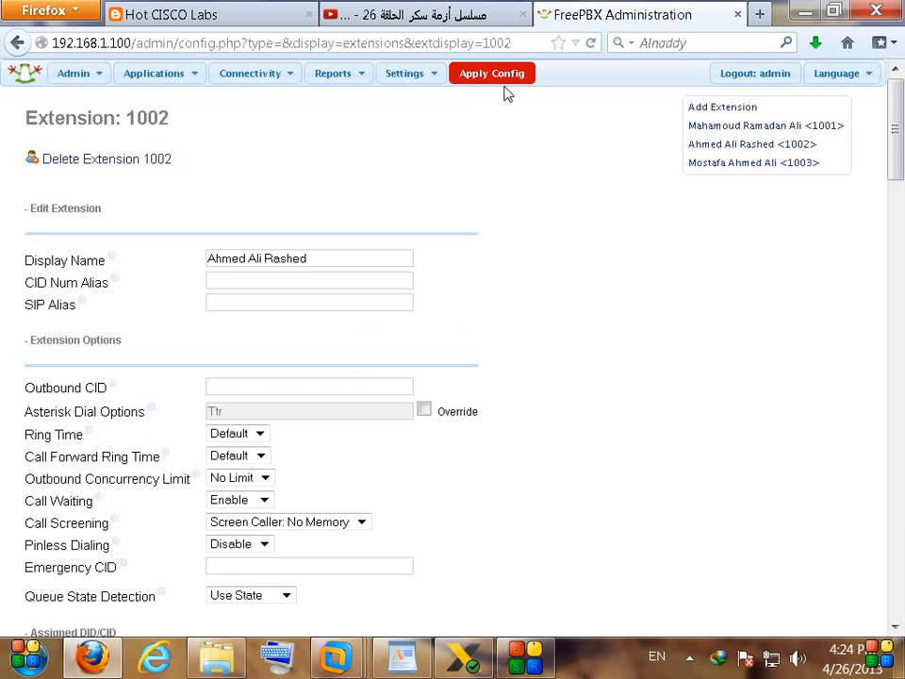
{"action": "left_click", "coordinate": [520, 73]}
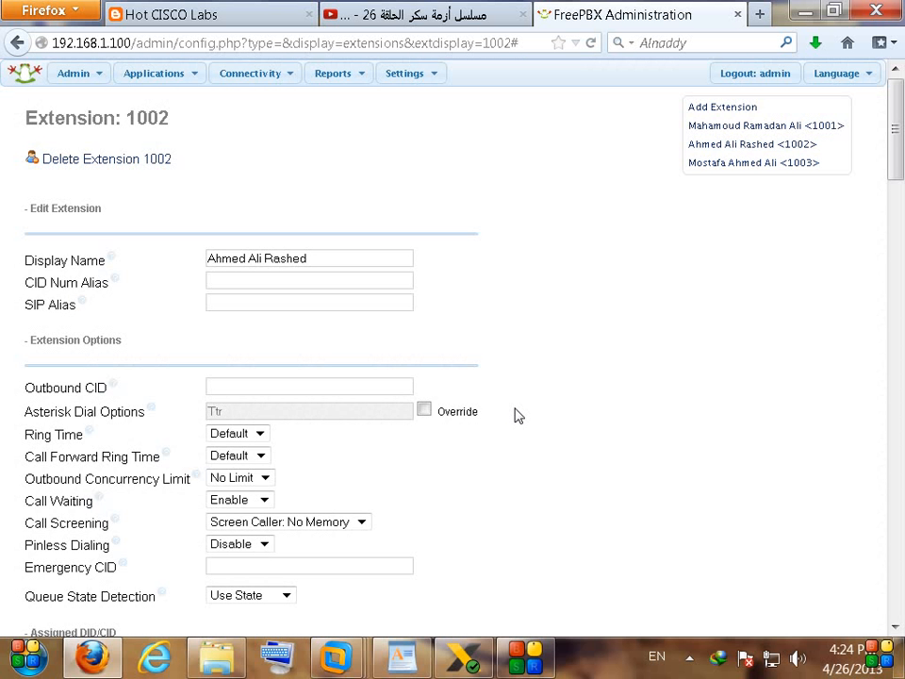
Step: Point the Incoming Route Simulation inbound route to Extensions <1002>, then submit and apply
{"action": "mouse_move", "coordinate": [247, 76]}
{"action": "left_click", "coordinate": [257, 172]}
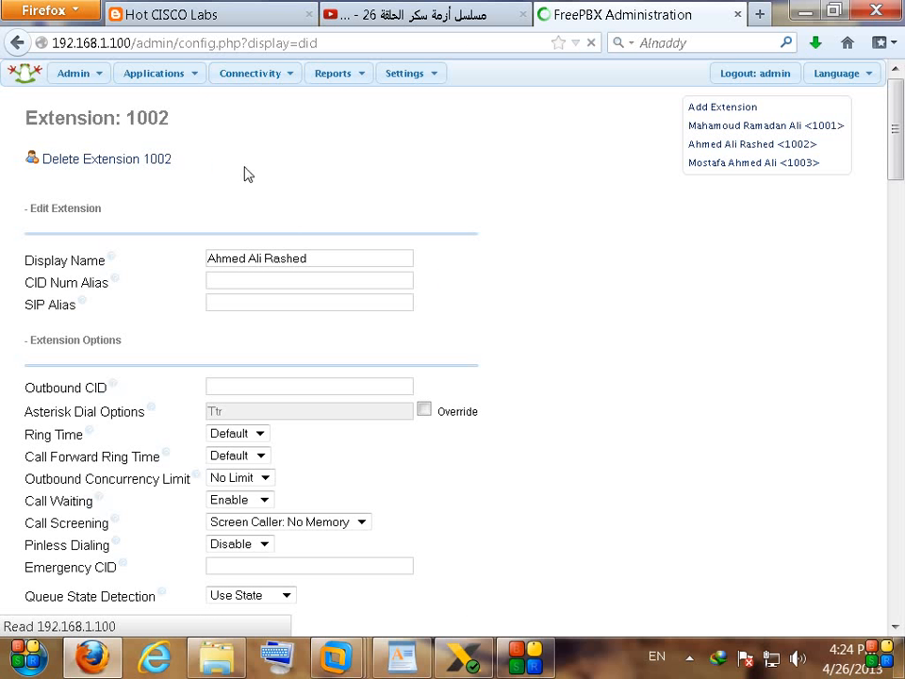
{"action": "left_click", "coordinate": [718, 217]}
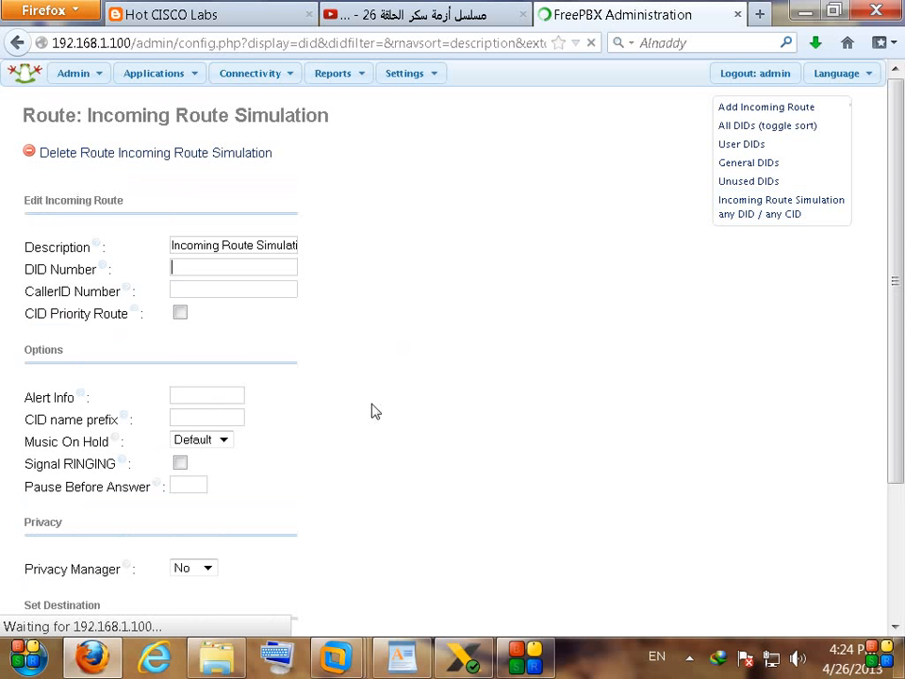
{"action": "scroll", "coordinate": [311, 471], "scroll_direction": "down", "scroll_amount": 3}
{"action": "left_click", "coordinate": [109, 481]}
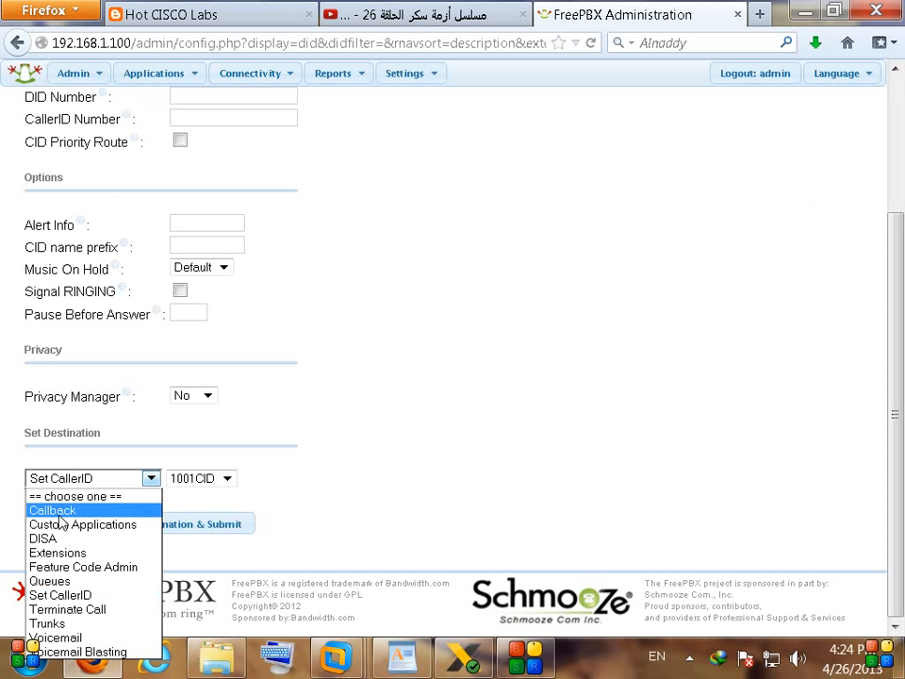
{"action": "left_click", "coordinate": [83, 555]}
{"action": "left_click", "coordinate": [266, 480]}
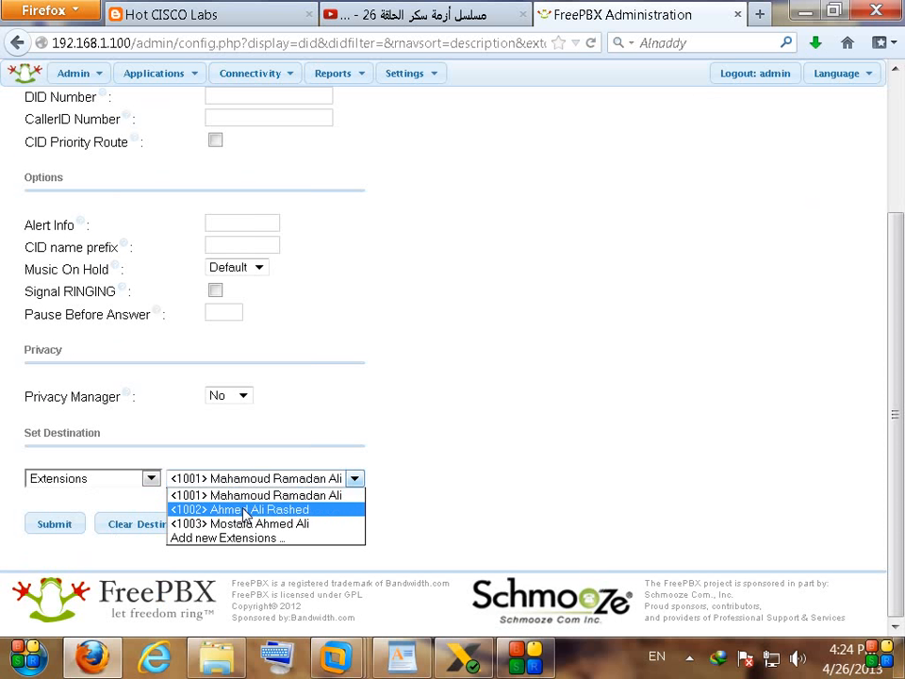
{"action": "left_click", "coordinate": [241, 508]}
{"action": "left_click", "coordinate": [57, 524]}
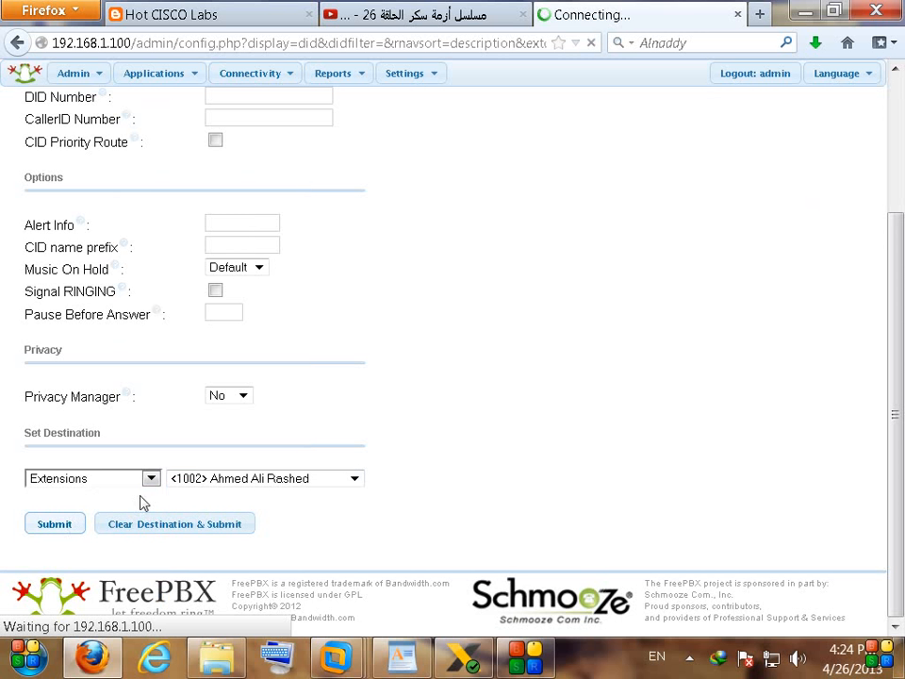
{"action": "left_click", "coordinate": [486, 75]}
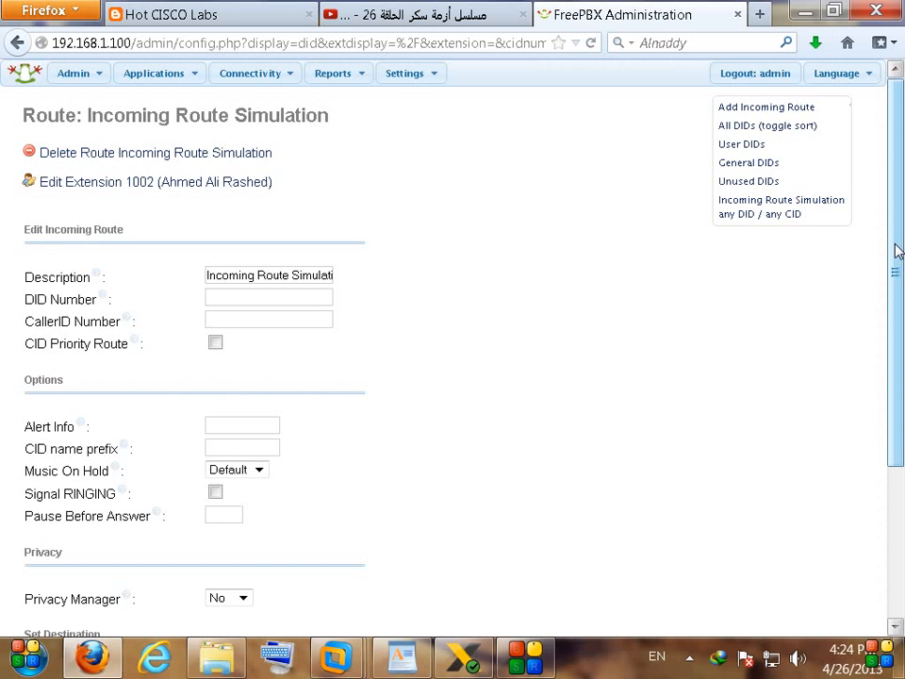
Step: Bring X-Lite forward, check the hidden tray apps, and return to the FreePBX route page
{"action": "left_click_drag", "start_coordinate": [897, 250], "coordinate": [887, 296]}
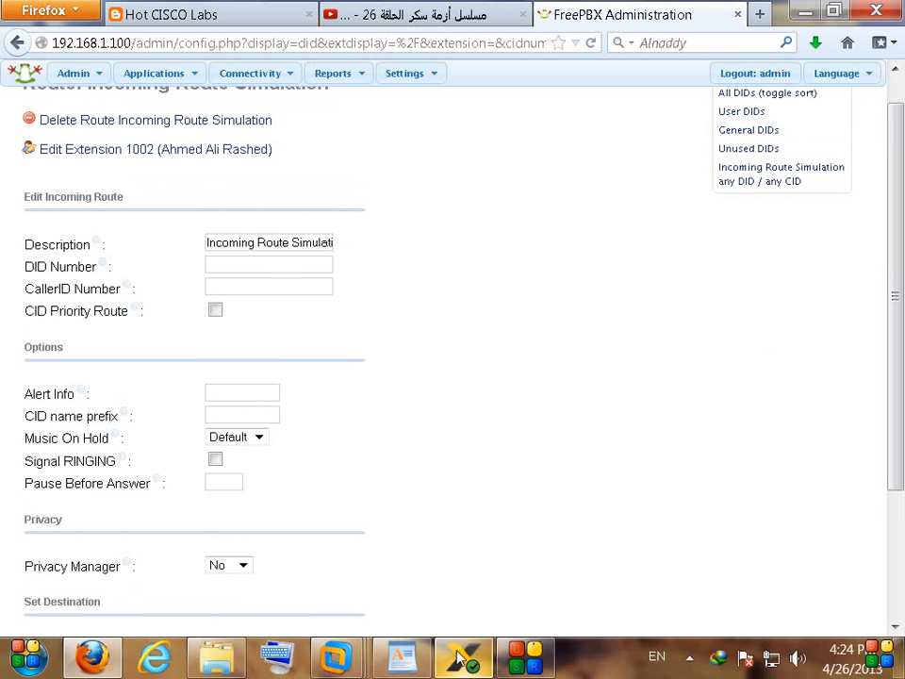
{"action": "left_click", "coordinate": [464, 657]}
{"action": "left_click", "coordinate": [689, 657]}
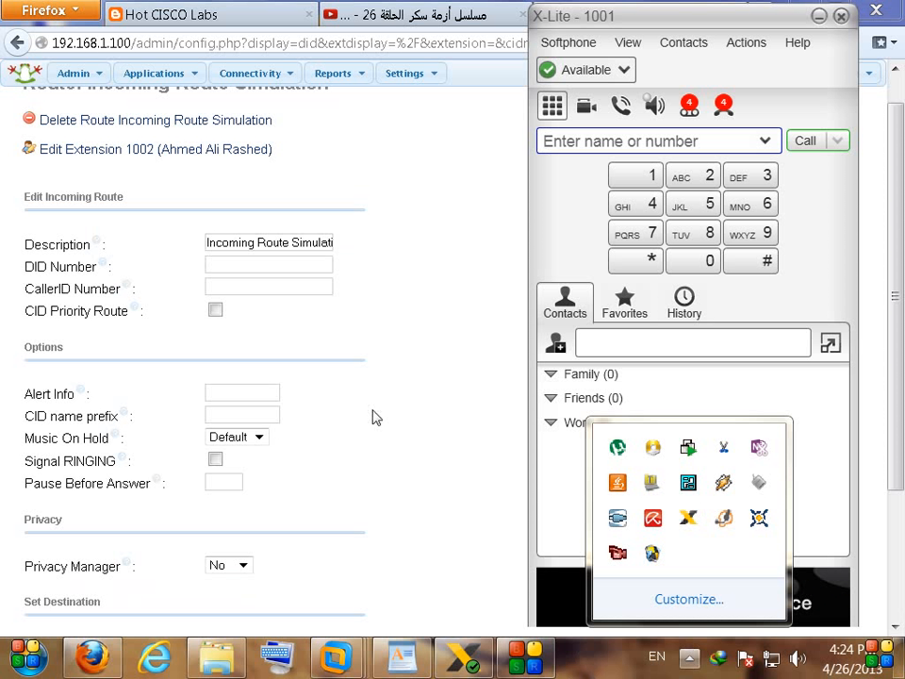
{"action": "left_click", "coordinate": [437, 426]}
{"action": "scroll", "coordinate": [437, 421], "scroll_direction": "down", "scroll_amount": 3}
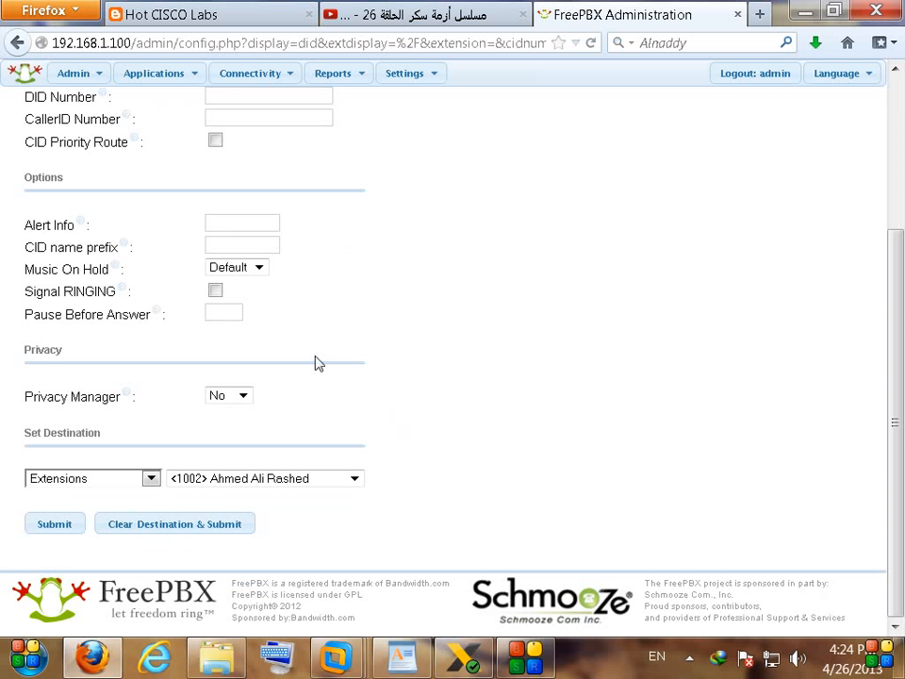
Step: Move the X-Lite window aside and reopen the 1001CID Set CallerID entry
{"action": "key", "text": "alt+Tab"}
{"action": "left_click_drag", "start_coordinate": [584, 24], "coordinate": [620, 36]}
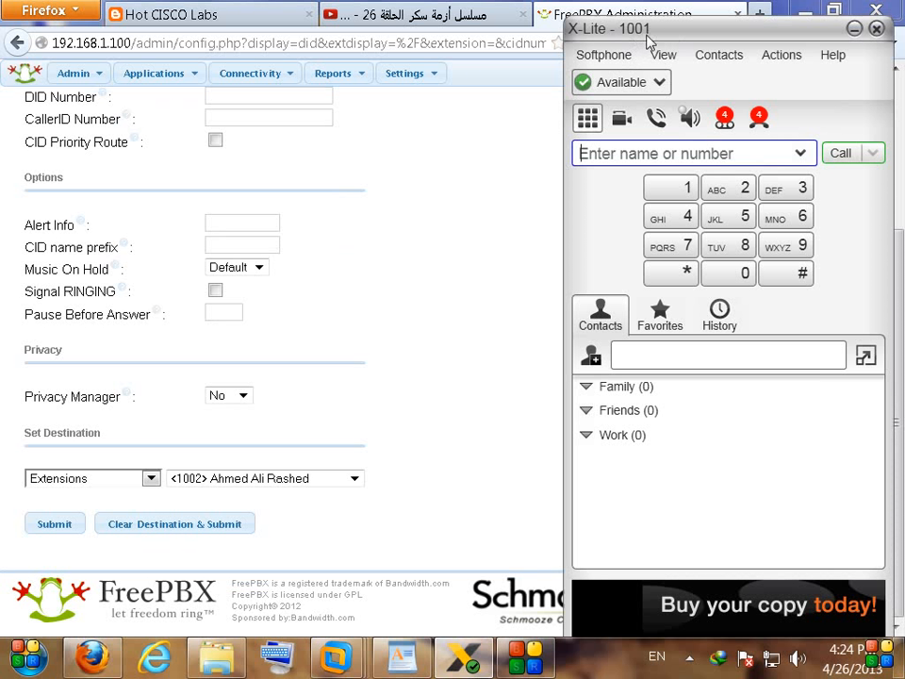
{"action": "mouse_move", "coordinate": [151, 79]}
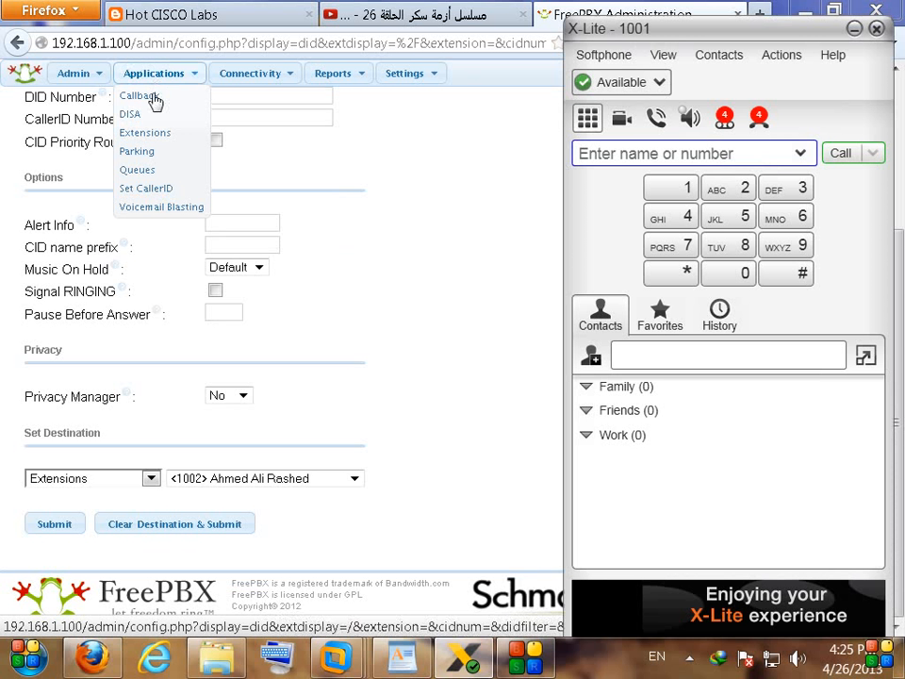
{"action": "left_click", "coordinate": [162, 188]}
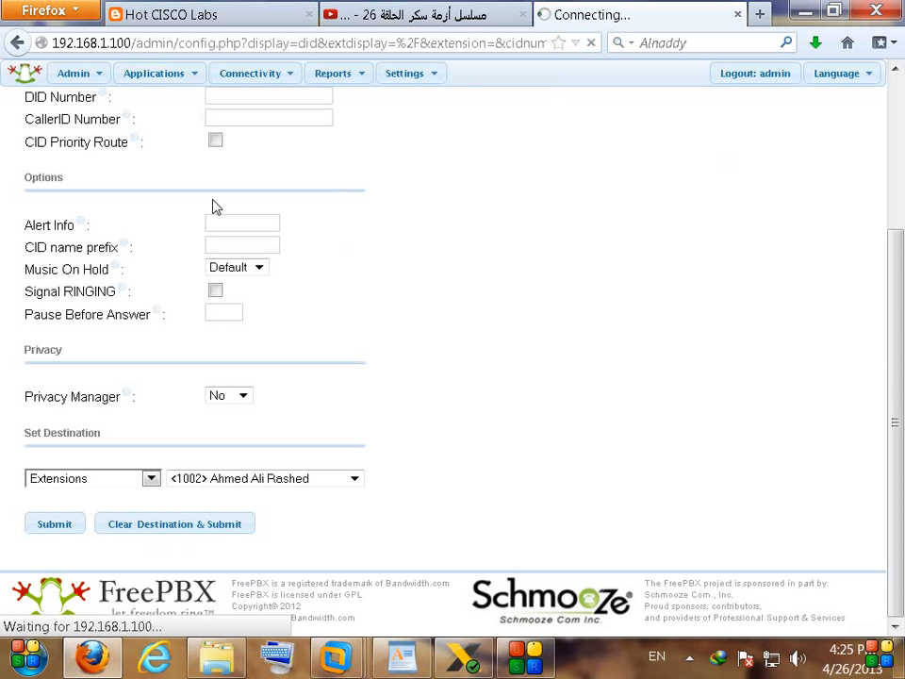
{"action": "left_click", "coordinate": [824, 125]}
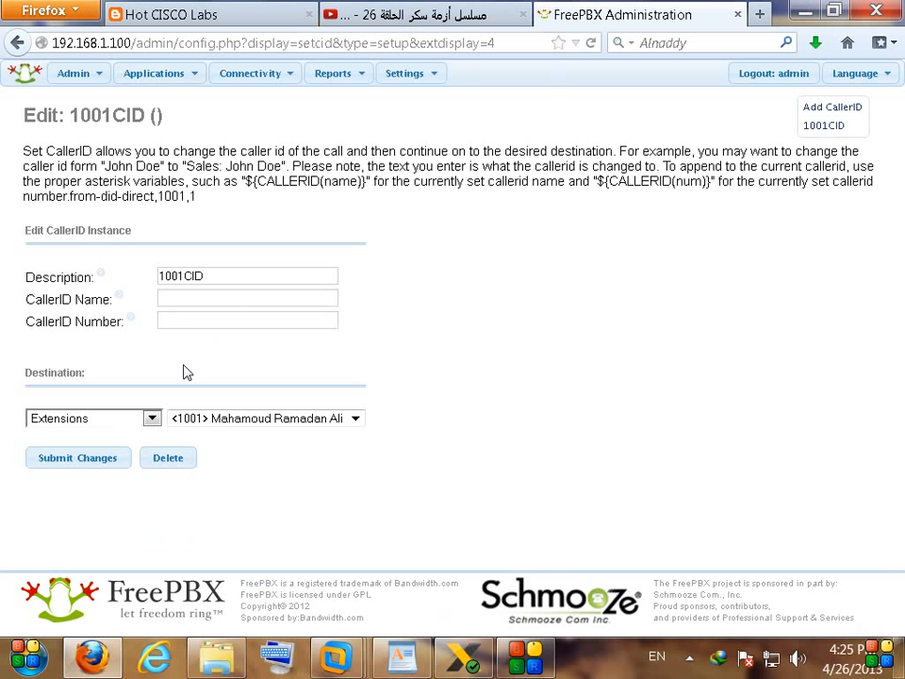
Step: Go to Applications > Extensions and open extension 1002
{"action": "left_click", "coordinate": [118, 80]}
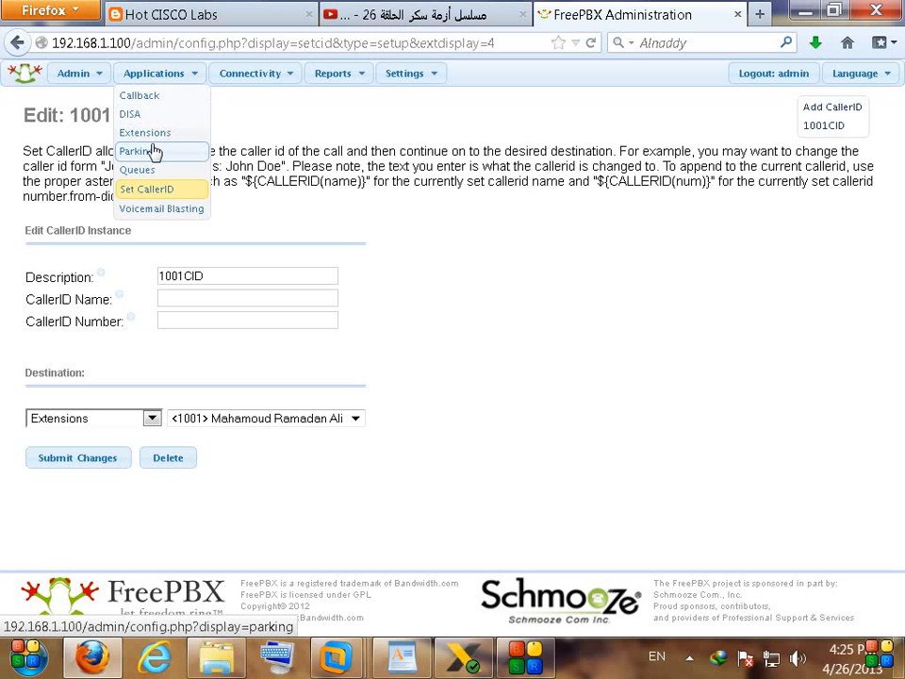
{"action": "left_click", "coordinate": [151, 135]}
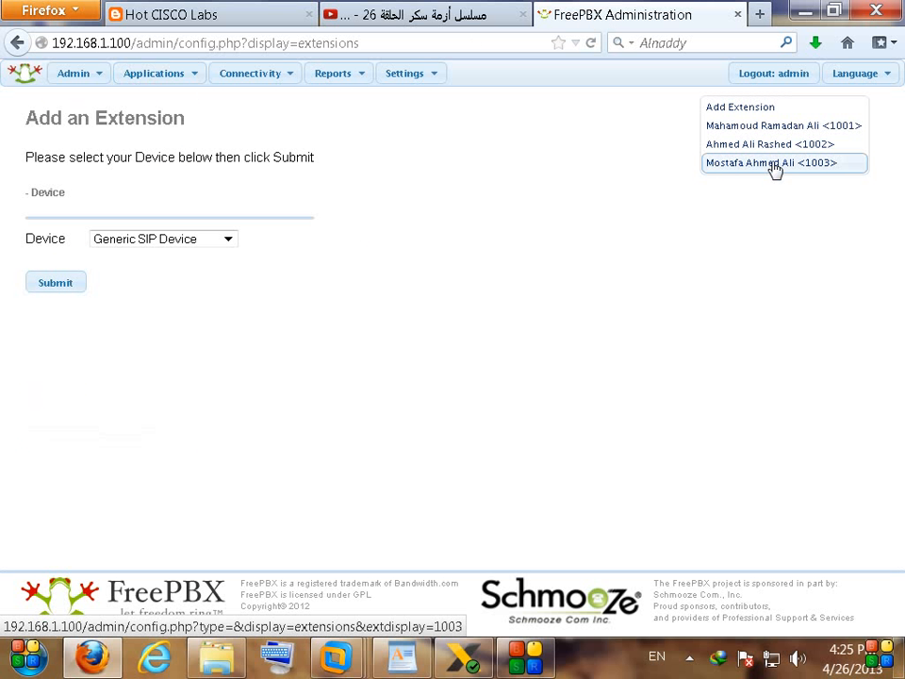
{"action": "left_click", "coordinate": [774, 145]}
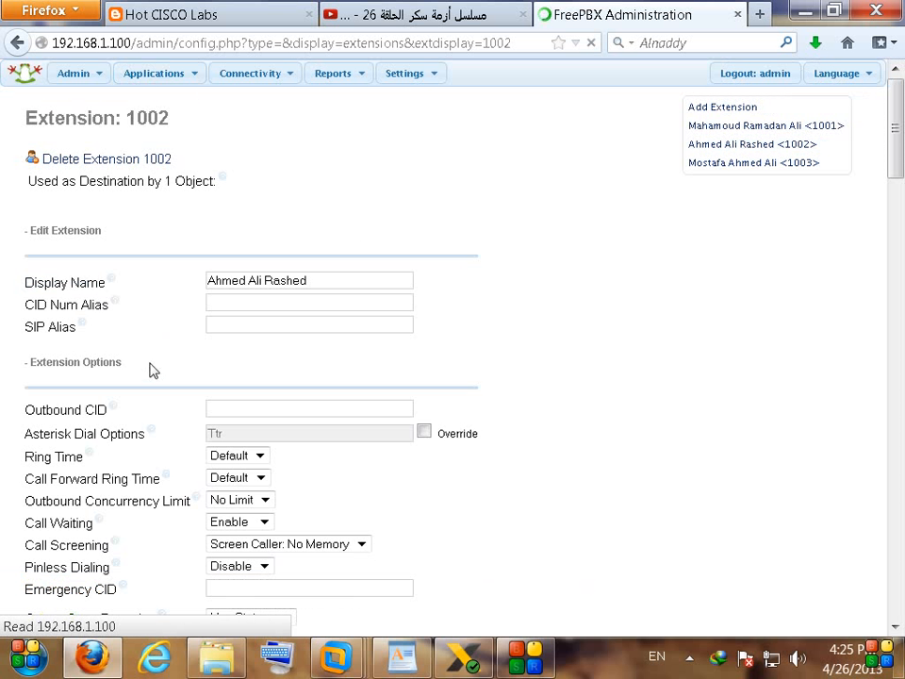
Step: Highlight extension 1002's Call Screening setting, bring X-Lite forward, and show the hidden tray icons
{"action": "scroll", "coordinate": [157, 402], "scroll_direction": "down", "scroll_amount": 5}
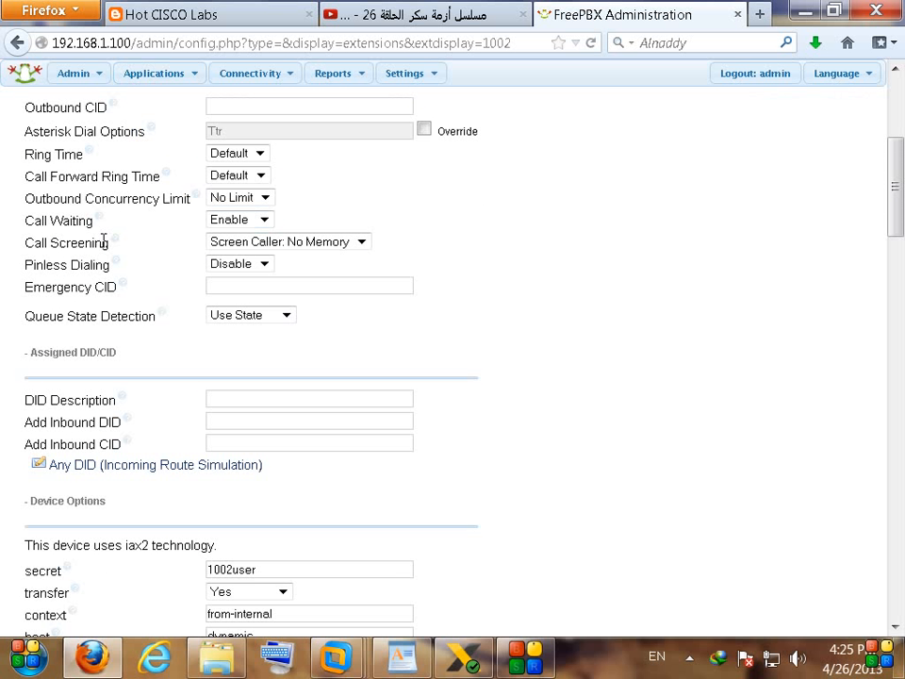
{"action": "left_click_drag", "start_coordinate": [33, 243], "coordinate": [98, 237]}
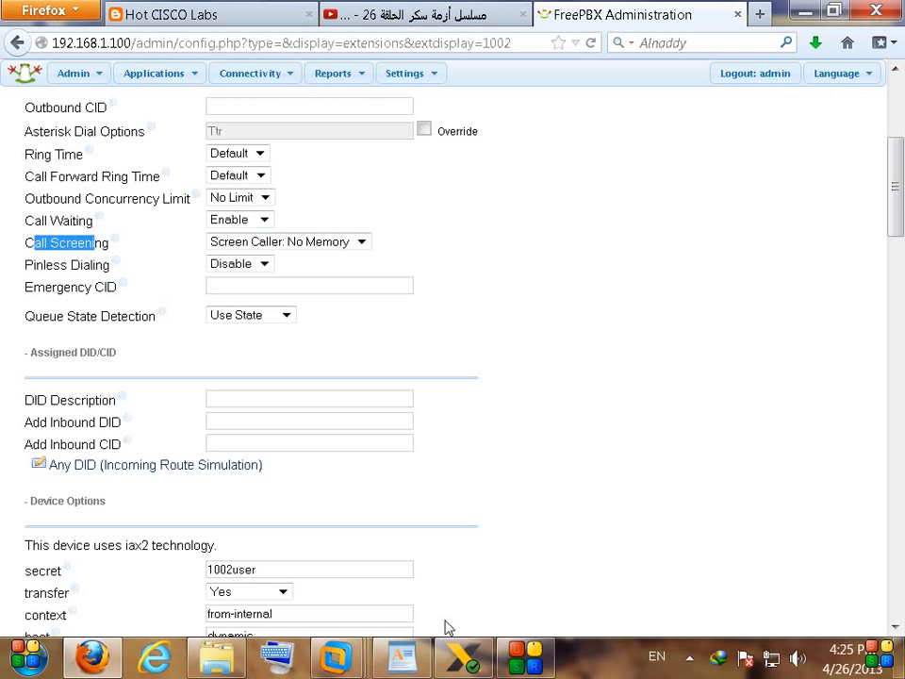
{"action": "left_click", "coordinate": [464, 655]}
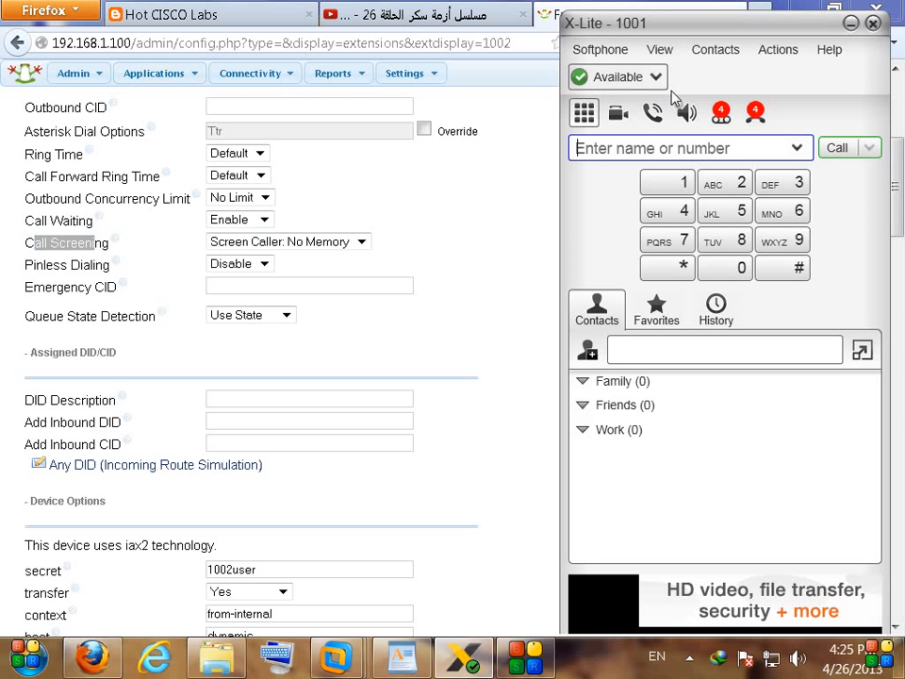
{"action": "left_click", "coordinate": [478, 664]}
{"action": "left_click", "coordinate": [478, 664]}
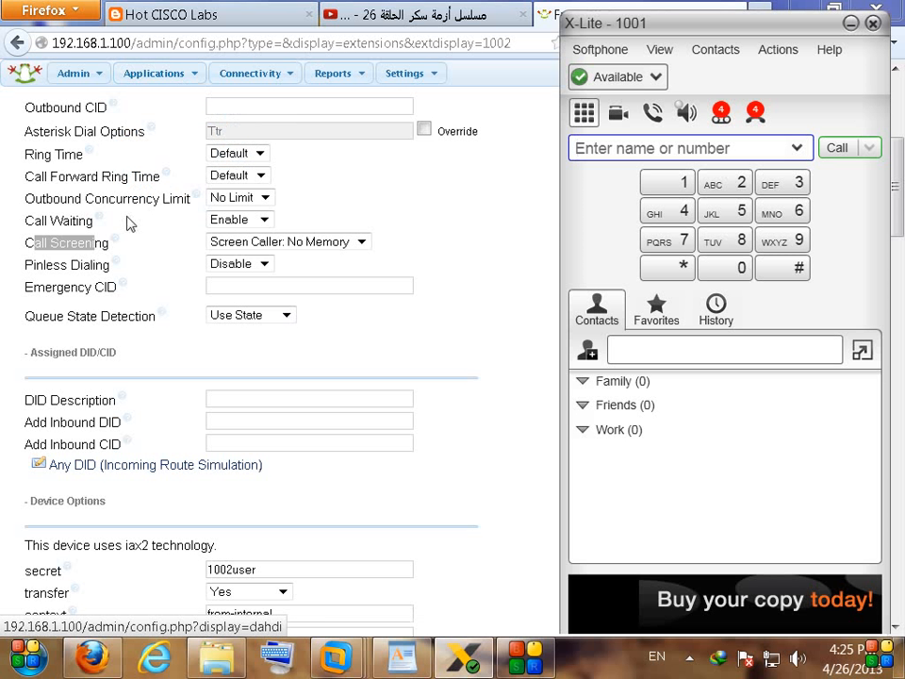
{"action": "left_click", "coordinate": [56, 251]}
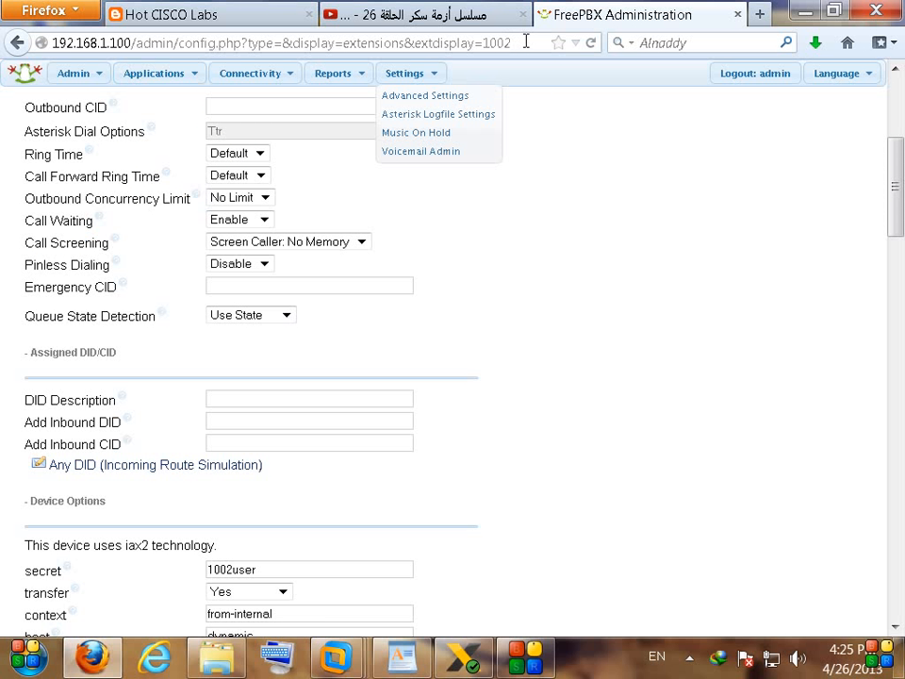
{"action": "left_click", "coordinate": [464, 658]}
{"action": "left_click", "coordinate": [691, 660]}
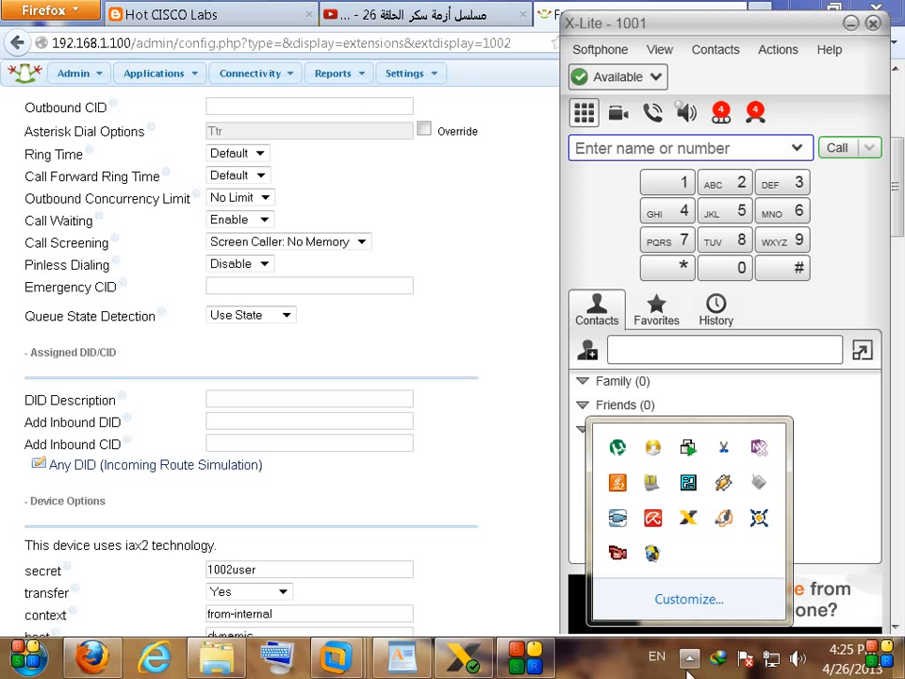
Step: Open Zoiper for extension 1002 and dial 7777 from X-Lite extension 1001
{"action": "left_click", "coordinate": [725, 520]}
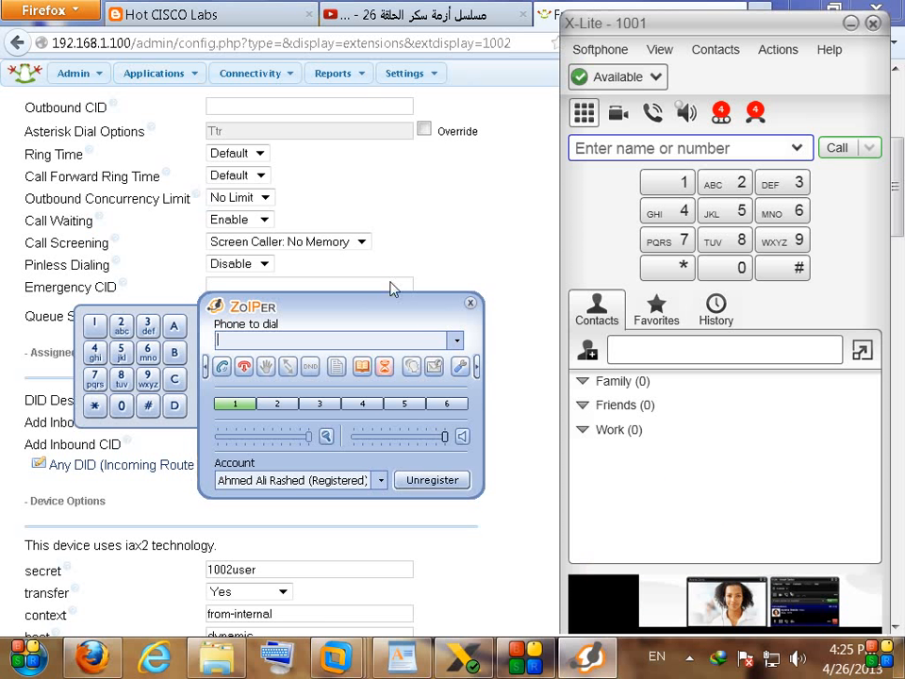
{"action": "left_click_drag", "start_coordinate": [391, 323], "coordinate": [400, 226]}
{"action": "left_click", "coordinate": [679, 243]}
{"action": "left_click", "coordinate": [679, 243]}
{"action": "left_click", "coordinate": [679, 243]}
{"action": "left_click", "coordinate": [679, 242]}
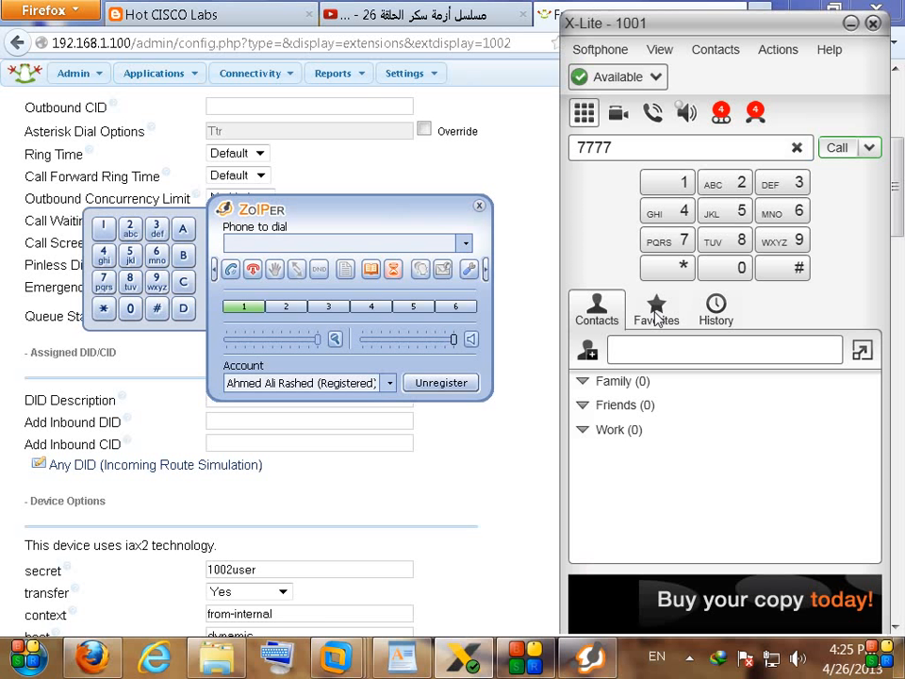
{"action": "key", "text": "Return"}
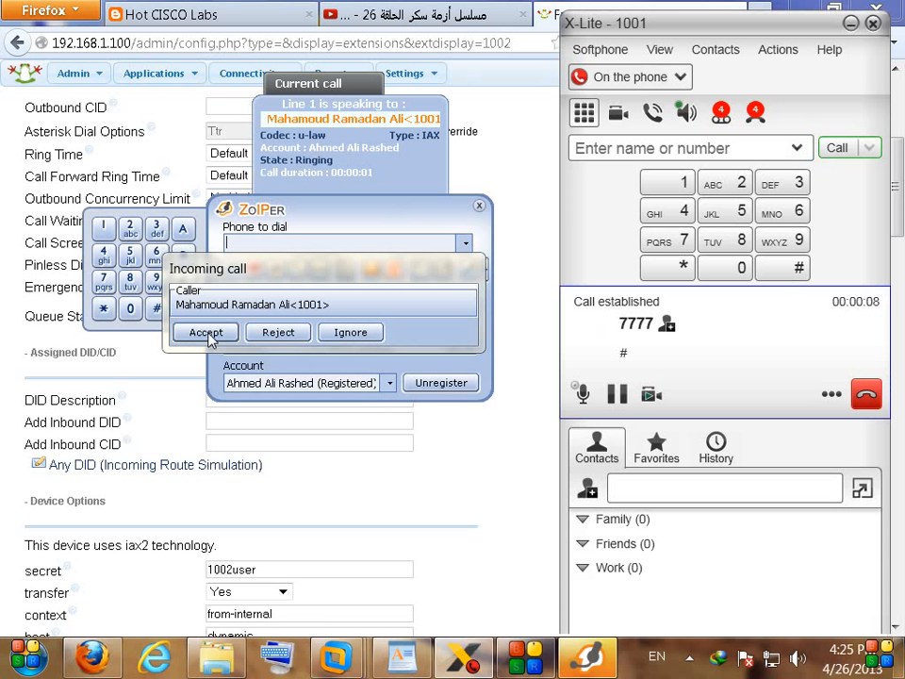
Step: Answer the call in Zoiper, hang it up, and return to FreePBX
{"action": "left_click", "coordinate": [206, 334]}
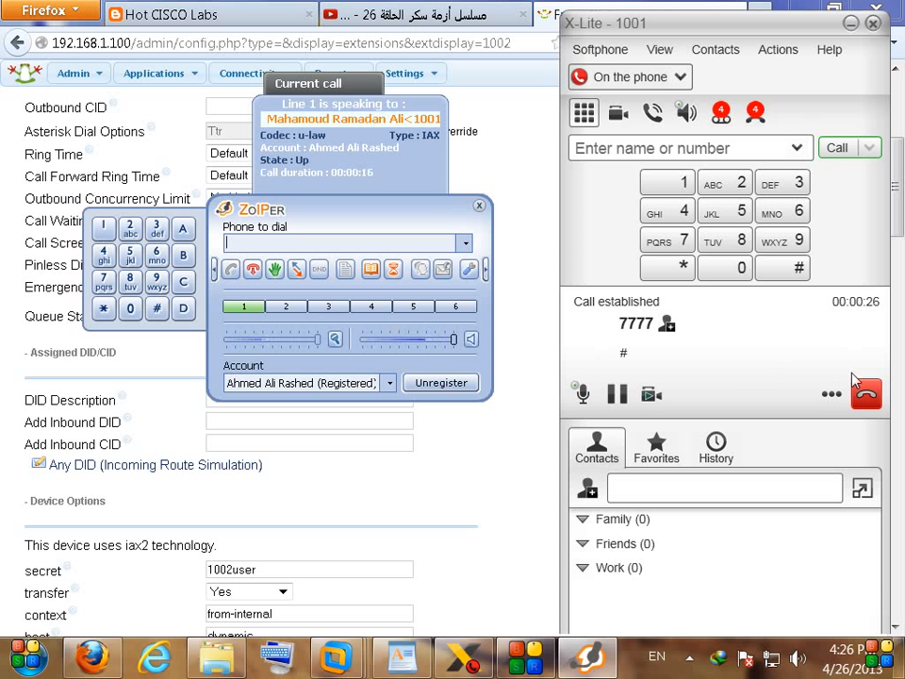
{"action": "left_click", "coordinate": [867, 401]}
{"action": "left_click", "coordinate": [6, 338]}
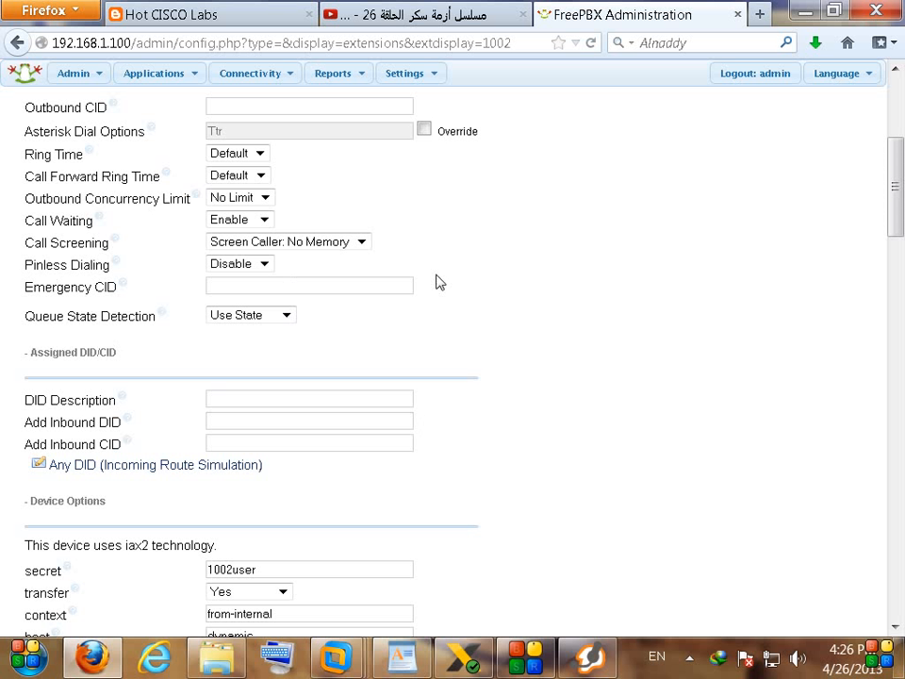
Step: Change extension 1002's Call Screening from No Memory to 'Screen Caller: Memory'
{"action": "left_click", "coordinate": [358, 243]}
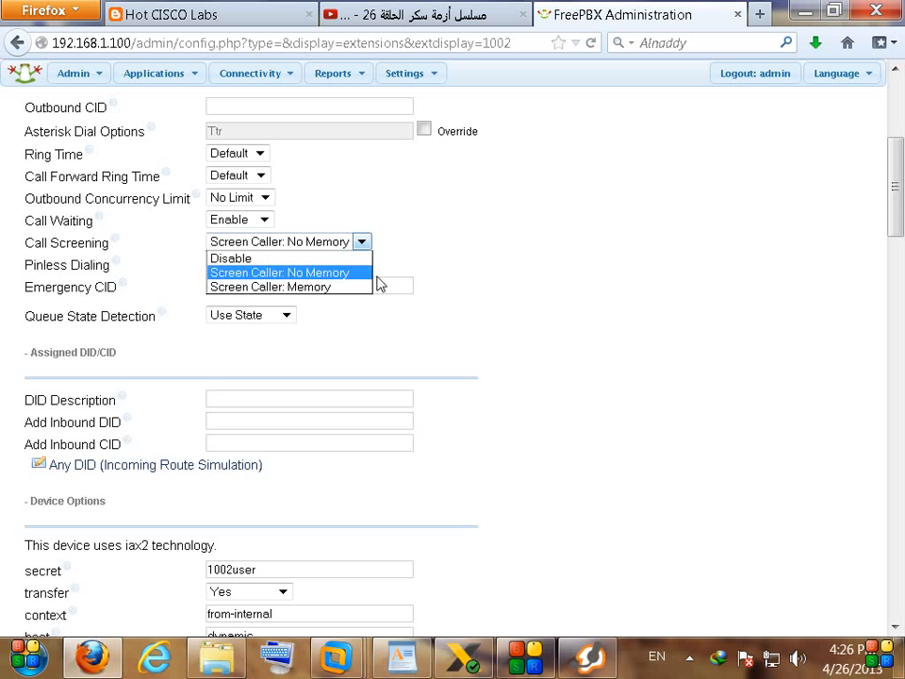
{"action": "left_click", "coordinate": [346, 274]}
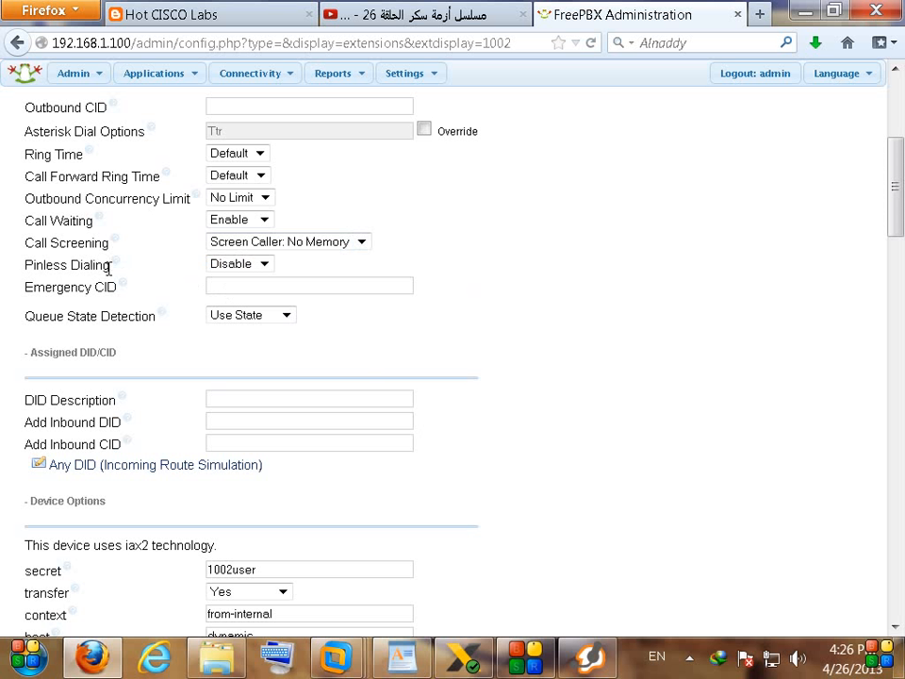
{"action": "left_click", "coordinate": [330, 243]}
{"action": "left_click", "coordinate": [321, 285]}
Step: Switch extension 1002's Call Screening dropdown back to Screen Caller: No Memory
{"action": "scroll", "coordinate": [554, 406], "scroll_direction": "down", "scroll_amount": 4}
{"action": "scroll", "coordinate": [551, 404], "scroll_direction": "up", "scroll_amount": 10}
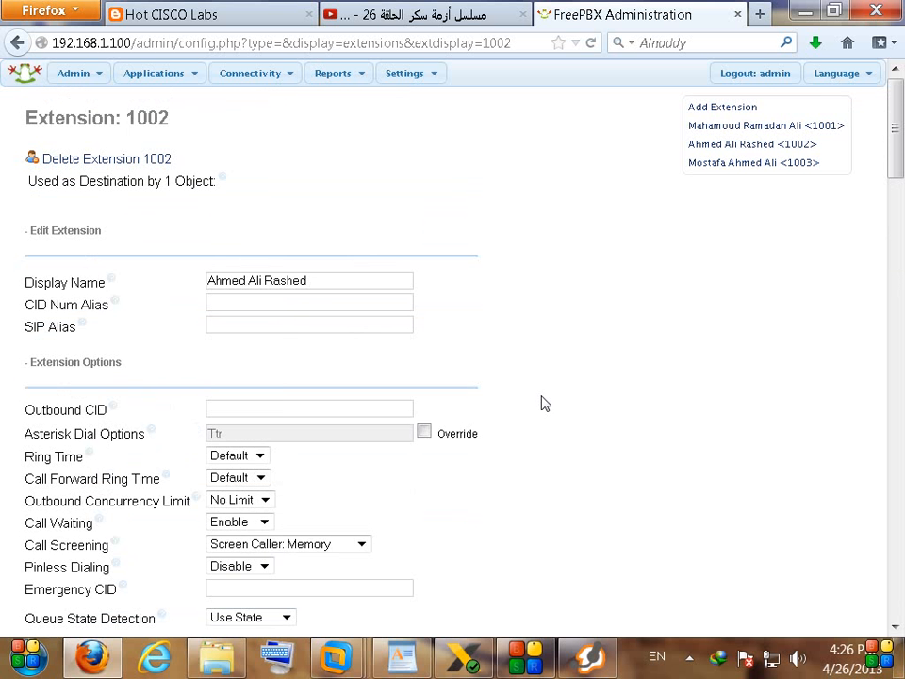
{"action": "scroll", "coordinate": [545, 409], "scroll_direction": "down", "scroll_amount": 2}
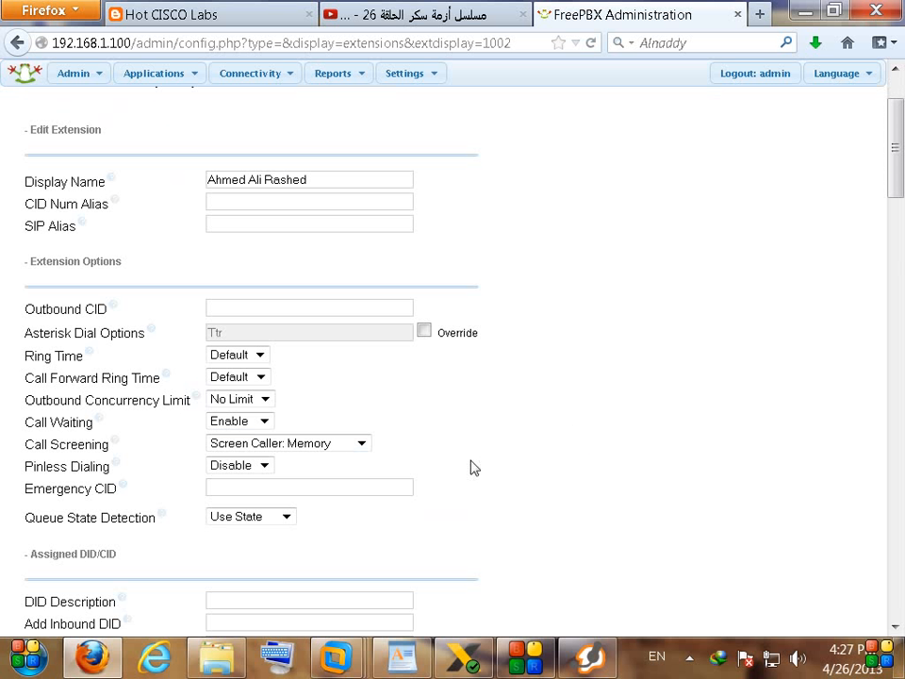
{"action": "left_click", "coordinate": [360, 447]}
{"action": "left_click", "coordinate": [350, 474]}
{"action": "scroll", "coordinate": [542, 446], "scroll_direction": "down", "scroll_amount": 20}
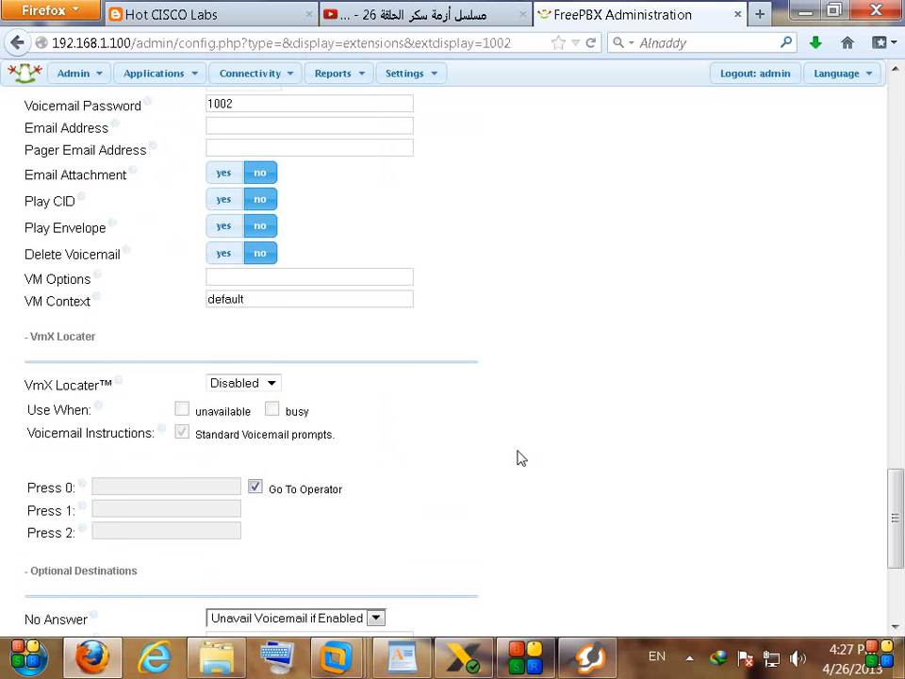
{"action": "scroll", "coordinate": [523, 458], "scroll_direction": "up", "scroll_amount": 20}
{"action": "scroll", "coordinate": [525, 458], "scroll_direction": "up", "scroll_amount": 5}
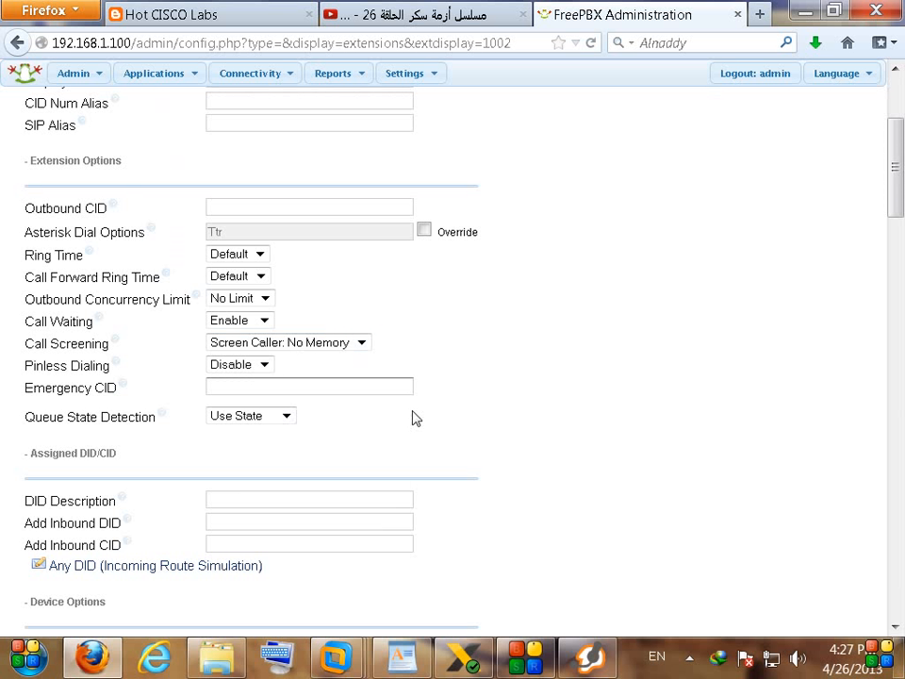
Step: With X-Lite and Zoiper side by side, call 7777 from X-Lite and hang up
{"action": "left_click", "coordinate": [469, 655]}
{"action": "left_click", "coordinate": [589, 658]}
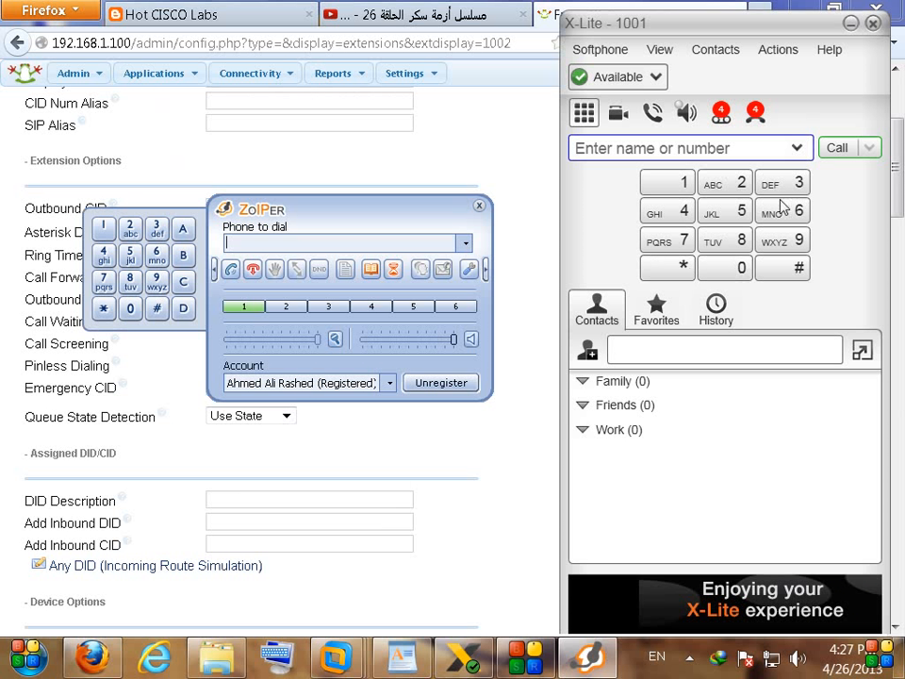
{"action": "type", "text": "7777"}
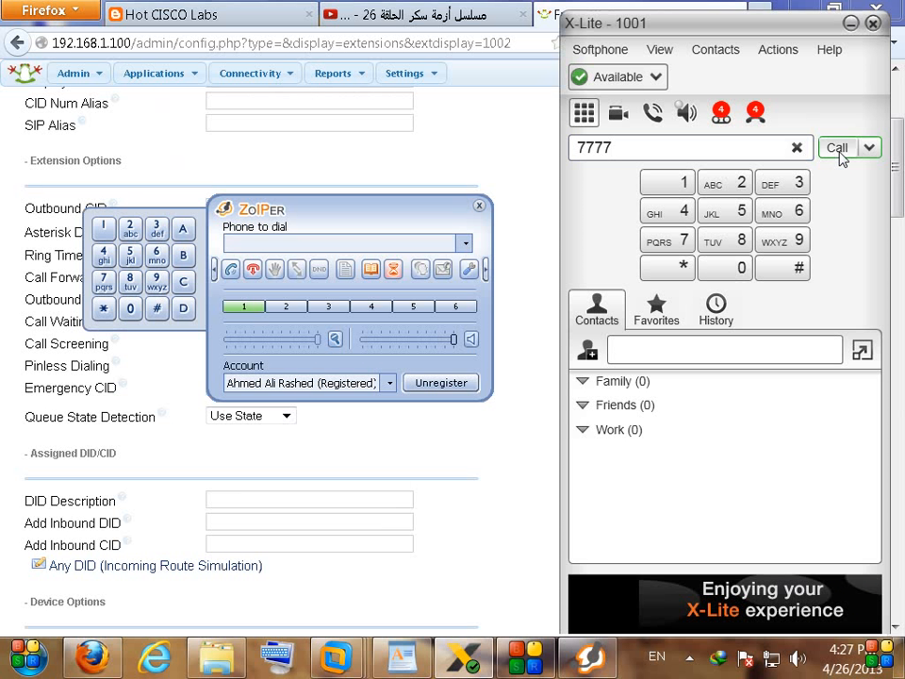
{"action": "left_click", "coordinate": [839, 149]}
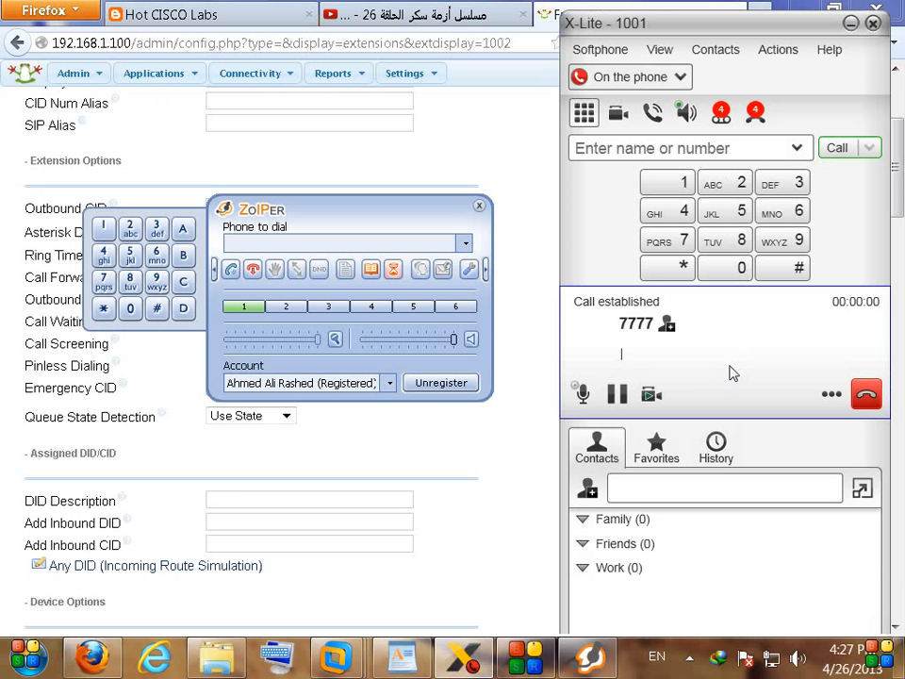
{"action": "left_click", "coordinate": [867, 395]}
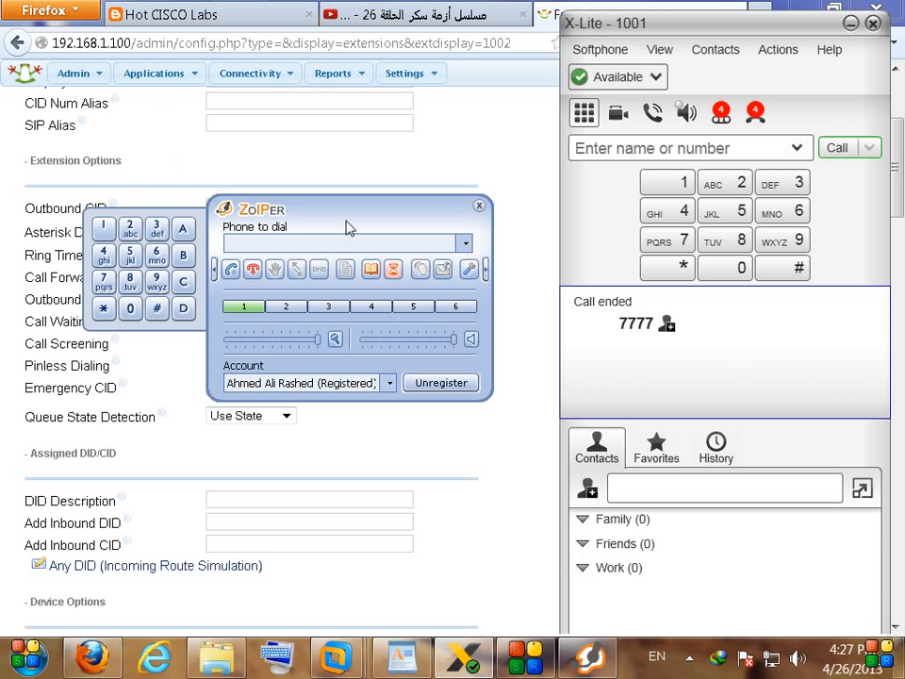
{"action": "left_click_drag", "start_coordinate": [372, 215], "coordinate": [330, 419]}
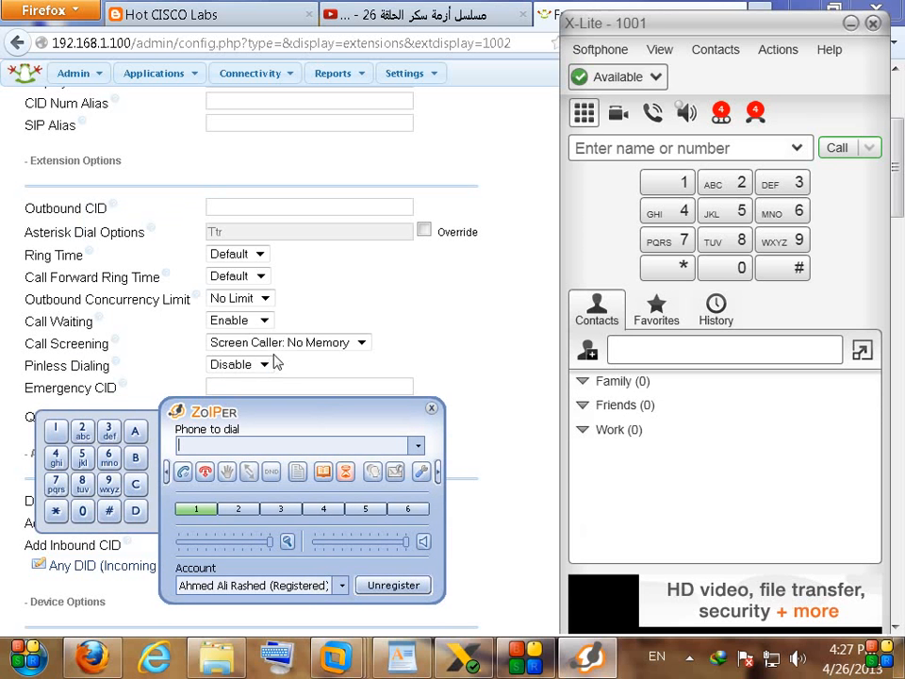
Step: Set extension 1002's Call Screening to Screen Caller: Memory, submit, and apply the configuration
{"action": "left_click", "coordinate": [278, 340]}
{"action": "left_click", "coordinate": [280, 345]}
{"action": "left_click", "coordinate": [323, 386]}
{"action": "scroll", "coordinate": [541, 390], "scroll_direction": "down", "scroll_amount": 10}
{"action": "scroll", "coordinate": [532, 394], "scroll_direction": "down", "scroll_amount": 10}
{"action": "left_click", "coordinate": [49, 526]}
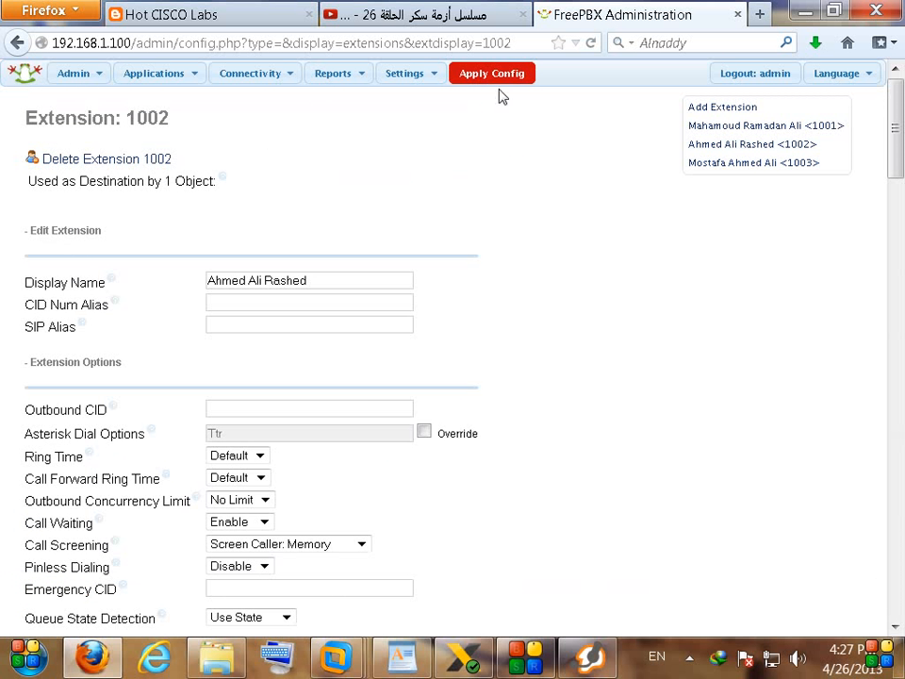
{"action": "left_click", "coordinate": [502, 83]}
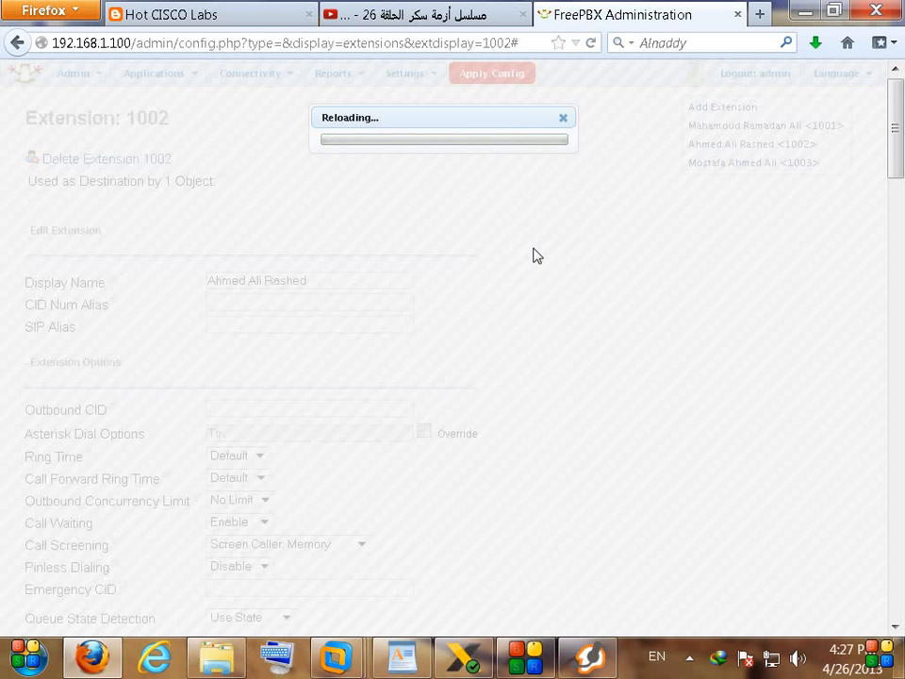
{"action": "scroll", "coordinate": [544, 407], "scroll_direction": "down", "scroll_amount": 4}
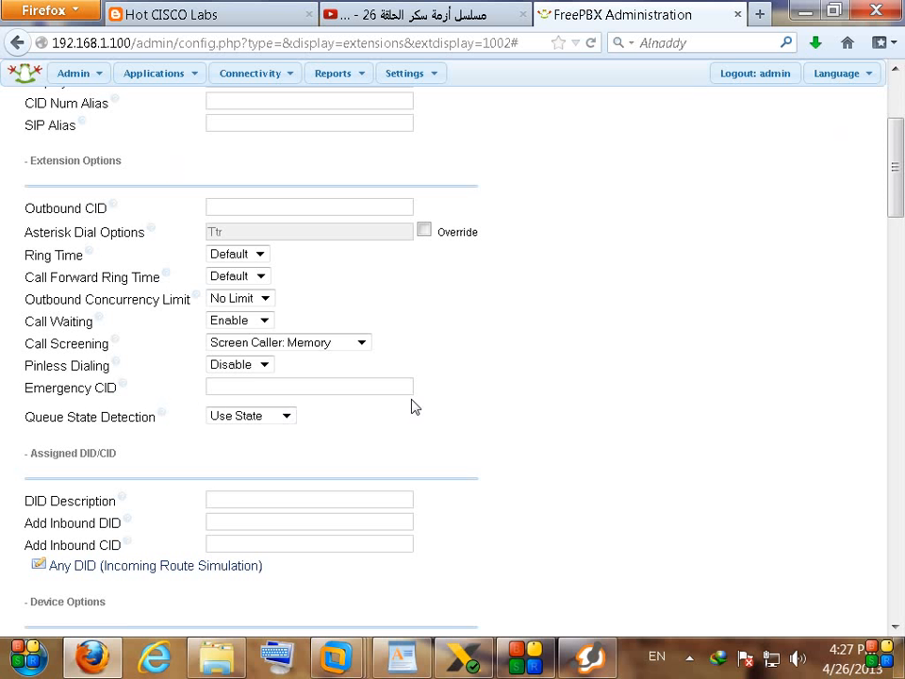
Step: Dial 7777 from X-Lite and send a # tone during the call
{"action": "left_click", "coordinate": [600, 662]}
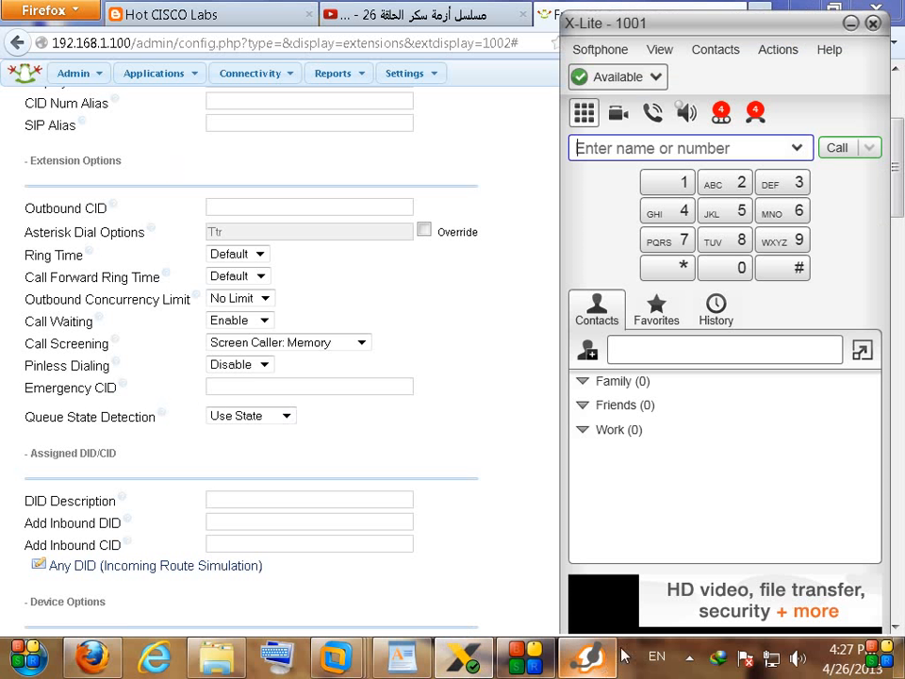
{"action": "type", "text": "7777"}
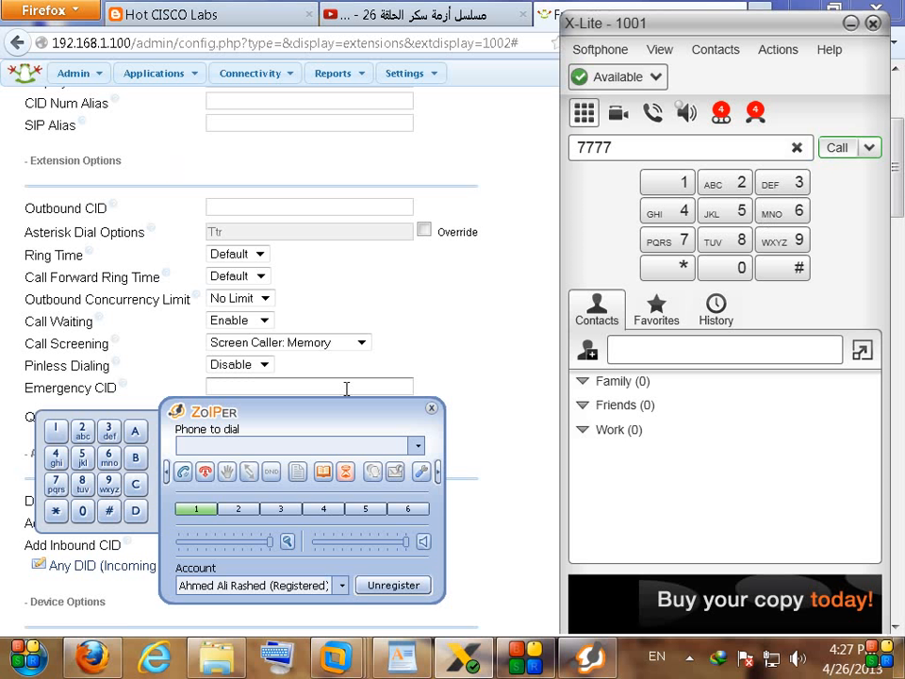
{"action": "key", "text": "Return"}
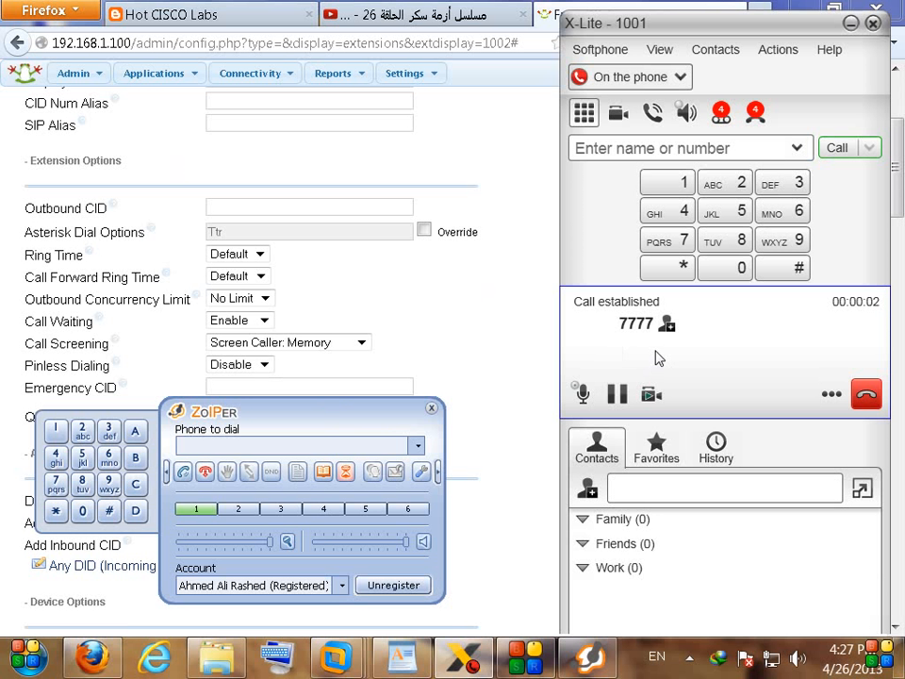
{"action": "left_click", "coordinate": [796, 272]}
{"action": "left_click_drag", "start_coordinate": [347, 429], "coordinate": [443, 159]}
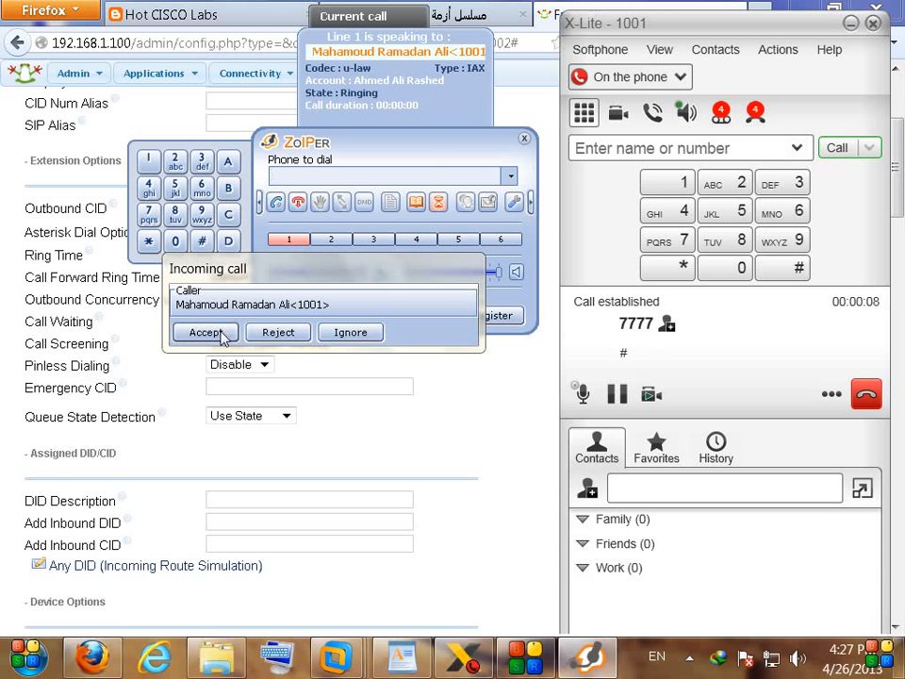
Step: Answer the screened call in Zoiper, hang up on both phones, and refill 7777
{"action": "left_click", "coordinate": [204, 330]}
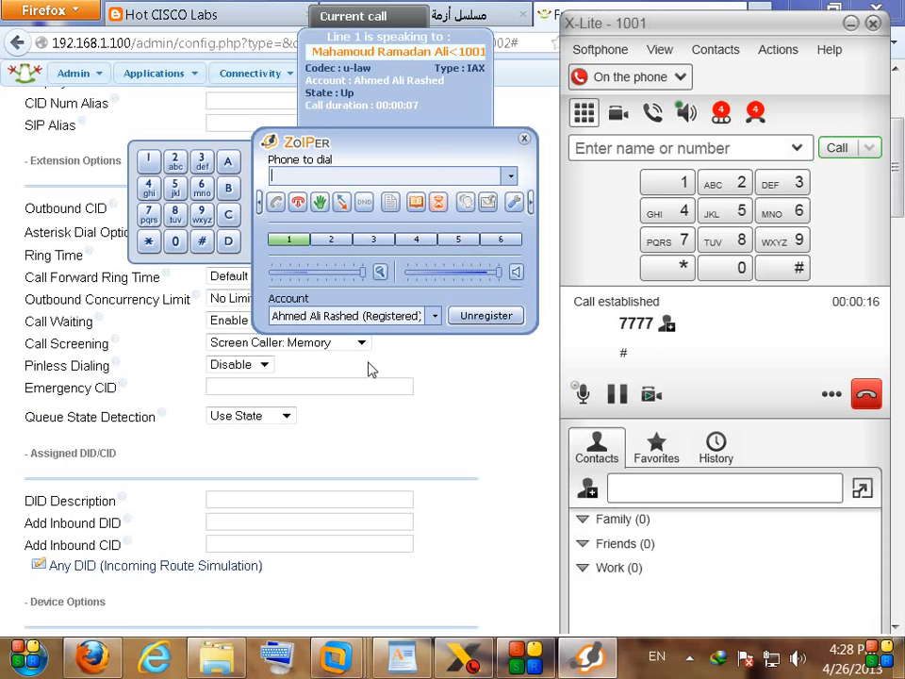
{"action": "left_click", "coordinate": [873, 396]}
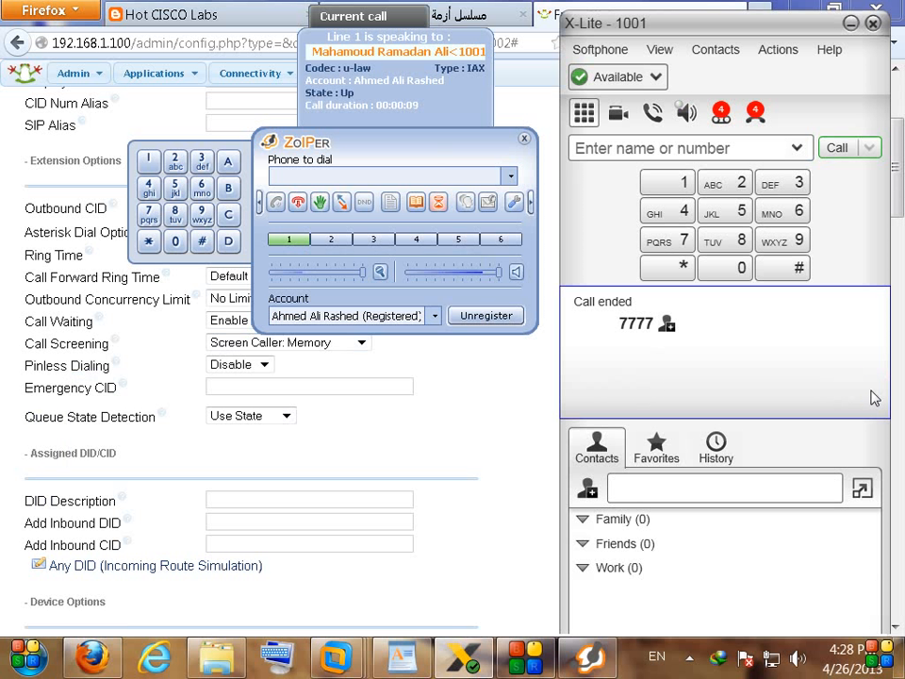
{"action": "left_click", "coordinate": [298, 204]}
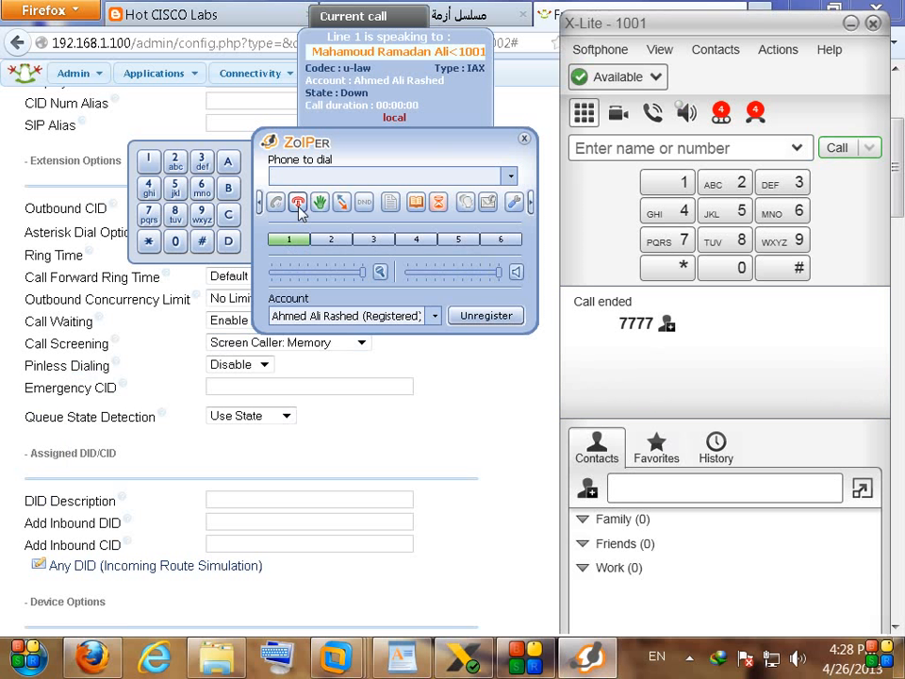
{"action": "left_click", "coordinate": [836, 148]}
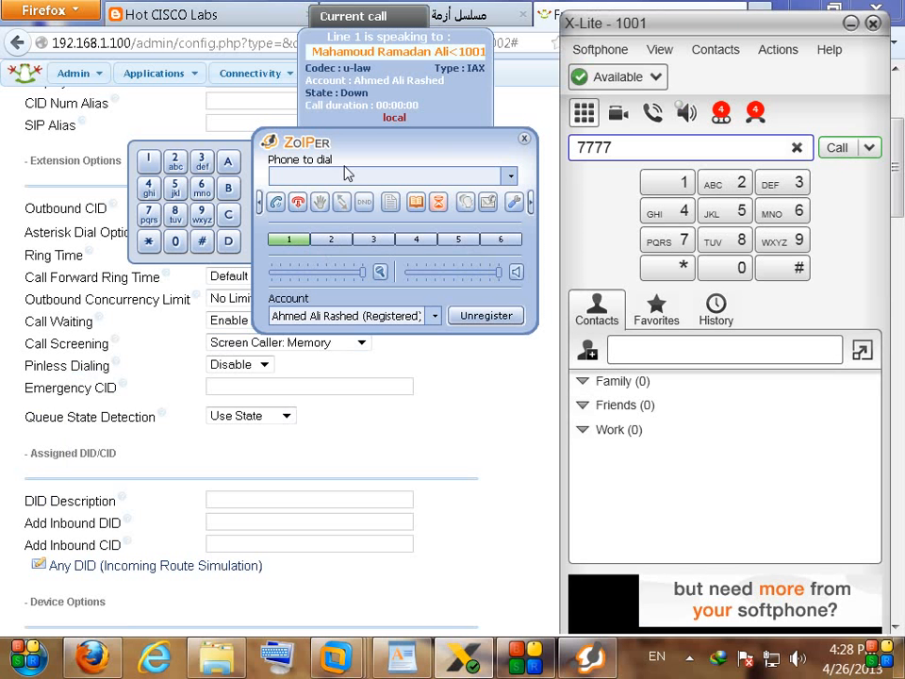
Step: Call 7777 again from X-Lite, answer it in Zoiper, then end the call
{"action": "left_click_drag", "start_coordinate": [368, 160], "coordinate": [364, 125]}
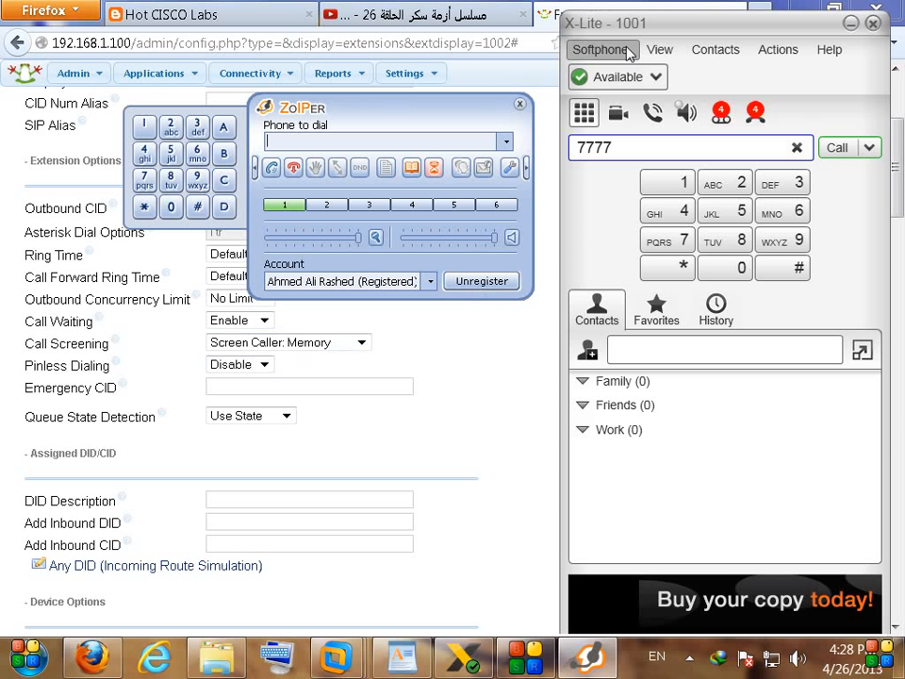
{"action": "left_click", "coordinate": [835, 151]}
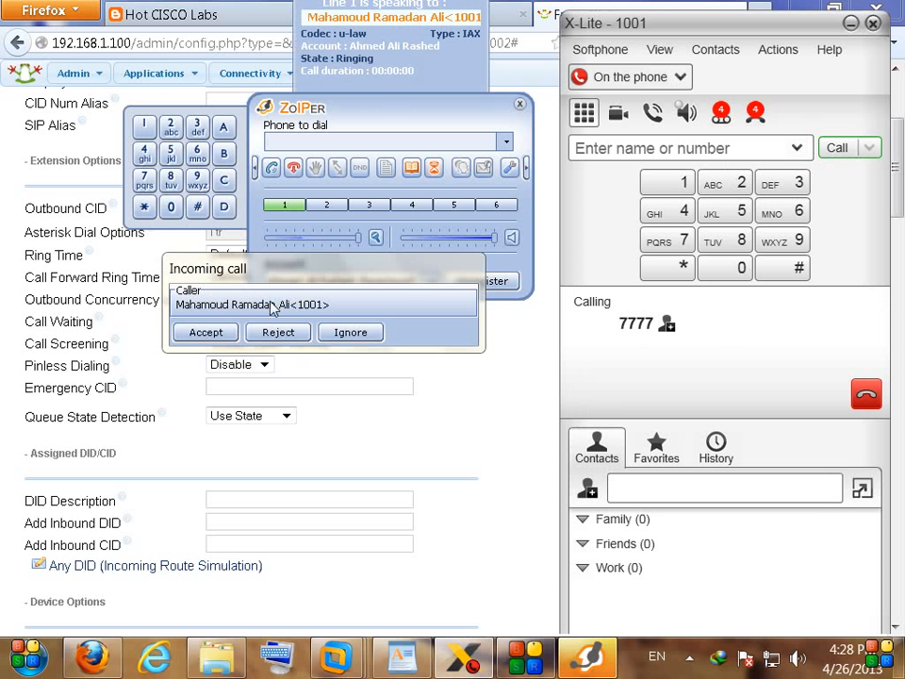
{"action": "left_click_drag", "start_coordinate": [286, 271], "coordinate": [300, 234]}
{"action": "left_click", "coordinate": [215, 297]}
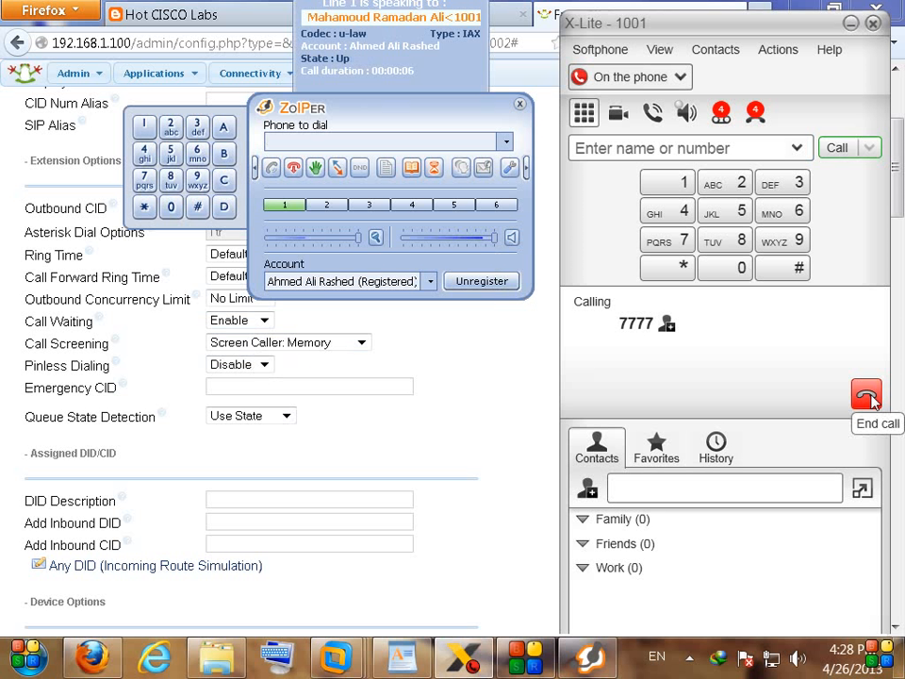
{"action": "left_click", "coordinate": [868, 396]}
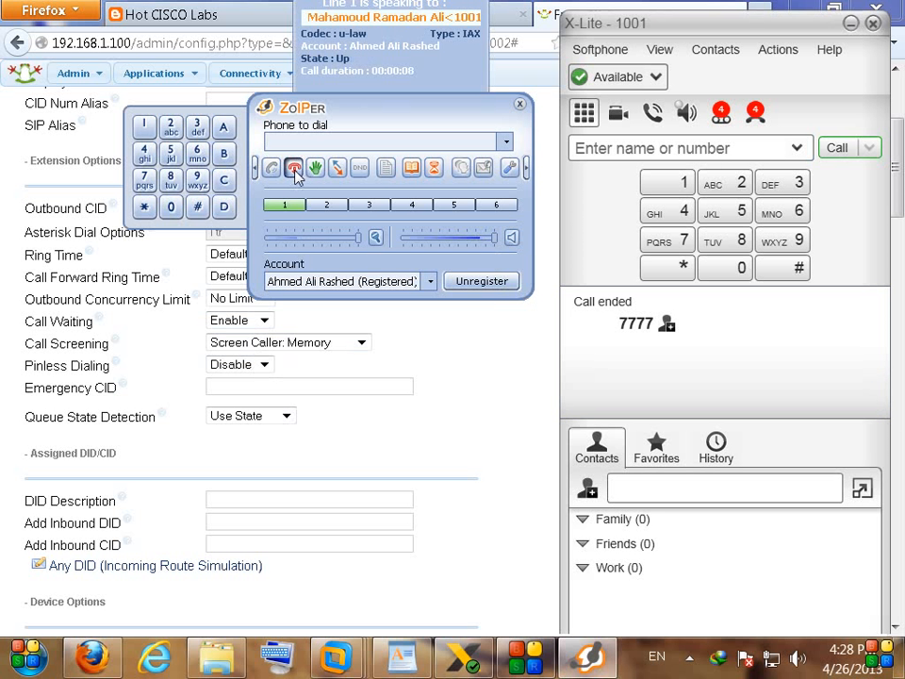
{"action": "left_click", "coordinate": [478, 502]}
Step: Highlight the Set Caller ID, Call secreening and Call Back lines in WordPad, then return to Firefox
{"action": "left_click", "coordinate": [400, 666]}
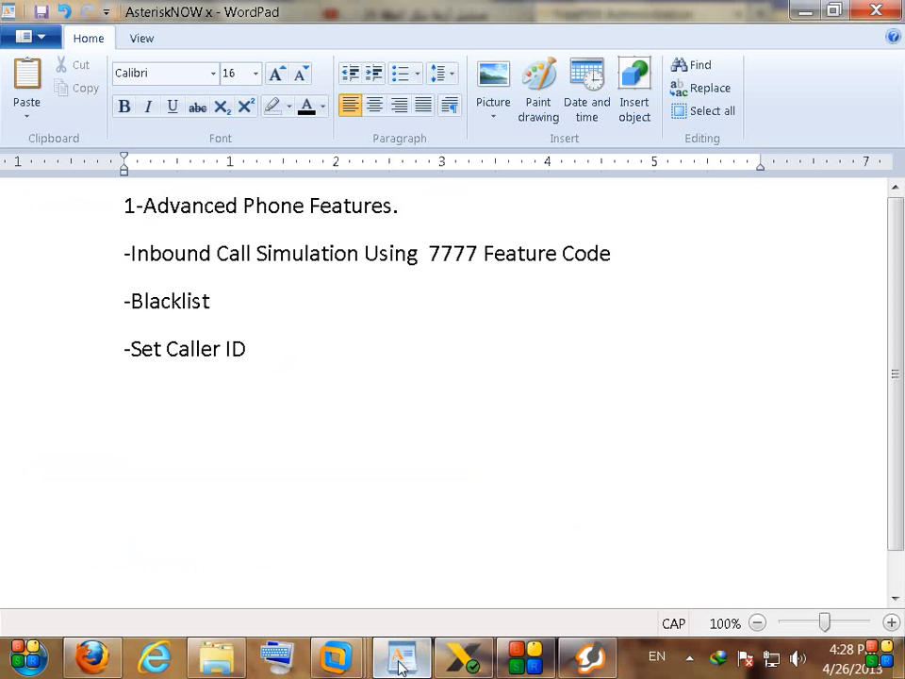
{"action": "left_click_drag", "start_coordinate": [313, 399], "coordinate": [121, 374]}
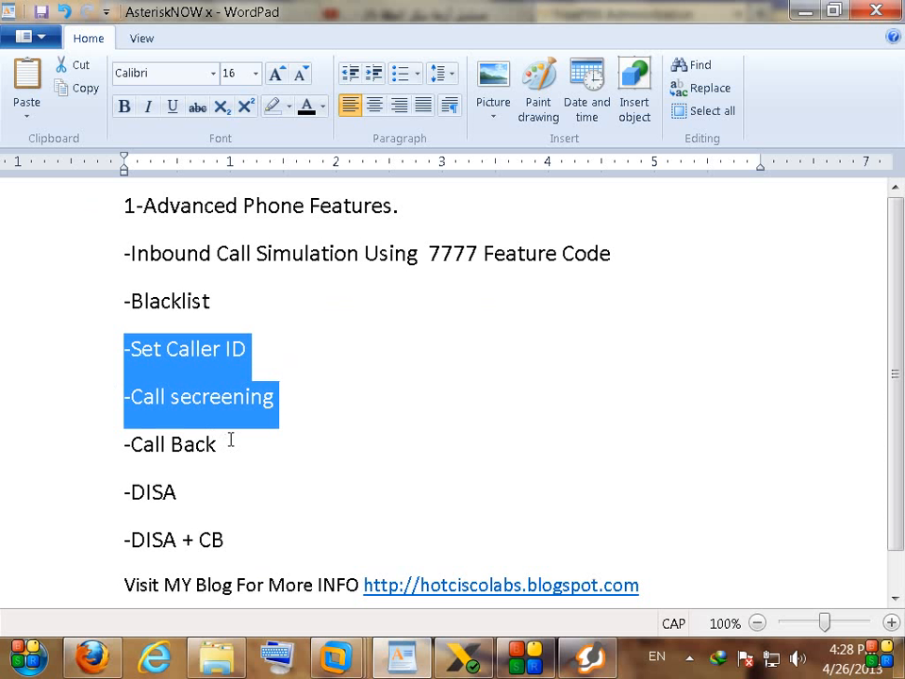
{"action": "left_click_drag", "start_coordinate": [224, 442], "coordinate": [102, 434]}
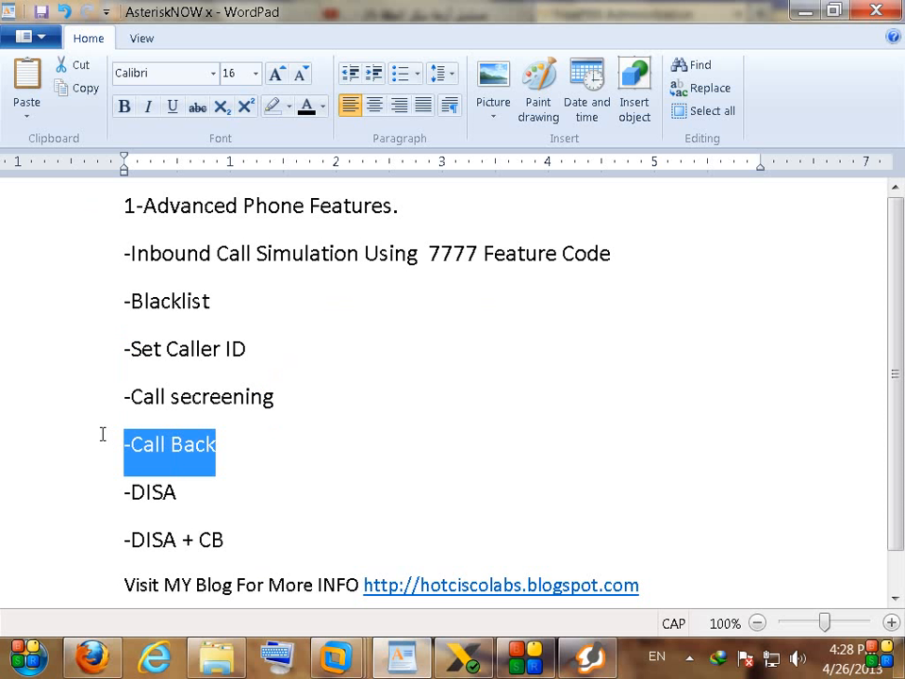
{"action": "left_click", "coordinate": [298, 441]}
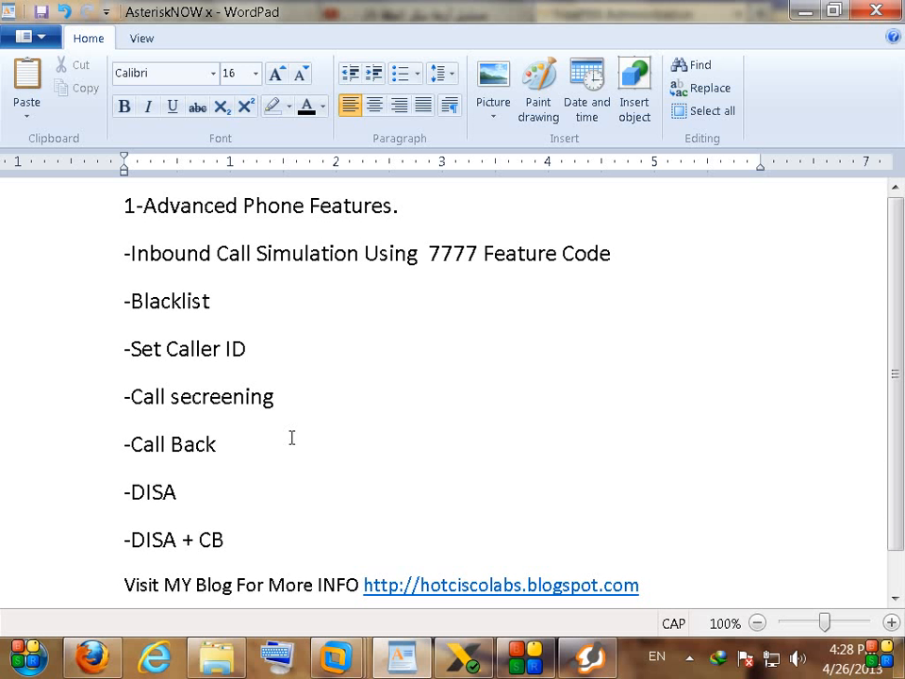
{"action": "left_click", "coordinate": [91, 657]}
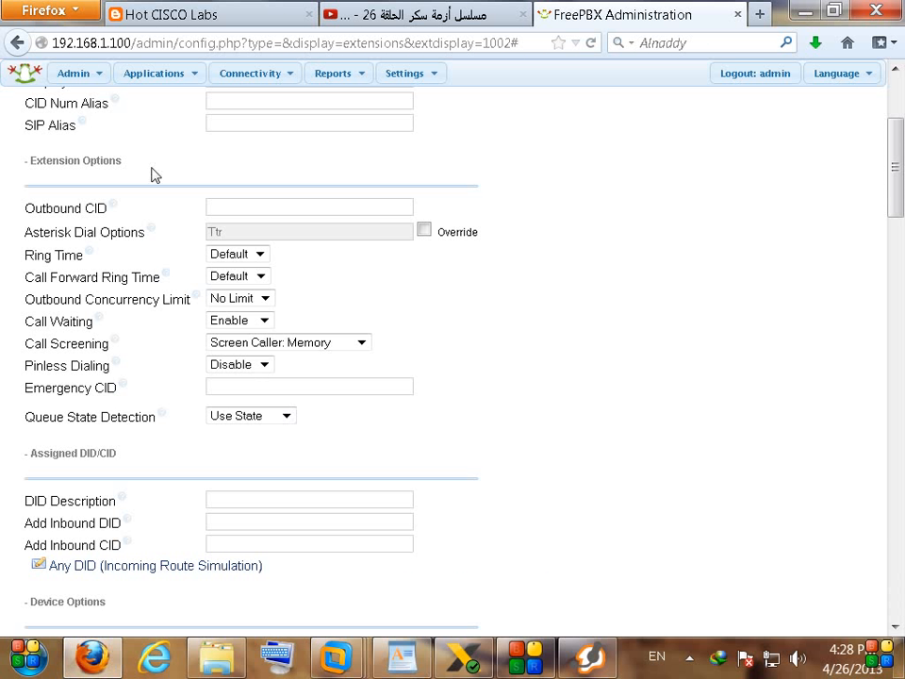
Step: Go to the Extensions list and open extension 1002's edit page
{"action": "mouse_move", "coordinate": [173, 76]}
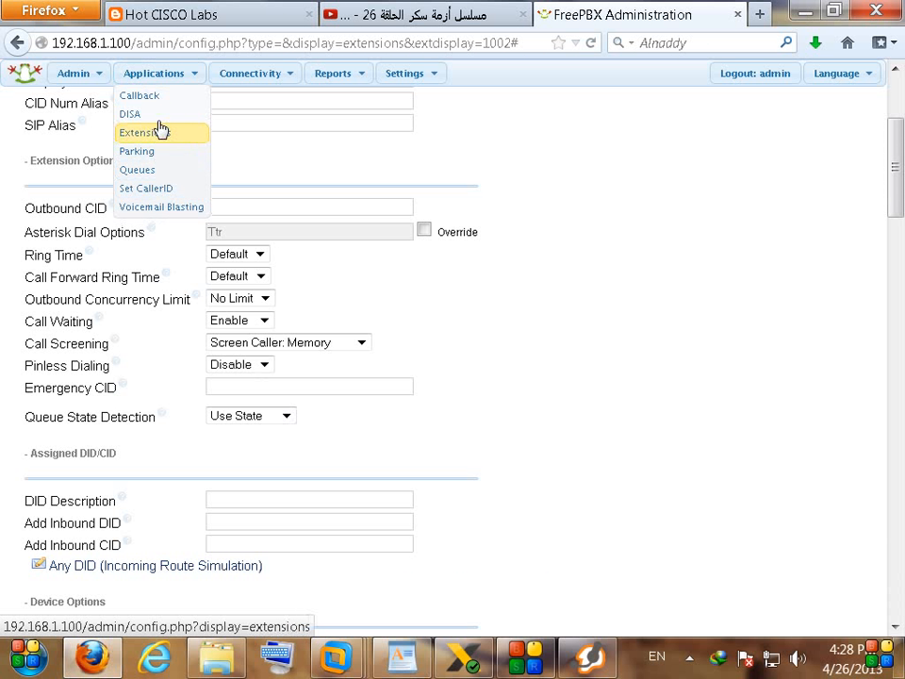
{"action": "left_click", "coordinate": [157, 97]}
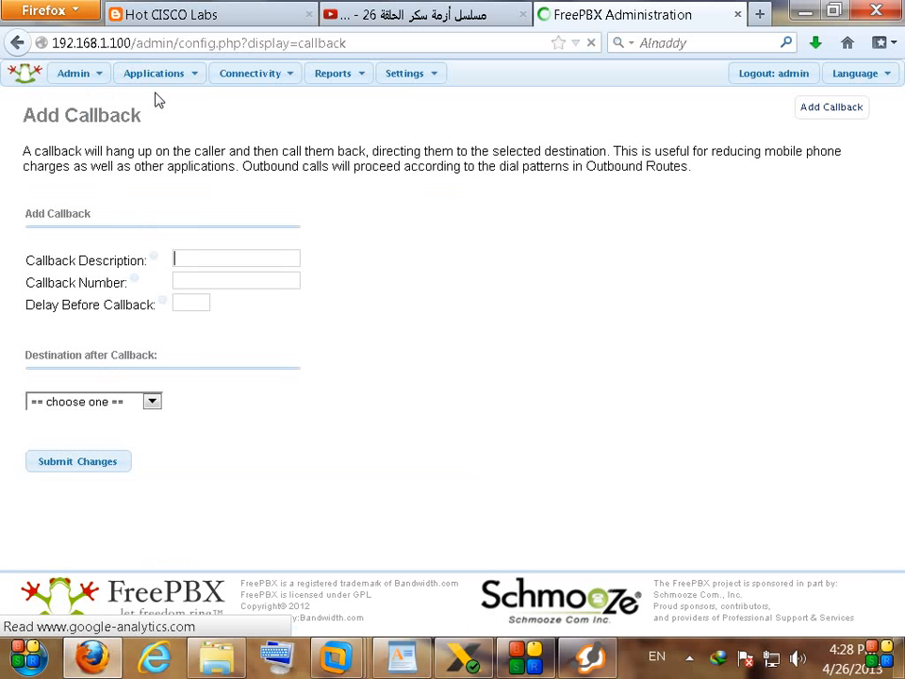
{"action": "mouse_move", "coordinate": [178, 83]}
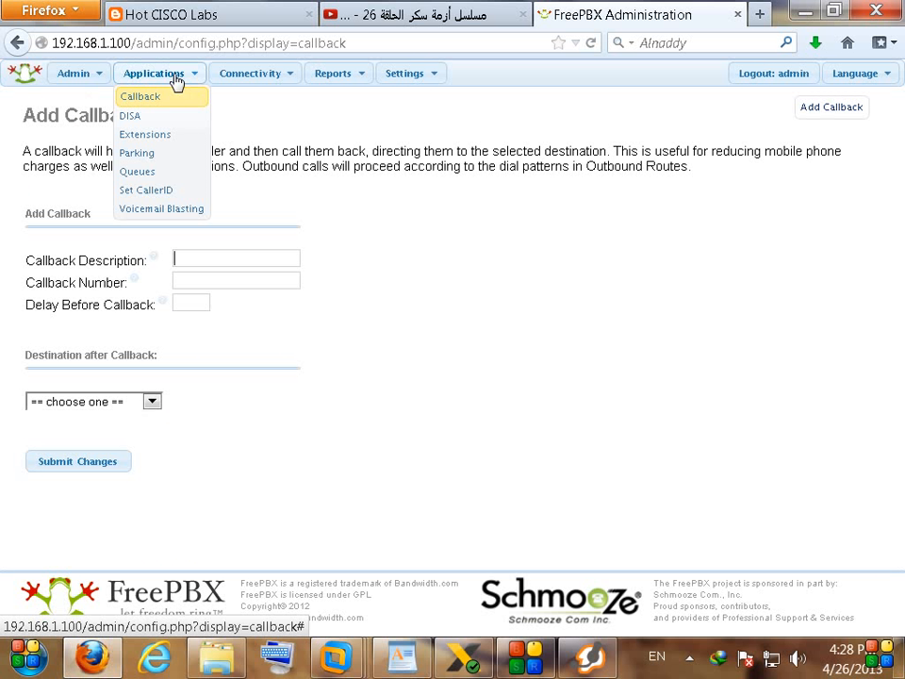
{"action": "left_click", "coordinate": [177, 137]}
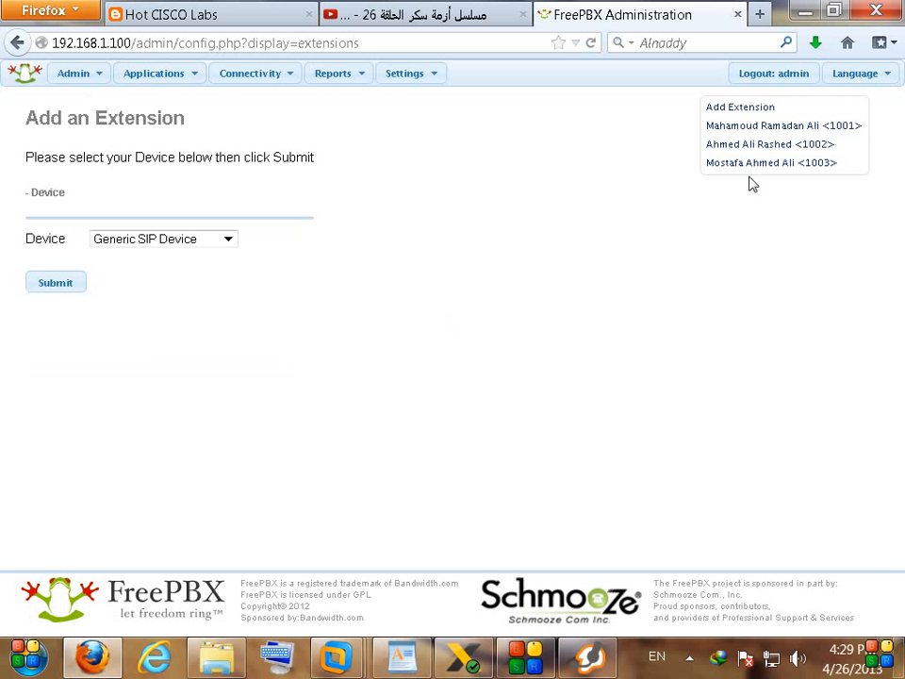
{"action": "left_click", "coordinate": [771, 162]}
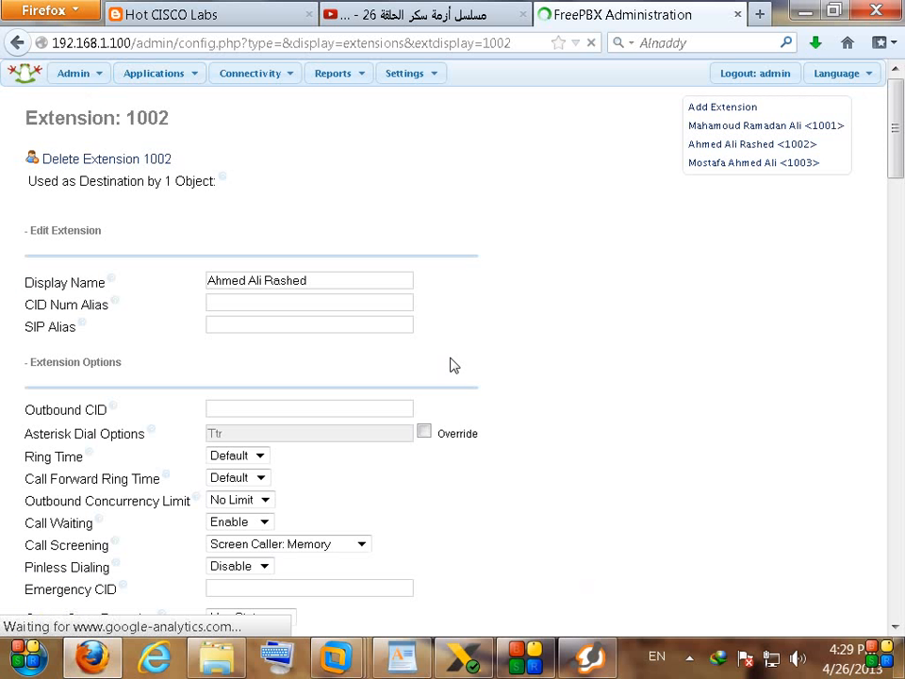
Step: Set Call Screening to Disable, submit, and apply the configuration
{"action": "left_click", "coordinate": [291, 545]}
{"action": "left_click", "coordinate": [298, 562]}
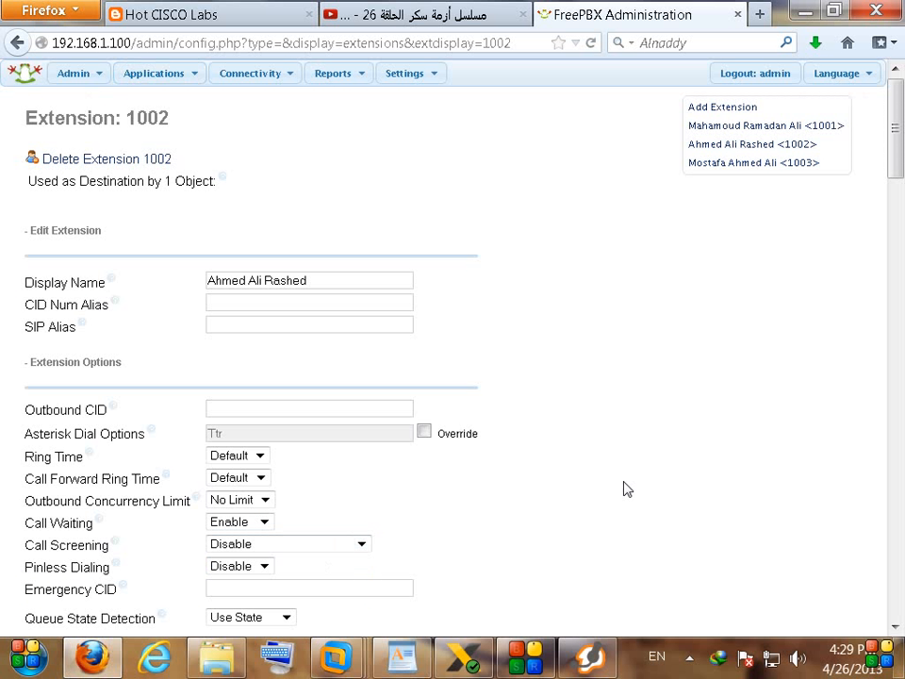
{"action": "scroll", "coordinate": [592, 468], "scroll_direction": "down", "scroll_amount": 15}
{"action": "scroll", "coordinate": [396, 475], "scroll_direction": "down", "scroll_amount": 5}
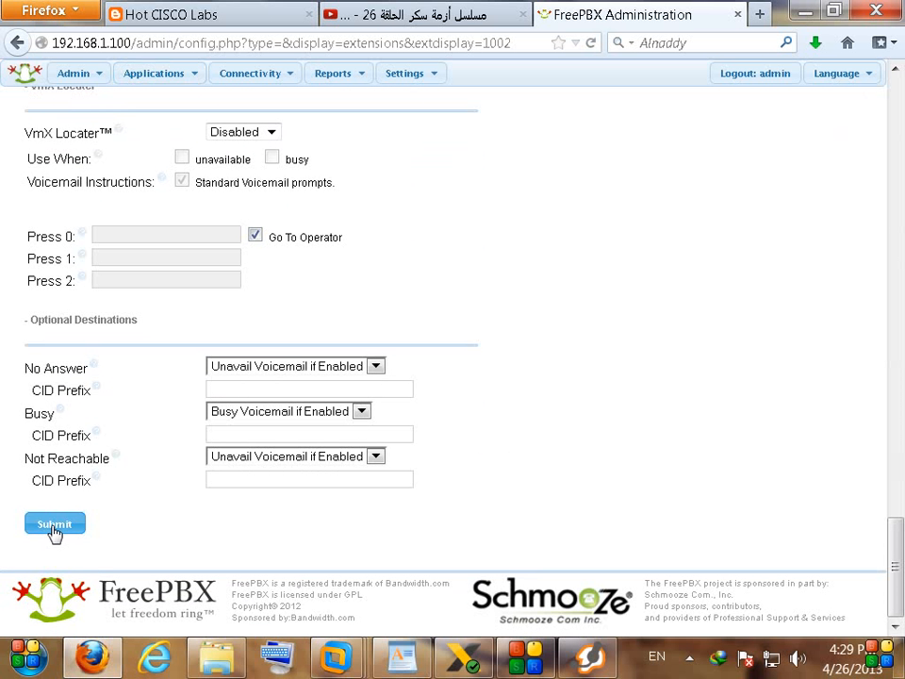
{"action": "left_click", "coordinate": [54, 524]}
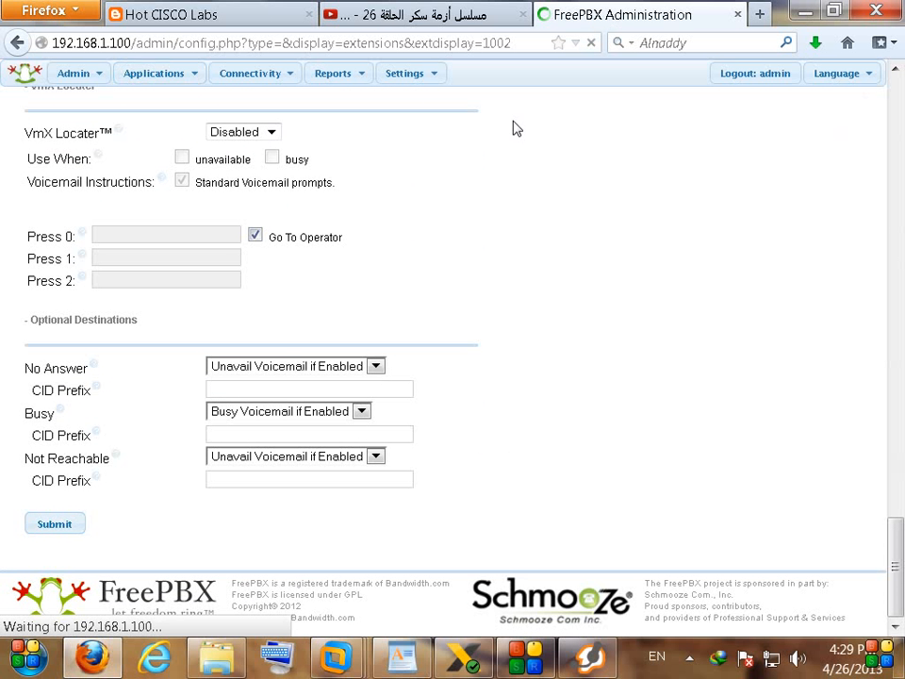
{"action": "left_click", "coordinate": [490, 75]}
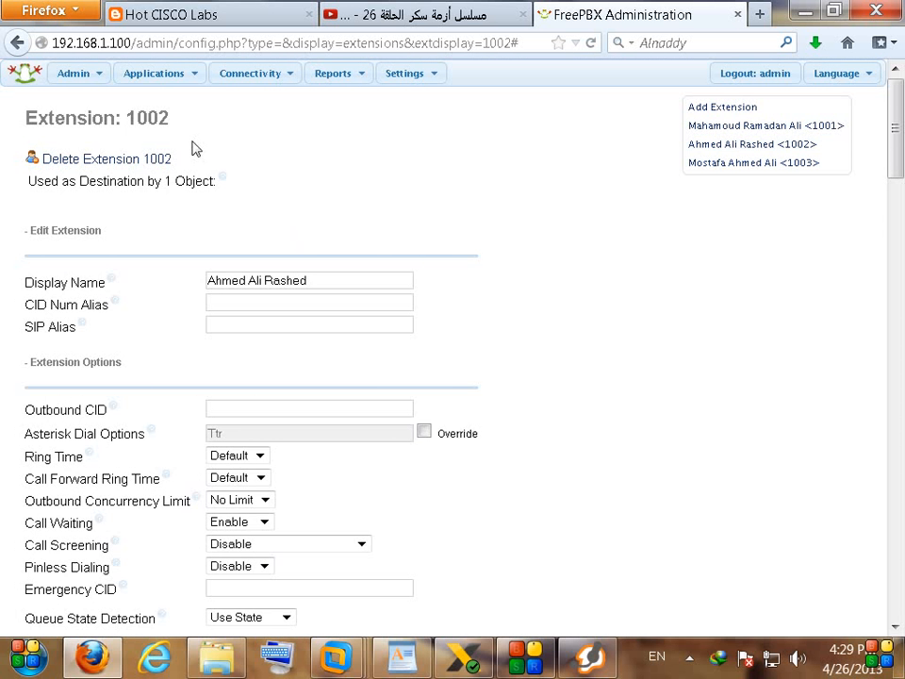
Step: Open the Add Callback form and set Destination after Callback to Extensions <1001>
{"action": "mouse_move", "coordinate": [168, 77]}
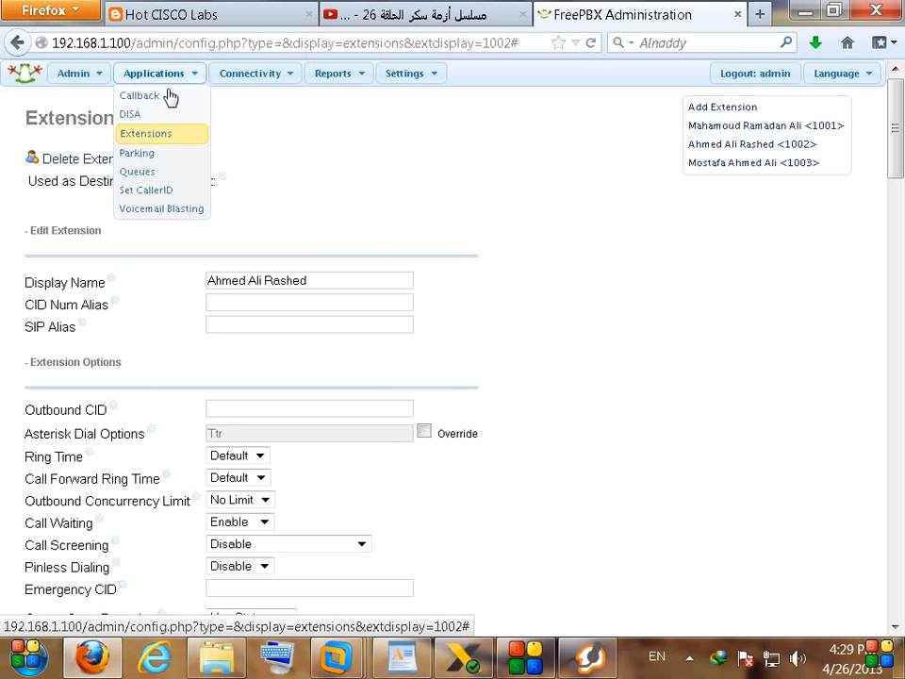
{"action": "left_click", "coordinate": [162, 106]}
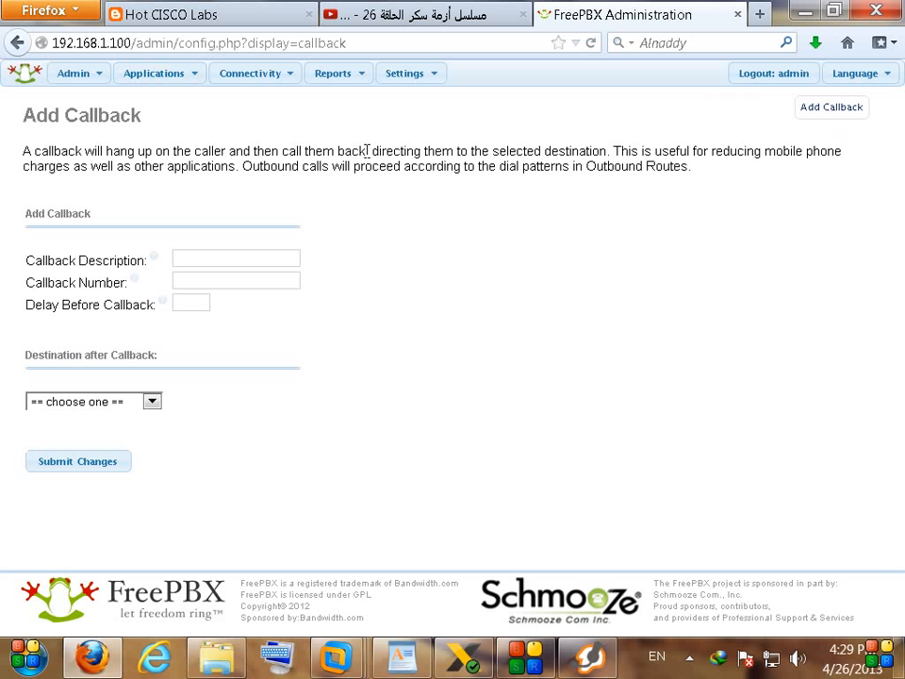
{"action": "left_click", "coordinate": [71, 407]}
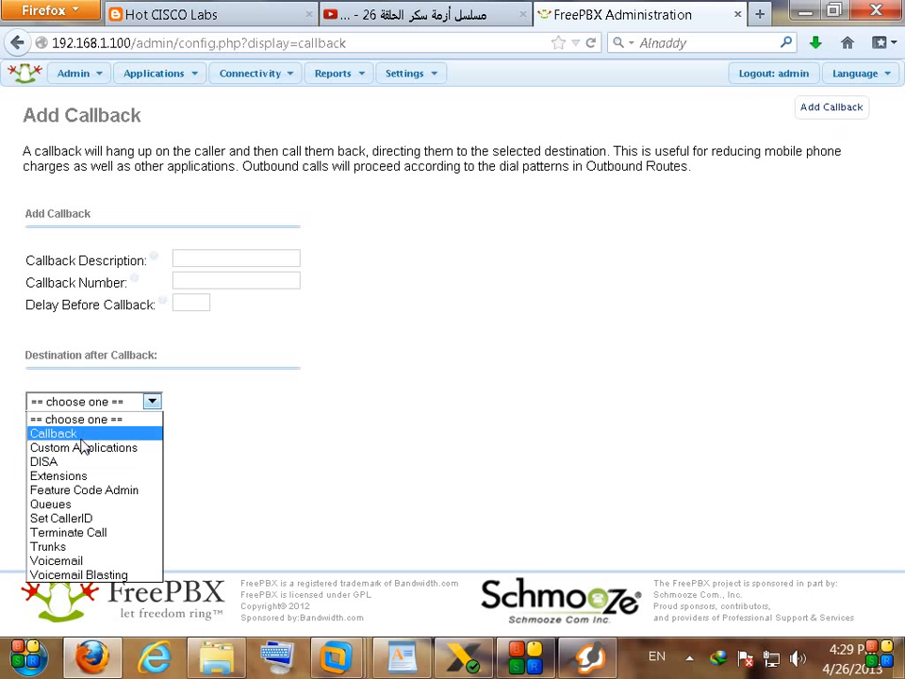
{"action": "left_click", "coordinate": [76, 433]}
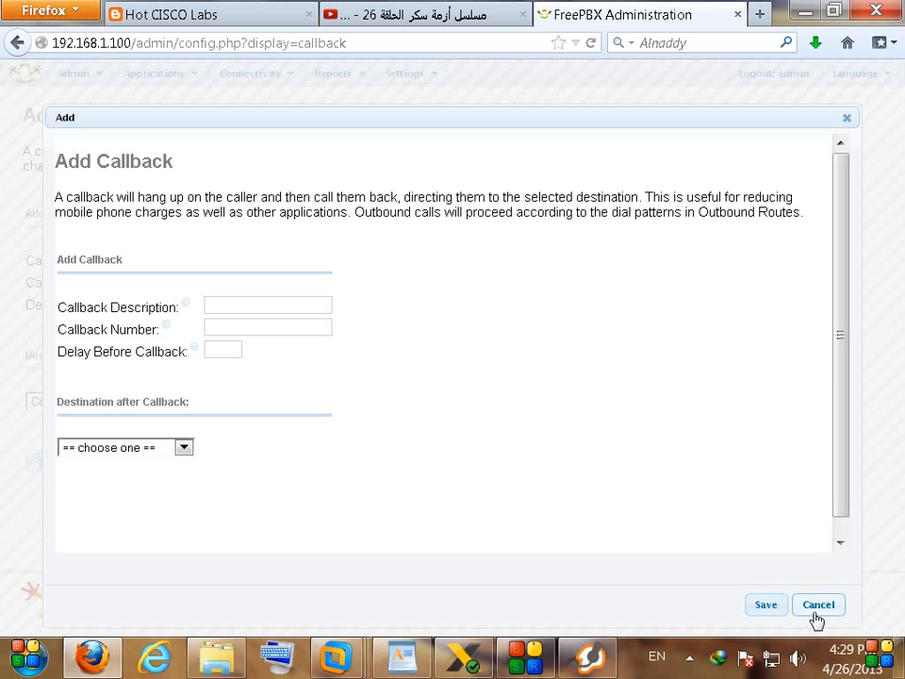
{"action": "left_click", "coordinate": [816, 606]}
{"action": "left_click", "coordinate": [110, 405]}
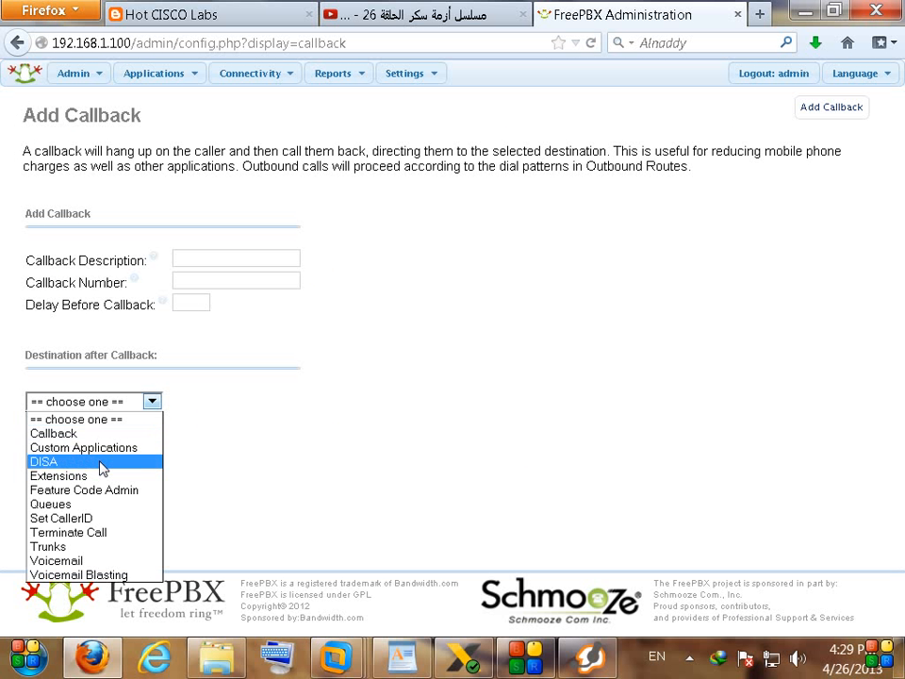
{"action": "left_click", "coordinate": [105, 476]}
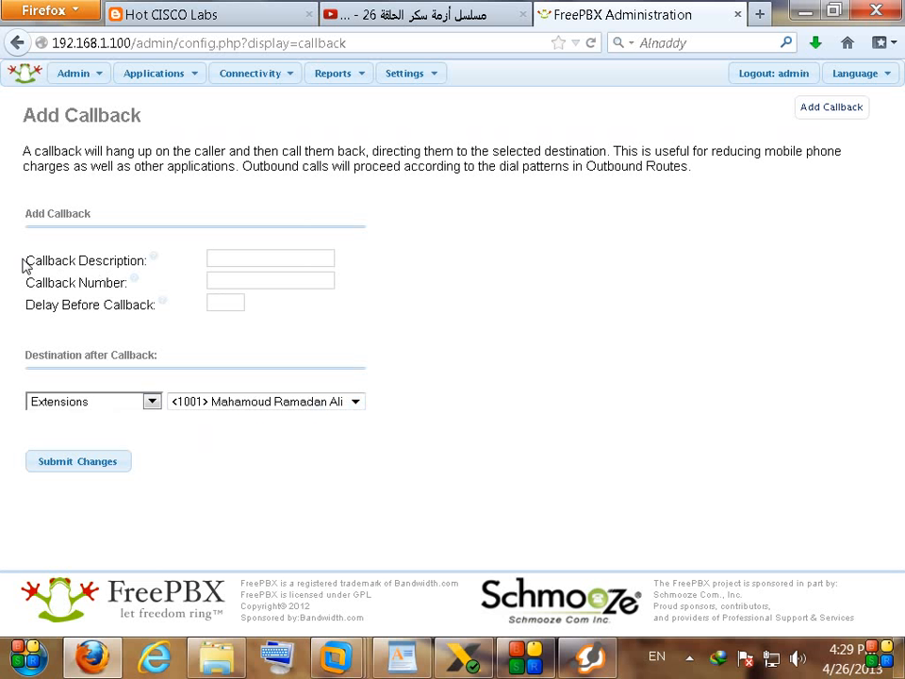
{"action": "triple_click", "coordinate": [36, 281]}
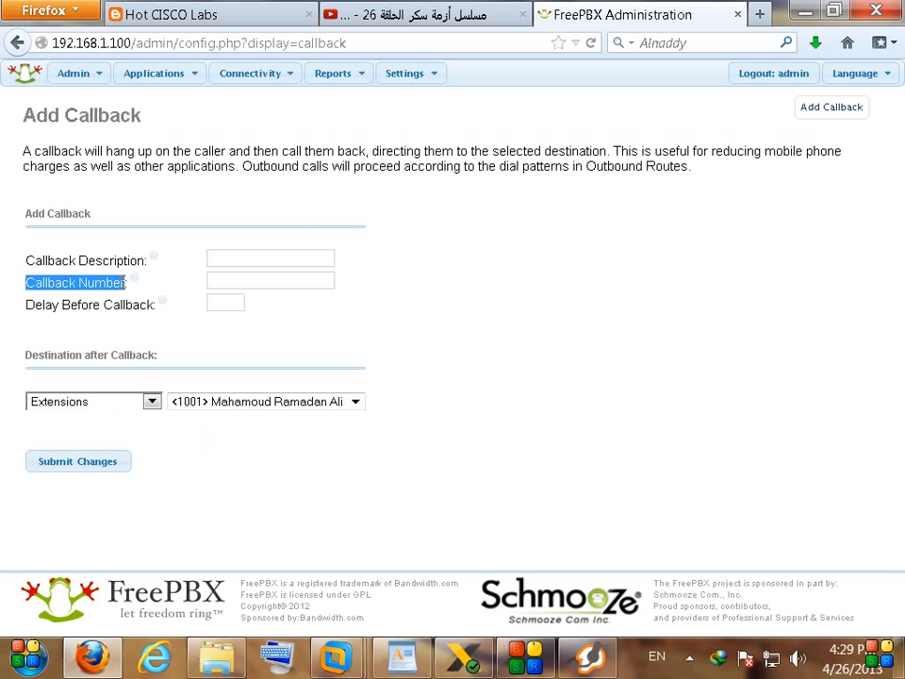
{"action": "mouse_move", "coordinate": [139, 285]}
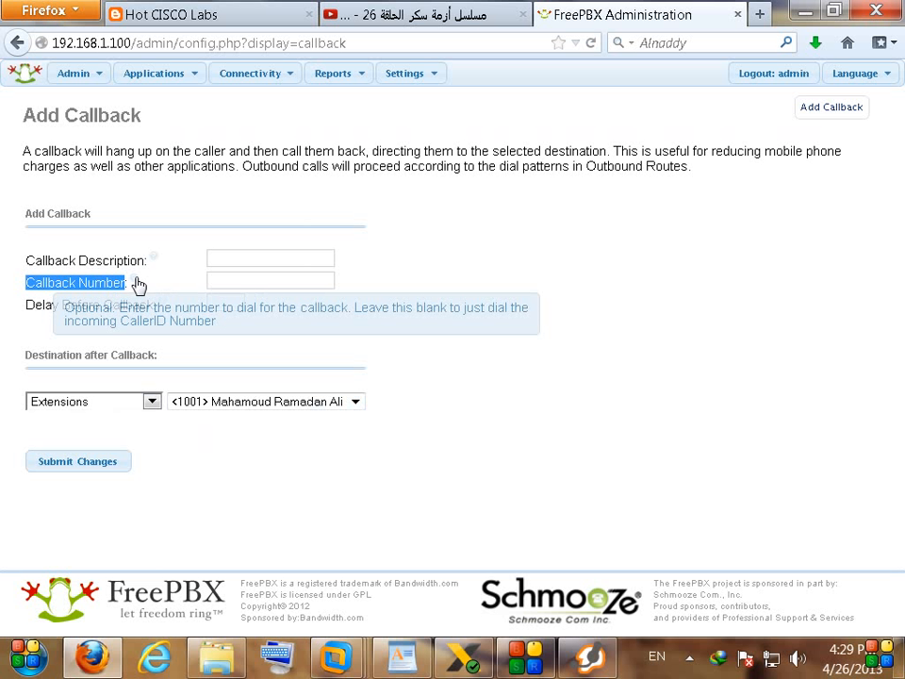
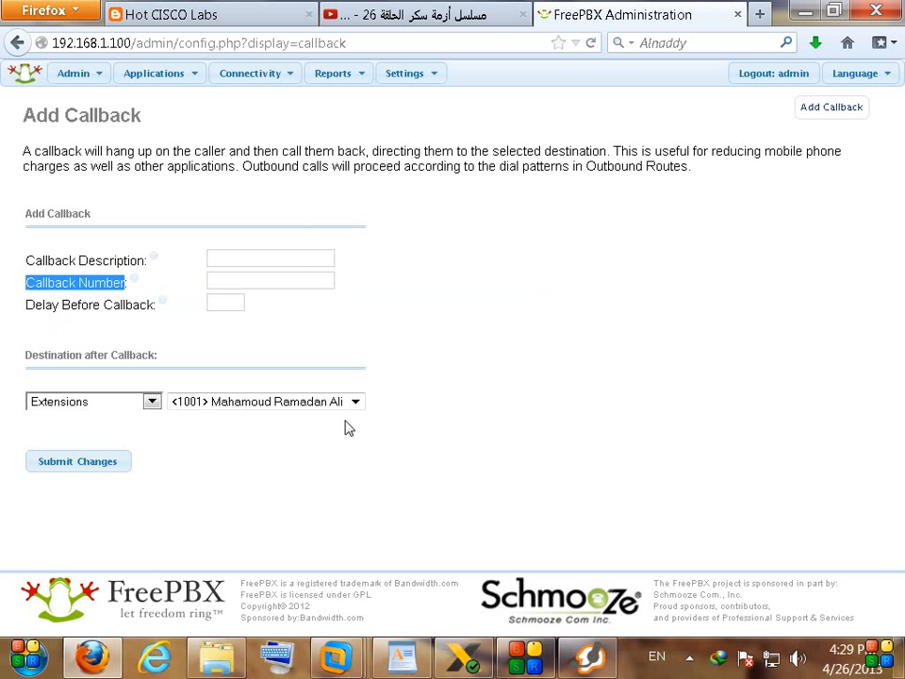
Step: Leave the callback number blank, describe the callback as 1001CB, and submit it with destination extension 1001
{"action": "left_click_drag", "start_coordinate": [28, 356], "coordinate": [85, 352]}
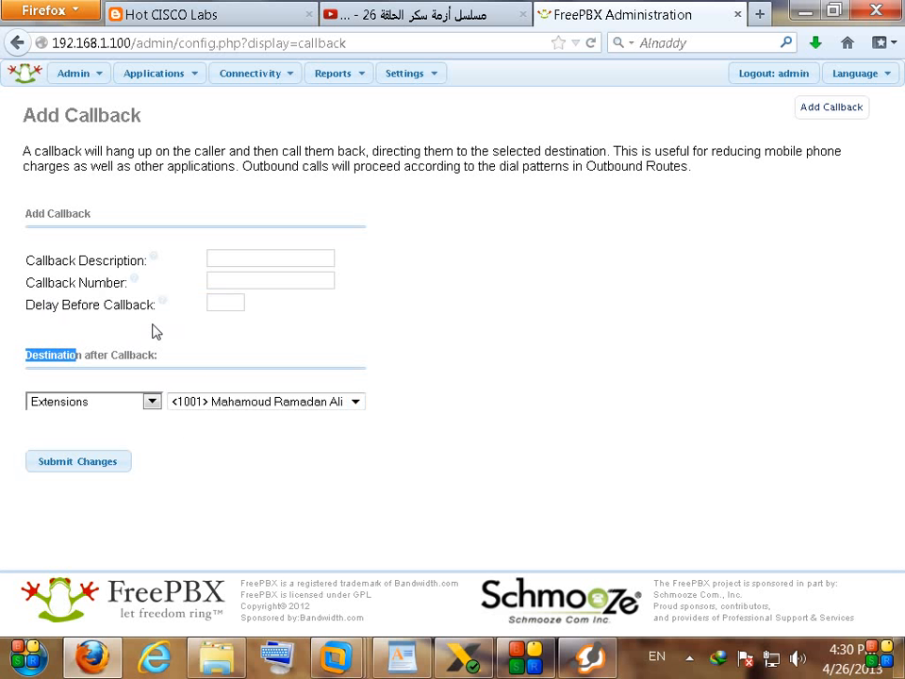
{"action": "left_click", "coordinate": [238, 283]}
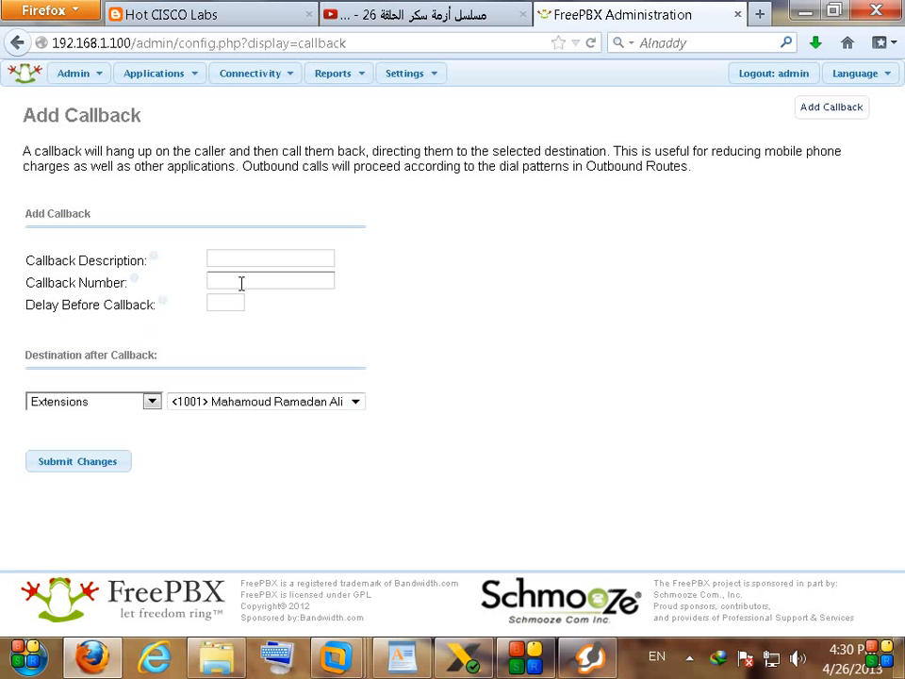
{"action": "type", "text": "100"}
{"action": "left_click_drag", "start_coordinate": [241, 284], "coordinate": [176, 290]}
{"action": "key", "text": "Delete"}
{"action": "mouse_move", "coordinate": [166, 308]}
{"action": "left_click", "coordinate": [254, 258]}
{"action": "type", "text": "1001CB"}
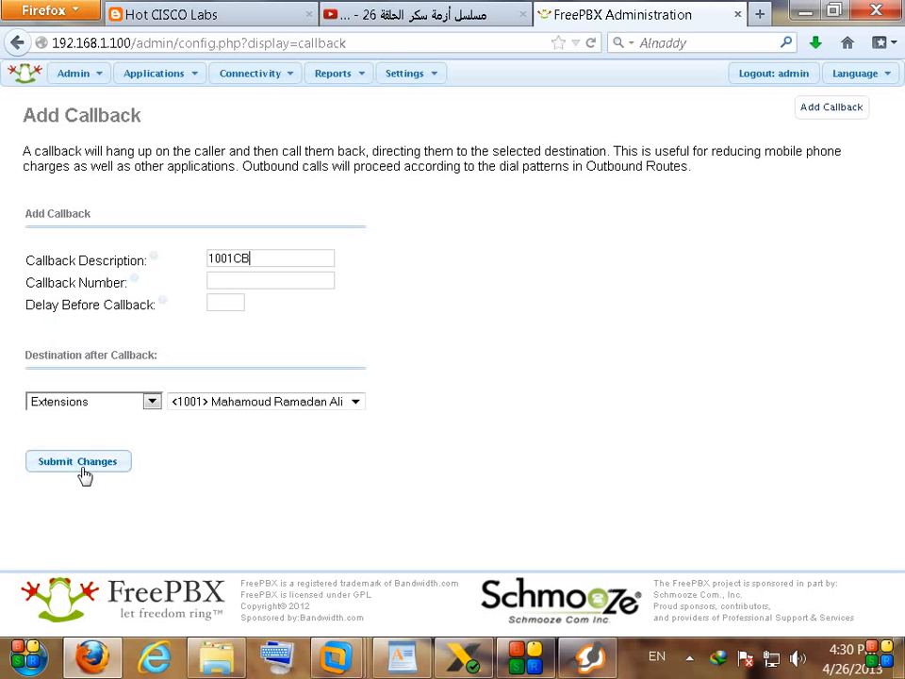
{"action": "left_click", "coordinate": [83, 474]}
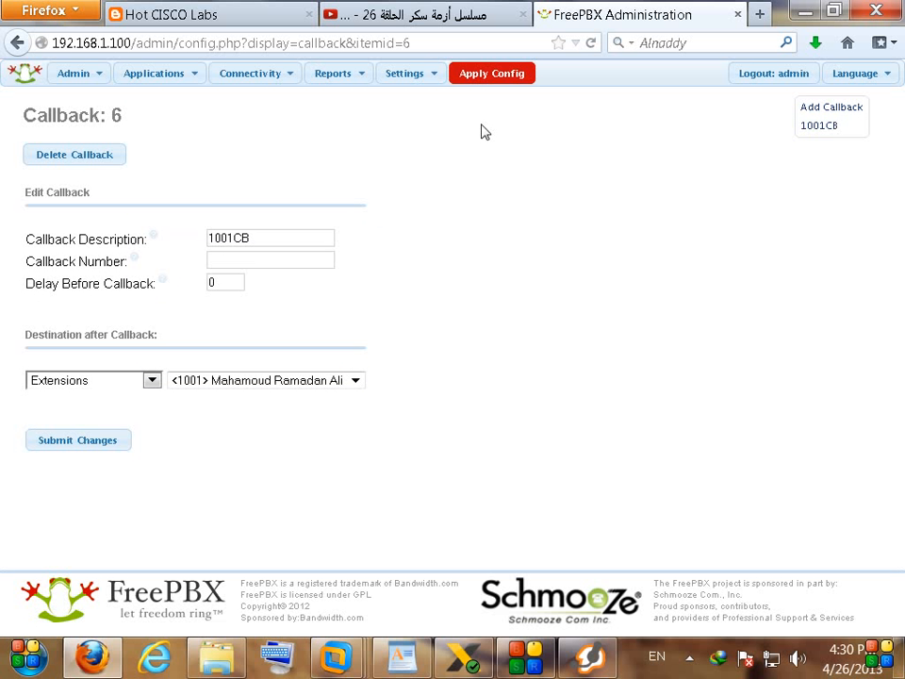
Step: Apply the saved callback and open the Incoming Route Simulation inbound route
{"action": "left_click", "coordinate": [504, 86]}
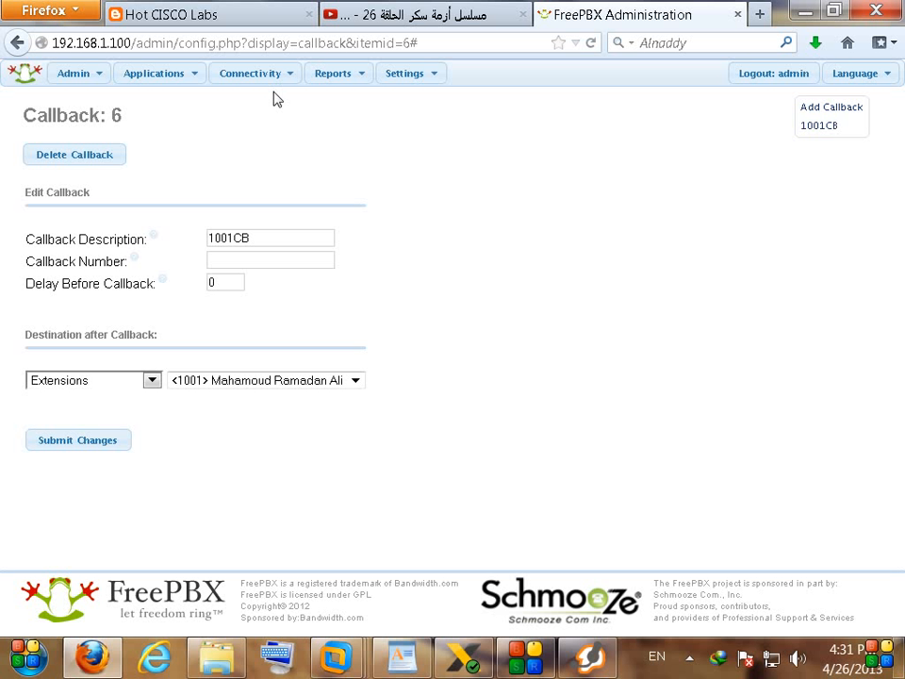
{"action": "mouse_move", "coordinate": [270, 77]}
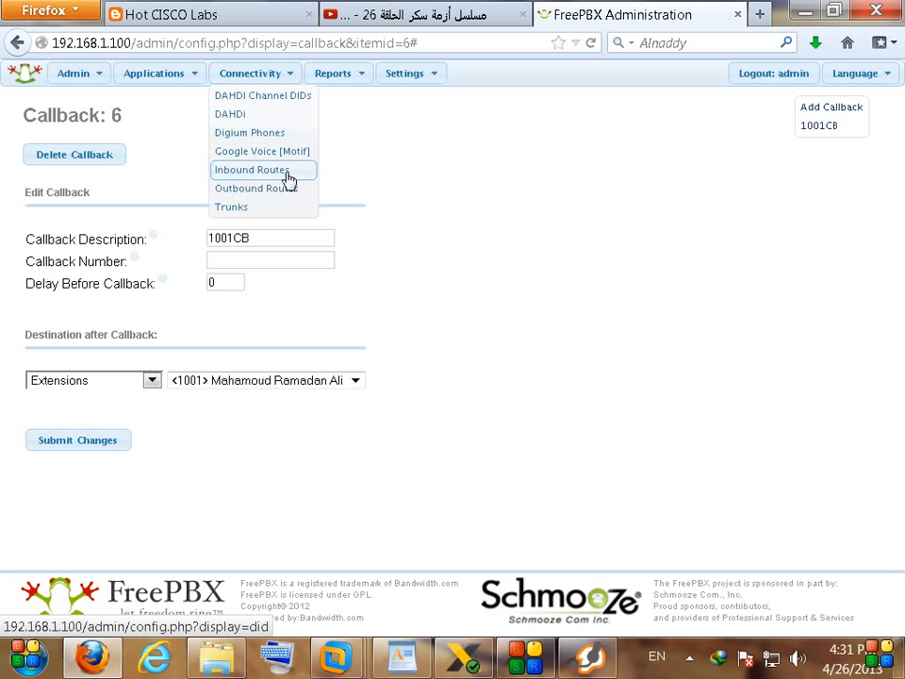
{"action": "left_click", "coordinate": [243, 171]}
{"action": "left_click", "coordinate": [771, 213]}
{"action": "scroll", "coordinate": [399, 352], "scroll_direction": "down", "scroll_amount": 4}
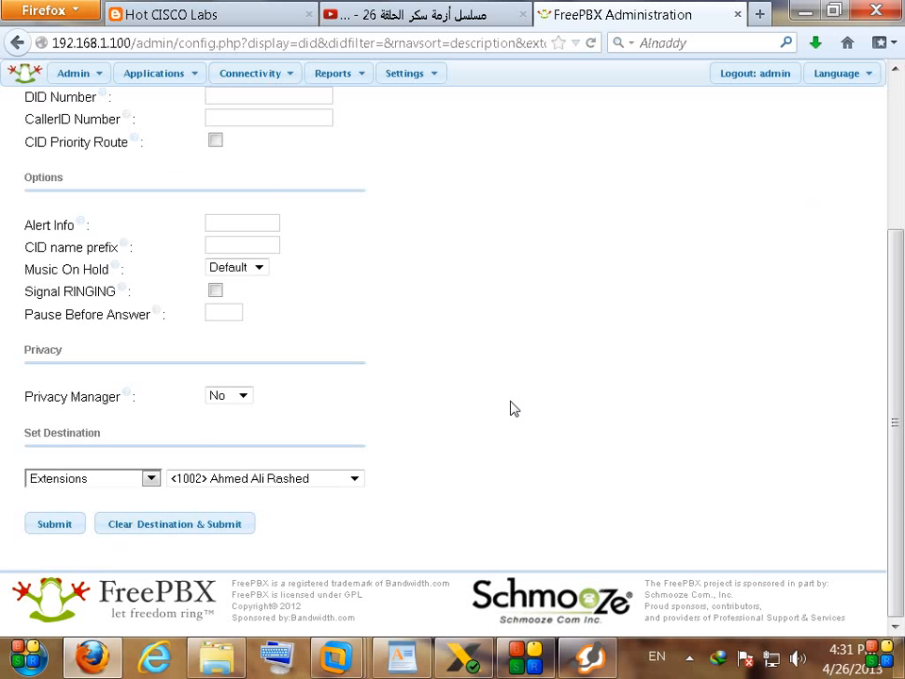
Step: Set the route's destination to Callback 1001CB, submit, and apply the configuration
{"action": "left_click", "coordinate": [121, 481]}
{"action": "left_click", "coordinate": [124, 481]}
{"action": "left_click", "coordinate": [283, 480]}
{"action": "left_click", "coordinate": [77, 477]}
{"action": "left_click", "coordinate": [77, 477]}
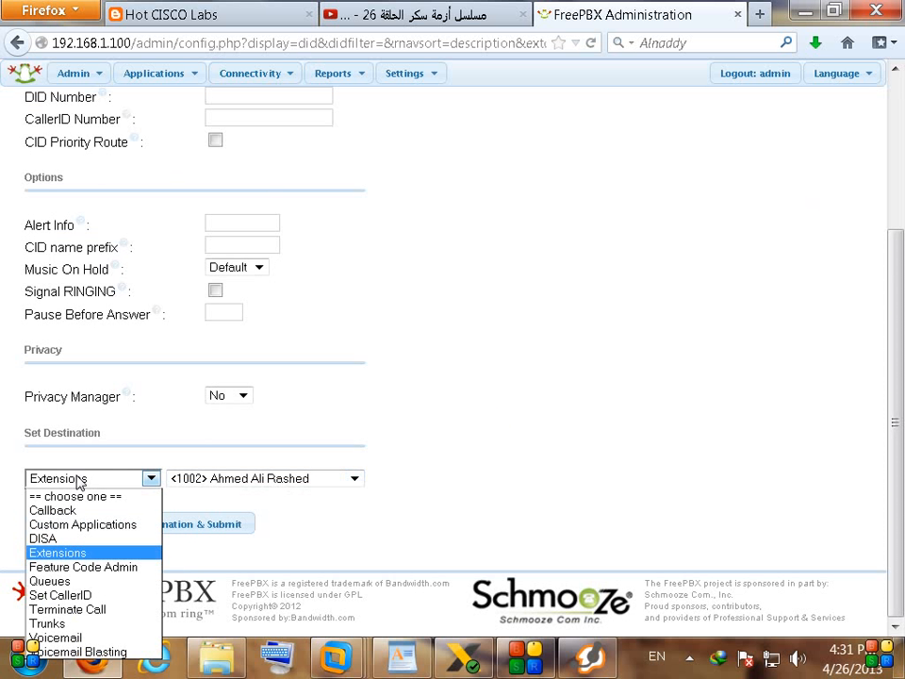
{"action": "left_click", "coordinate": [52, 509]}
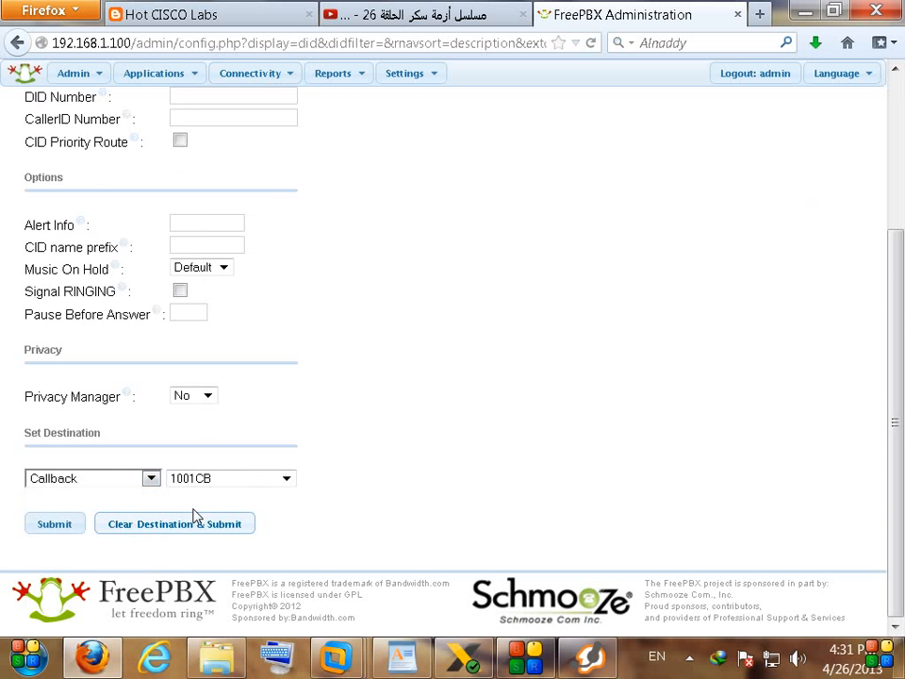
{"action": "left_click", "coordinate": [58, 524]}
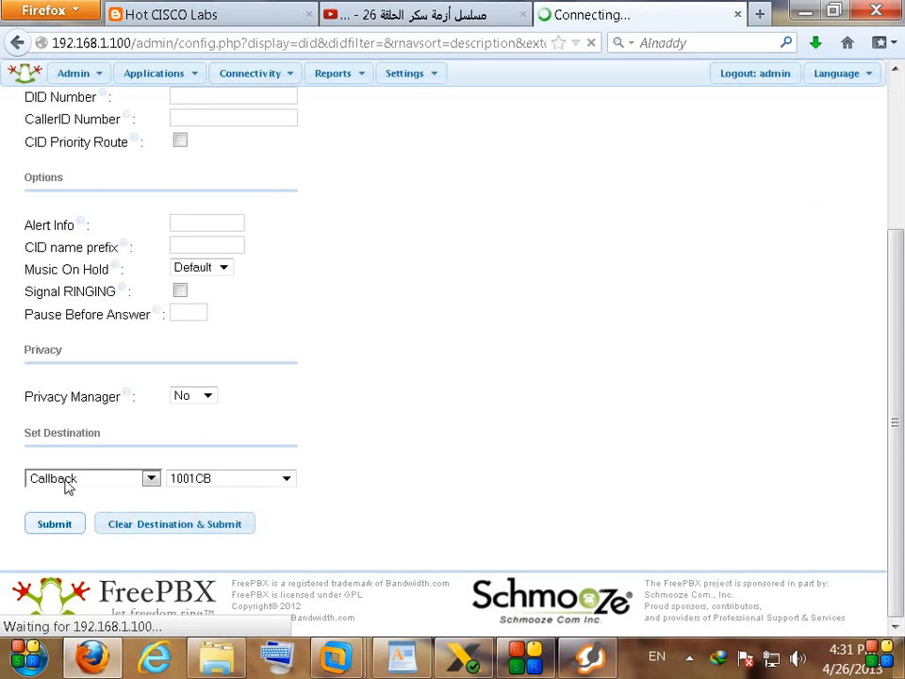
{"action": "left_click", "coordinate": [488, 77]}
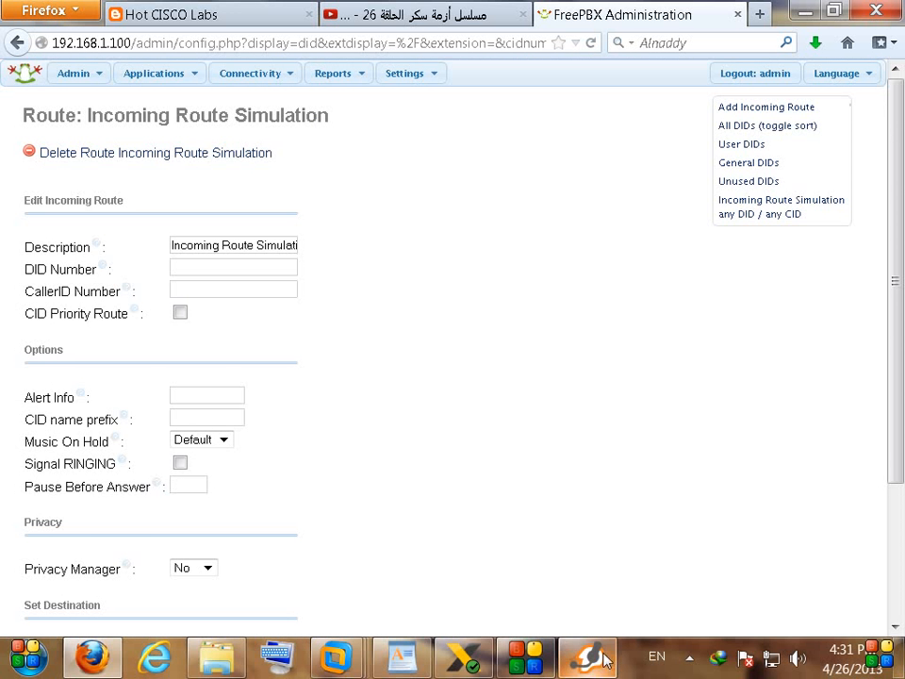
{"action": "left_click", "coordinate": [606, 655]}
Step: In Zoiper, replace the dialled 1001 with 7777 and place the call
{"action": "left_click", "coordinate": [608, 653]}
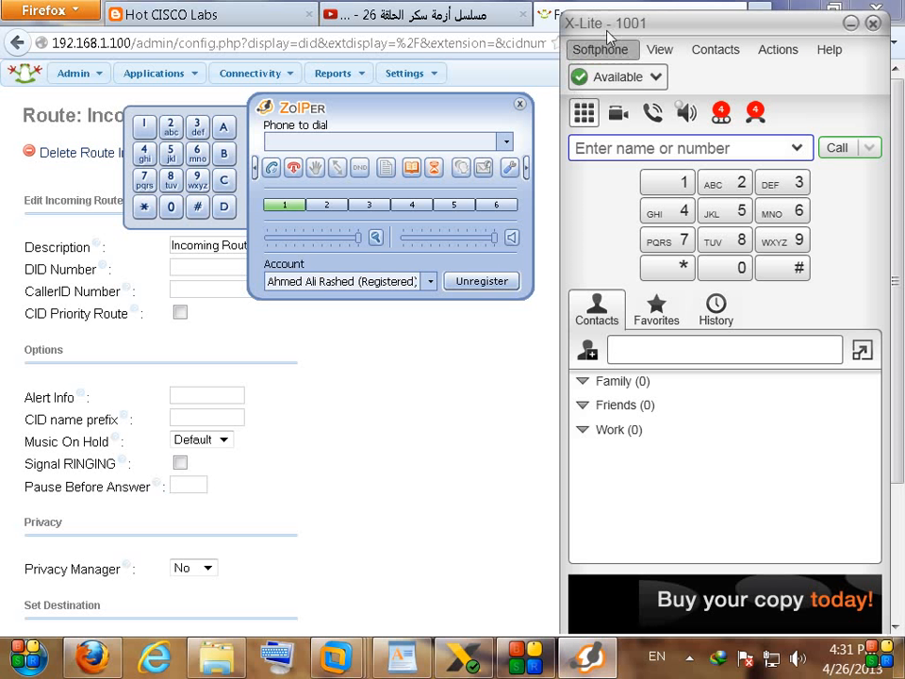
{"action": "left_click_drag", "start_coordinate": [334, 128], "coordinate": [297, 174]}
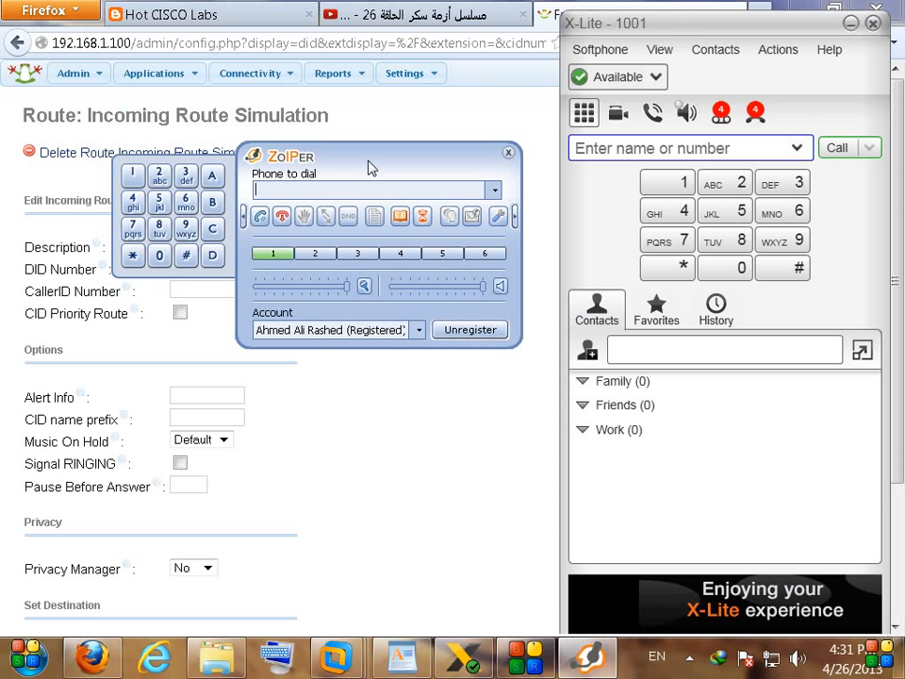
{"action": "left_click_drag", "start_coordinate": [370, 166], "coordinate": [309, 168]}
{"action": "left_click", "coordinate": [71, 176]}
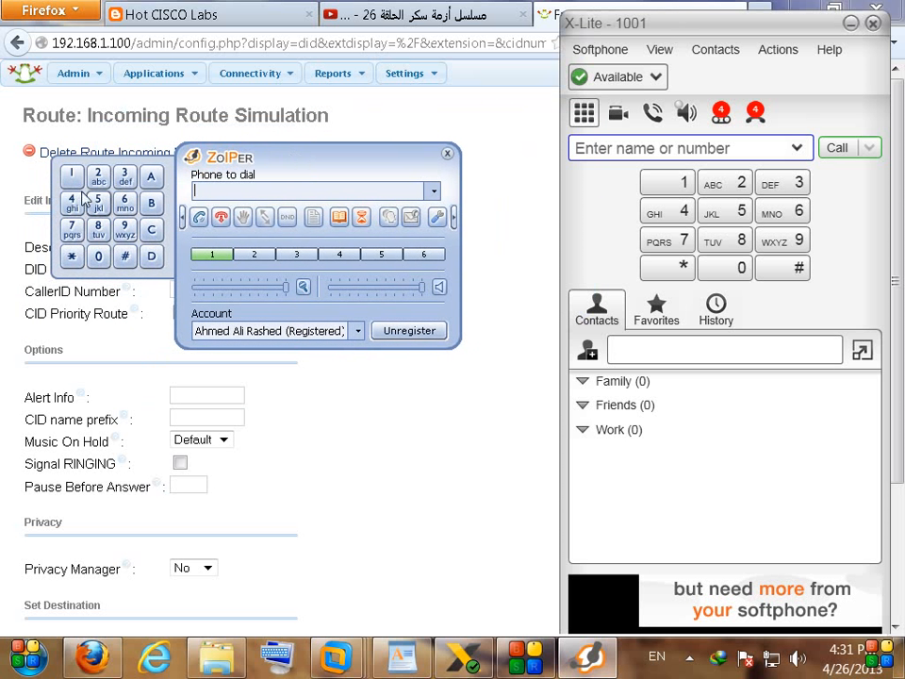
{"action": "left_click", "coordinate": [97, 256]}
{"action": "left_click", "coordinate": [97, 256]}
{"action": "left_click", "coordinate": [70, 175]}
{"action": "double_click", "coordinate": [230, 192]}
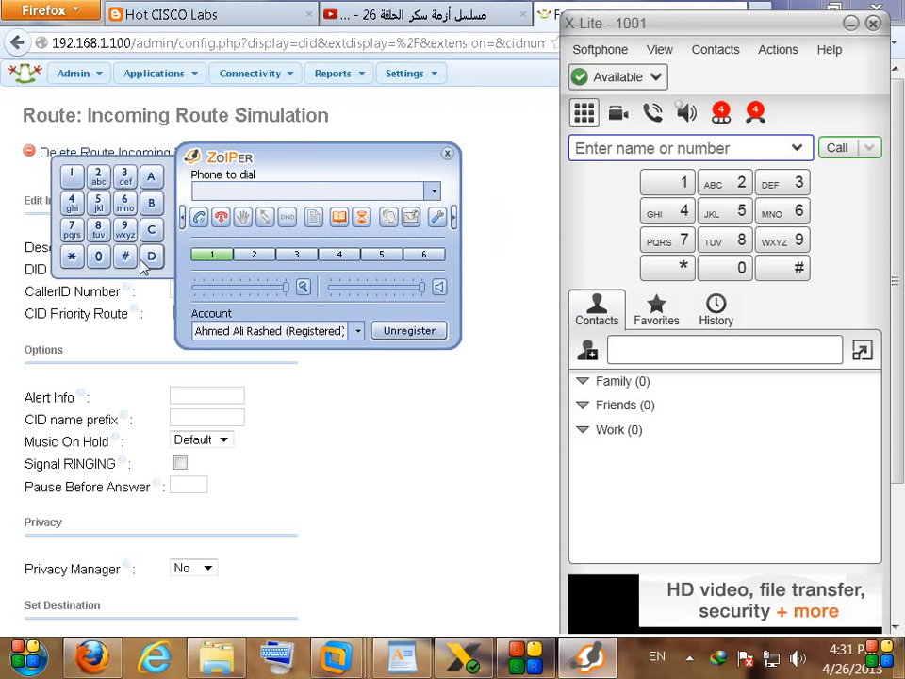
{"action": "left_click", "coordinate": [73, 230]}
{"action": "left_click", "coordinate": [73, 230]}
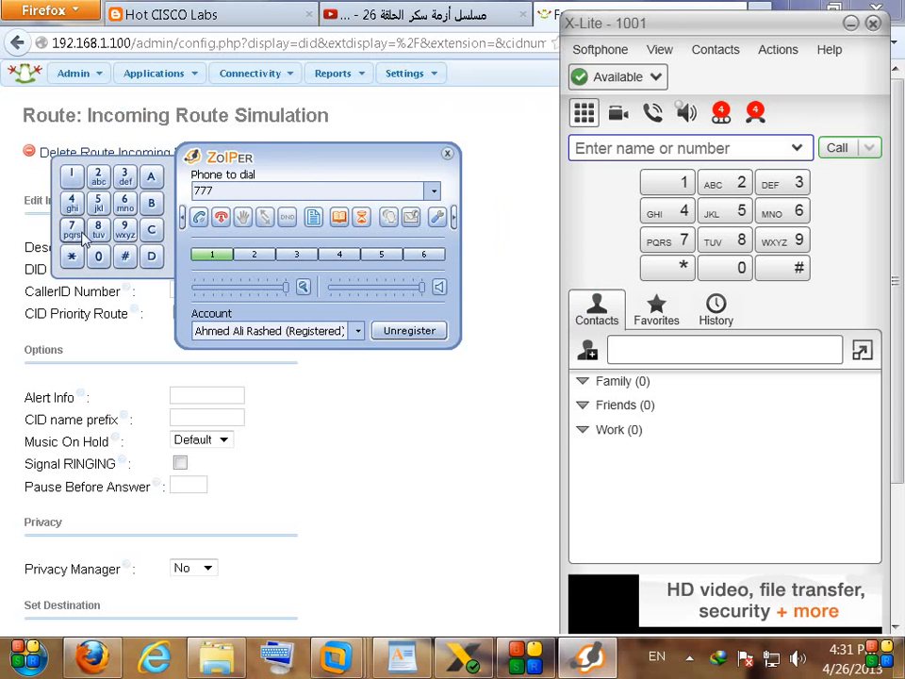
{"action": "left_click", "coordinate": [73, 230]}
{"action": "left_click", "coordinate": [198, 218]}
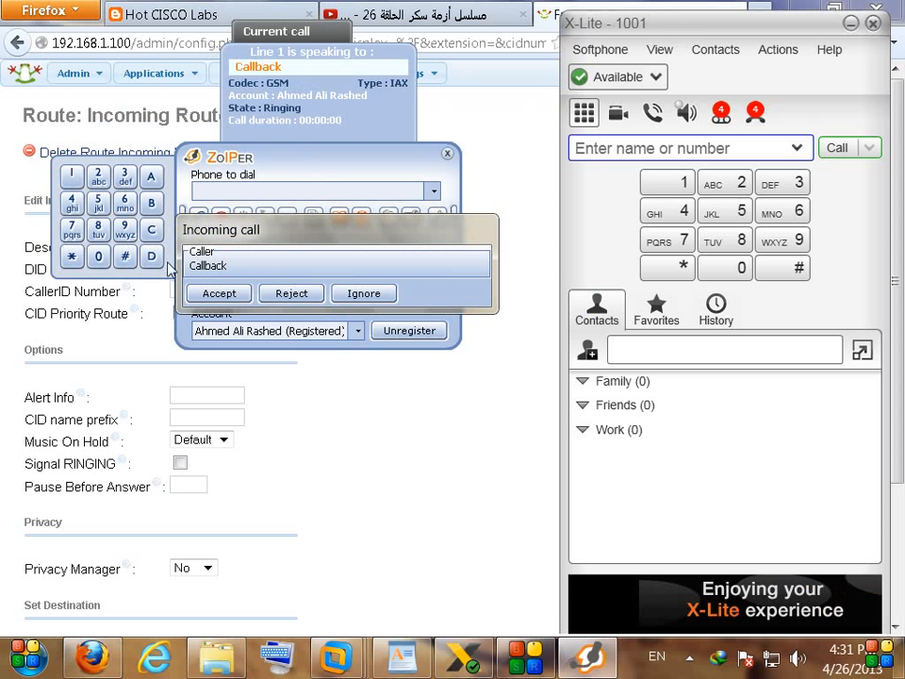
Step: Accept the callback in Zoiper, answer it on X-Lite, then hang up
{"action": "left_click_drag", "start_coordinate": [274, 234], "coordinate": [348, 266]}
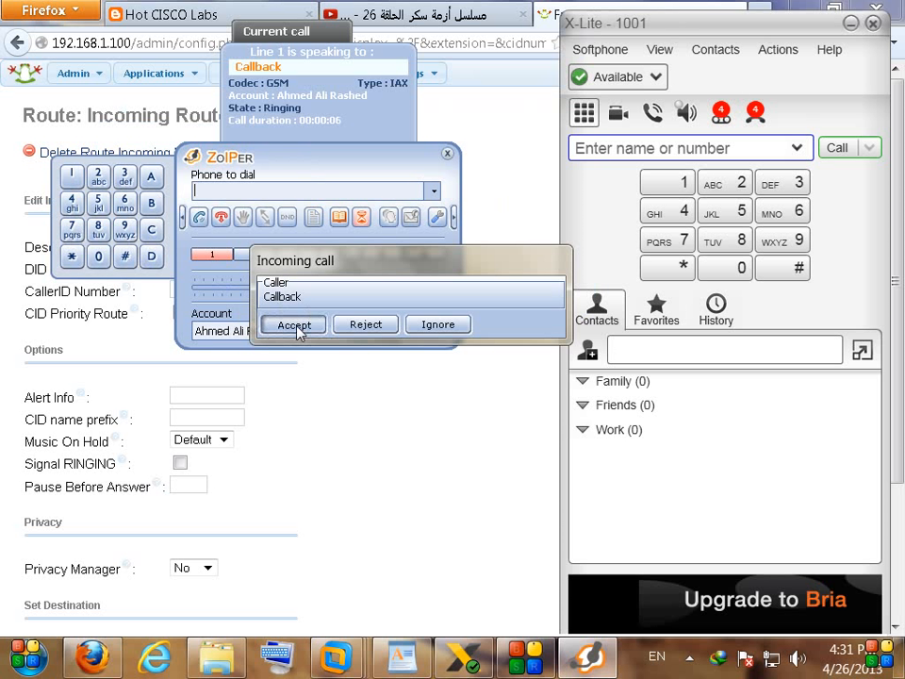
{"action": "left_click", "coordinate": [296, 328]}
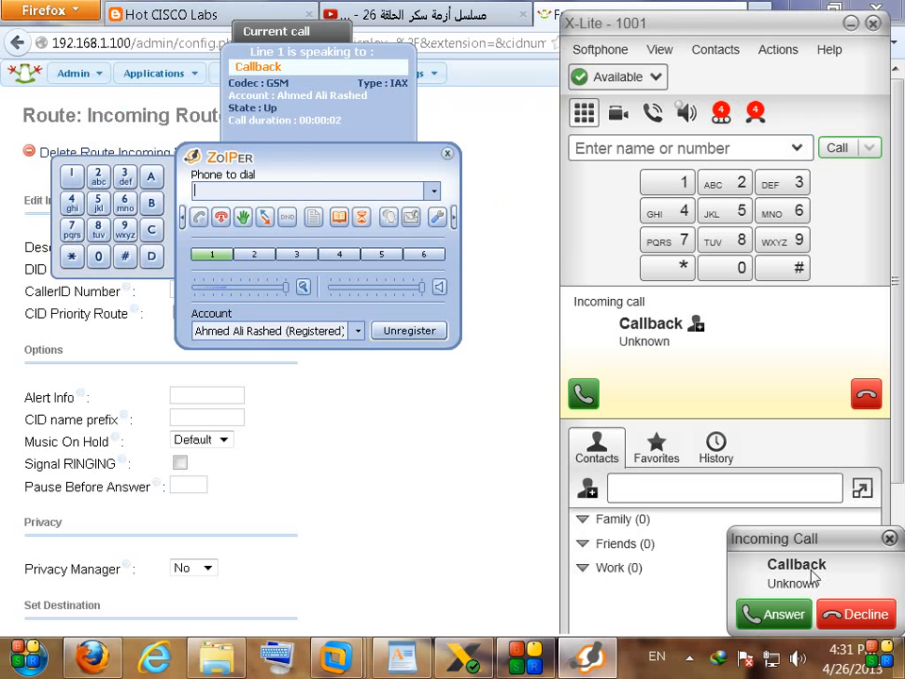
{"action": "left_click_drag", "start_coordinate": [812, 591], "coordinate": [650, 292]}
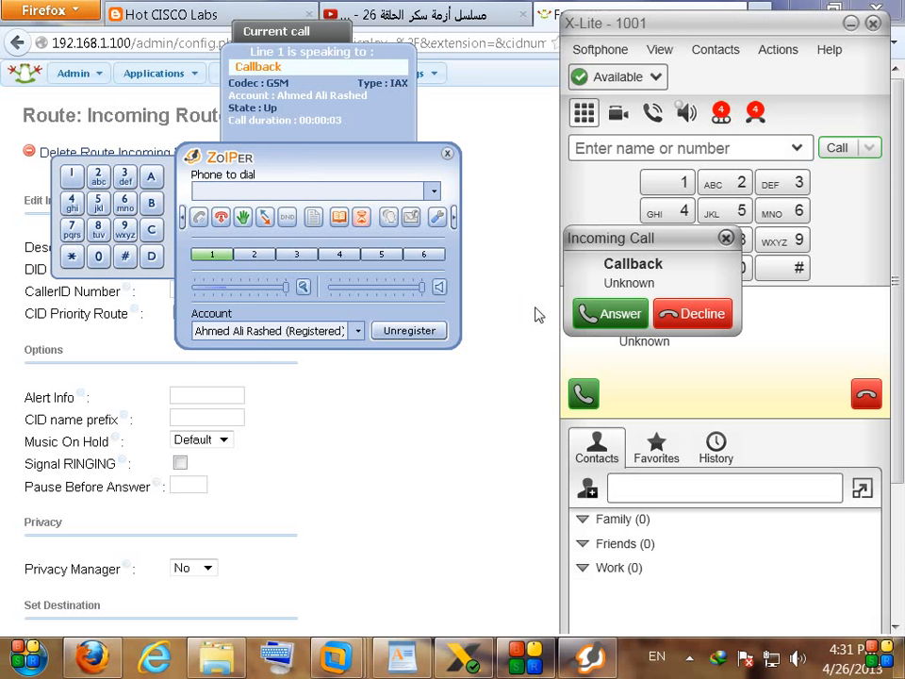
{"action": "left_click", "coordinate": [608, 315]}
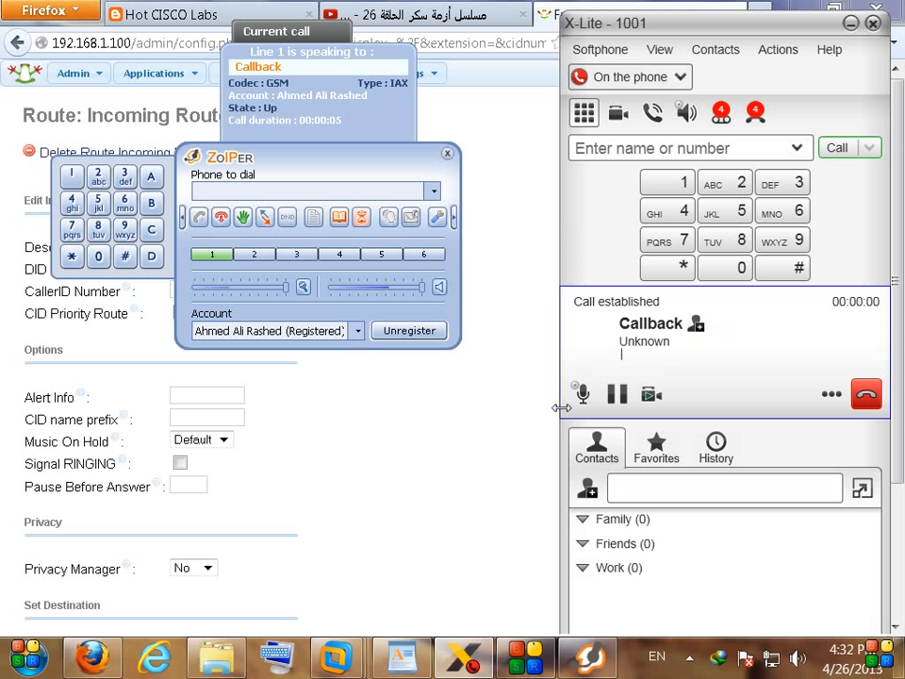
{"action": "left_click", "coordinate": [222, 218]}
{"action": "left_click", "coordinate": [429, 509]}
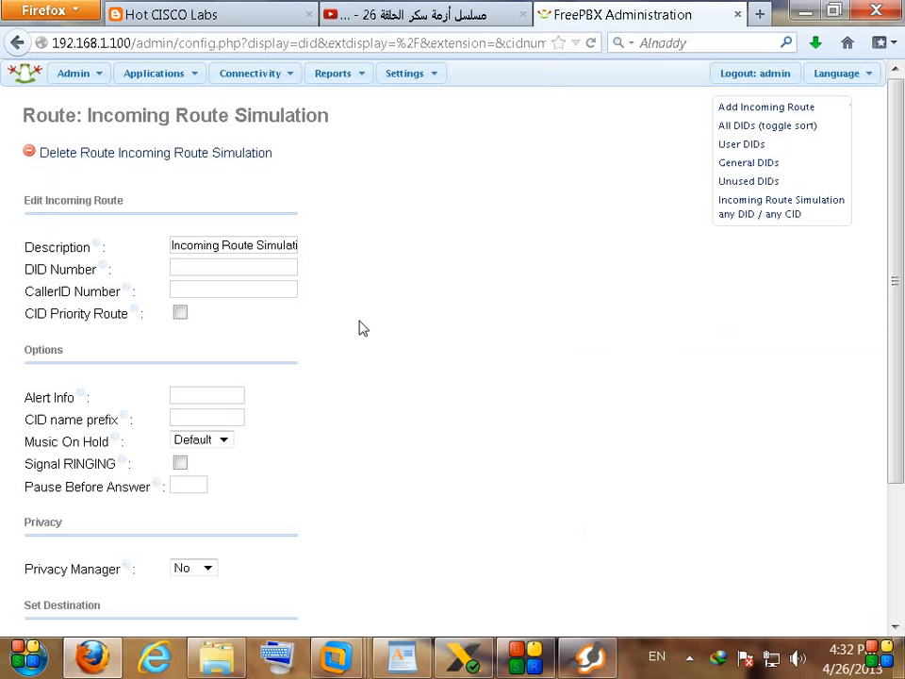
{"action": "left_click", "coordinate": [403, 657]}
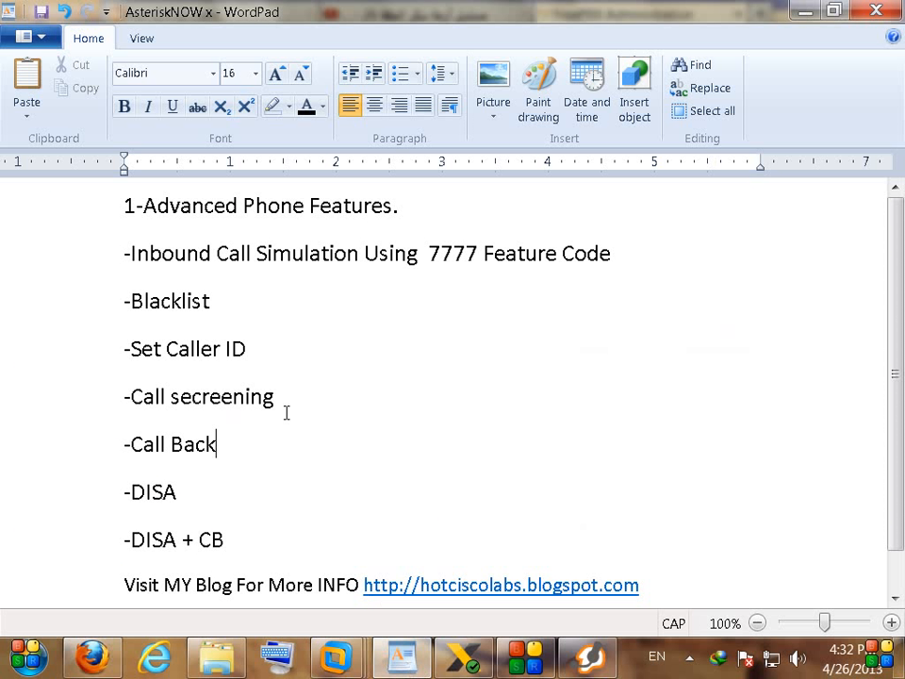
{"action": "double_click", "coordinate": [161, 491]}
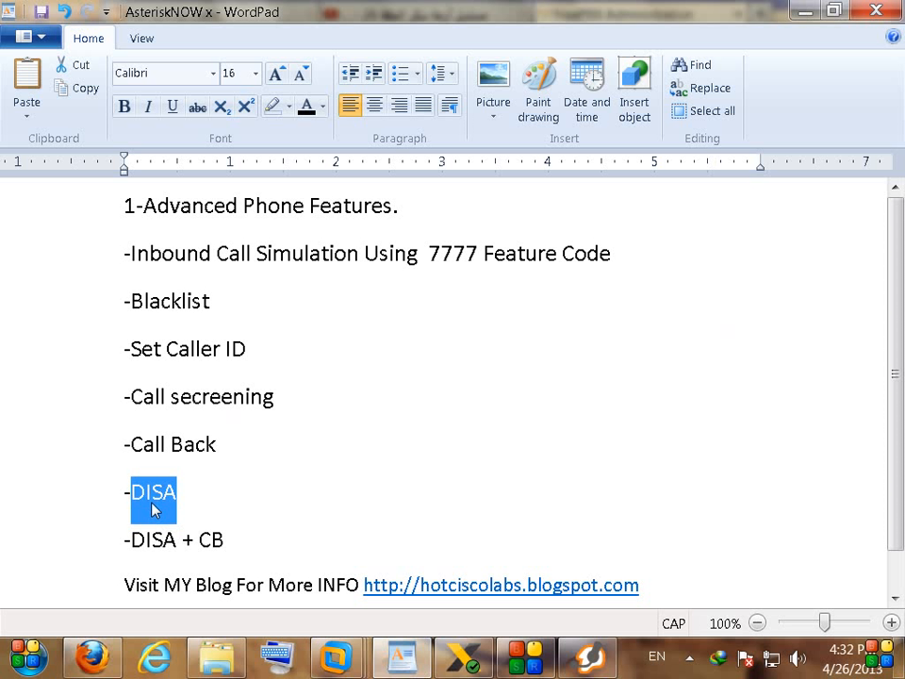
{"action": "left_click", "coordinate": [204, 506]}
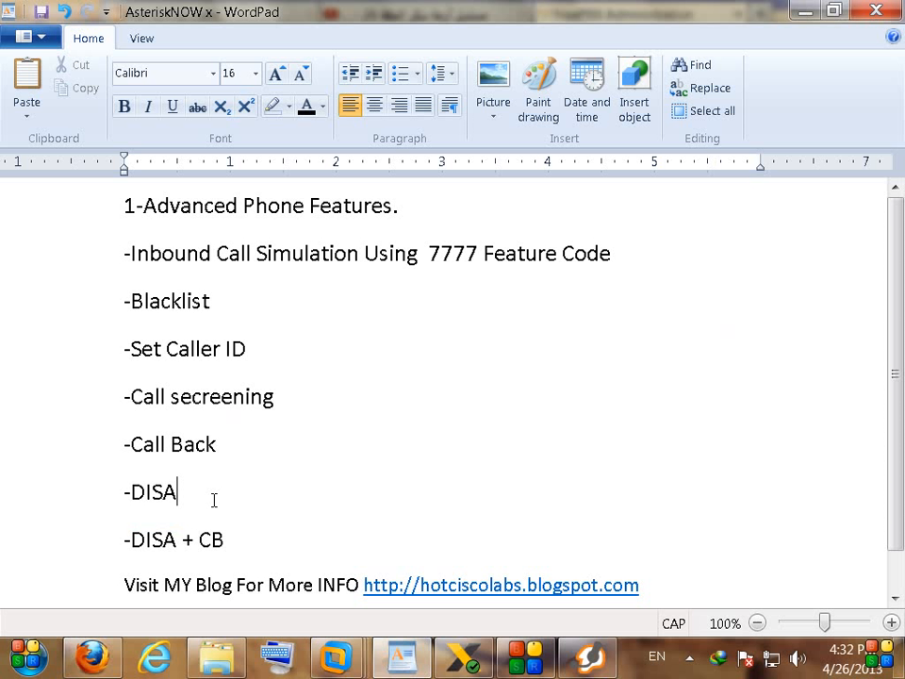
{"action": "double_click", "coordinate": [197, 496]}
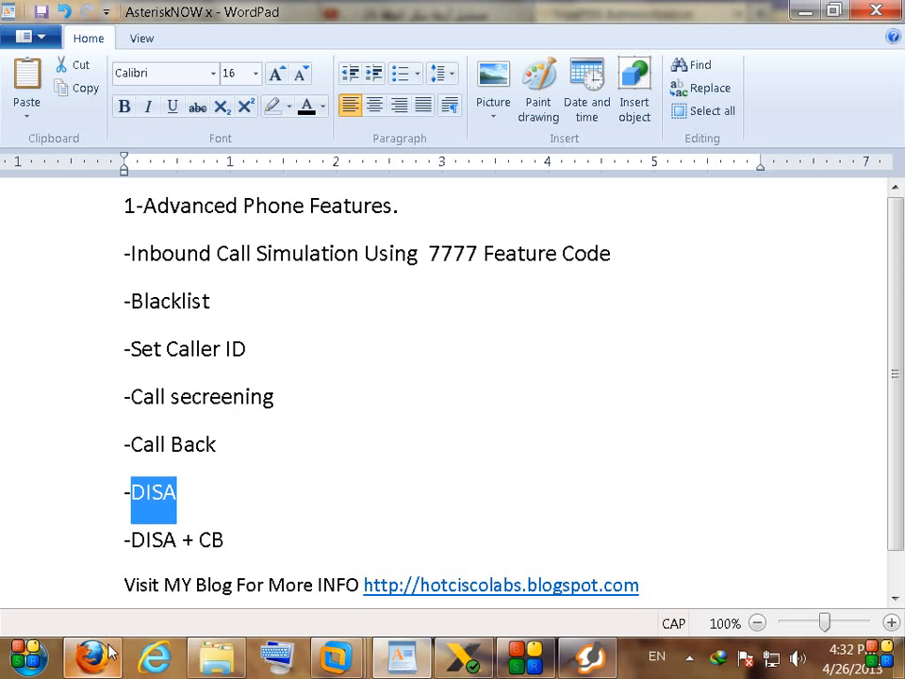
{"action": "left_click", "coordinate": [372, 476]}
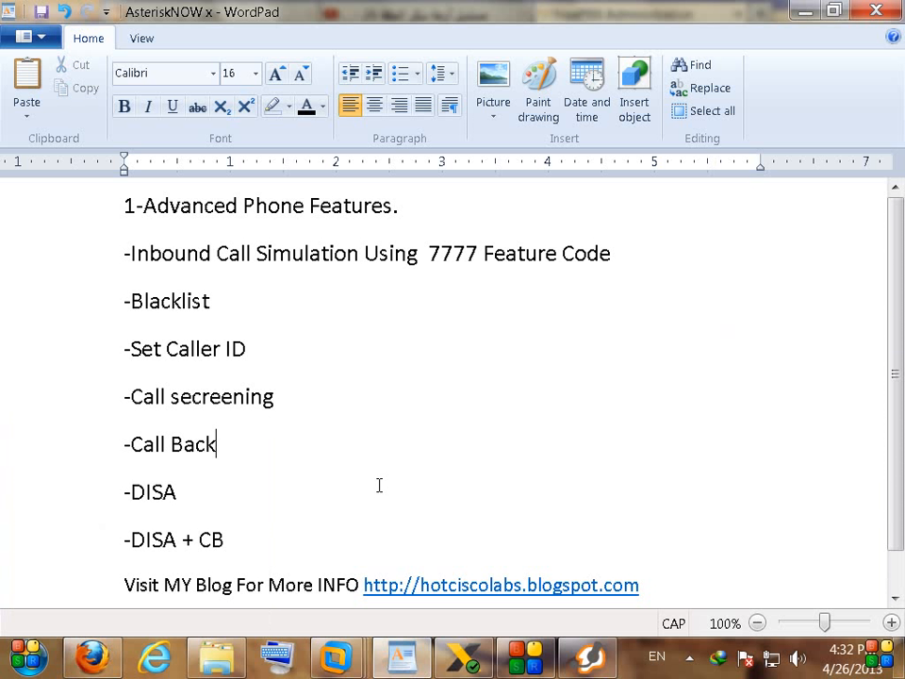
{"action": "double_click", "coordinate": [215, 487]}
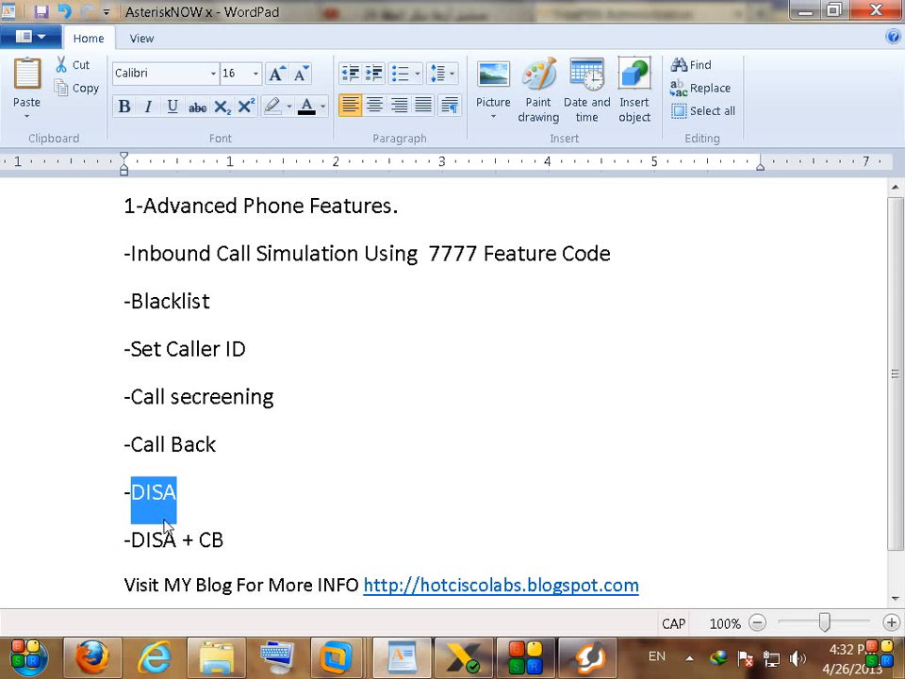
{"action": "left_click", "coordinate": [209, 495]}
{"action": "double_click", "coordinate": [142, 491]}
{"action": "left_click", "coordinate": [211, 495]}
{"action": "double_click", "coordinate": [148, 491]}
{"action": "left_click", "coordinate": [92, 657]}
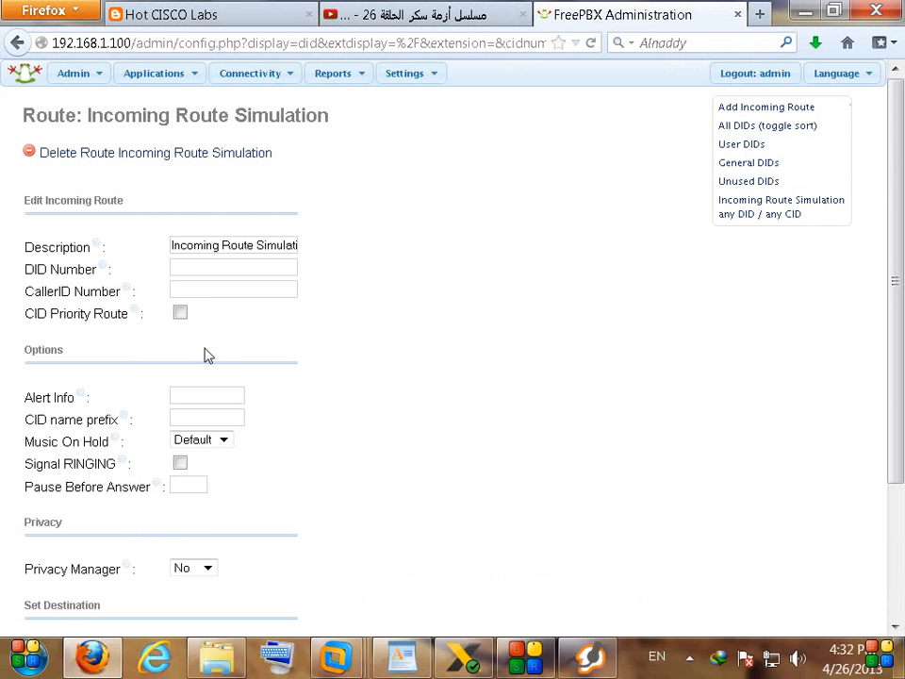
Step: On the DISA page, name the new DISA 'Asterisk DISA'
{"action": "mouse_move", "coordinate": [149, 83]}
{"action": "left_click", "coordinate": [144, 114]}
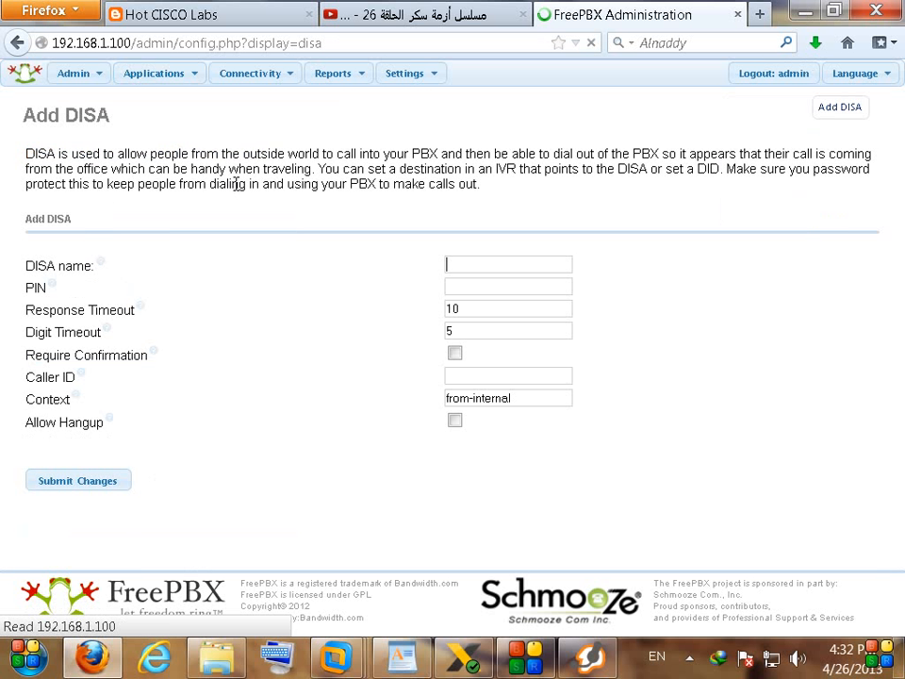
{"action": "left_click", "coordinate": [567, 262]}
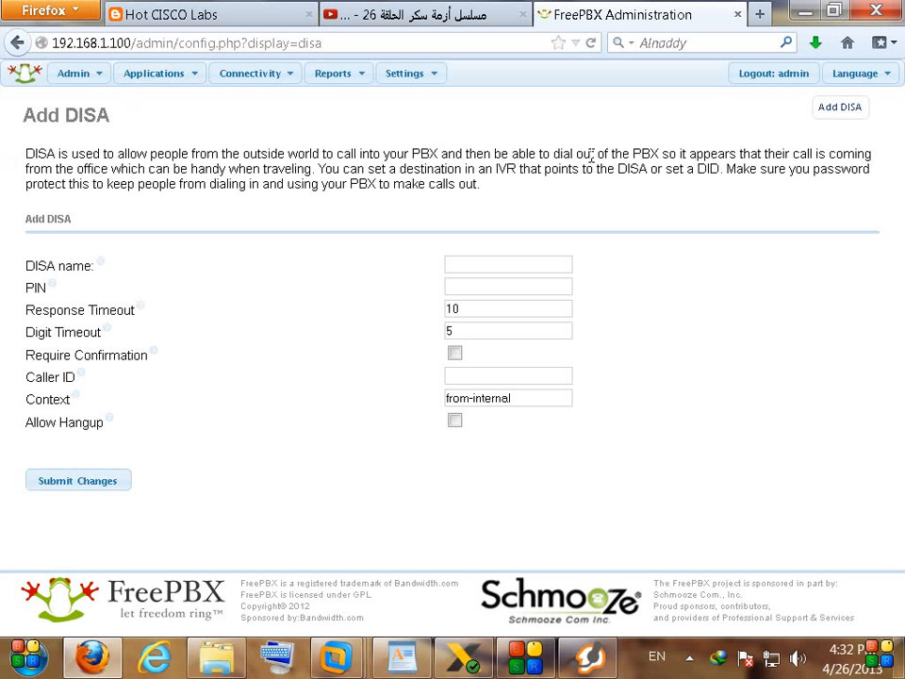
{"action": "left_click_drag", "start_coordinate": [595, 155], "coordinate": [607, 154]}
{"action": "left_click", "coordinate": [491, 263]}
{"action": "double_click", "coordinate": [40, 266]}
{"action": "right_click", "coordinate": [44, 271]}
{"action": "left_click", "coordinate": [90, 281]}
{"action": "left_click", "coordinate": [480, 266]}
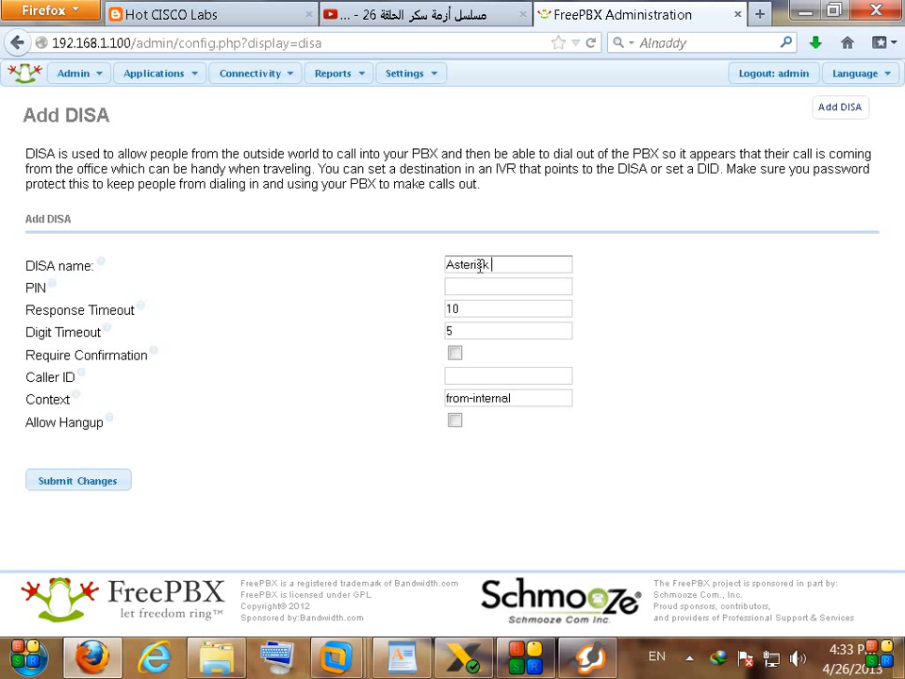
{"action": "type", "text": "Asterisk"}
{"action": "key", "text": "ctrl+v"}
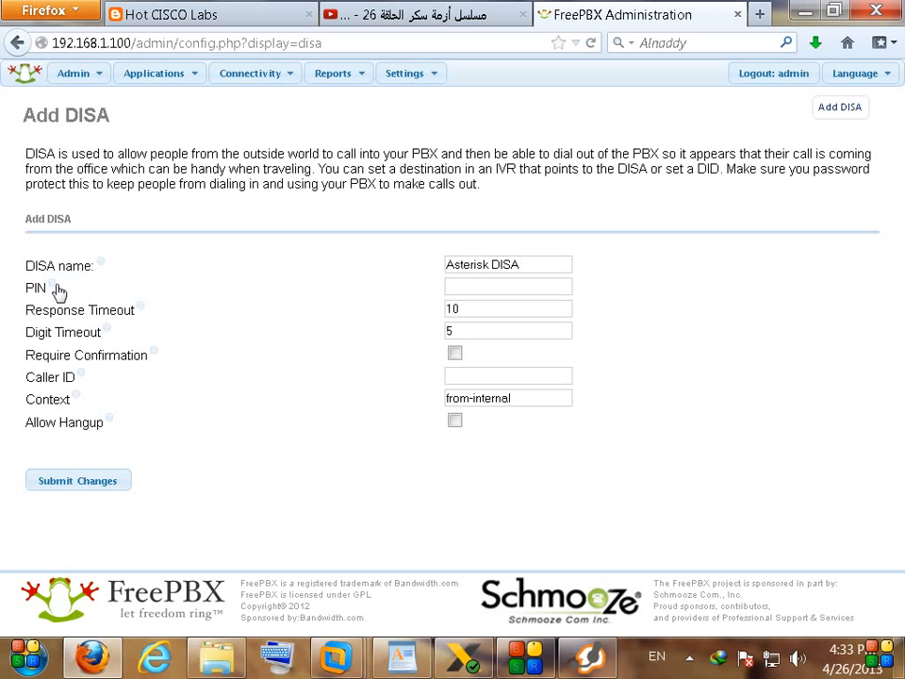
Step: Submit the Asterisk DISA with response timeout 10 and digit timeout 5, and apply the configuration
{"action": "mouse_move", "coordinate": [57, 292]}
{"action": "left_click_drag", "start_coordinate": [25, 309], "coordinate": [75, 310]}
{"action": "left_click_drag", "start_coordinate": [25, 332], "coordinate": [90, 331]}
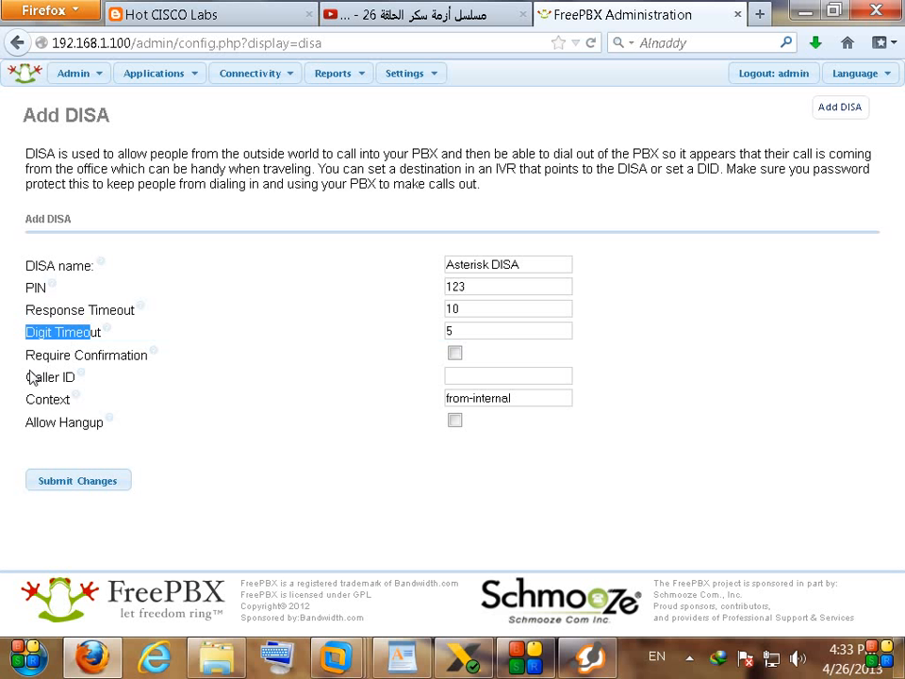
{"action": "left_click_drag", "start_coordinate": [26, 310], "coordinate": [139, 387]}
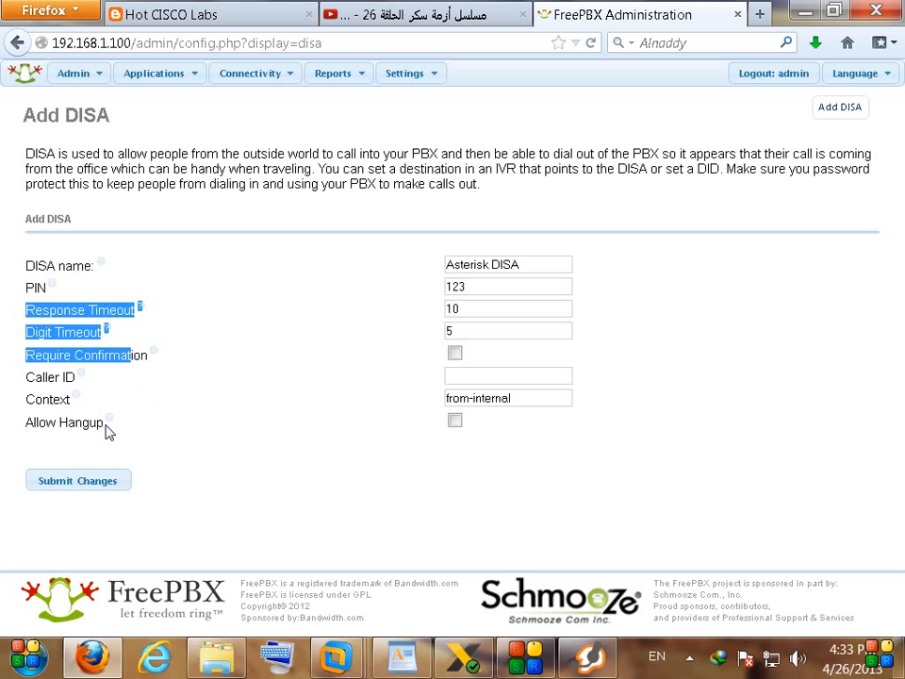
{"action": "left_click", "coordinate": [123, 482]}
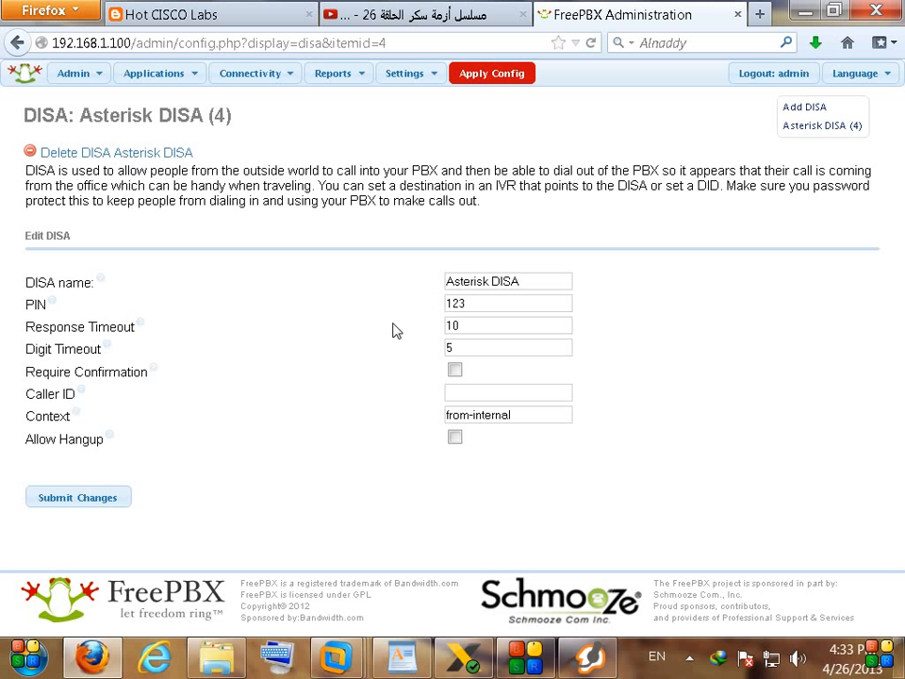
{"action": "left_click", "coordinate": [490, 76]}
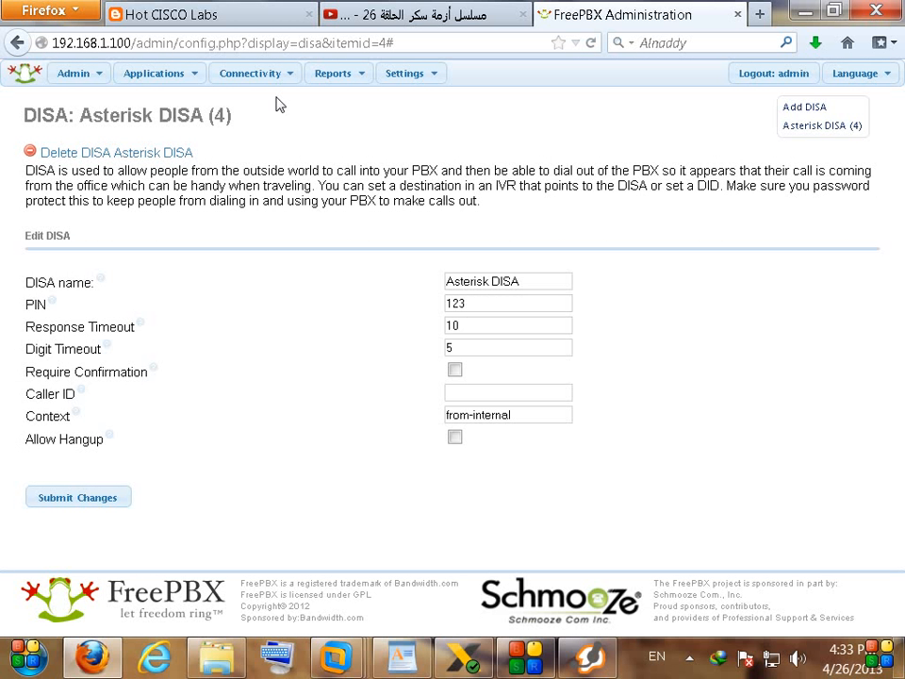
{"action": "mouse_move", "coordinate": [269, 85]}
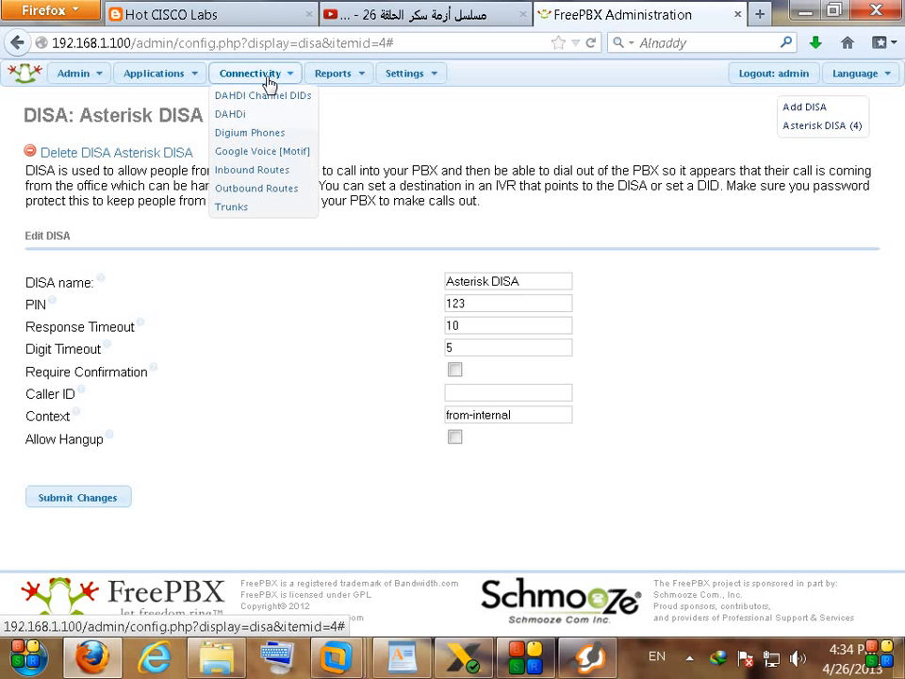
{"action": "left_click", "coordinate": [264, 172]}
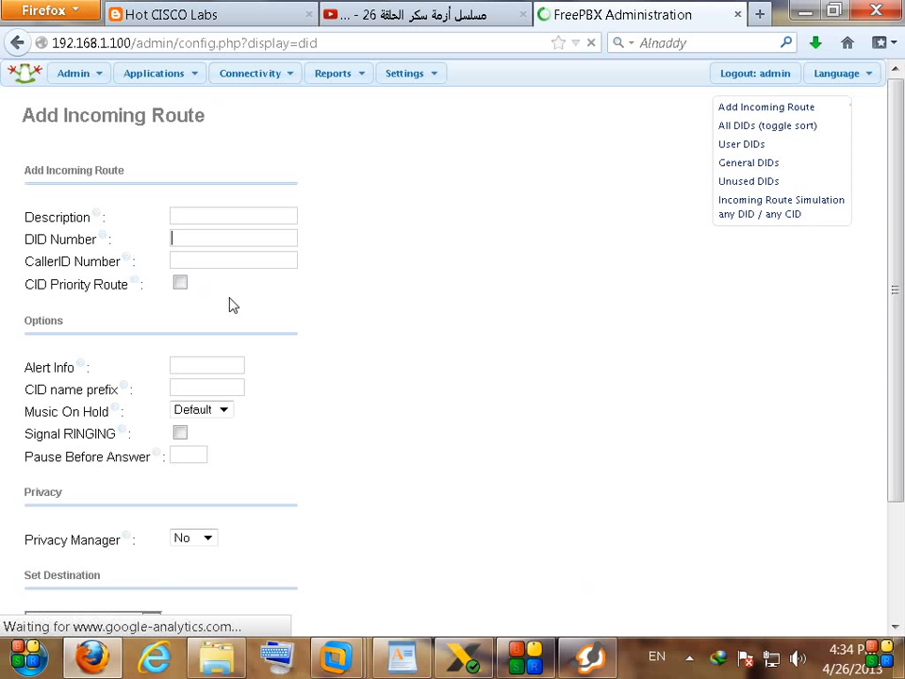
Step: Change Incoming Route Simulation's destination from Callback to DISA Asterisk DISA, submit, and apply
{"action": "left_click", "coordinate": [804, 216]}
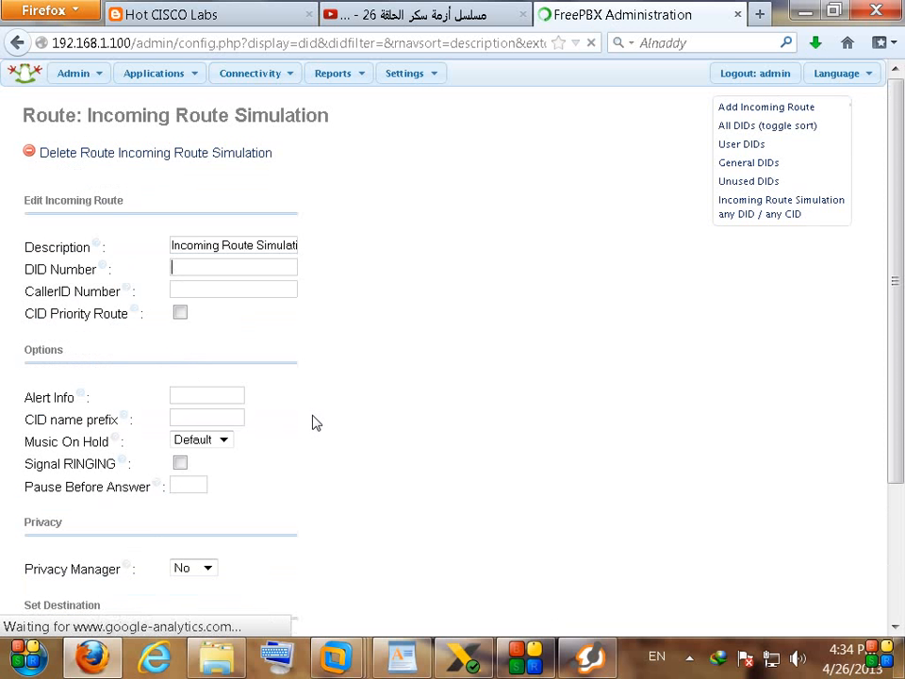
{"action": "scroll", "coordinate": [349, 435], "scroll_direction": "down", "scroll_amount": 3}
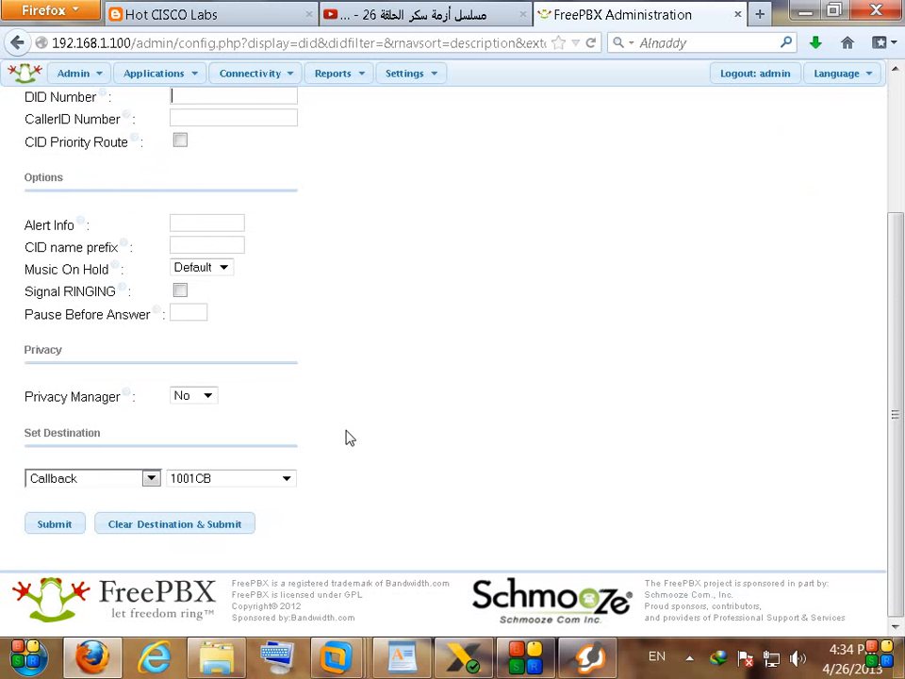
{"action": "left_click", "coordinate": [101, 481]}
{"action": "left_click", "coordinate": [85, 538]}
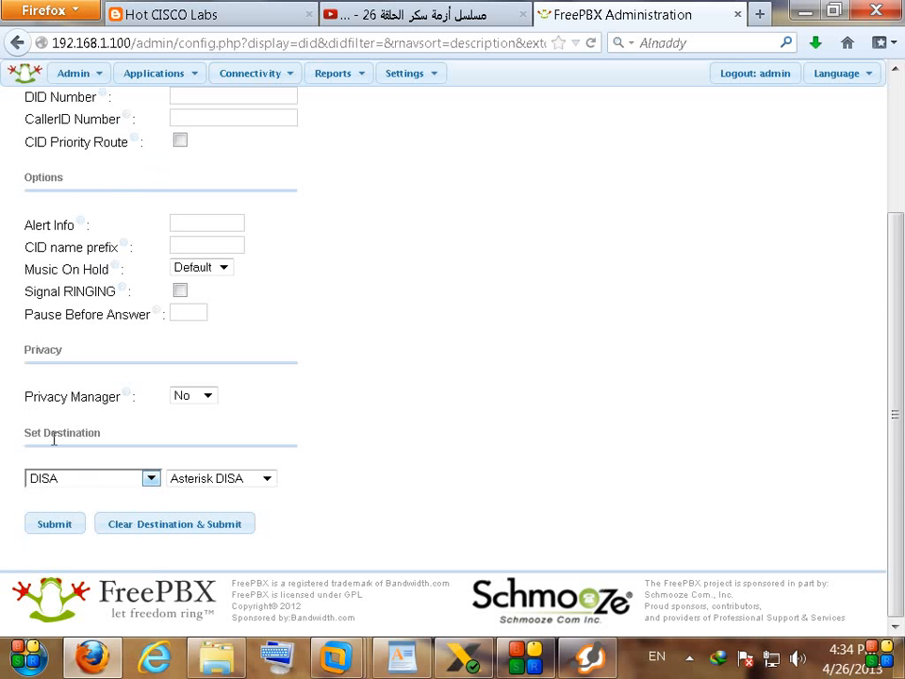
{"action": "left_click_drag", "start_coordinate": [63, 434], "coordinate": [117, 438]}
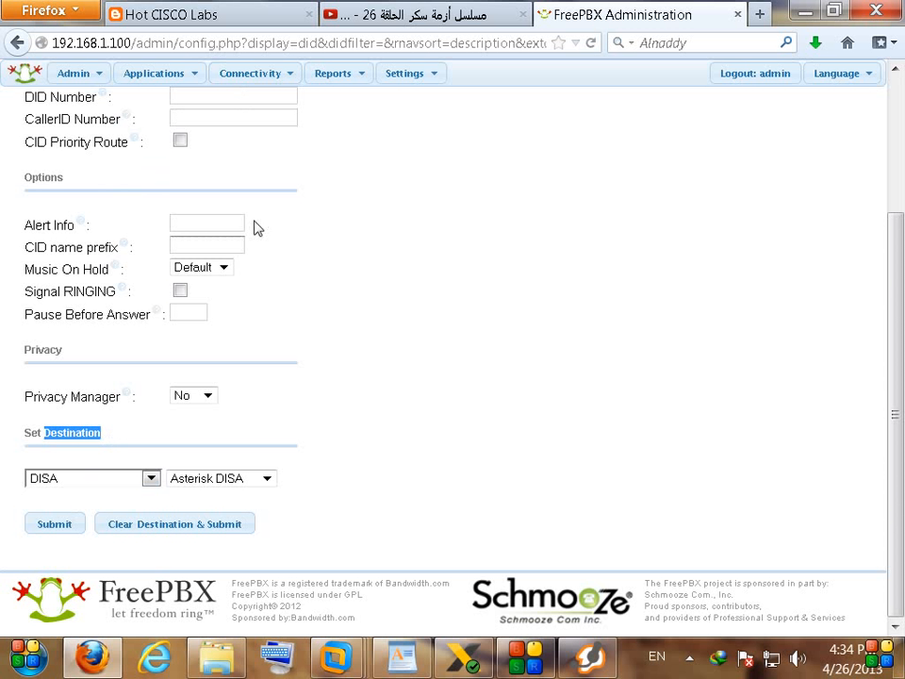
{"action": "left_click", "coordinate": [58, 526]}
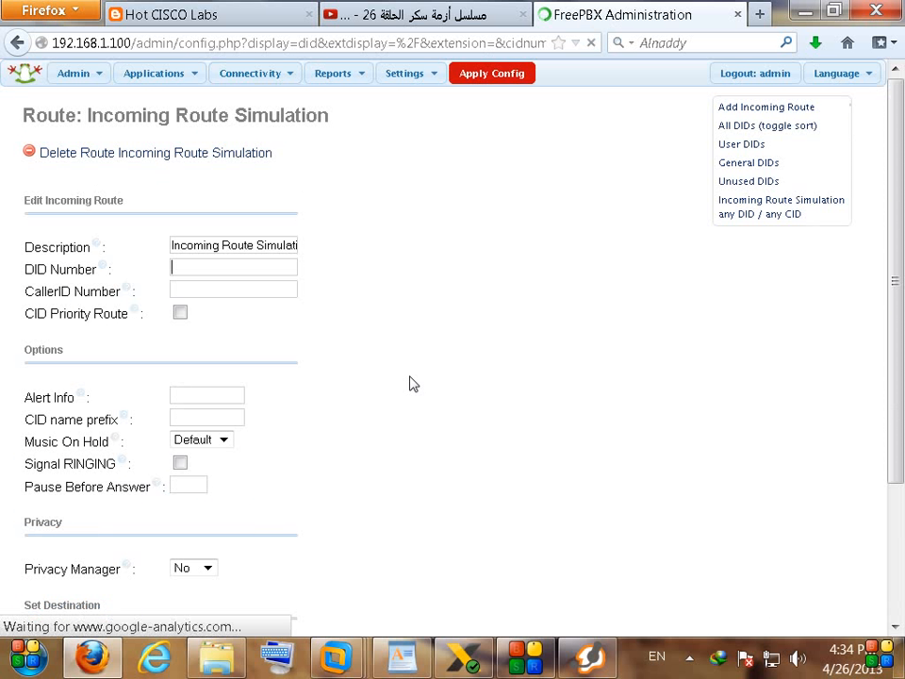
{"action": "left_click", "coordinate": [495, 83]}
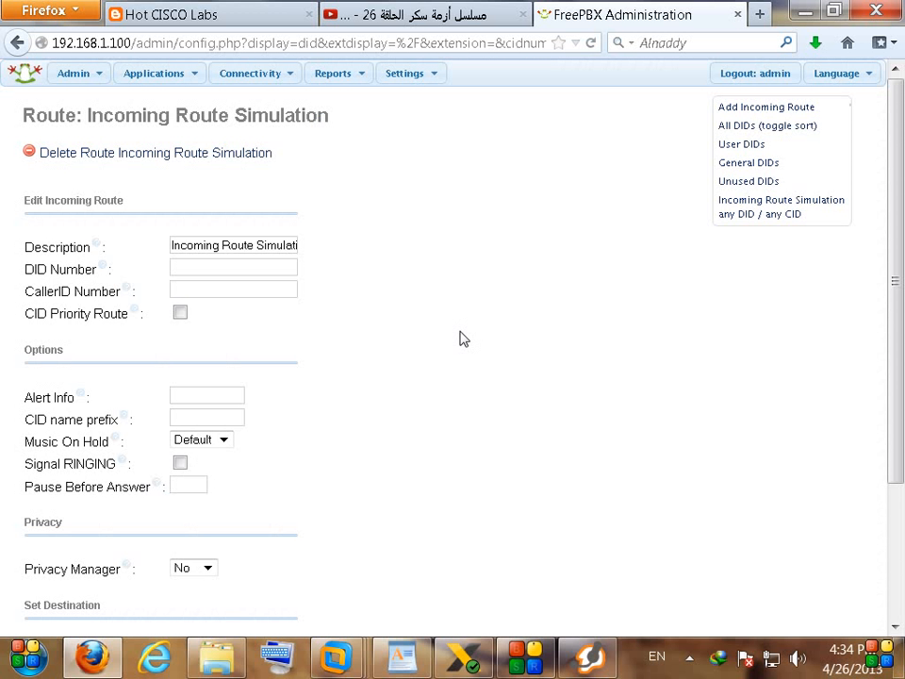
{"action": "left_click", "coordinate": [464, 657]}
Step: Enter 7777 in X-Lite and place the call
{"action": "left_click", "coordinate": [685, 241]}
{"action": "double_click", "coordinate": [685, 241]}
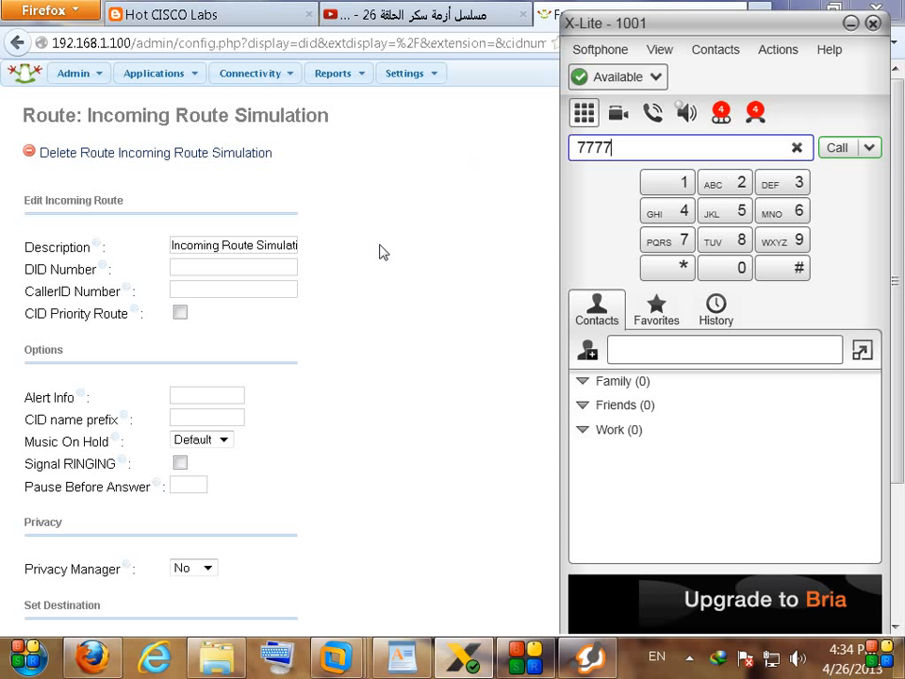
{"action": "left_click", "coordinate": [489, 376]}
{"action": "scroll", "coordinate": [489, 378], "scroll_direction": "down", "scroll_amount": 2}
{"action": "scroll", "coordinate": [488, 378], "scroll_direction": "down", "scroll_amount": 1}
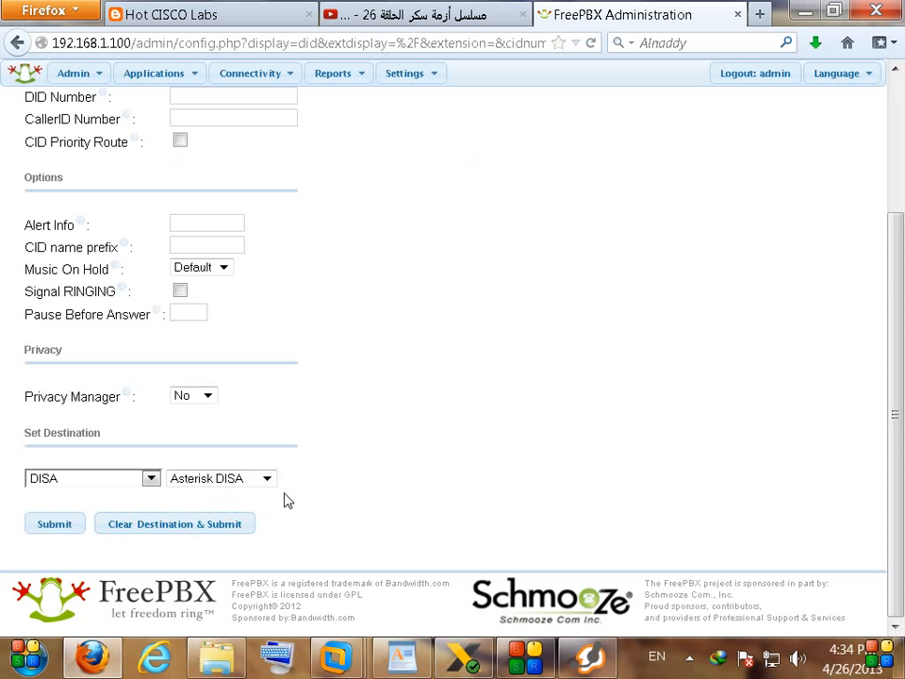
{"action": "left_click", "coordinate": [463, 657]}
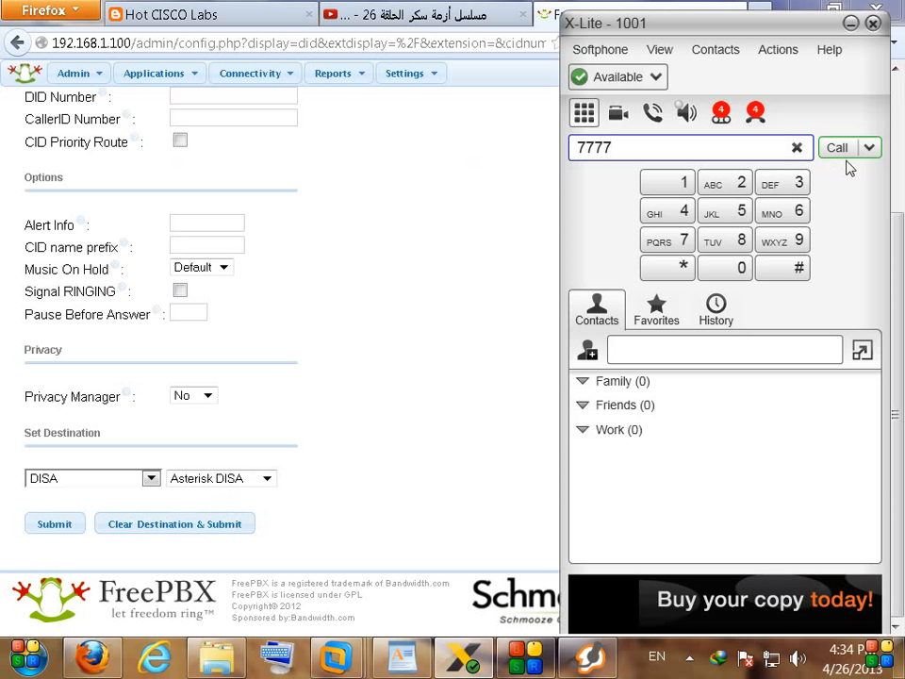
{"action": "left_click", "coordinate": [838, 149]}
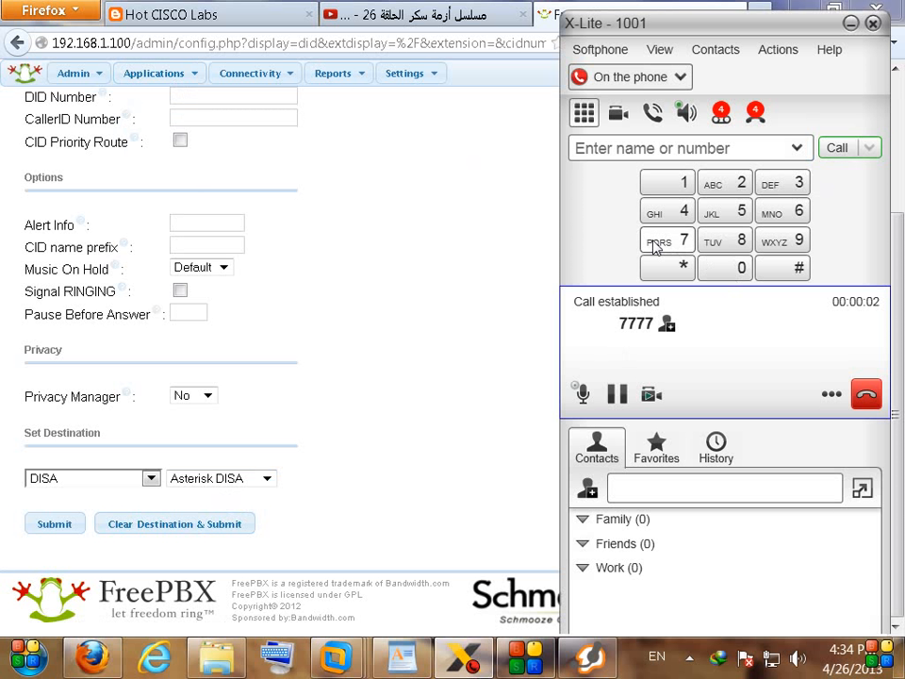
Step: Enter the DISA PIN followed by #, then dial 1002#
{"action": "left_click", "coordinate": [684, 189]}
{"action": "left_click", "coordinate": [721, 185]}
{"action": "left_click", "coordinate": [769, 188]}
{"action": "left_click", "coordinate": [812, 274]}
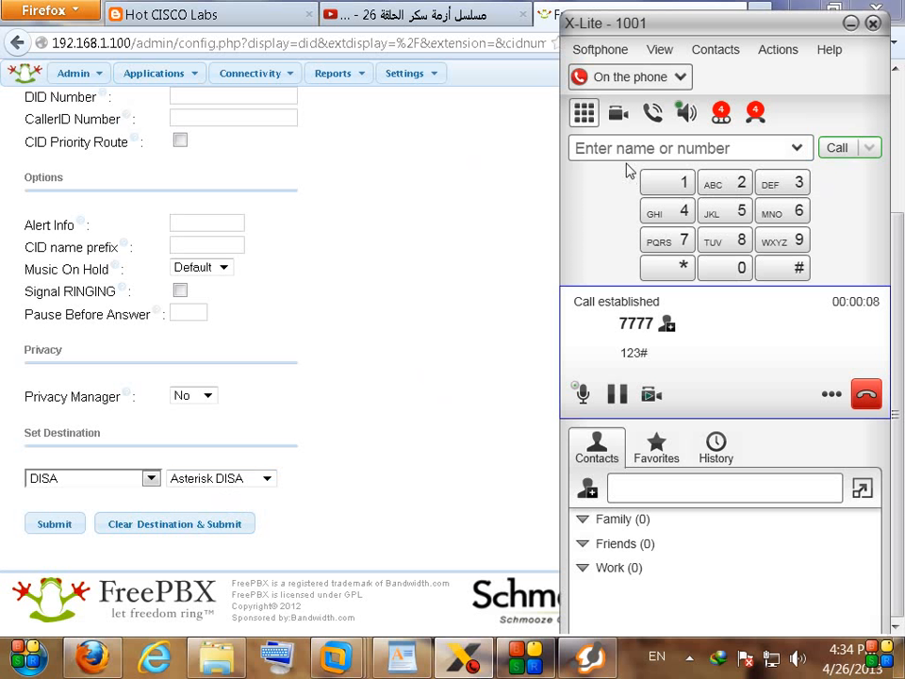
{"action": "left_click", "coordinate": [591, 659]}
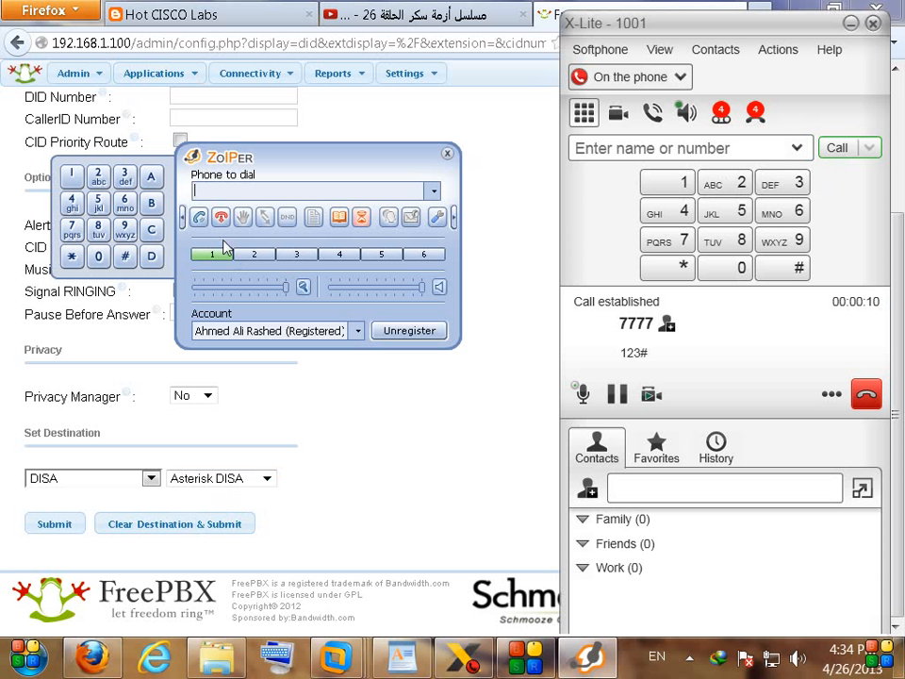
{"action": "left_click", "coordinate": [673, 191]}
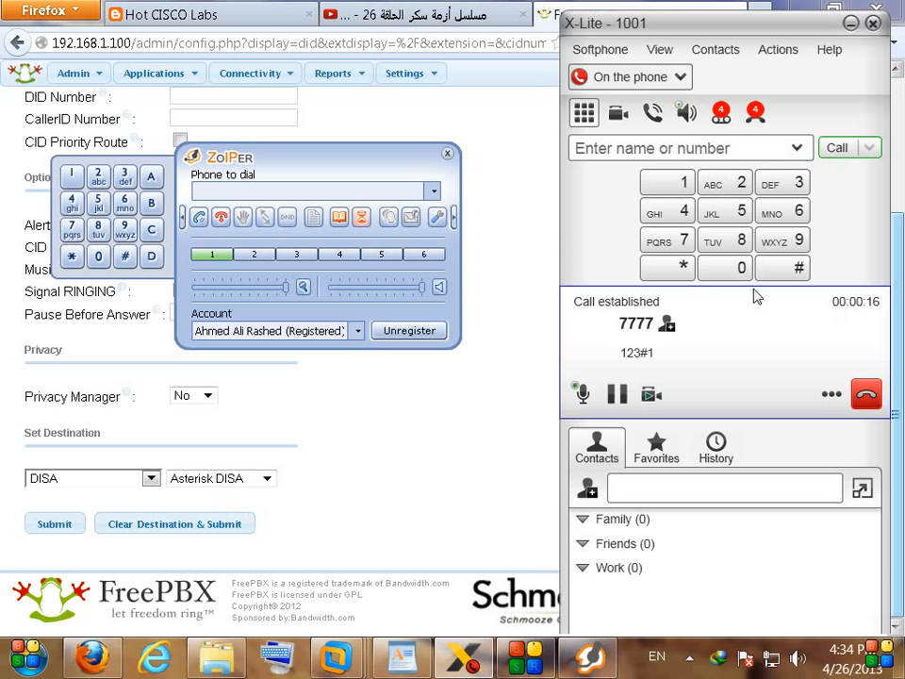
{"action": "left_click", "coordinate": [723, 275]}
{"action": "left_click", "coordinate": [739, 182]}
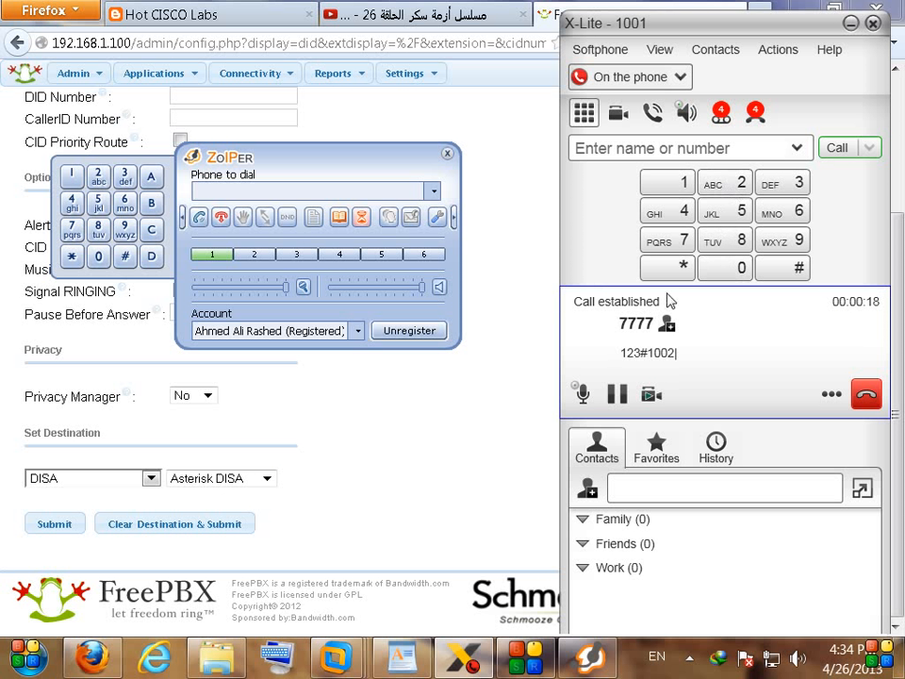
{"action": "left_click", "coordinate": [795, 270]}
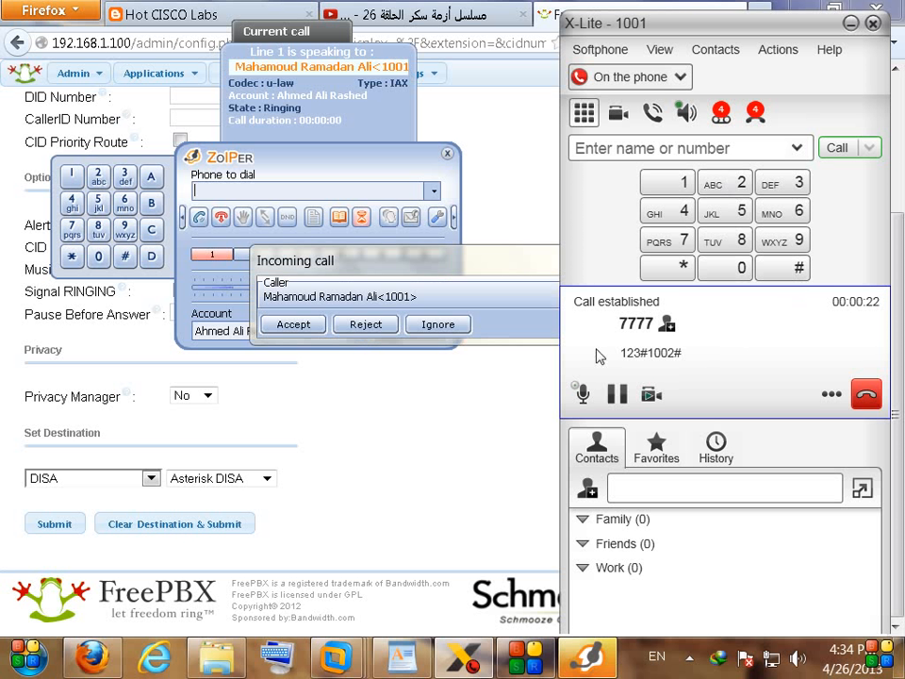
Step: Answer the incoming DISA call in Zoiper, then end the call
{"action": "left_click", "coordinate": [275, 327]}
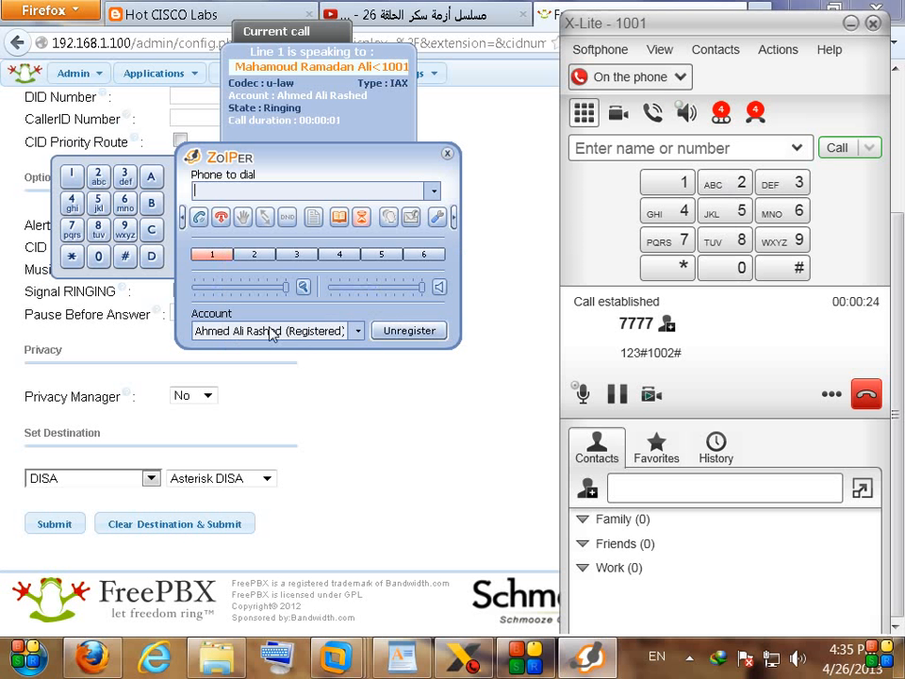
{"action": "left_click", "coordinate": [865, 394]}
{"action": "left_click", "coordinate": [367, 441]}
{"action": "mouse_move", "coordinate": [151, 75]}
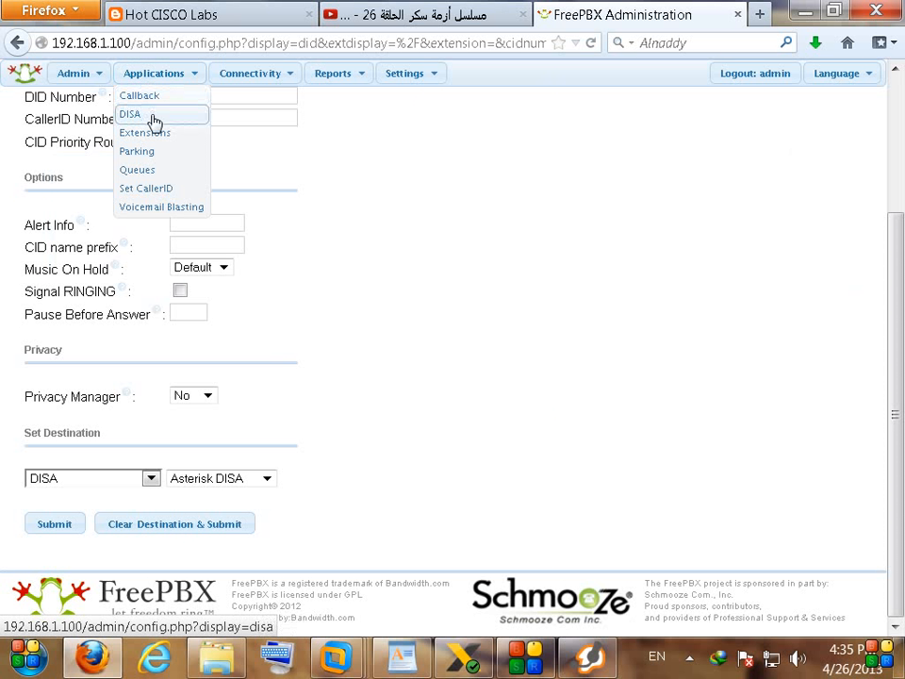
Step: Open the Asterisk DISA for editing and locate its Caller ID setting
{"action": "left_click", "coordinate": [146, 122]}
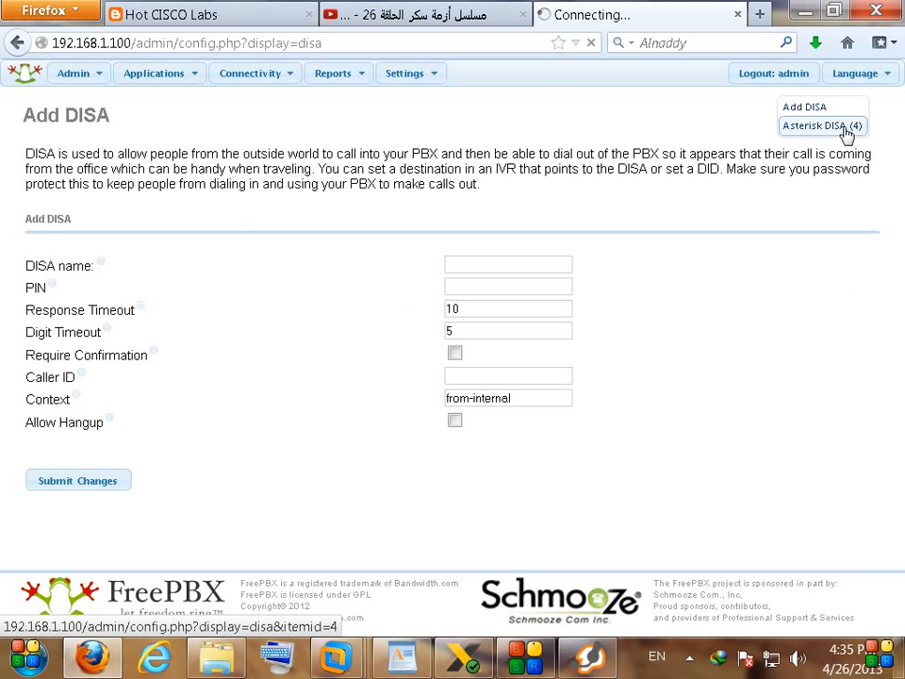
{"action": "left_click", "coordinate": [845, 127]}
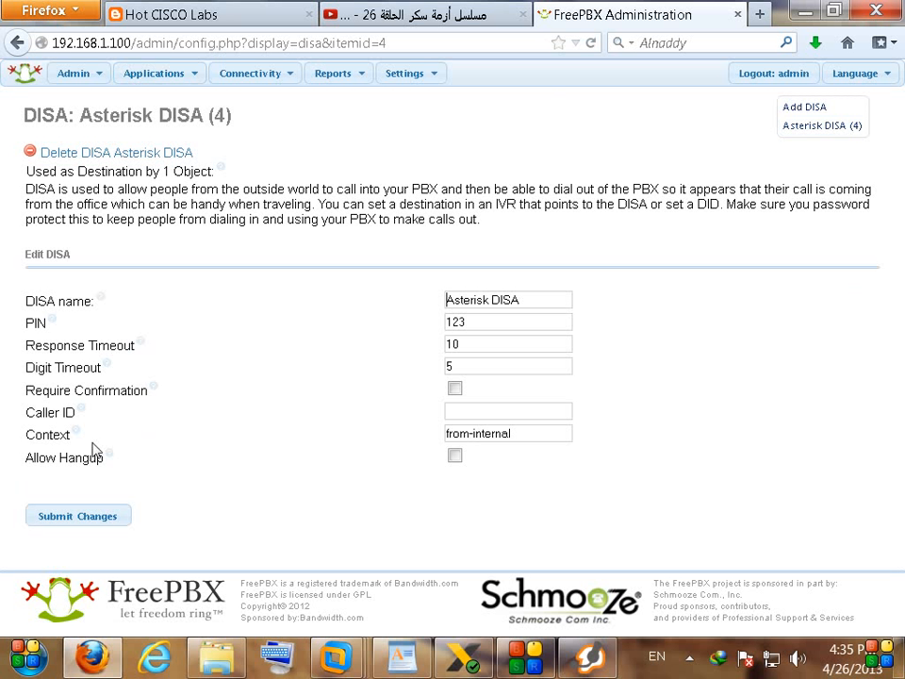
{"action": "left_click_drag", "start_coordinate": [26, 412], "coordinate": [71, 410]}
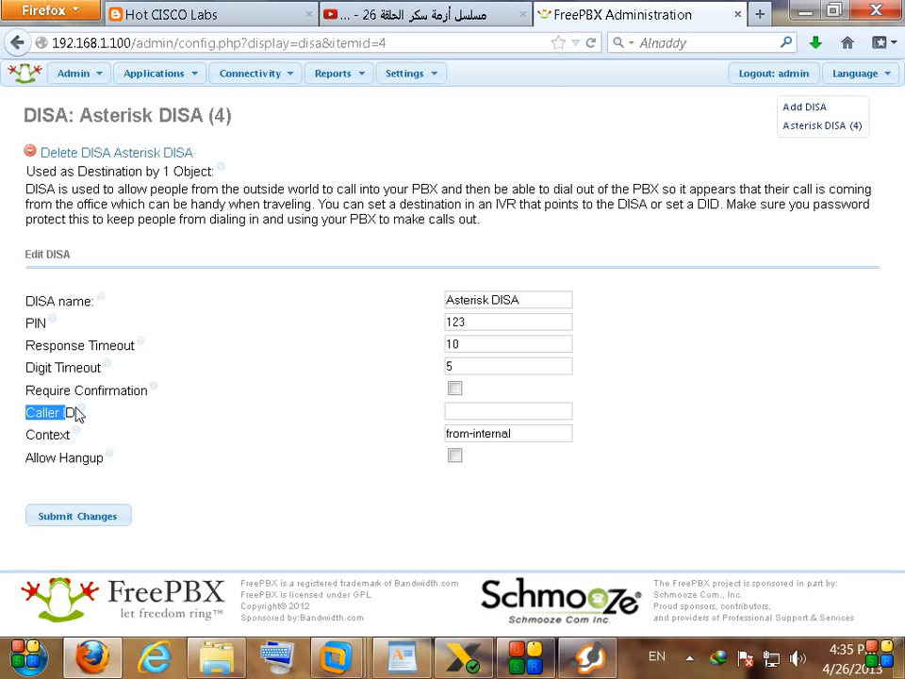
{"action": "mouse_move", "coordinate": [81, 416]}
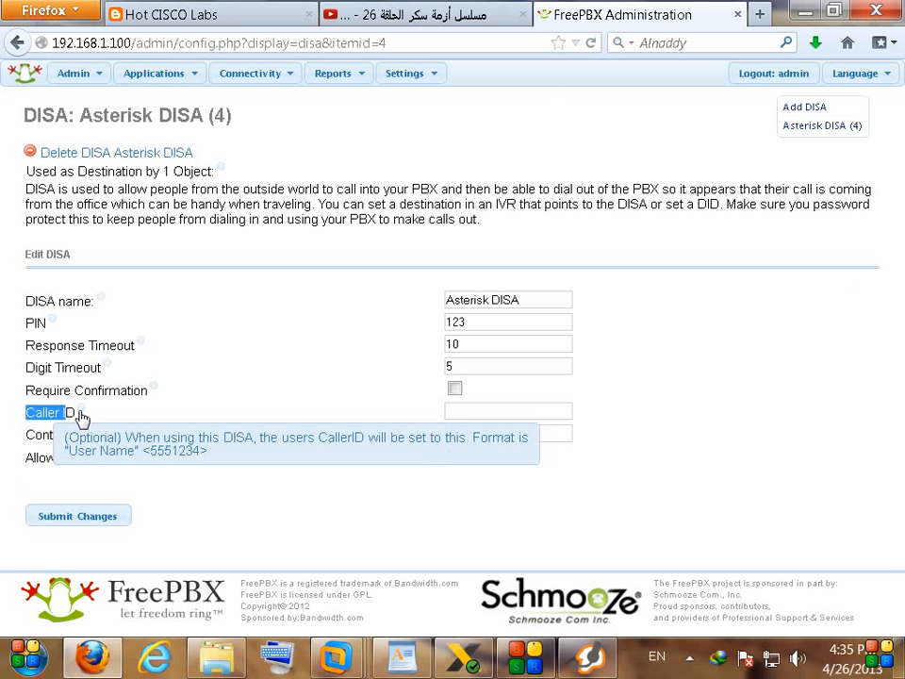
Step: Set the Caller ID to 'Asterisk DISA <123456>', submit, and apply the configuration
{"action": "left_click", "coordinate": [471, 414]}
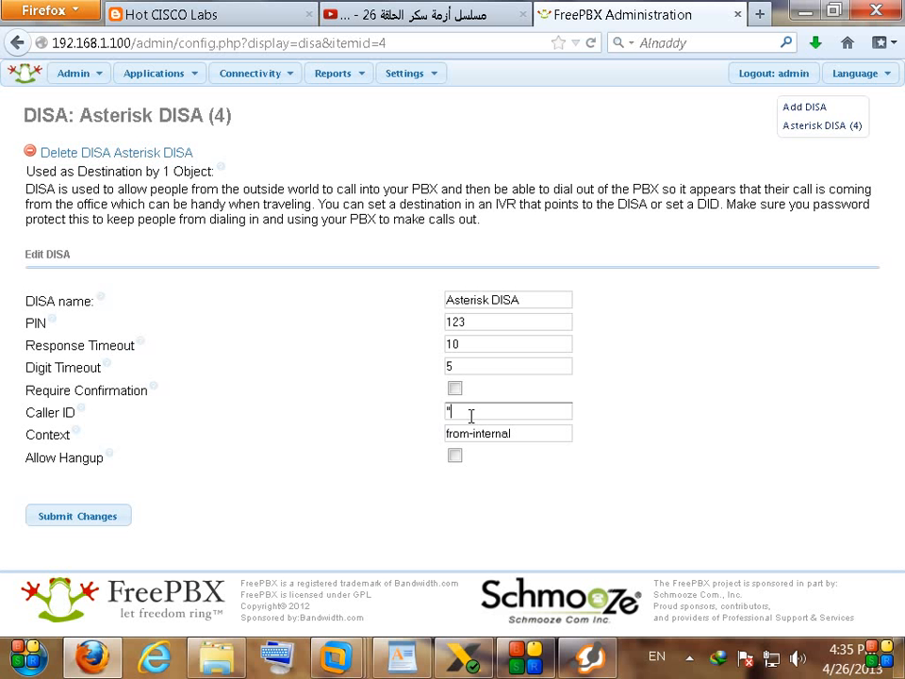
{"action": "left_click_drag", "start_coordinate": [542, 307], "coordinate": [352, 302]}
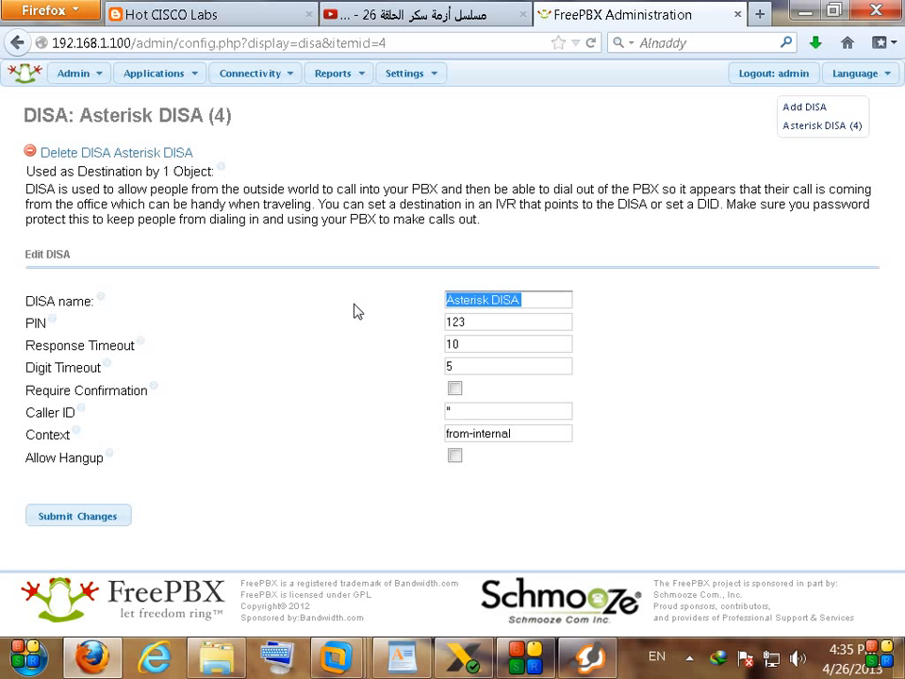
{"action": "key", "text": "ctrl+c"}
{"action": "left_click", "coordinate": [496, 409]}
{"action": "key", "text": "ctrl+v"}
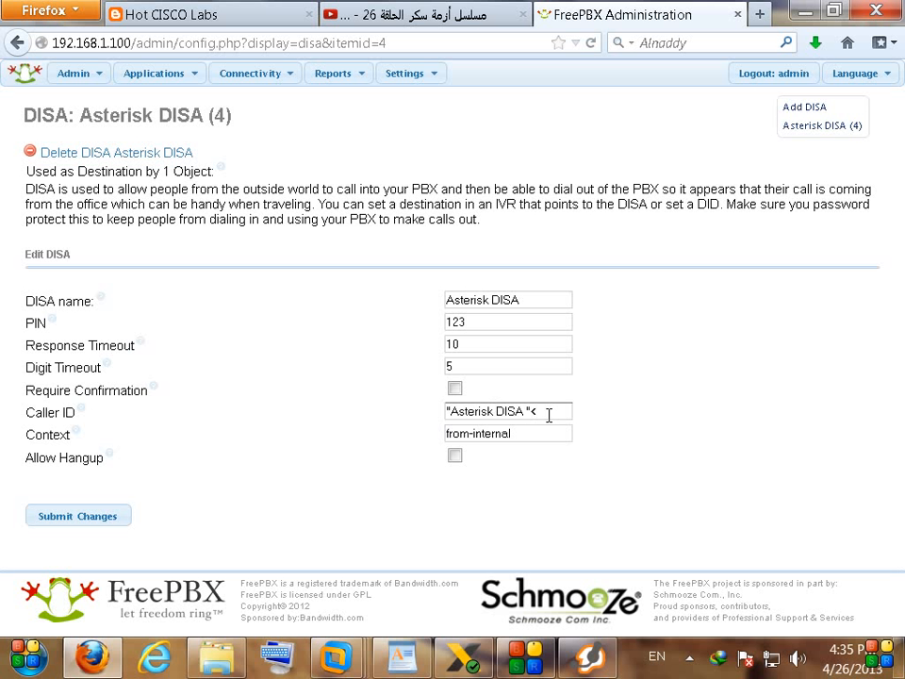
{"action": "type", "text": "\"<123456"}
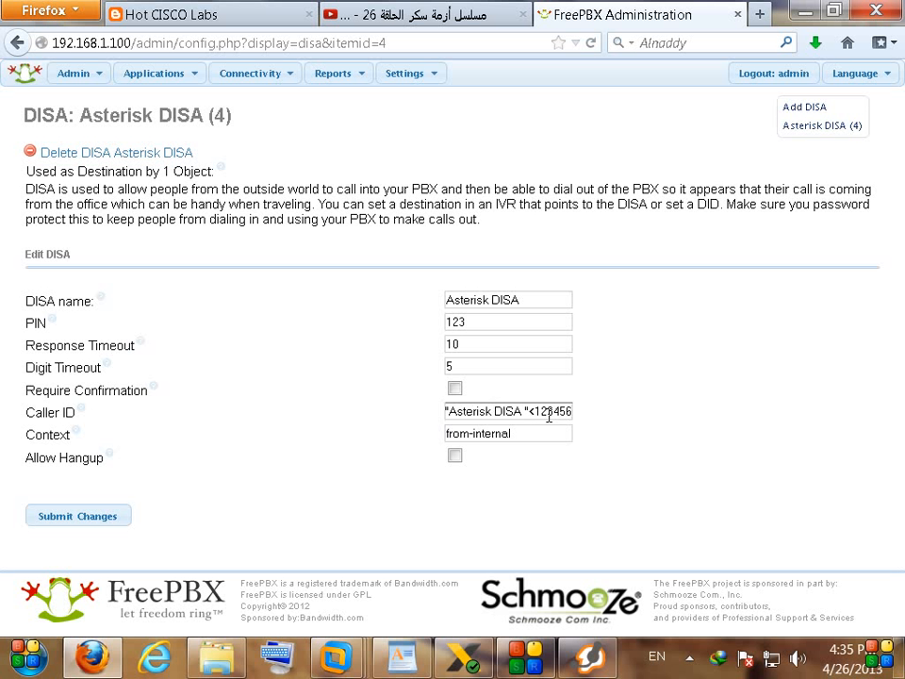
{"action": "type", "text": ">"}
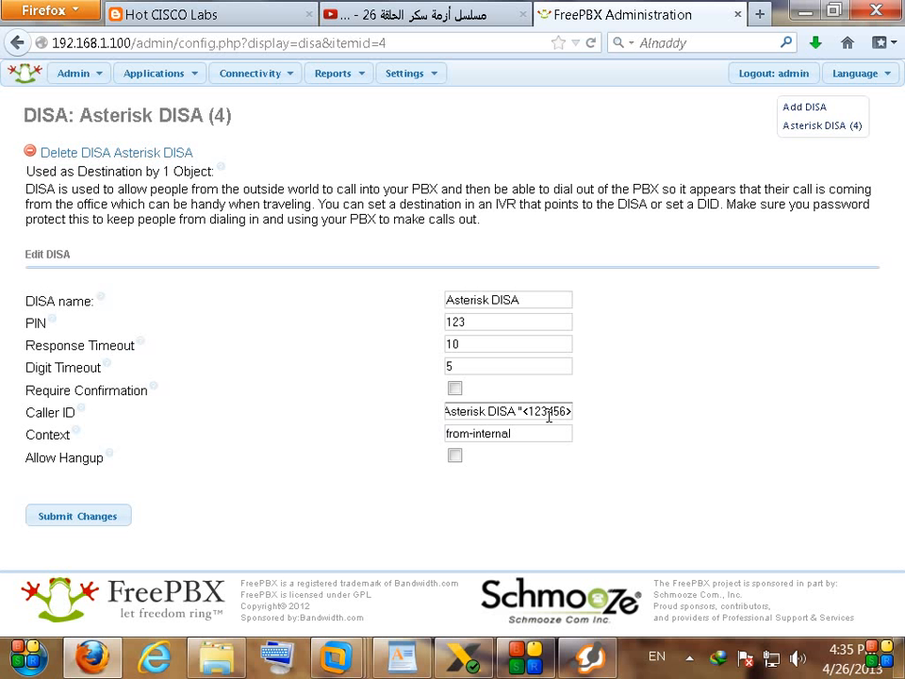
{"action": "left_click", "coordinate": [83, 518]}
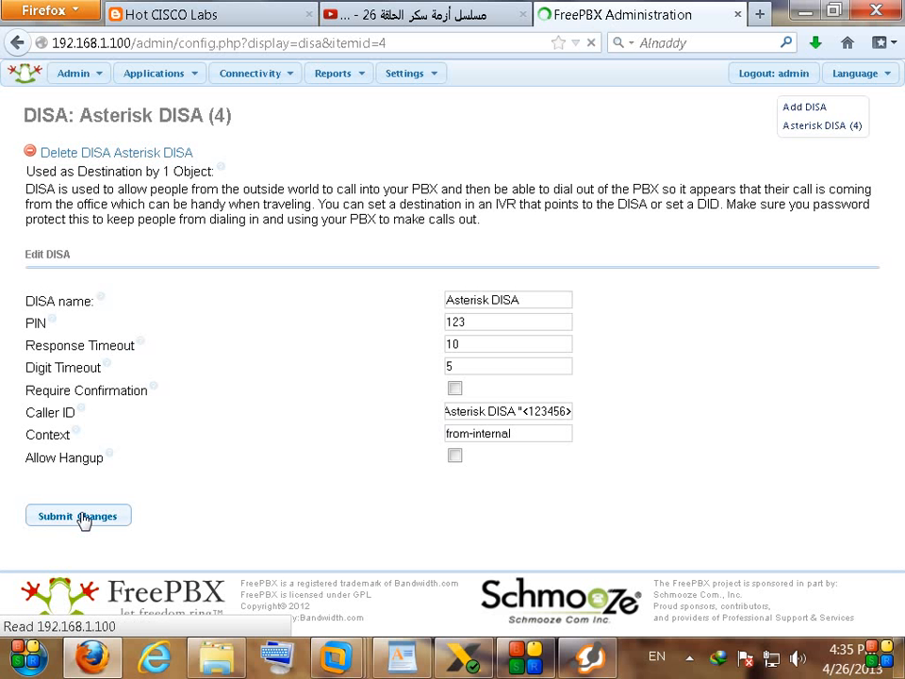
{"action": "left_click", "coordinate": [491, 77]}
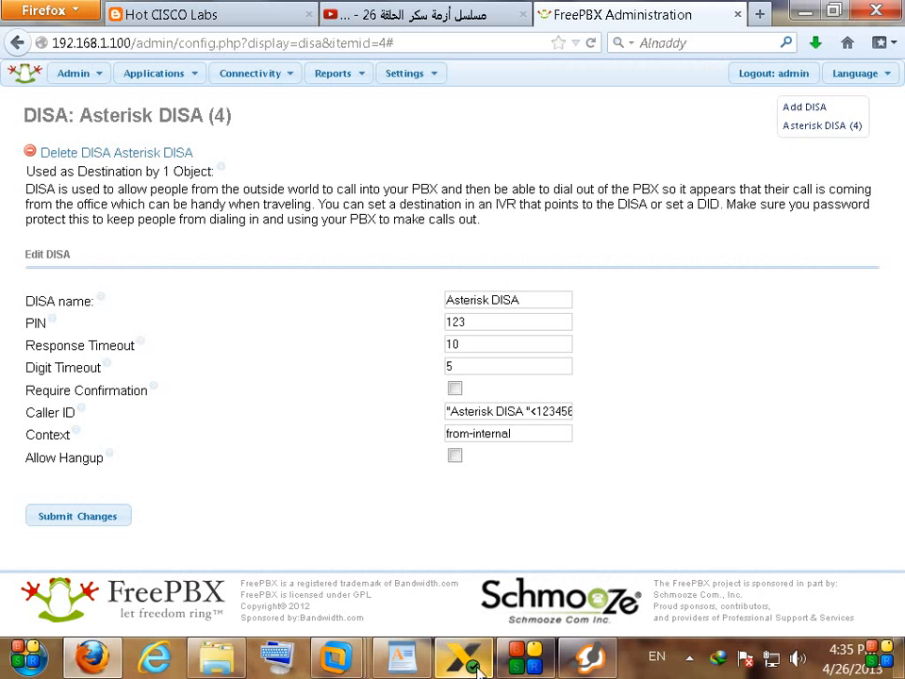
Step: Call 7777 from X-Lite and enter the DISA PIN followed by #
{"action": "left_click", "coordinate": [462, 657]}
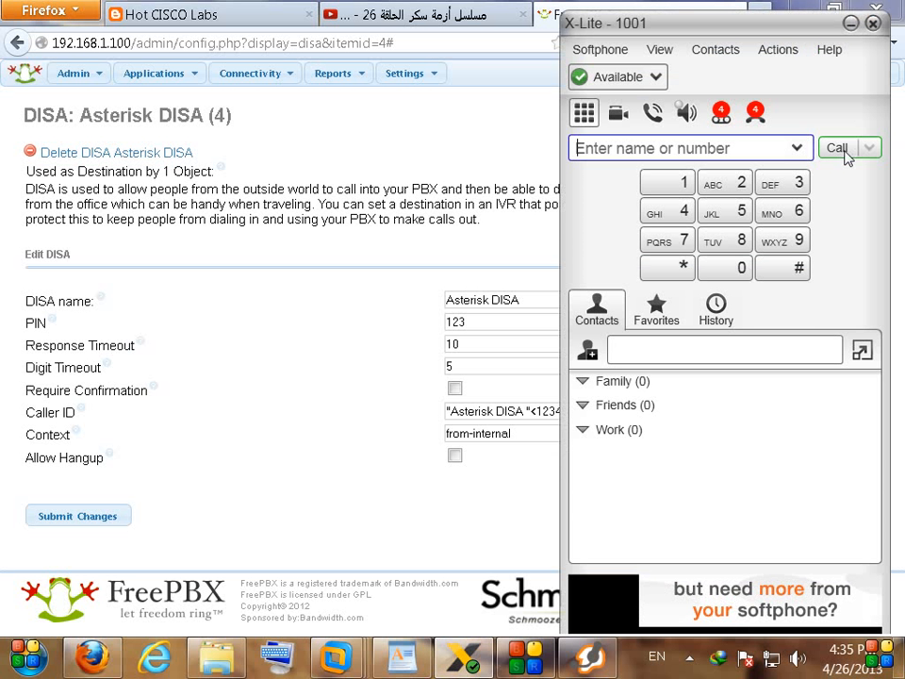
{"action": "type", "text": "7777"}
{"action": "left_click", "coordinate": [842, 150]}
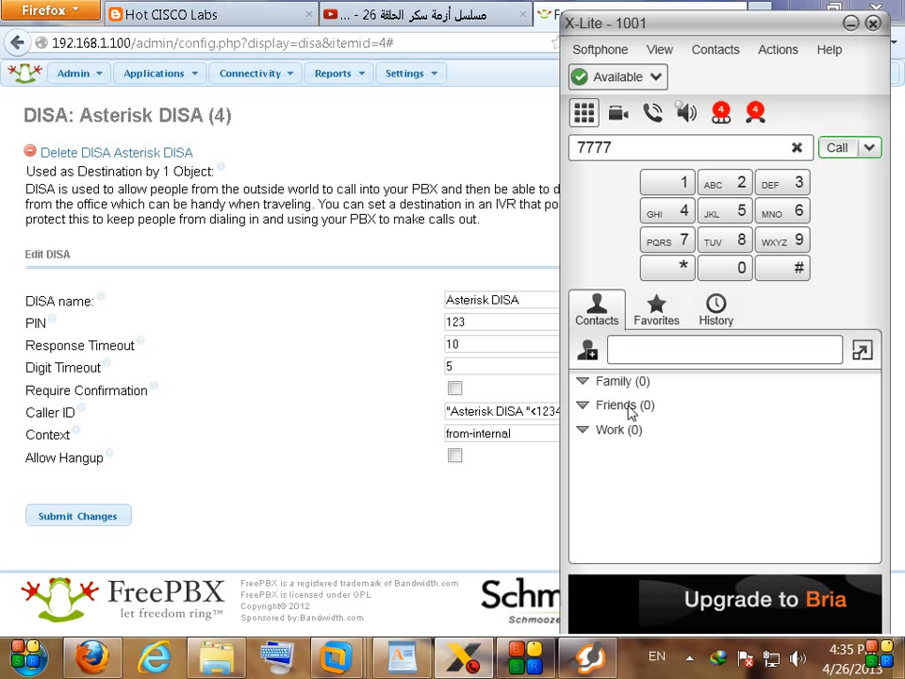
{"action": "left_click", "coordinate": [673, 183]}
{"action": "left_click", "coordinate": [735, 183]}
{"action": "left_click", "coordinate": [774, 192]}
{"action": "left_click", "coordinate": [792, 268]}
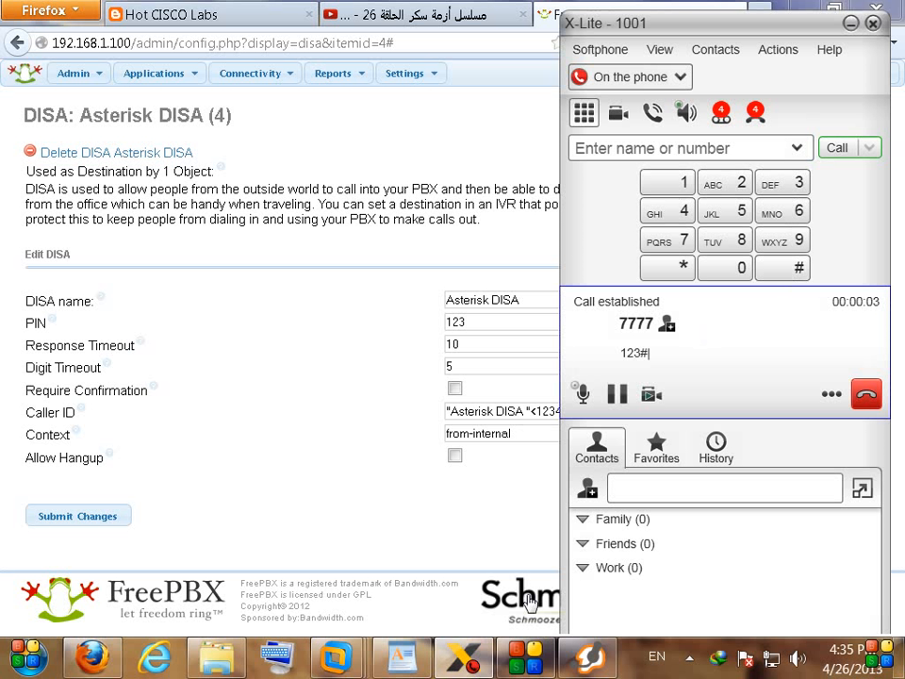
Step: Dial 1002# through the DISA, watch Zoiper ring from Asterisk DISA, then hang up
{"action": "left_click", "coordinate": [584, 660]}
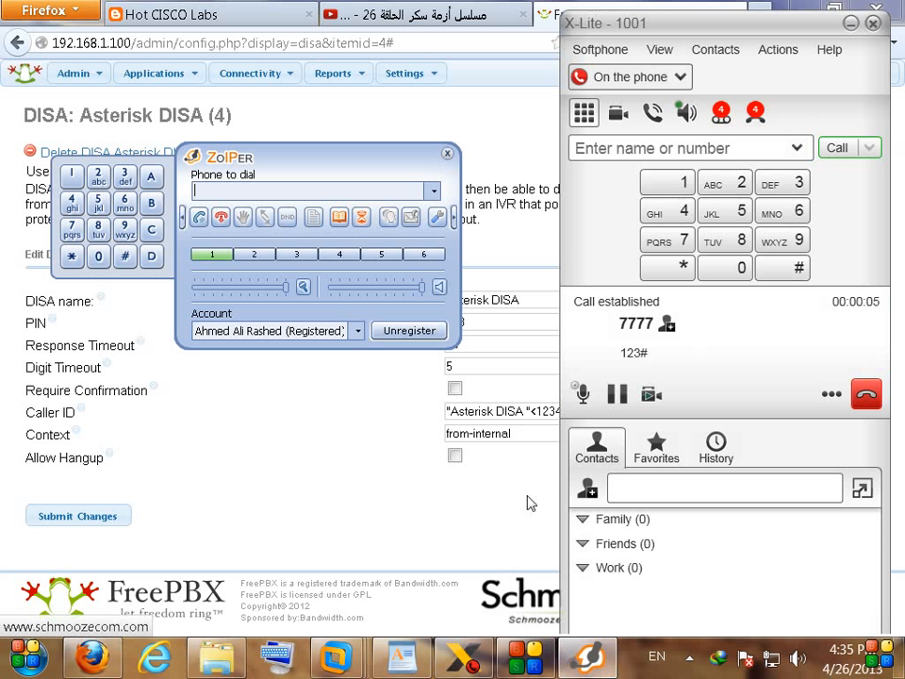
{"action": "left_click", "coordinate": [679, 183]}
{"action": "left_click", "coordinate": [723, 272]}
{"action": "left_click", "coordinate": [723, 271]}
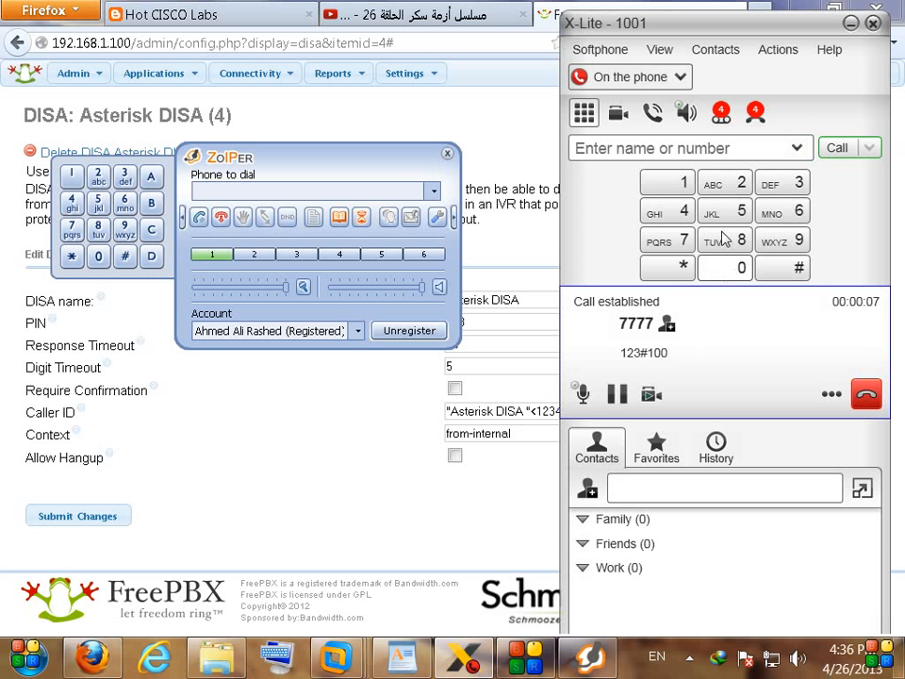
{"action": "left_click", "coordinate": [727, 186]}
{"action": "left_click", "coordinate": [792, 267]}
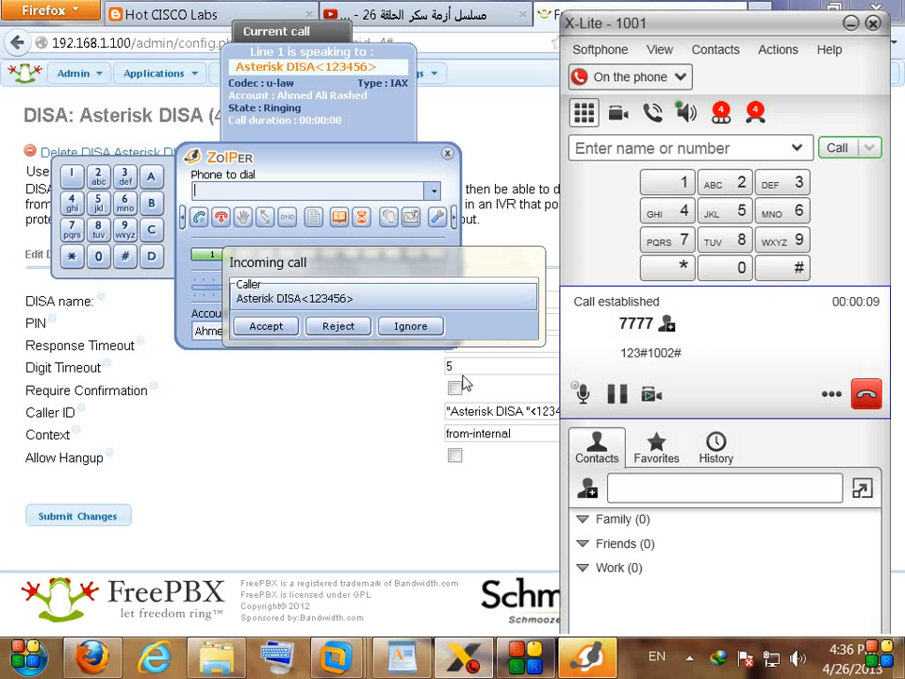
{"action": "left_click_drag", "start_coordinate": [340, 264], "coordinate": [344, 268]}
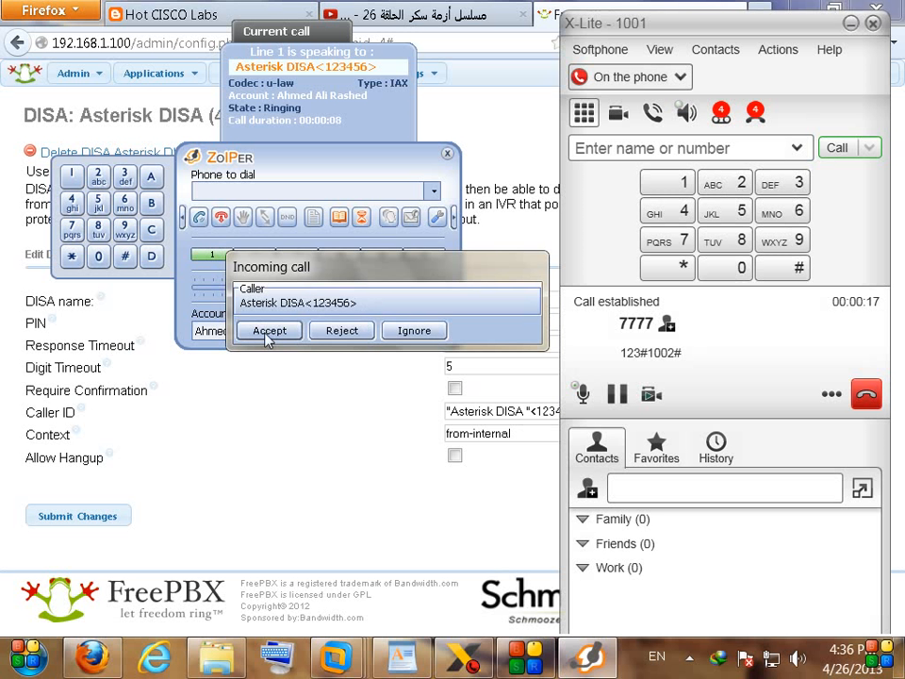
{"action": "left_click", "coordinate": [865, 394]}
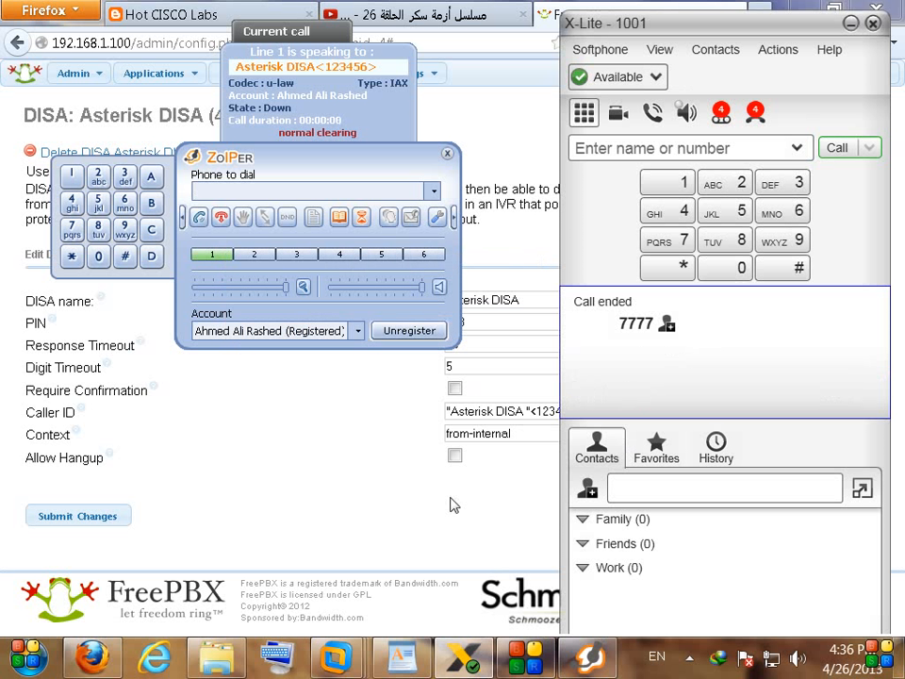
{"action": "left_click", "coordinate": [337, 521]}
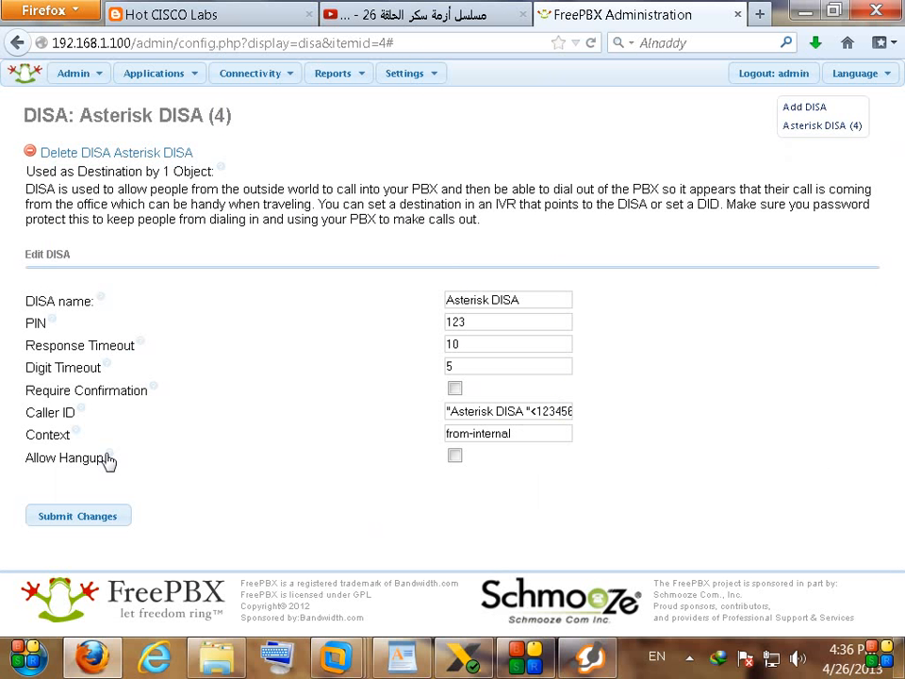
Step: Tick Allow Hangup on the Asterisk DISA, submit, and apply the configuration
{"action": "mouse_move", "coordinate": [108, 459]}
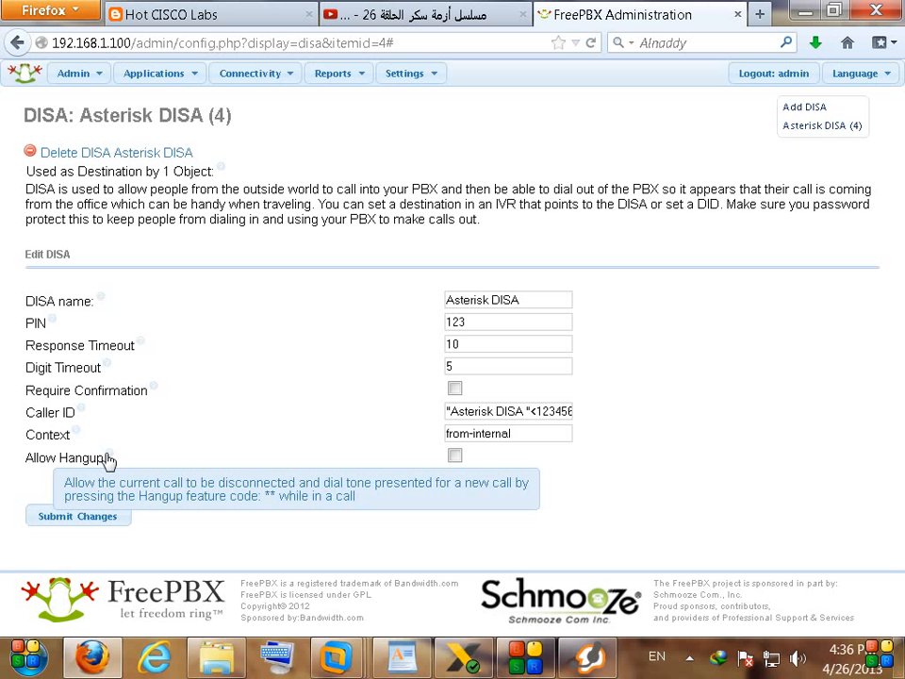
{"action": "left_click", "coordinate": [455, 456]}
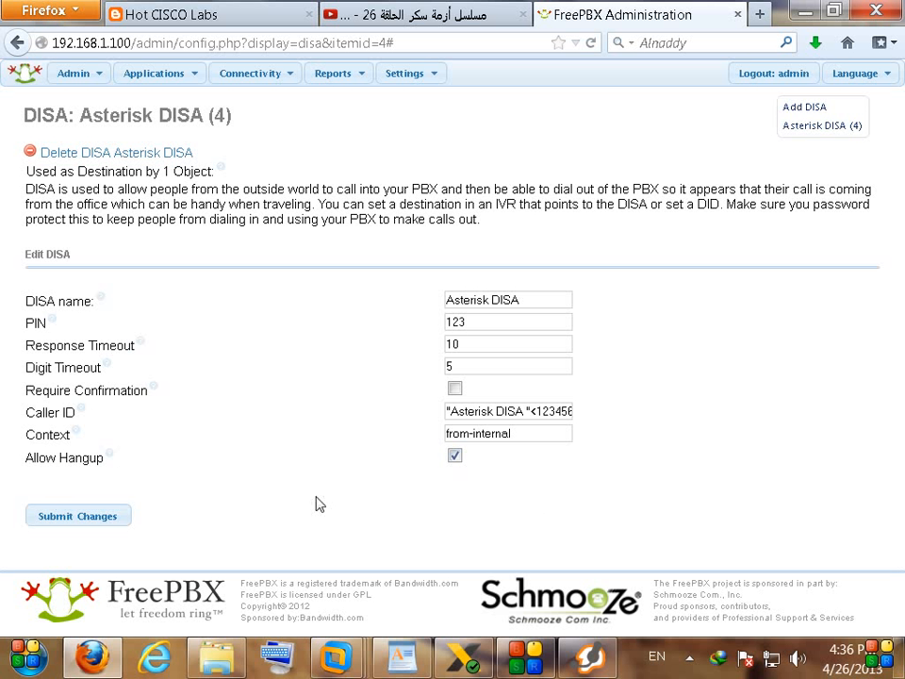
{"action": "left_click", "coordinate": [107, 519]}
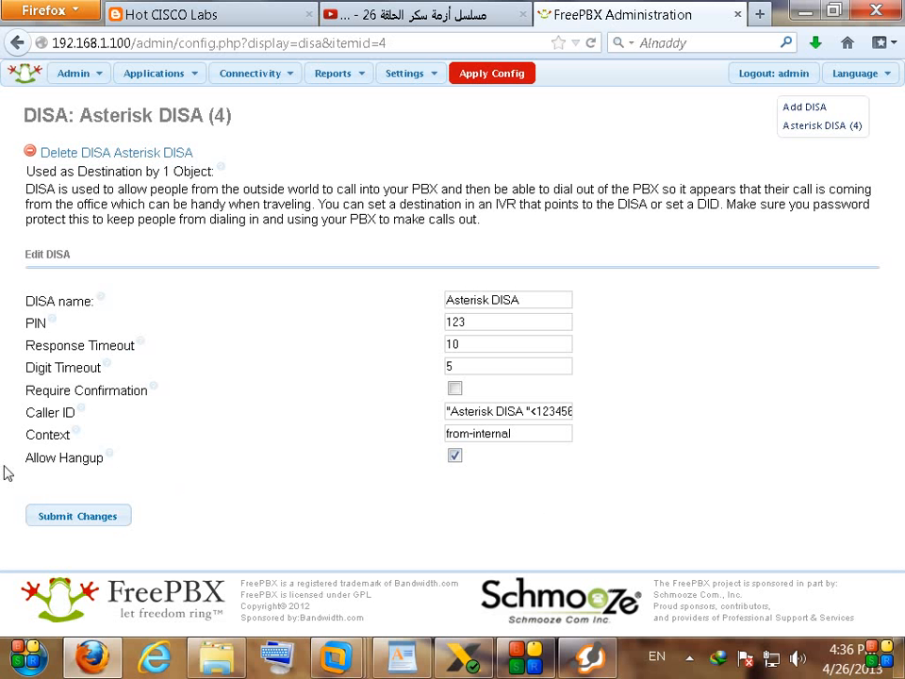
{"action": "left_click", "coordinate": [507, 82]}
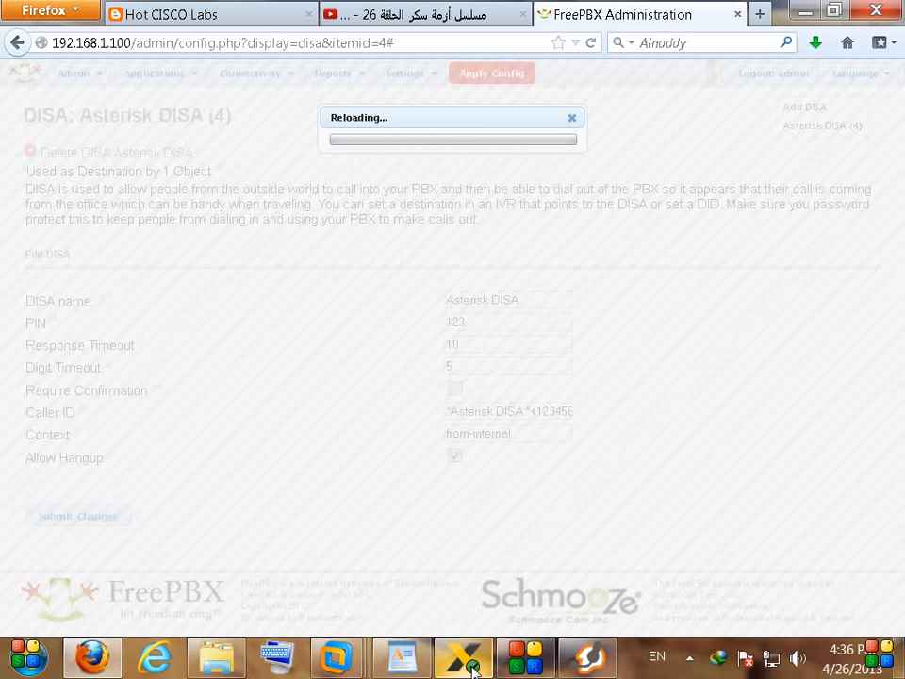
Step: Call 7777 from X-Lite and enter the DISA PIN followed by #
{"action": "mouse_move", "coordinate": [465, 667]}
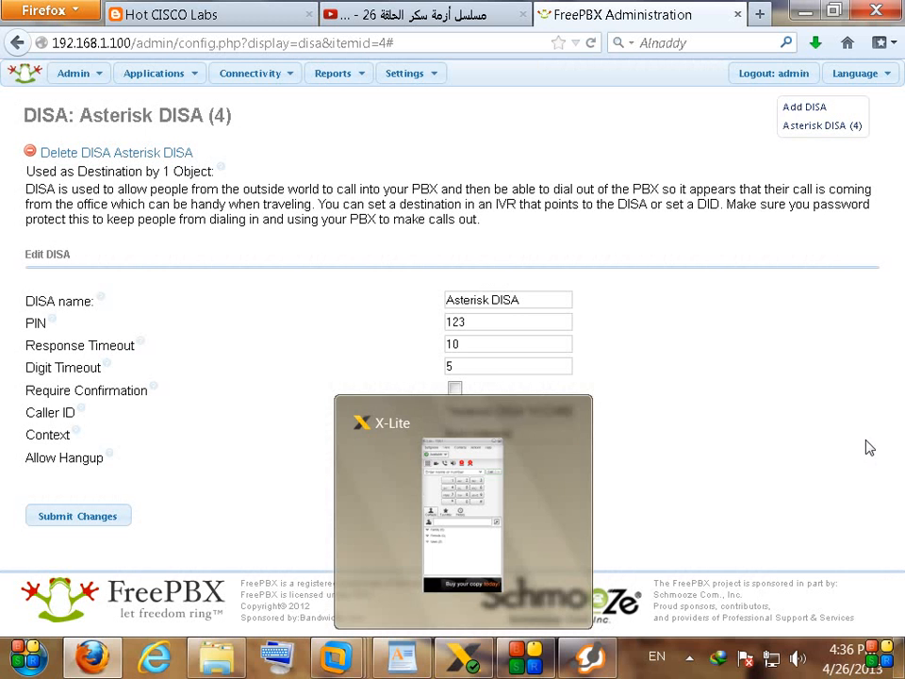
{"action": "left_click", "coordinate": [467, 659]}
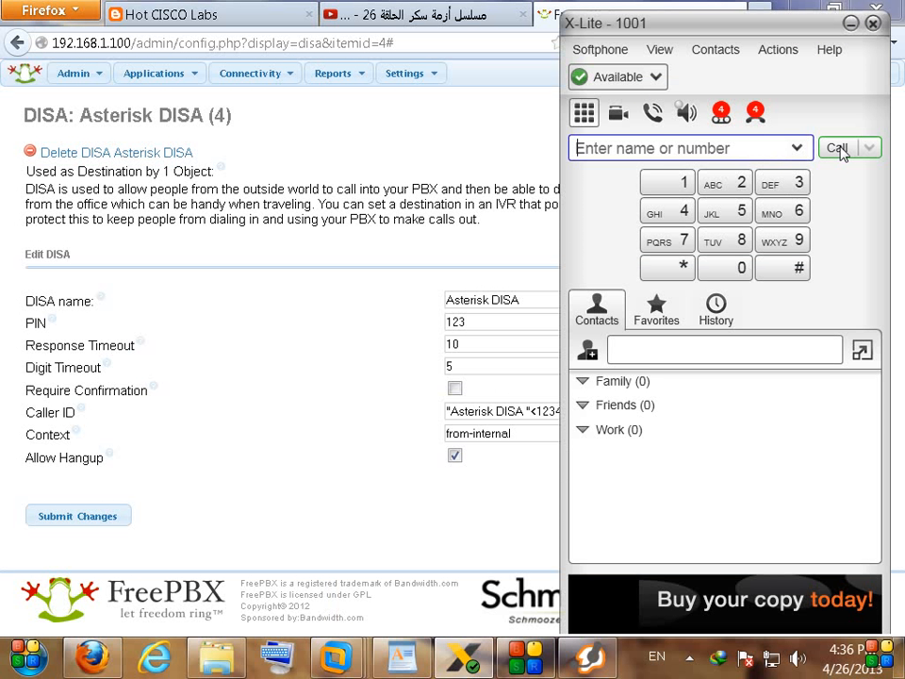
{"action": "type", "text": "7777"}
{"action": "left_click", "coordinate": [838, 149]}
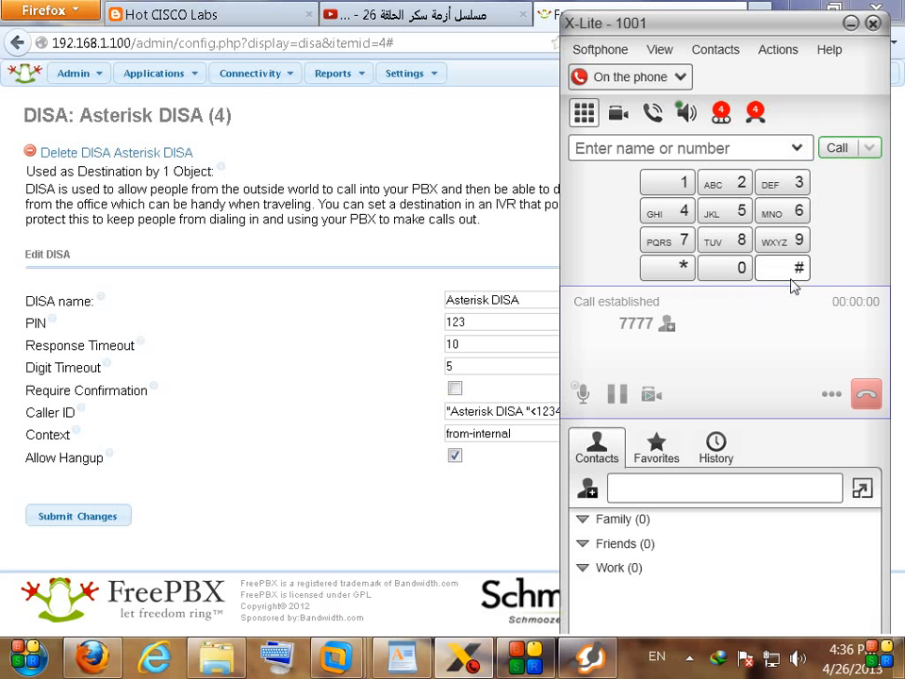
{"action": "left_click", "coordinate": [677, 183]}
{"action": "left_click", "coordinate": [741, 183]}
{"action": "left_click", "coordinate": [790, 189]}
{"action": "left_click", "coordinate": [794, 271]}
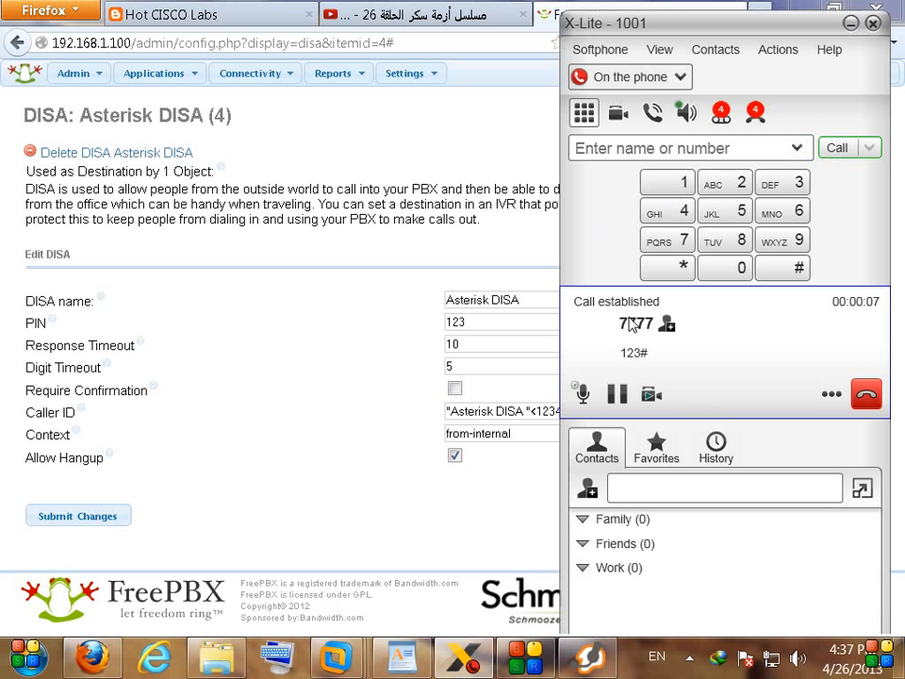
Step: Send the ** hangup code, then dial extension 1002
{"action": "left_click", "coordinate": [677, 272]}
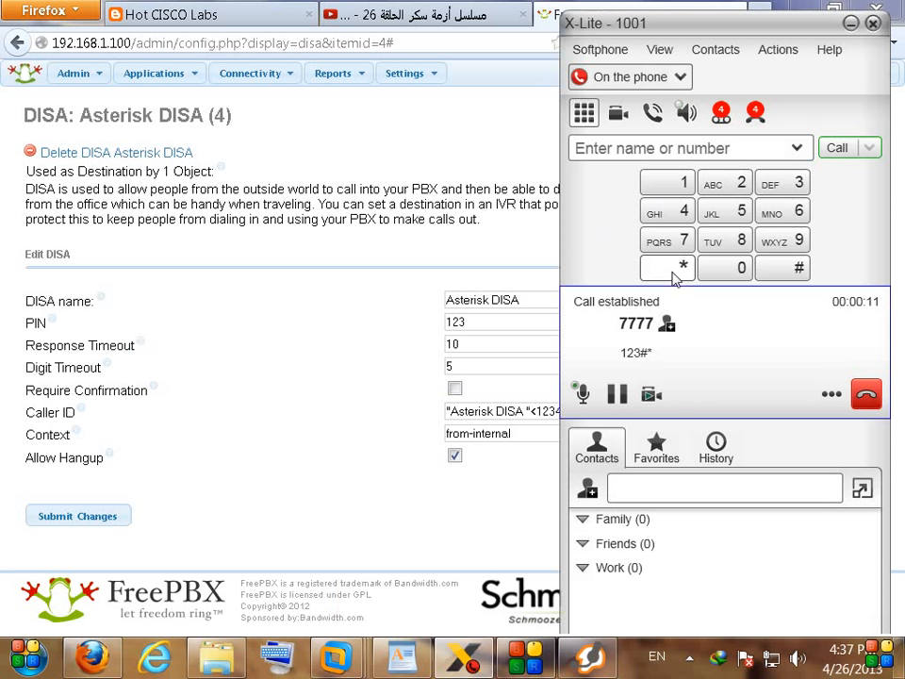
{"action": "left_click", "coordinate": [674, 274]}
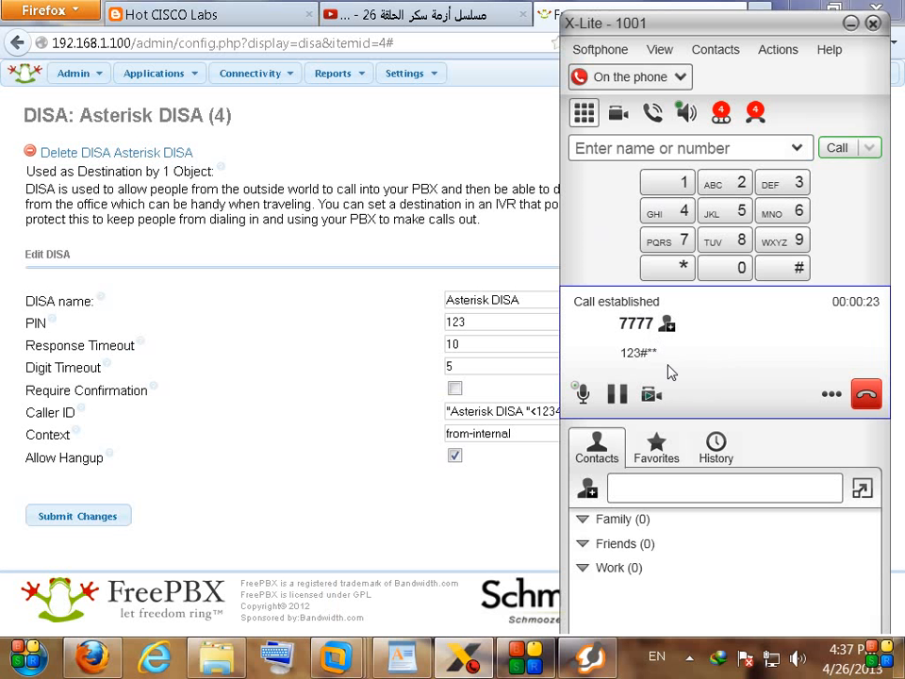
{"action": "left_click", "coordinate": [677, 184]}
{"action": "left_click", "coordinate": [724, 275]}
{"action": "left_click", "coordinate": [725, 277]}
{"action": "left_click", "coordinate": [718, 186]}
Step: Confirm Zoiper rings from Asterisk DISA, then end the test call
{"action": "left_click", "coordinate": [591, 664]}
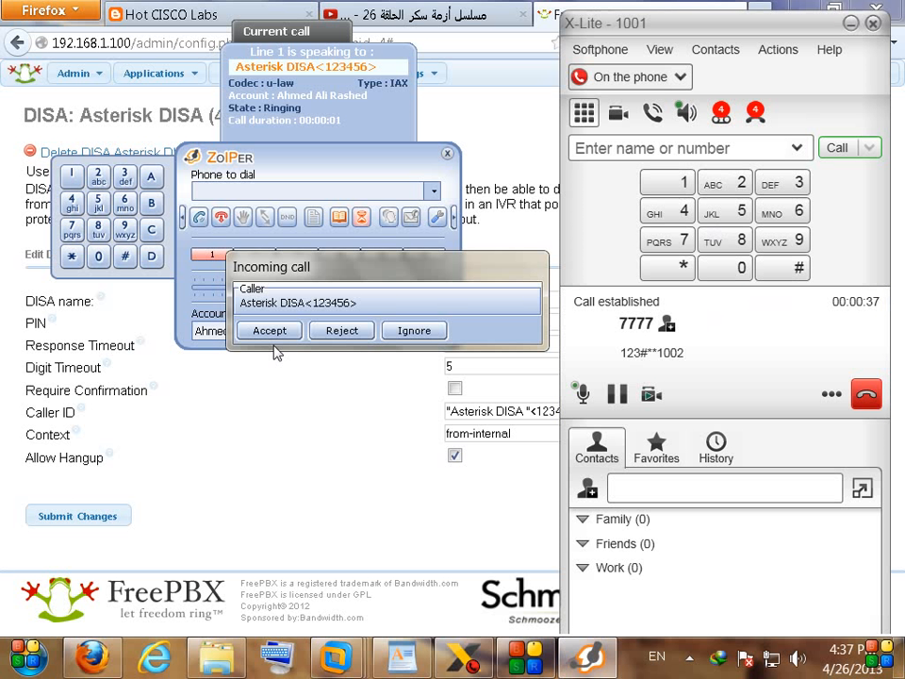
{"action": "left_click_drag", "start_coordinate": [360, 273], "coordinate": [326, 273]}
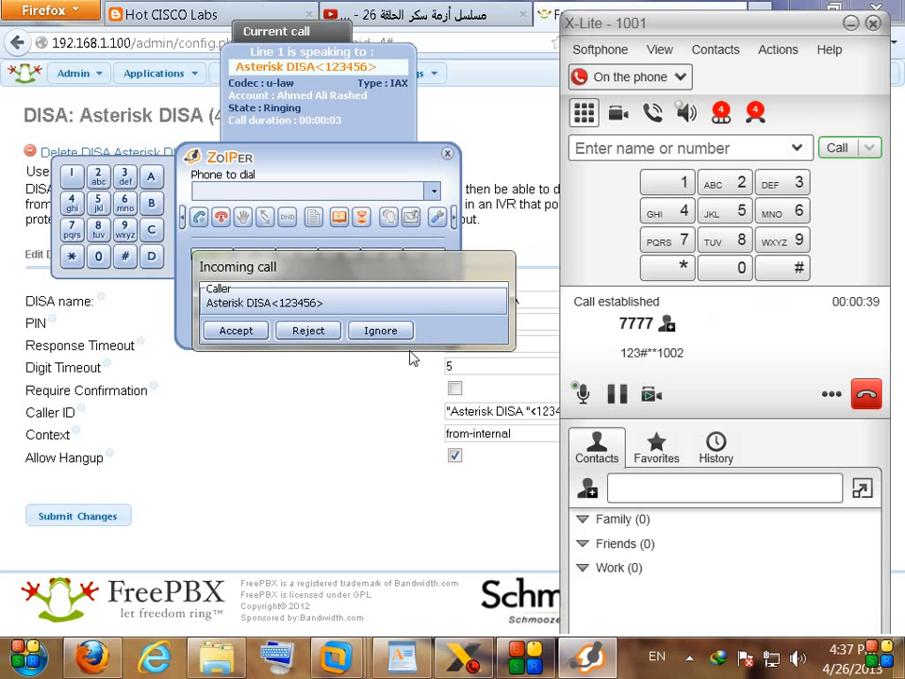
{"action": "left_click", "coordinate": [867, 394]}
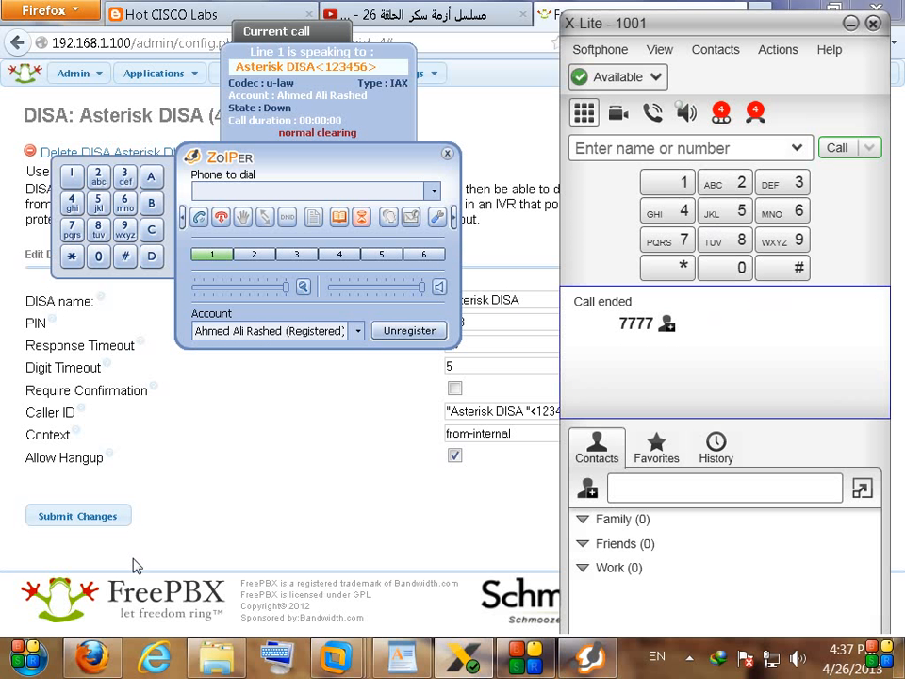
{"action": "left_click", "coordinate": [265, 509]}
{"action": "left_click_drag", "start_coordinate": [35, 457], "coordinate": [95, 458]}
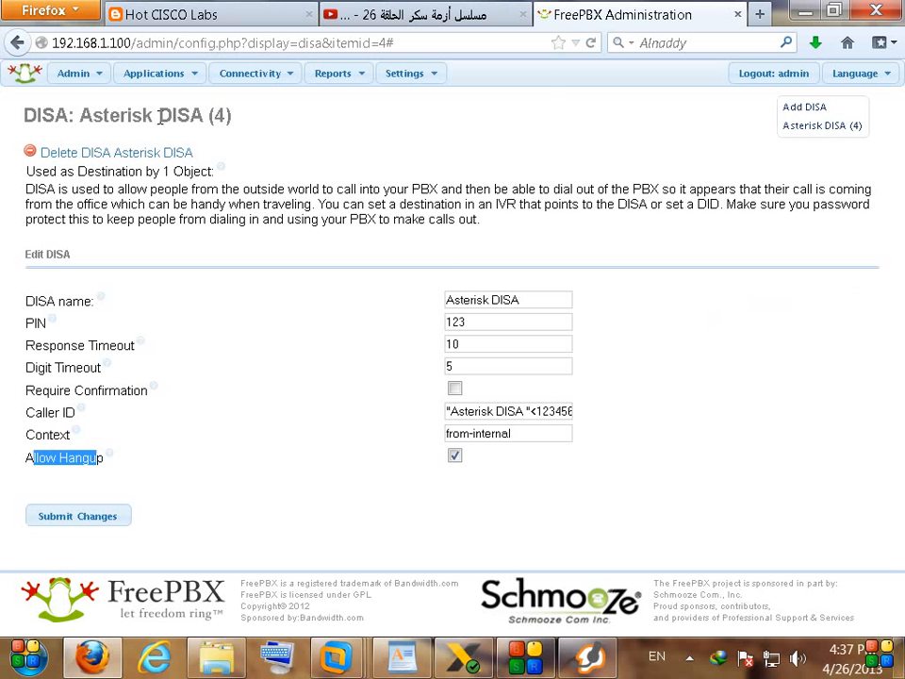
{"action": "left_click_drag", "start_coordinate": [158, 115], "coordinate": [191, 115]}
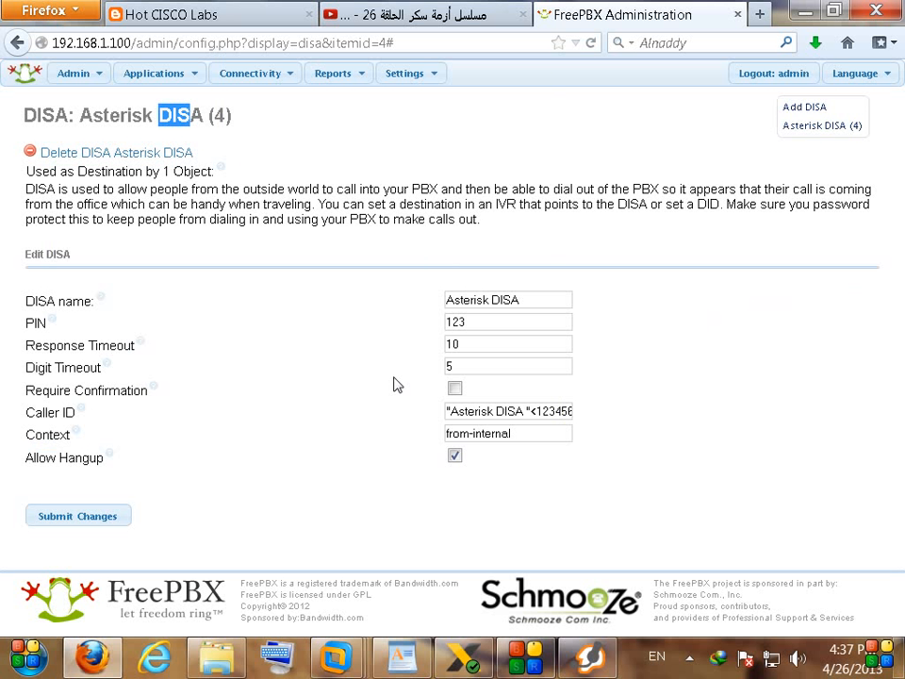
{"action": "left_click", "coordinate": [513, 433]}
{"action": "key", "text": "ctrl+a"}
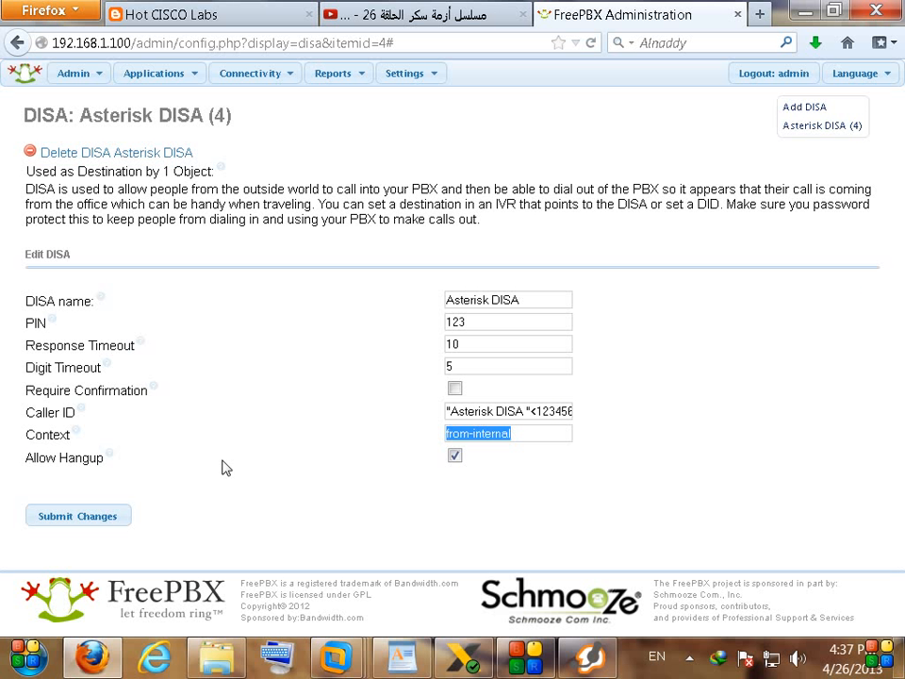
{"action": "left_click_drag", "start_coordinate": [26, 345], "coordinate": [141, 350]}
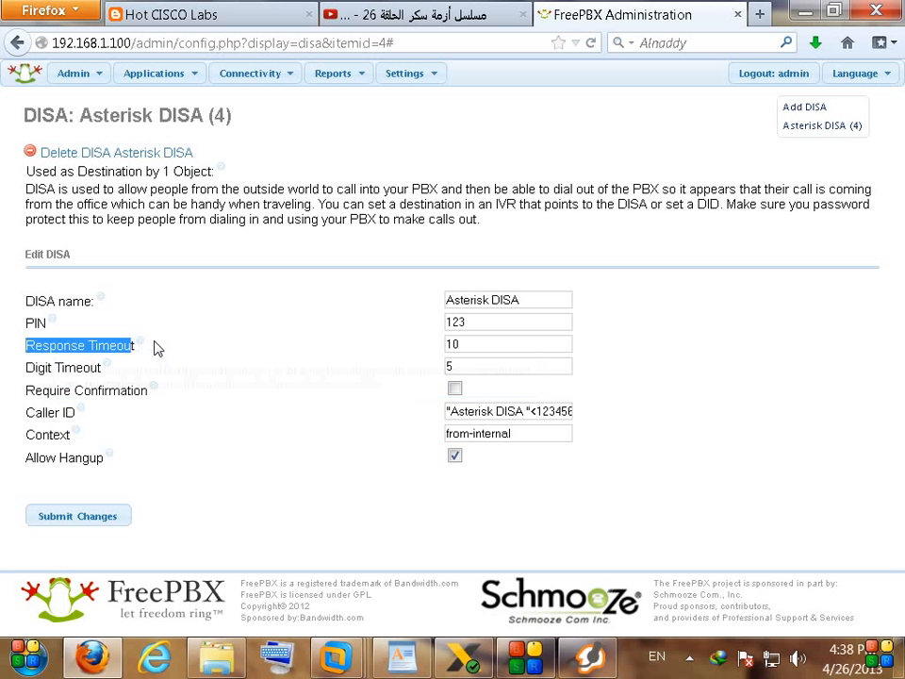
{"action": "double_click", "coordinate": [440, 345]}
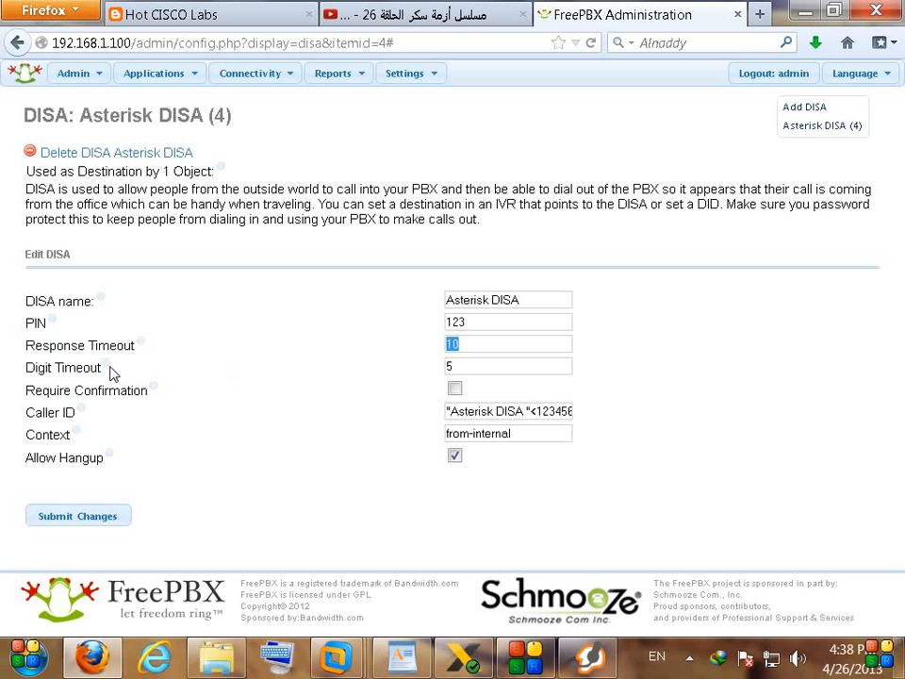
{"action": "mouse_move", "coordinate": [111, 371]}
{"action": "double_click", "coordinate": [160, 115]}
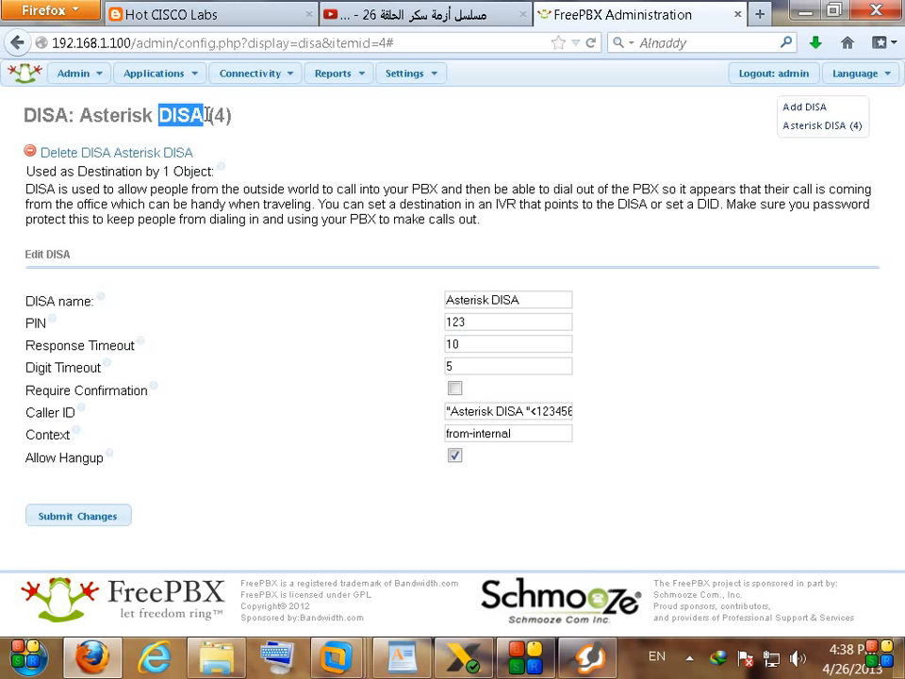
{"action": "left_click", "coordinate": [321, 564]}
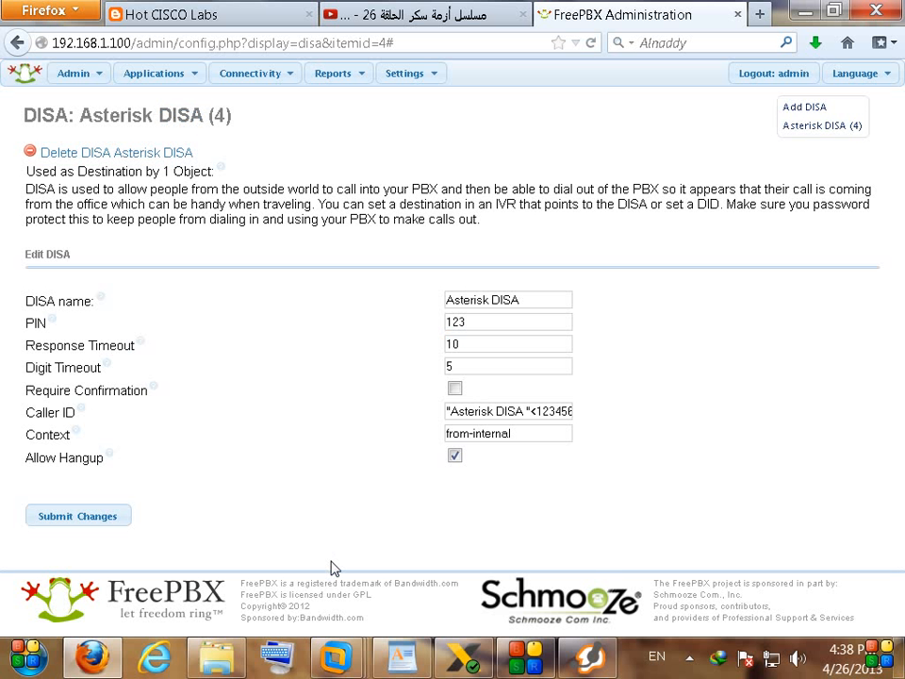
{"action": "left_click", "coordinate": [404, 662]}
Step: Point out the DISA and DISA + CB topics in the WordPad notes list
{"action": "left_click", "coordinate": [253, 506]}
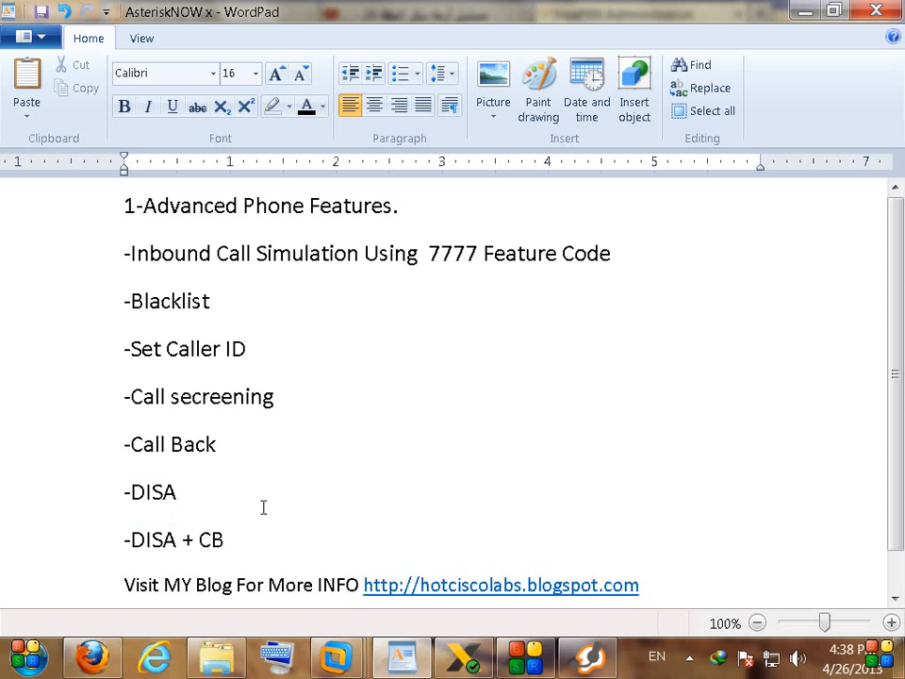
{"action": "double_click", "coordinate": [216, 488]}
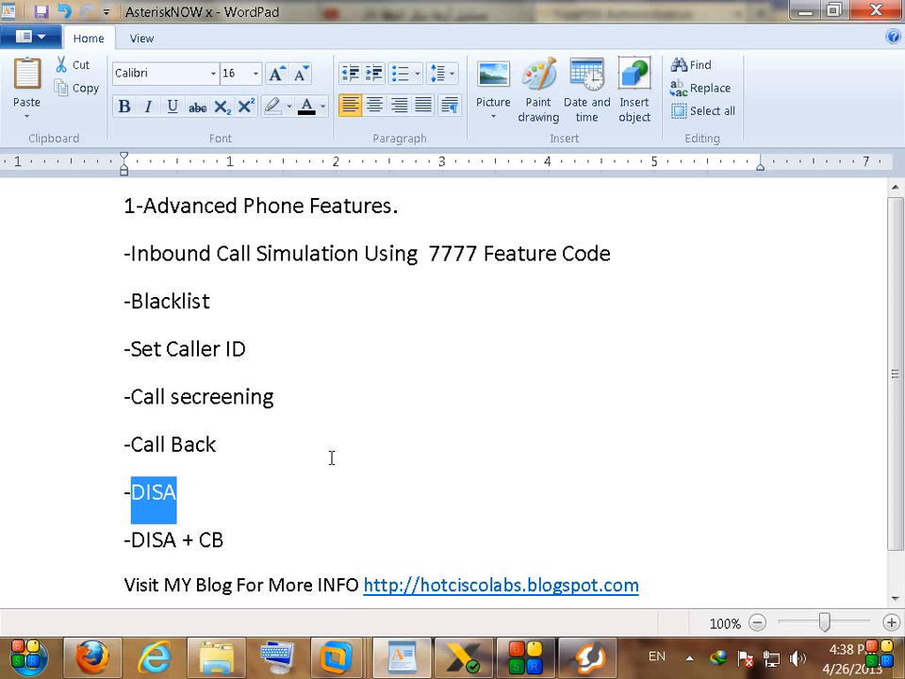
{"action": "left_click", "coordinate": [386, 463]}
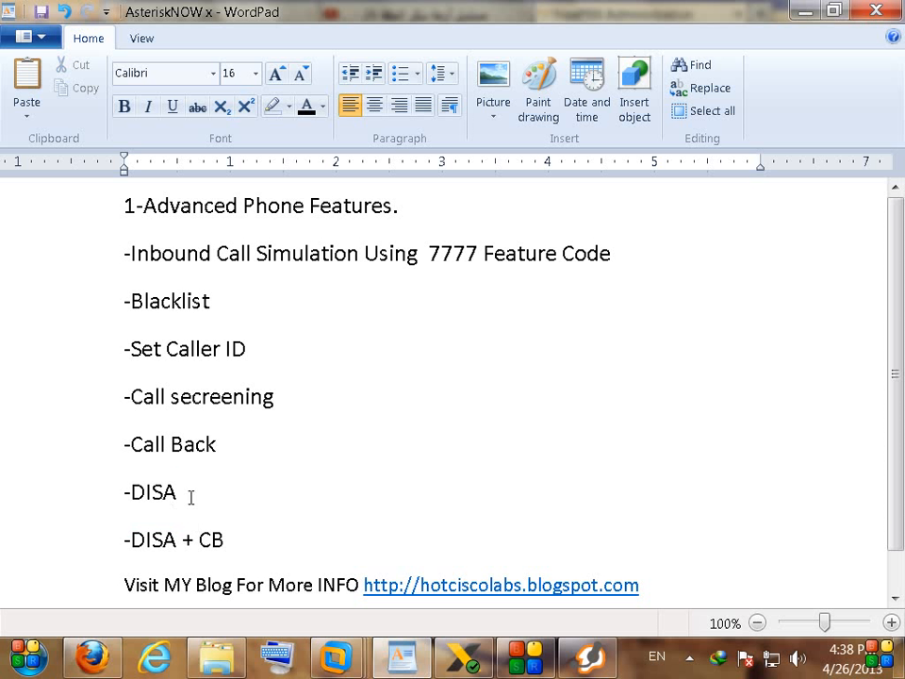
{"action": "double_click", "coordinate": [154, 497]}
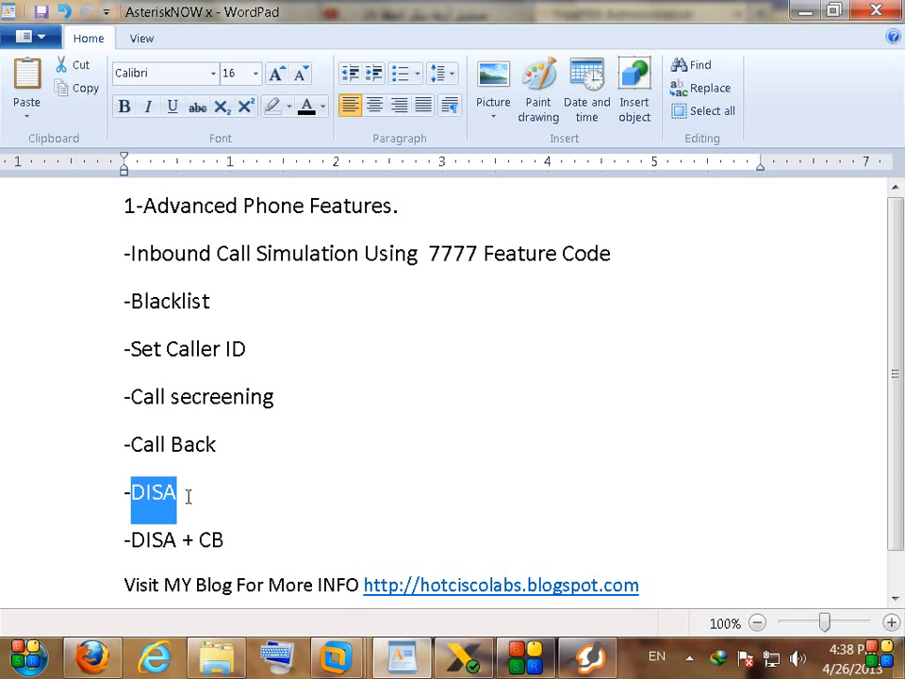
{"action": "left_click_drag", "start_coordinate": [248, 536], "coordinate": [141, 536]}
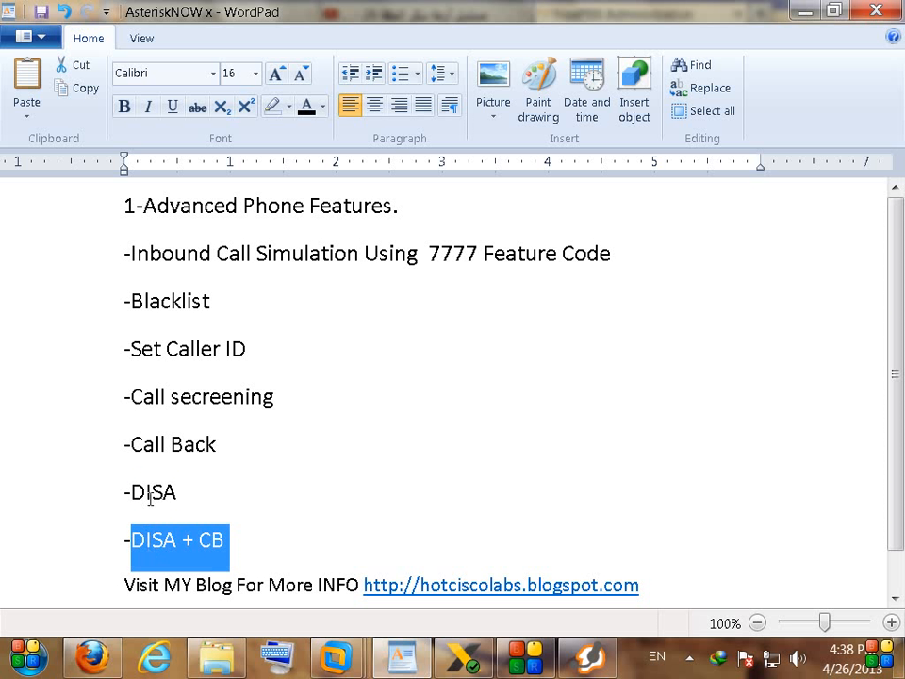
{"action": "left_click", "coordinate": [228, 539]}
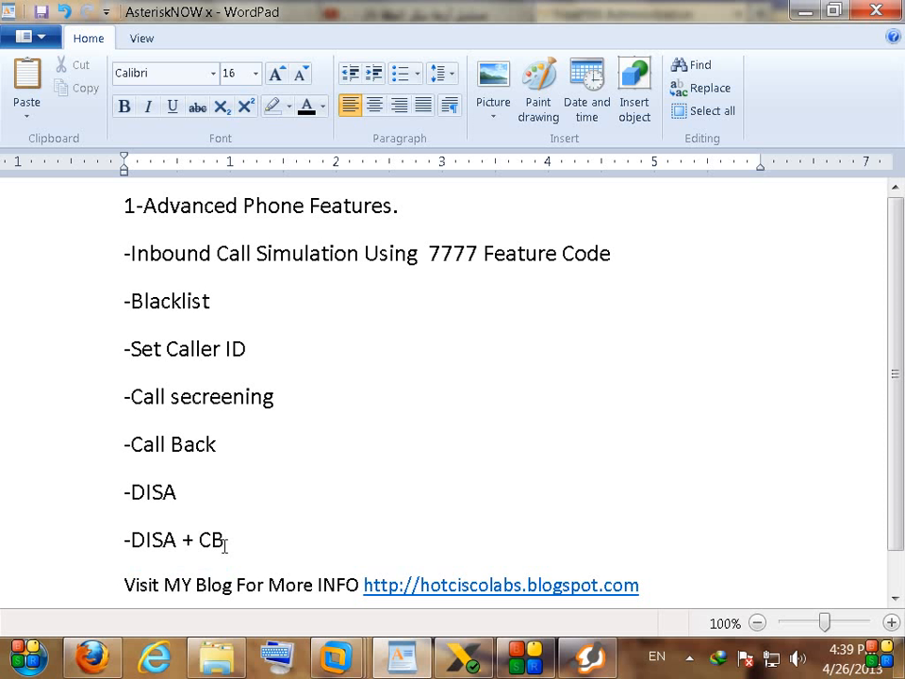
{"action": "left_click_drag", "start_coordinate": [224, 540], "coordinate": [157, 540]}
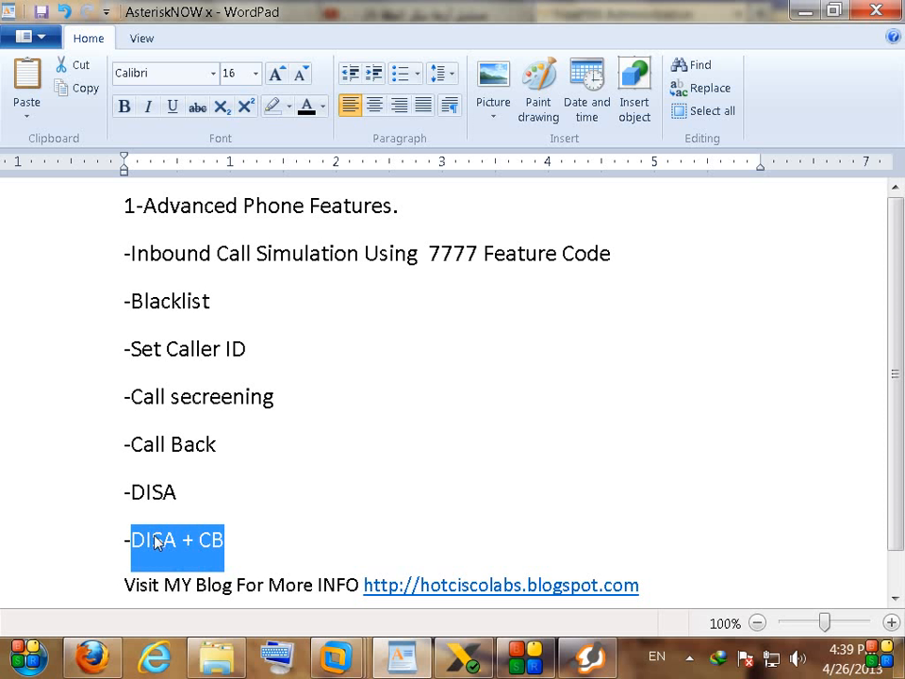
{"action": "left_click", "coordinate": [282, 510]}
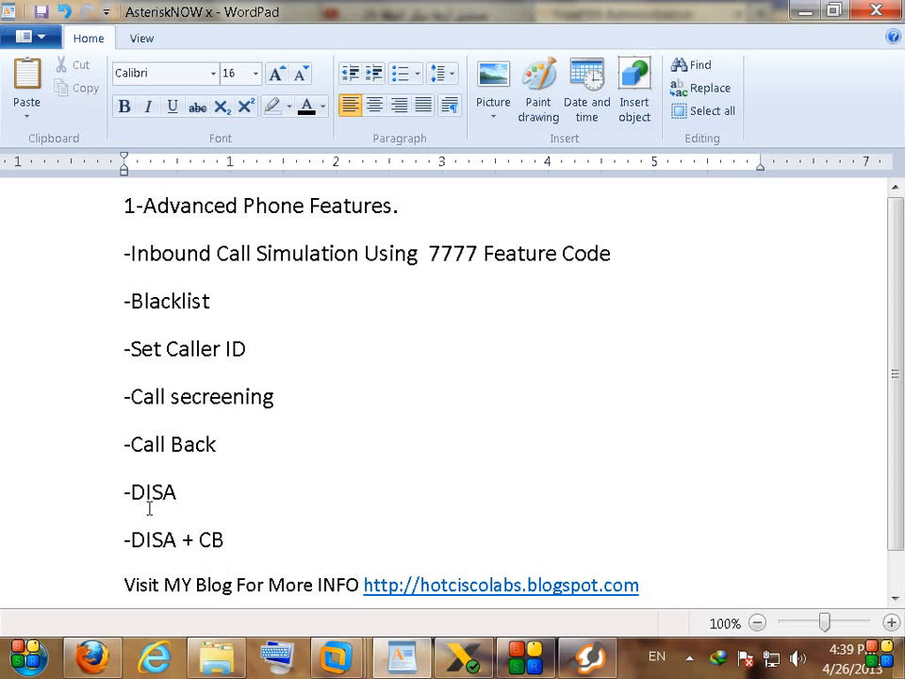
Step: Highlight the CB and DISA parts of the DISA + CB topic while explaining
{"action": "double_click", "coordinate": [204, 538]}
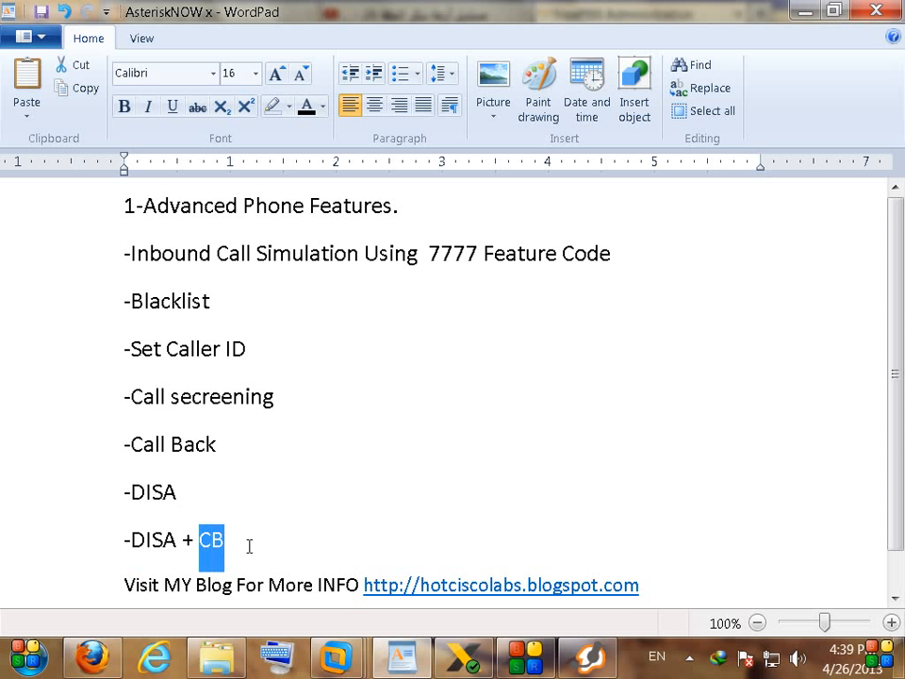
{"action": "left_click", "coordinate": [256, 539]}
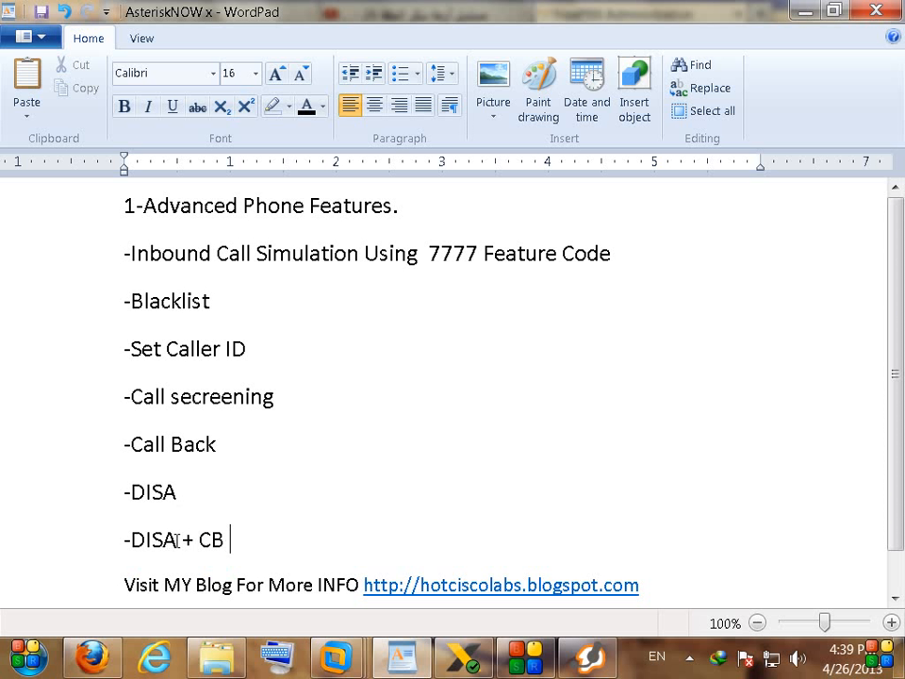
{"action": "left_click_drag", "start_coordinate": [174, 540], "coordinate": [129, 543]}
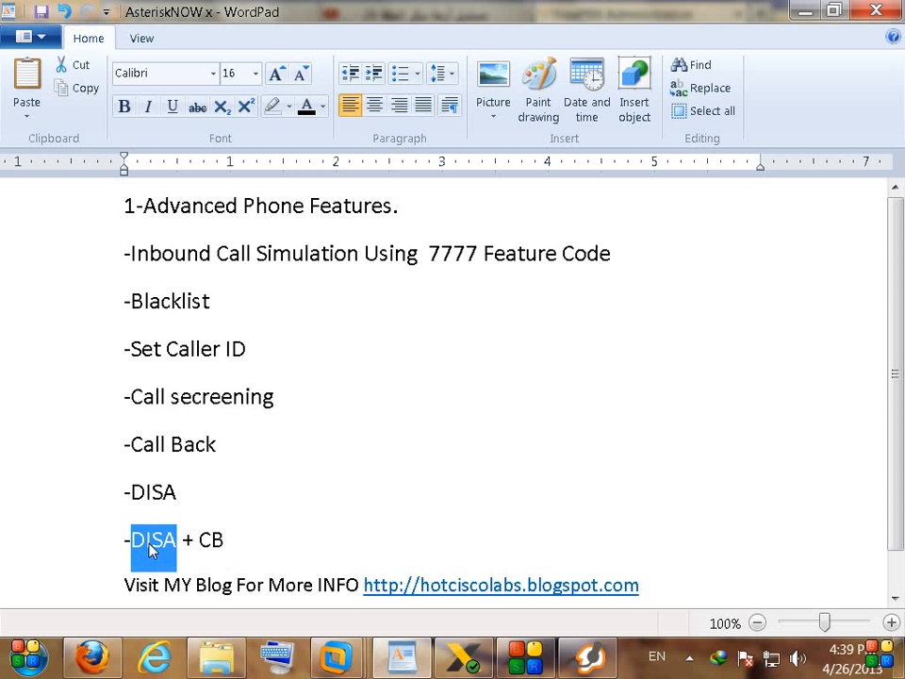
{"action": "left_click", "coordinate": [410, 408]}
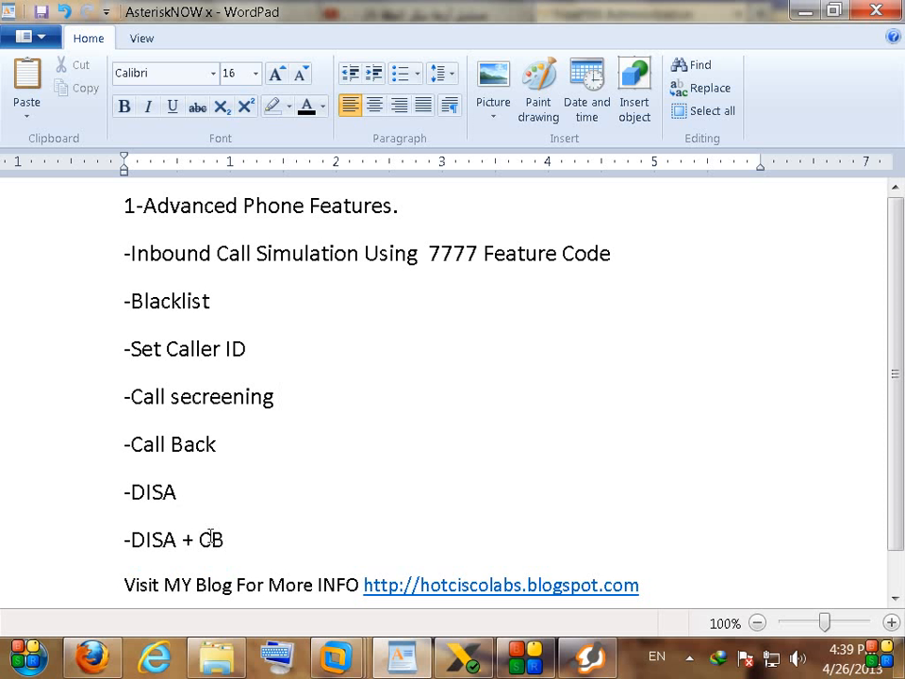
{"action": "left_click_drag", "start_coordinate": [176, 542], "coordinate": [131, 542]}
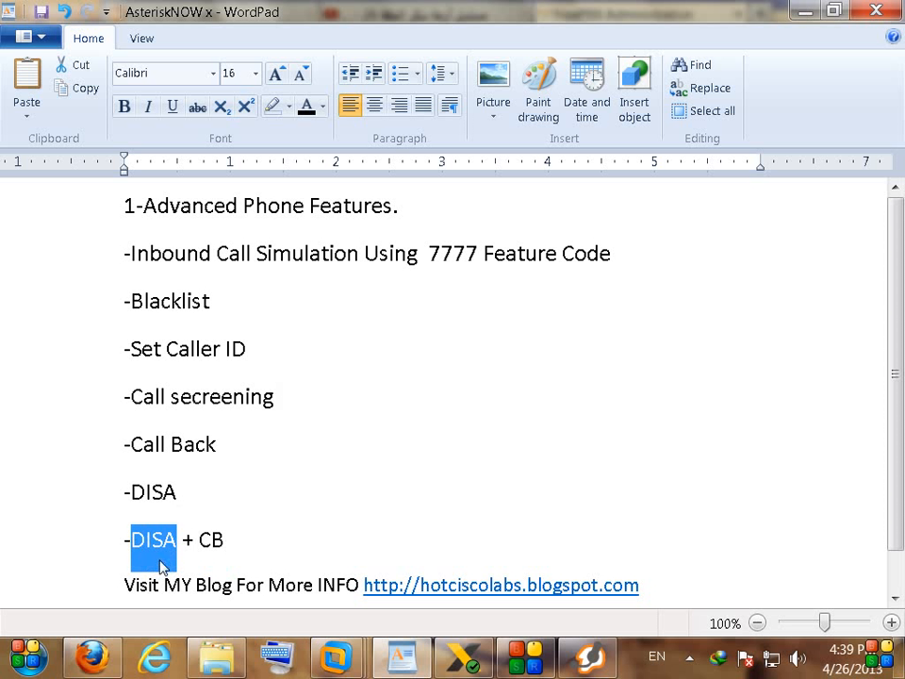
{"action": "left_click", "coordinate": [456, 449]}
Step: Minimize the notes, re-highlight DISA + CB once, and return to the FreePBX DISA page
{"action": "left_click", "coordinate": [804, 11]}
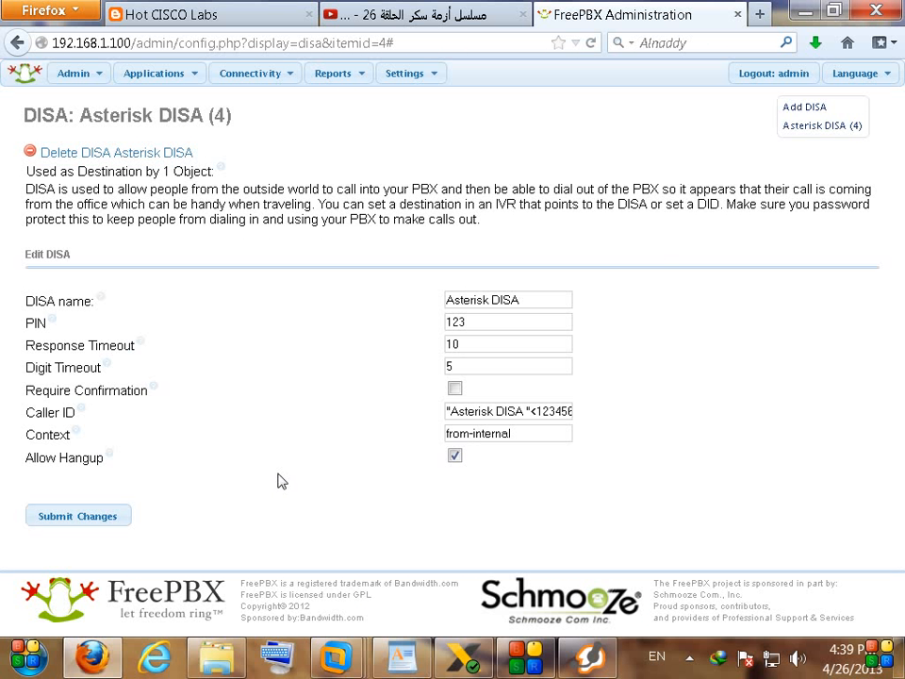
{"action": "left_click", "coordinate": [402, 657]}
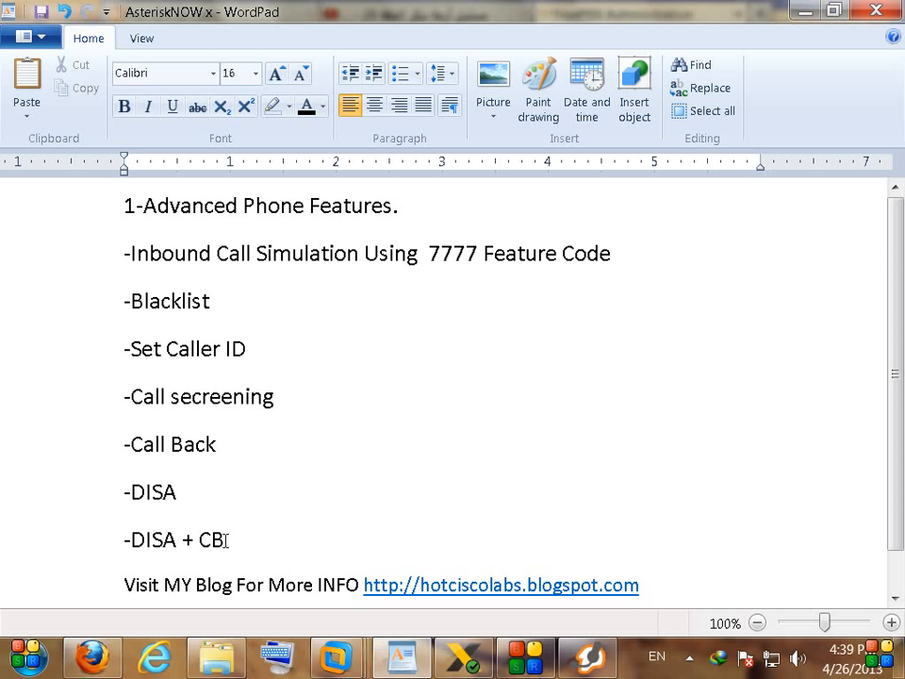
{"action": "left_click_drag", "start_coordinate": [226, 539], "coordinate": [130, 539]}
{"action": "left_click", "coordinate": [462, 397]}
{"action": "left_click", "coordinate": [809, 13]}
{"action": "mouse_move", "coordinate": [189, 74]}
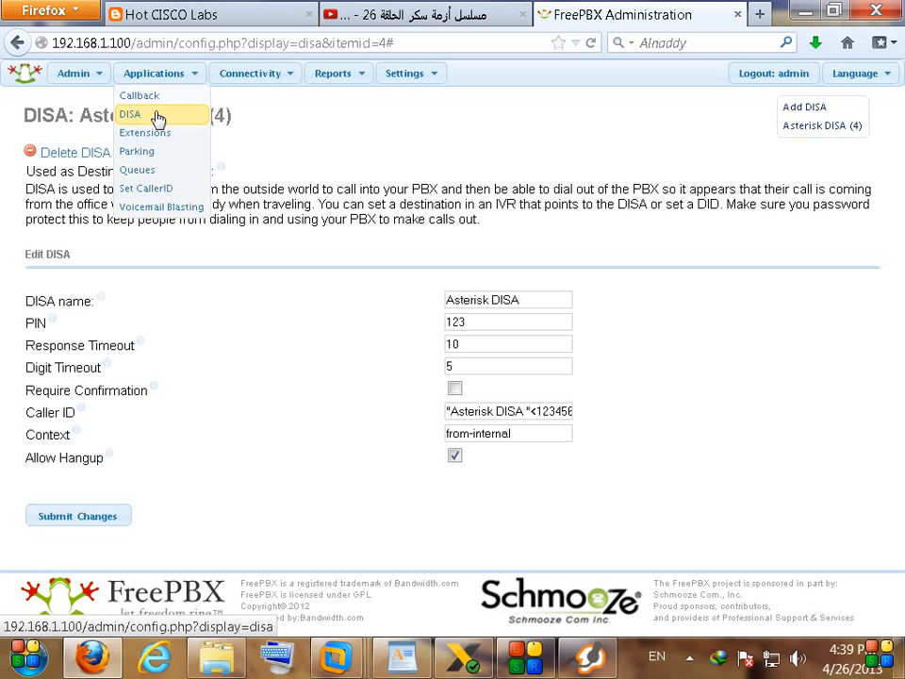
Step: Set up a callback named DISA CB with 0 delay and destination DISA > Asterisk DISA
{"action": "left_click", "coordinate": [161, 96]}
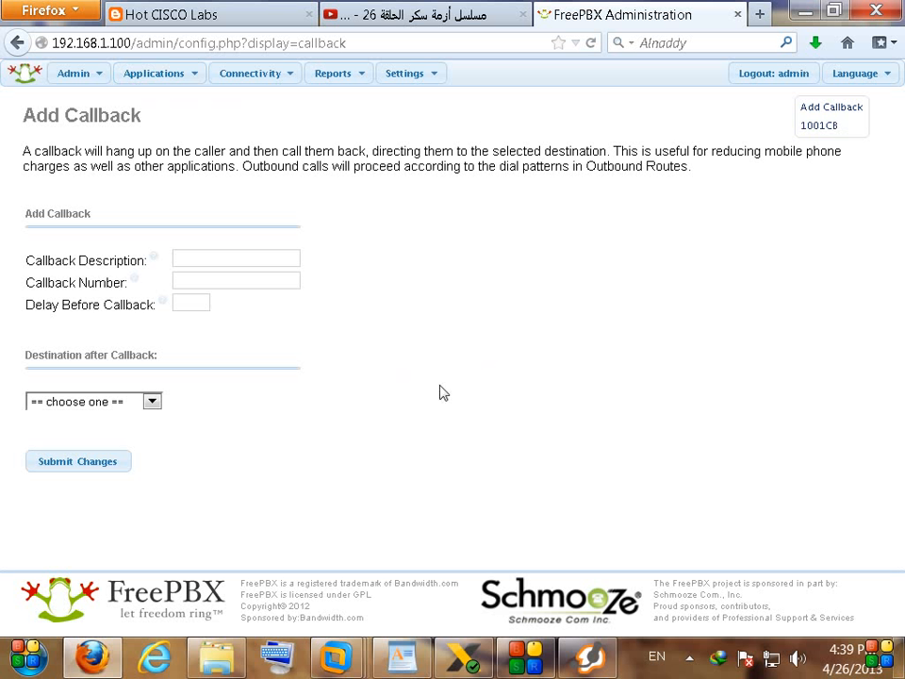
{"action": "left_click", "coordinate": [129, 408]}
{"action": "left_click", "coordinate": [71, 461]}
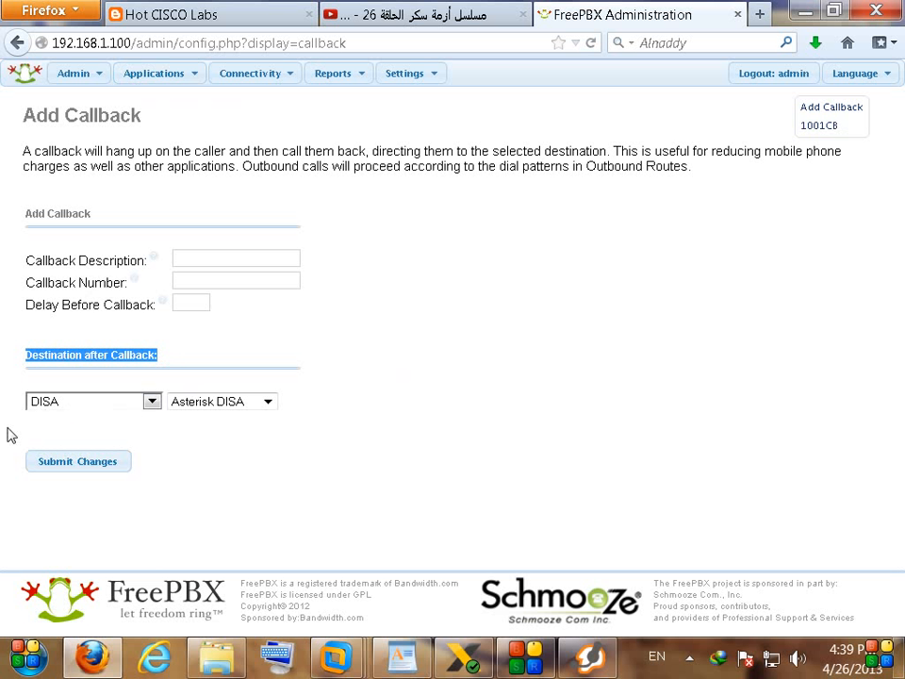
{"action": "left_click", "coordinate": [233, 401]}
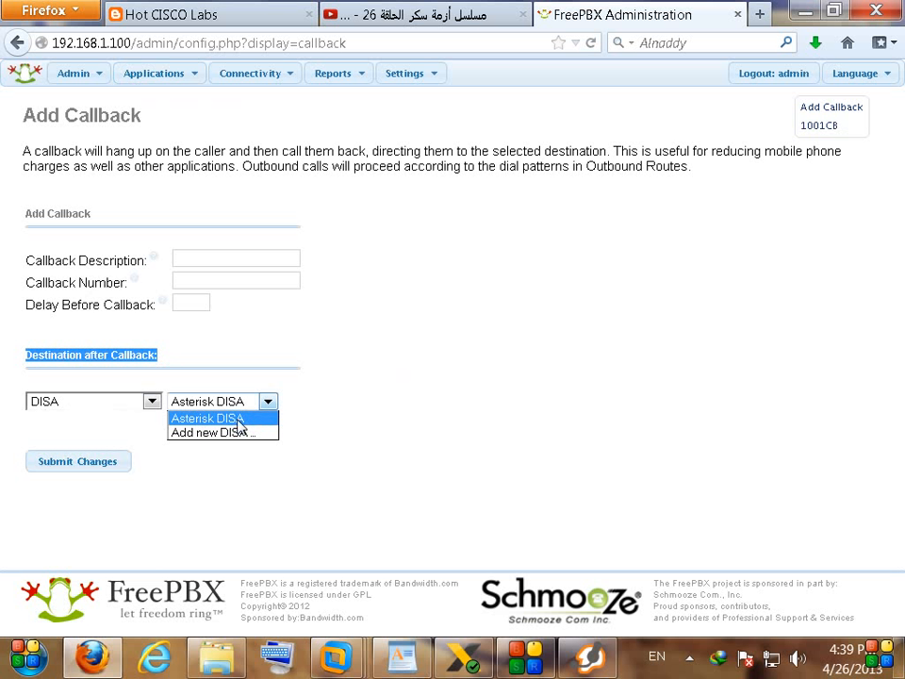
{"action": "left_click", "coordinate": [314, 394]}
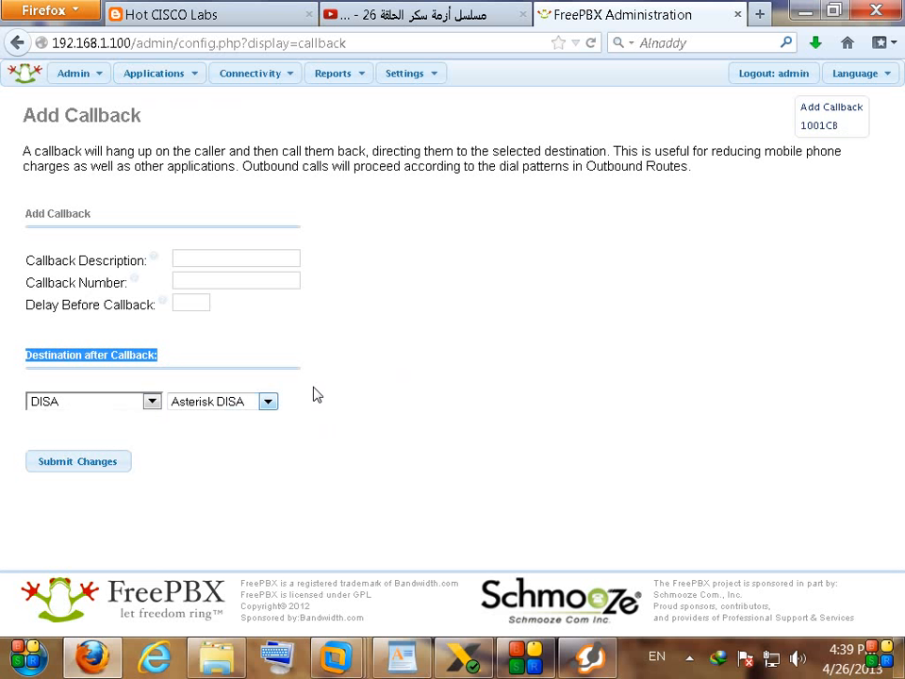
{"action": "left_click", "coordinate": [186, 281]}
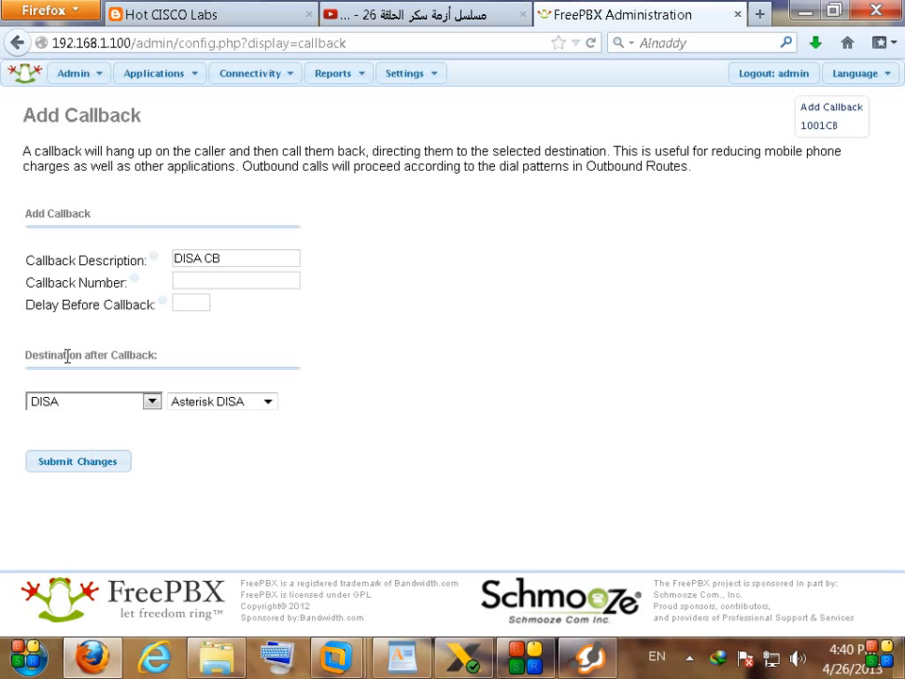
{"action": "left_click_drag", "start_coordinate": [26, 305], "coordinate": [145, 310]}
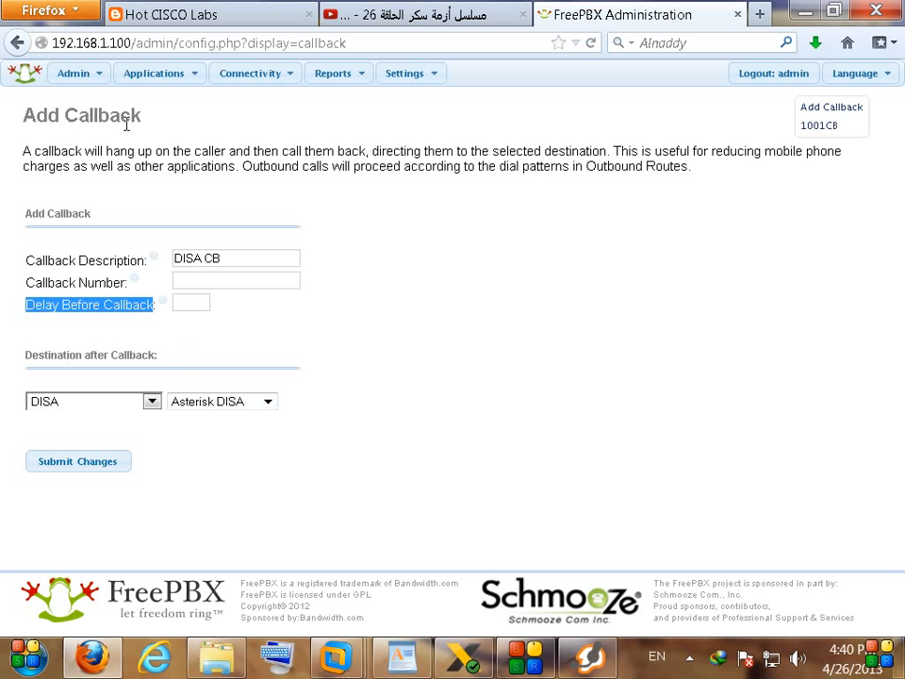
{"action": "left_click", "coordinate": [100, 200]}
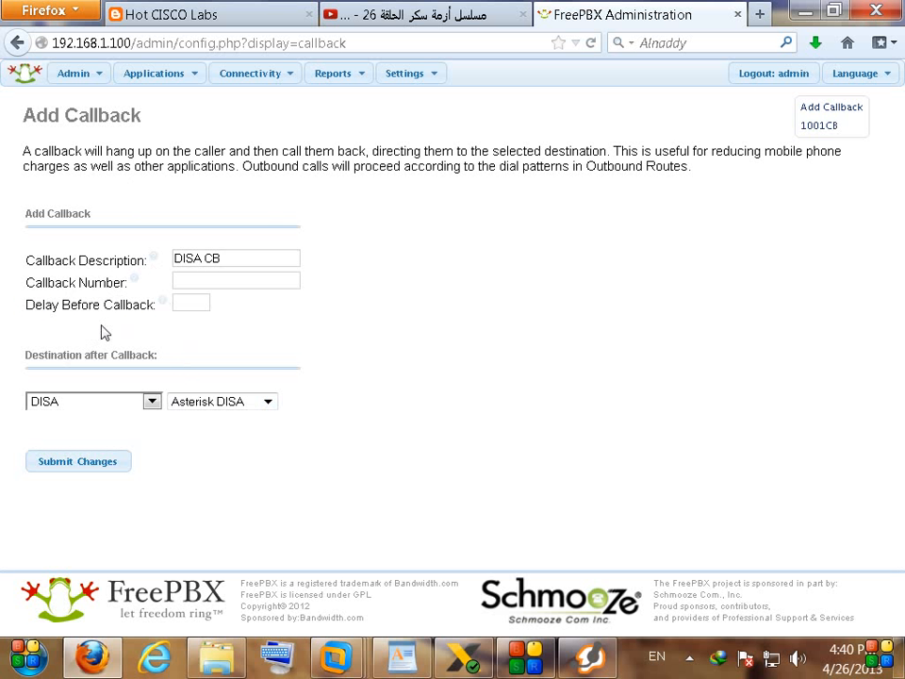
Step: Submit the DISA CB callback and apply the configuration
{"action": "left_click", "coordinate": [117, 464]}
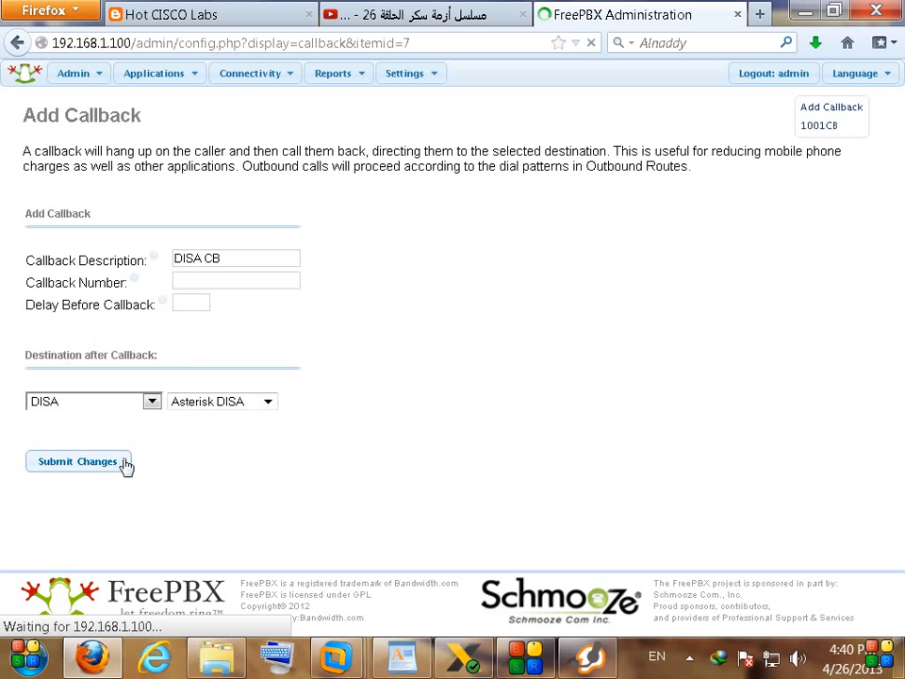
{"action": "left_click", "coordinate": [505, 84]}
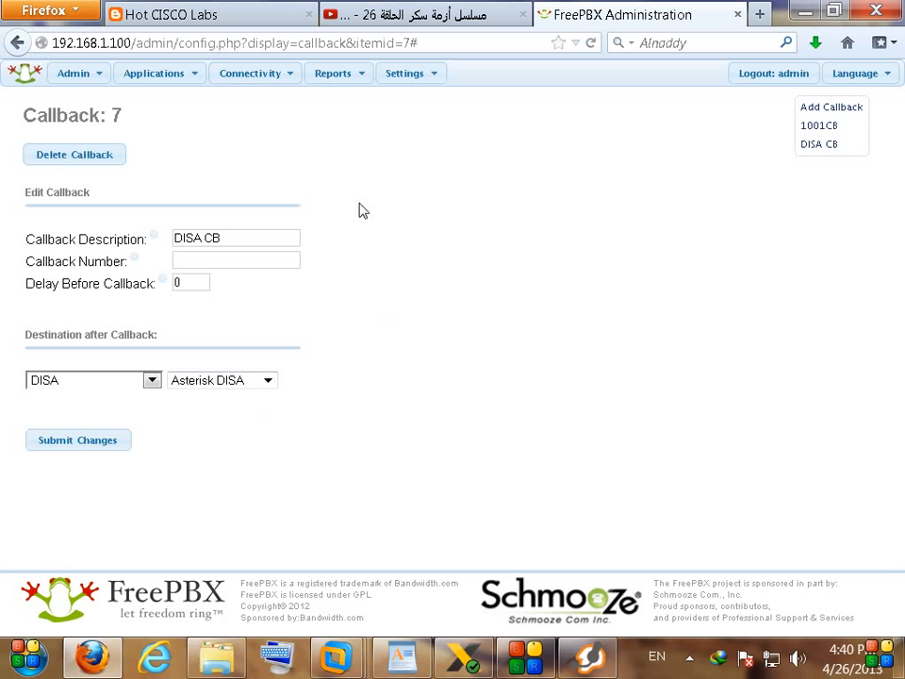
{"action": "mouse_move", "coordinate": [269, 75]}
{"action": "left_click", "coordinate": [254, 172]}
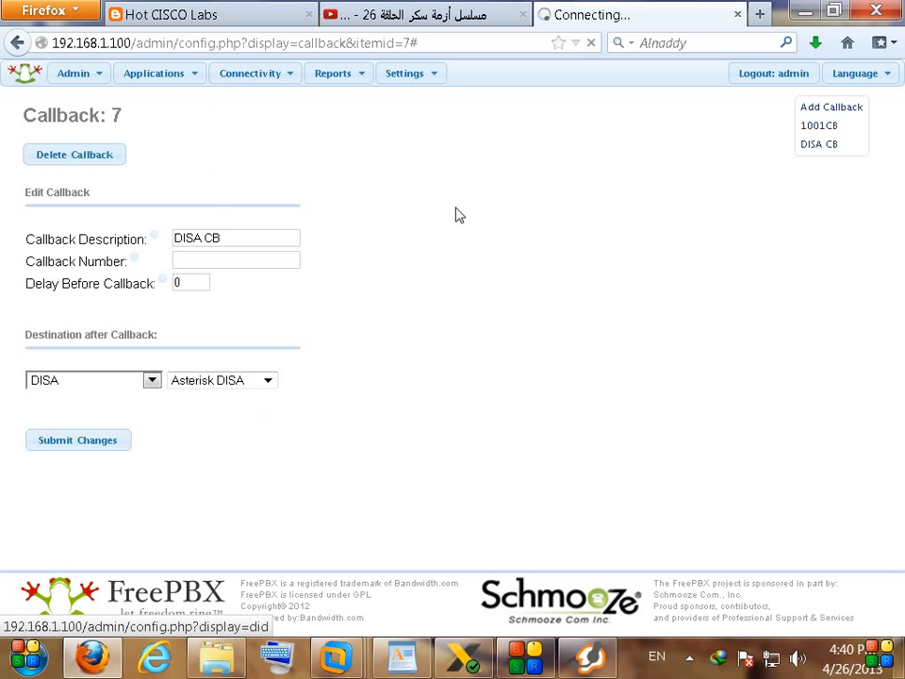
Step: Point the Incoming Route Simulation route to the DISA CB callback and apply the configuration
{"action": "left_click", "coordinate": [771, 225]}
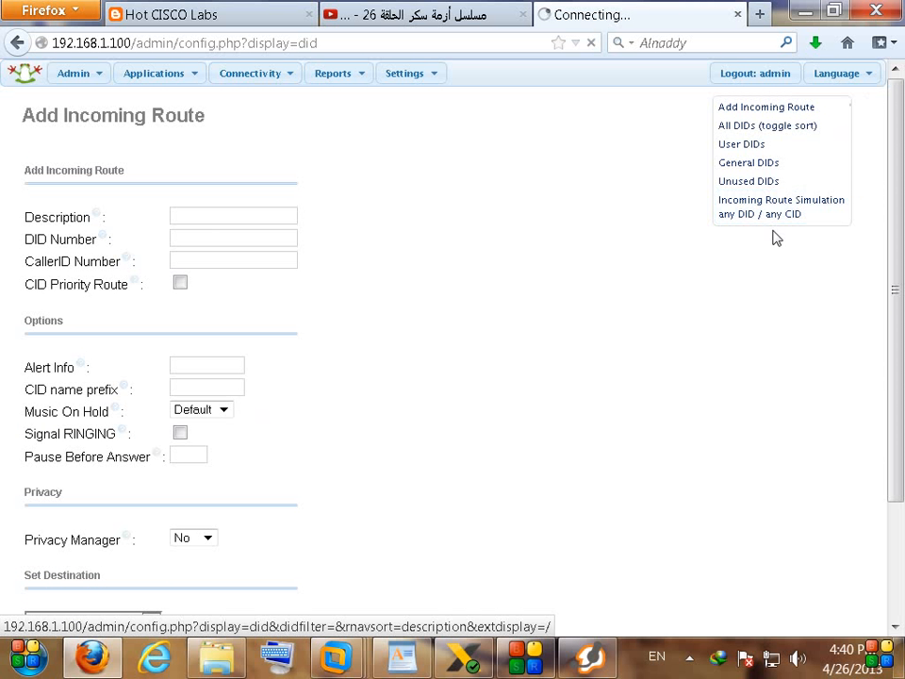
{"action": "scroll", "coordinate": [443, 358], "scroll_direction": "down", "scroll_amount": 3}
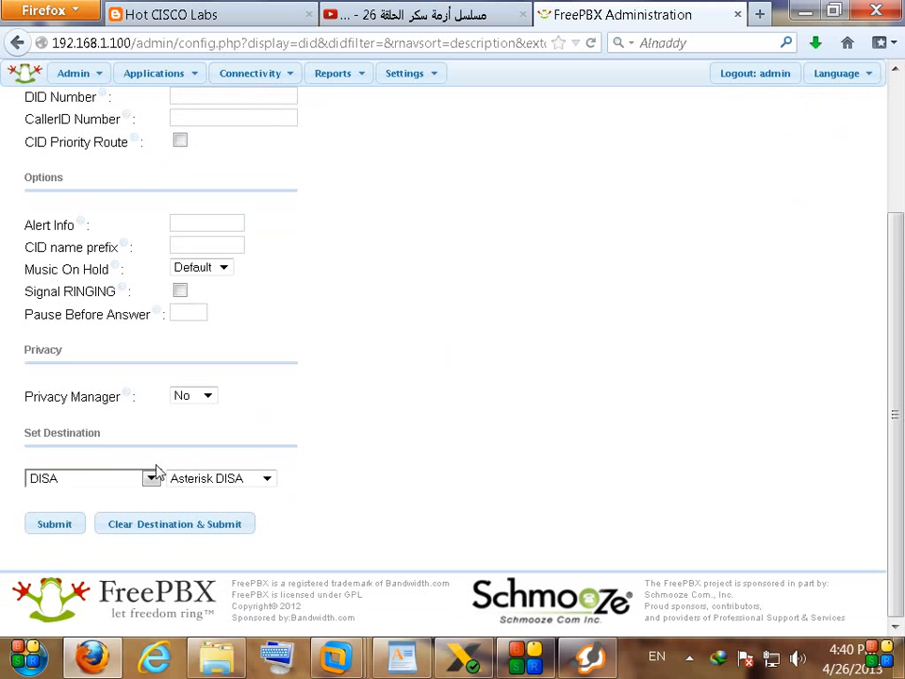
{"action": "left_click", "coordinate": [97, 479]}
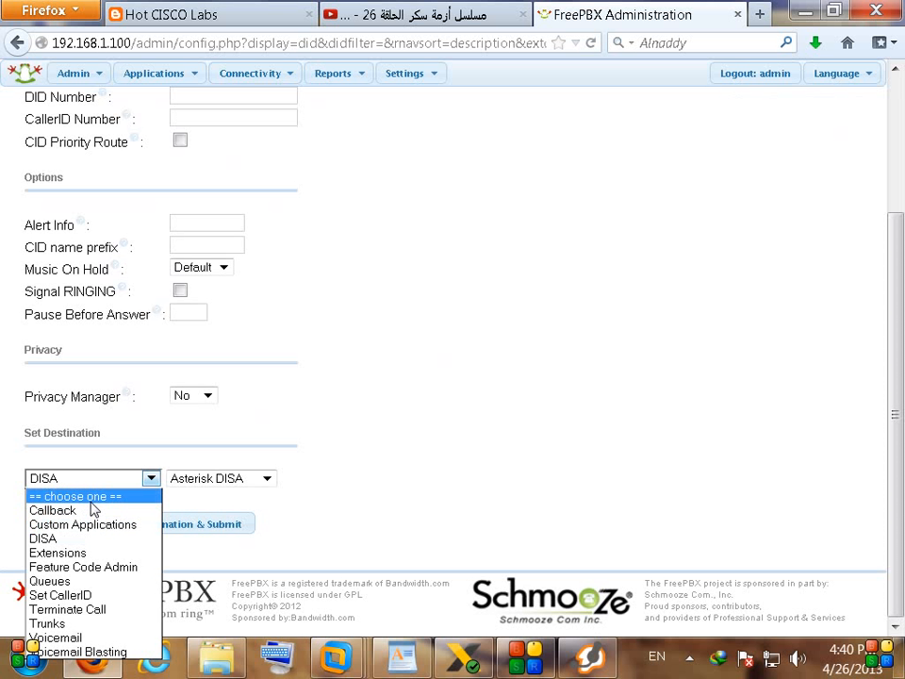
{"action": "left_click", "coordinate": [90, 510]}
{"action": "left_click", "coordinate": [212, 481]}
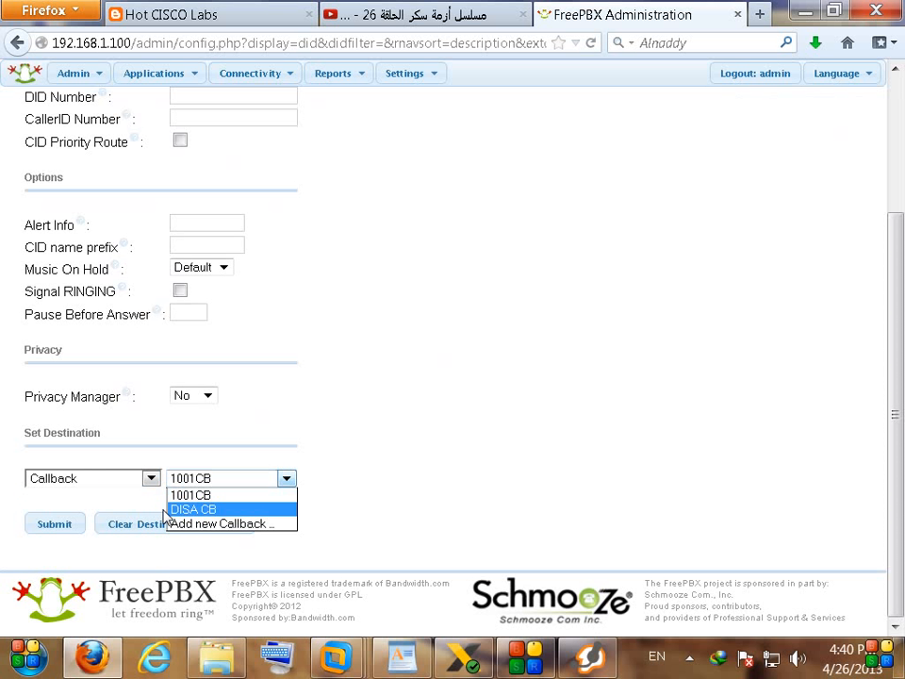
{"action": "left_click", "coordinate": [179, 510]}
{"action": "left_click", "coordinate": [54, 524]}
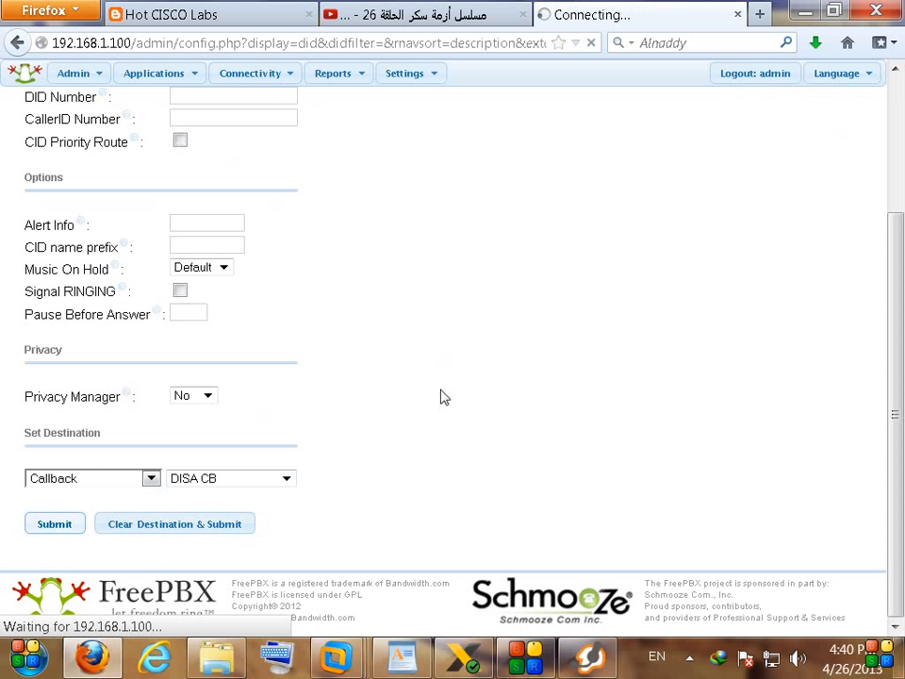
{"action": "left_click", "coordinate": [510, 77]}
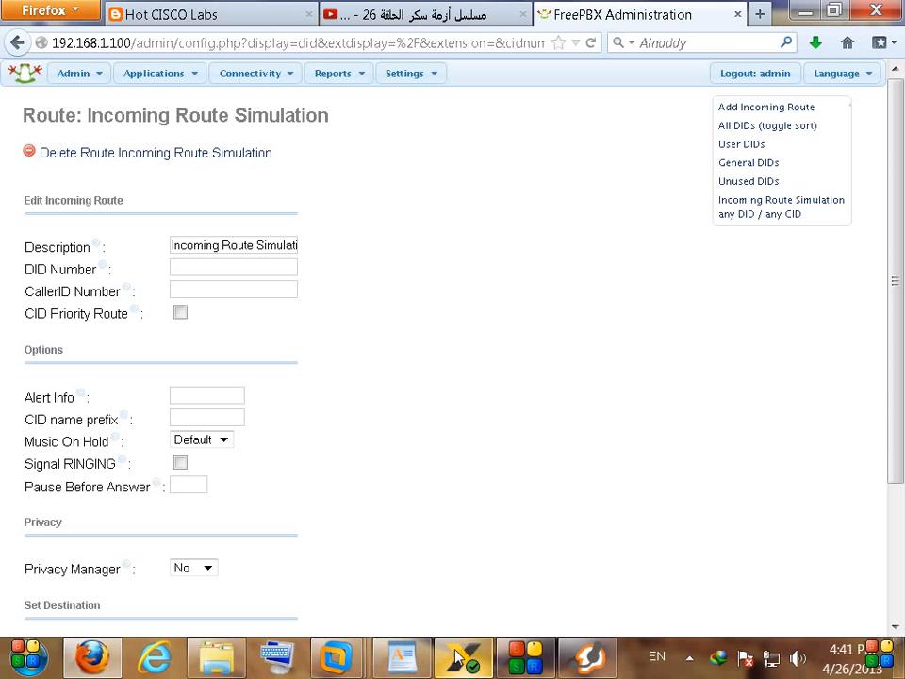
{"action": "left_click", "coordinate": [457, 657]}
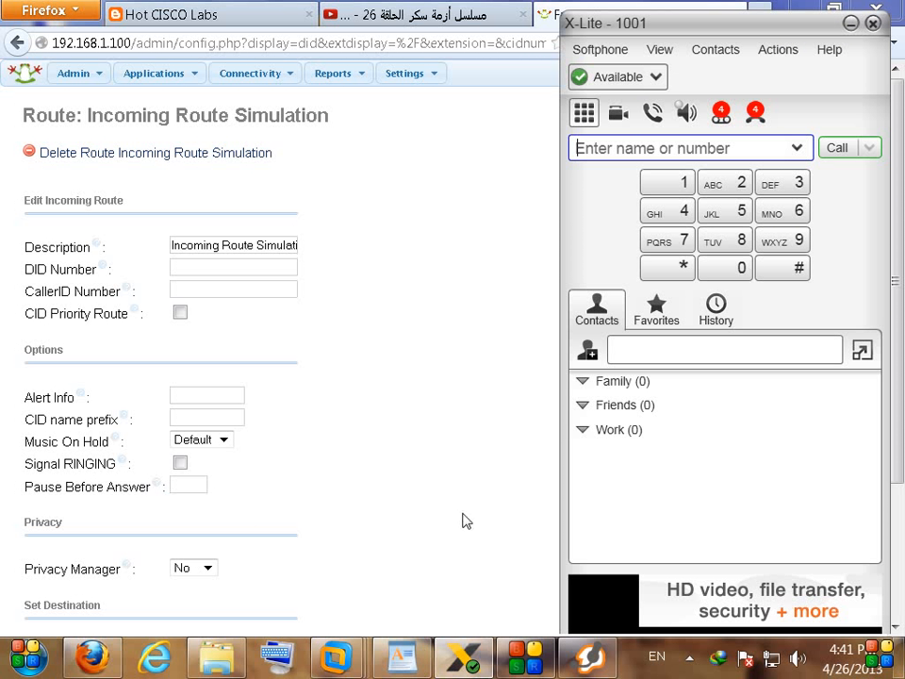
Step: Dial 7777 on the X-Lite keypad and place the call
{"action": "left_click", "coordinate": [684, 242]}
{"action": "left_click", "coordinate": [683, 242]}
{"action": "left_click", "coordinate": [684, 242]}
{"action": "left_click", "coordinate": [683, 242]}
{"action": "left_click_drag", "start_coordinate": [625, 144], "coordinate": [557, 163]}
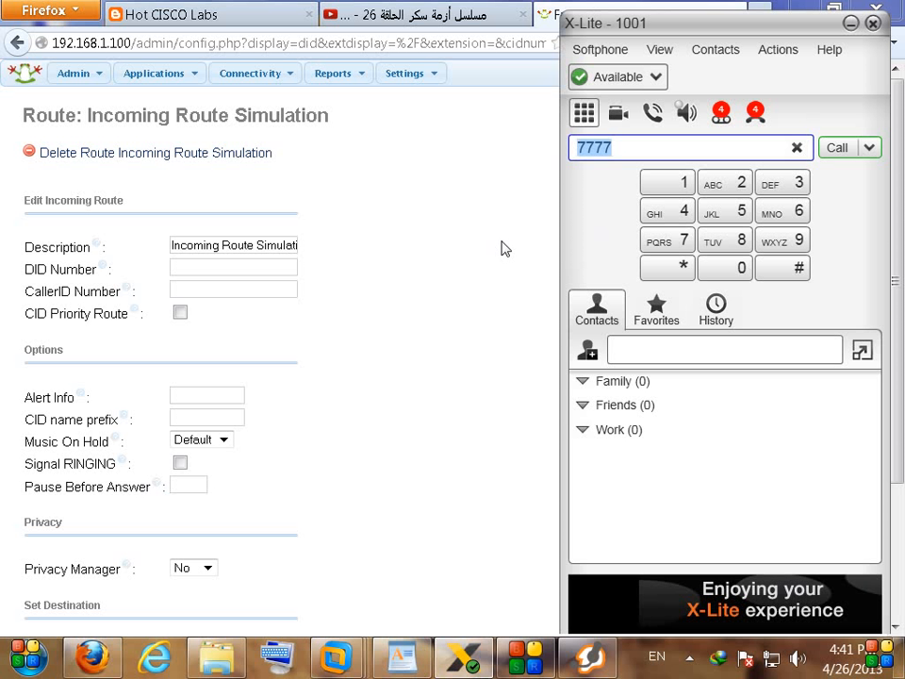
{"action": "mouse_move", "coordinate": [665, 28]}
{"action": "left_mouse_down"}
{"action": "mouse_move", "coordinate": [606, 38]}
{"action": "mouse_move", "coordinate": [664, 22]}
{"action": "left_mouse_up"}
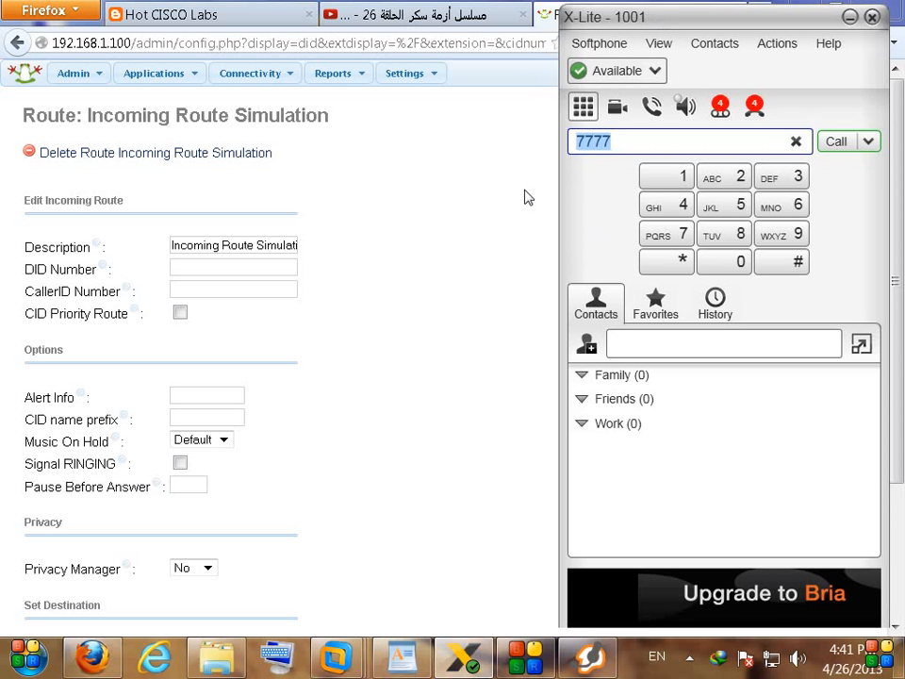
{"action": "mouse_move", "coordinate": [157, 75]}
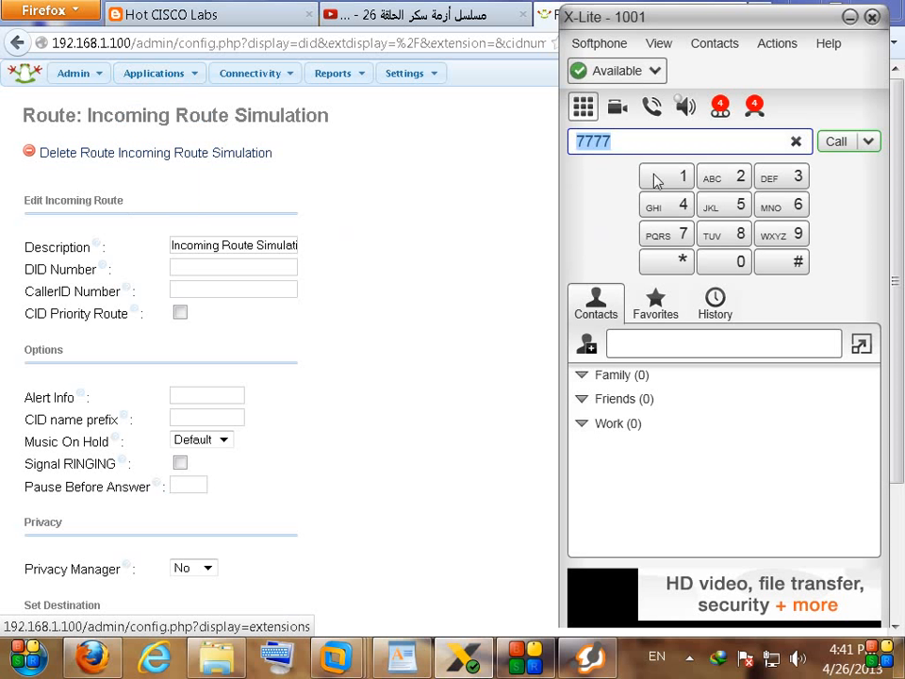
{"action": "left_click", "coordinate": [840, 149]}
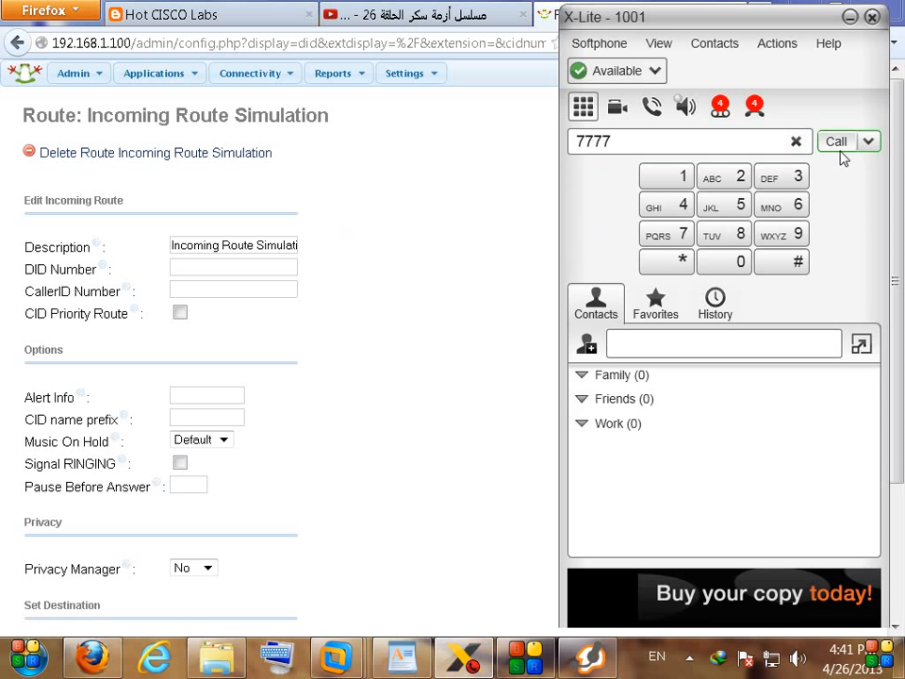
{"action": "left_click", "coordinate": [837, 143]}
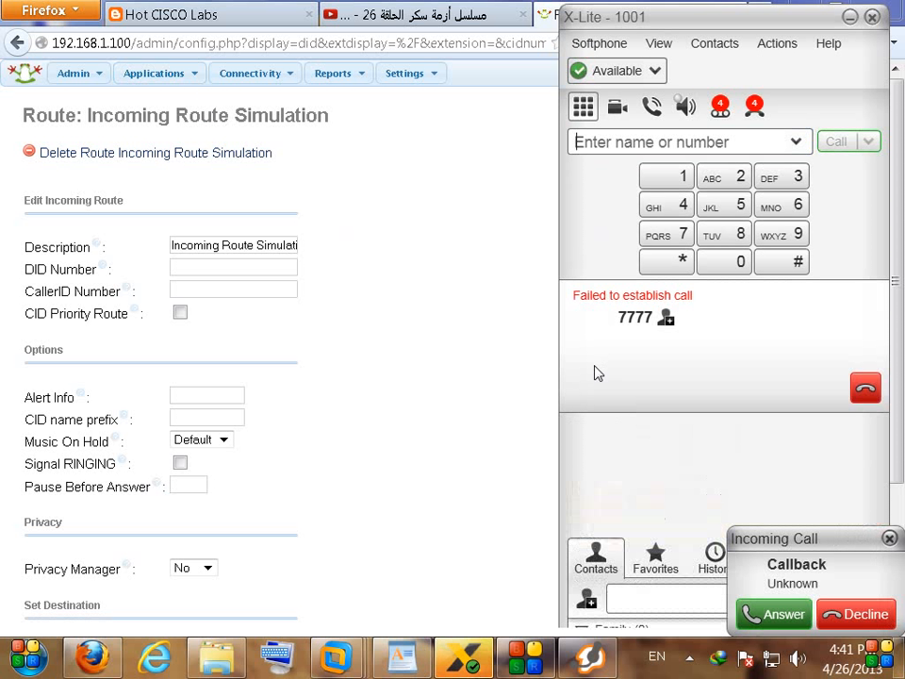
{"action": "left_click_drag", "start_coordinate": [822, 540], "coordinate": [500, 298]}
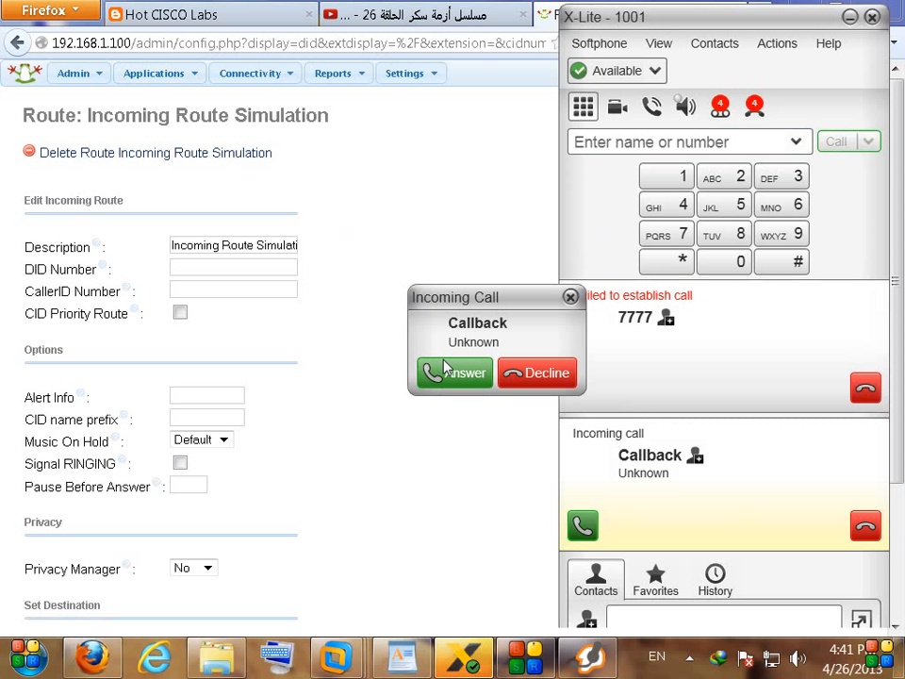
{"action": "left_click", "coordinate": [449, 370]}
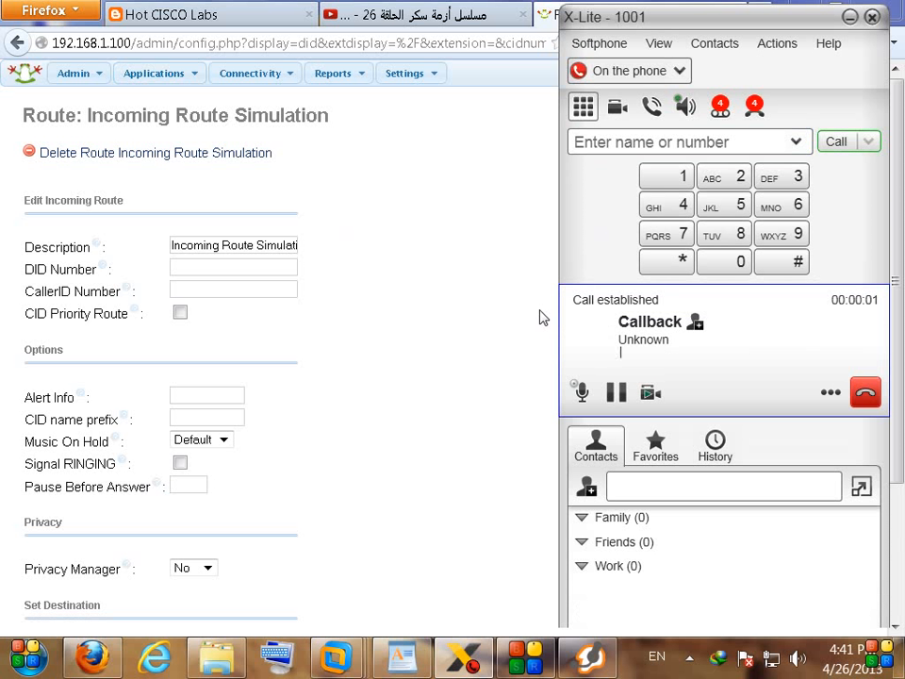
{"action": "left_click", "coordinate": [667, 185]}
{"action": "left_click", "coordinate": [724, 189]}
{"action": "left_click", "coordinate": [767, 185]}
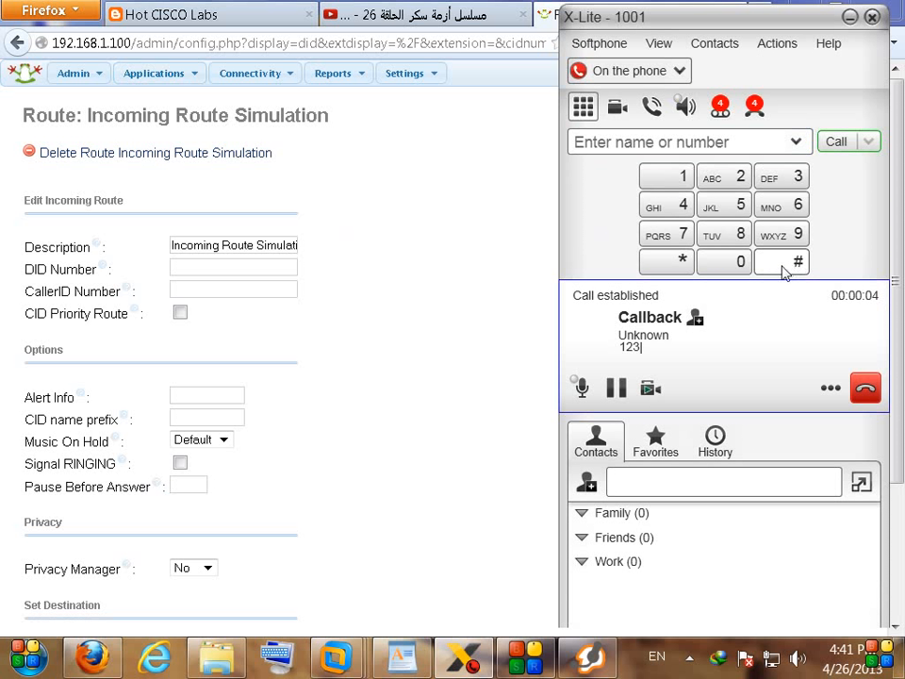
{"action": "left_click", "coordinate": [792, 263]}
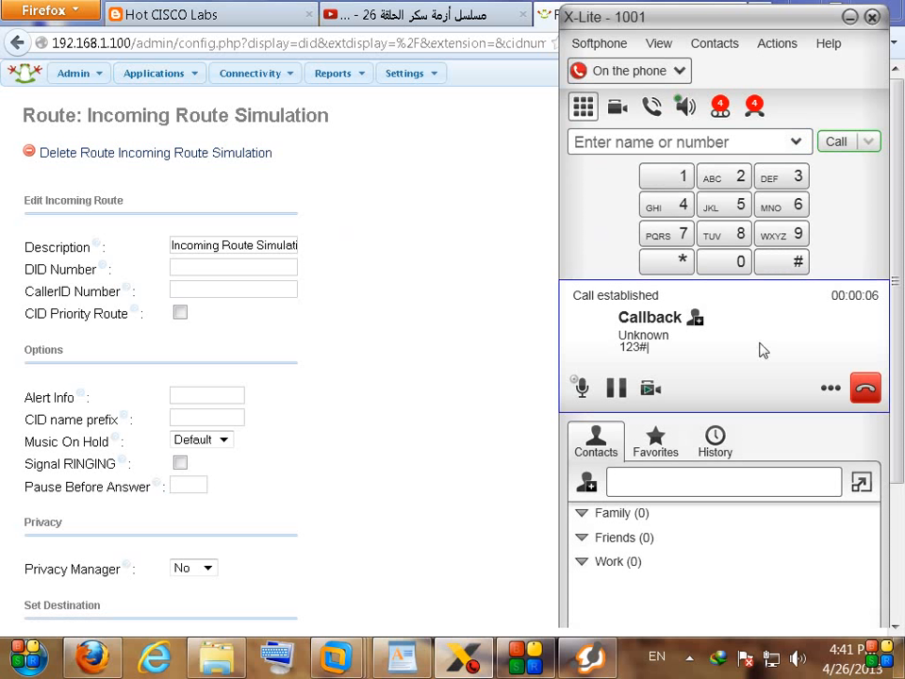
{"action": "left_click", "coordinate": [863, 387]}
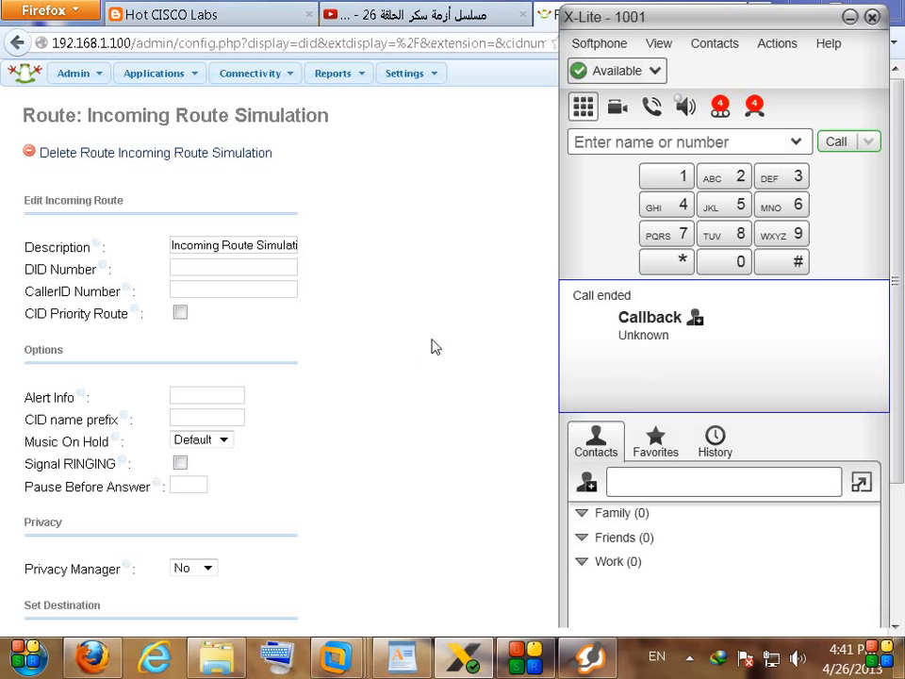
{"action": "left_click", "coordinate": [421, 341]}
{"action": "left_click", "coordinate": [401, 658]}
Step: Highlight the DISA + CB and DISA lines in the WordPad notes while explaining
{"action": "left_click_drag", "start_coordinate": [235, 543], "coordinate": [130, 543]}
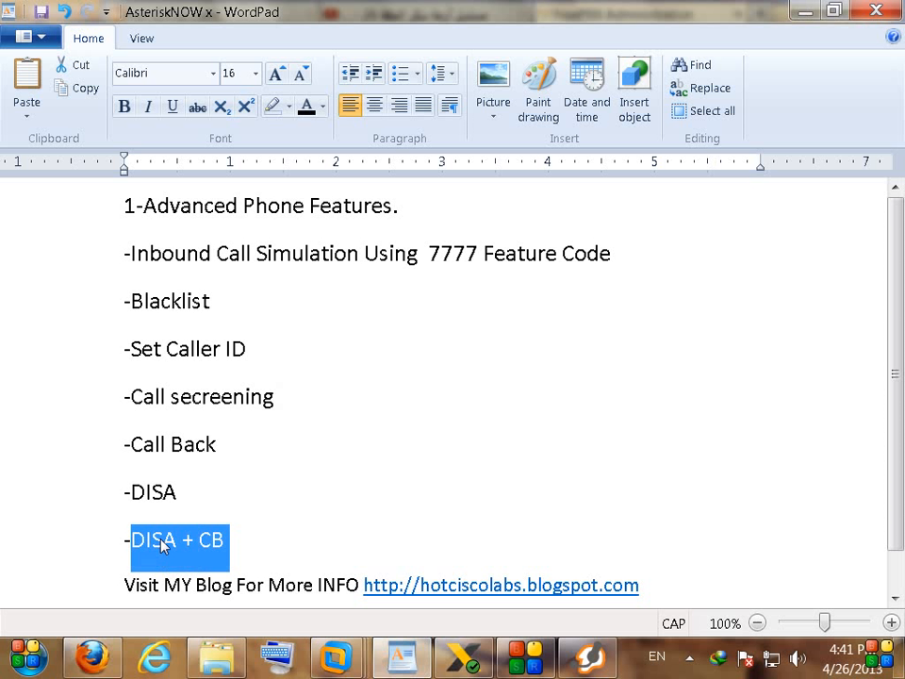
{"action": "double_click", "coordinate": [209, 540]}
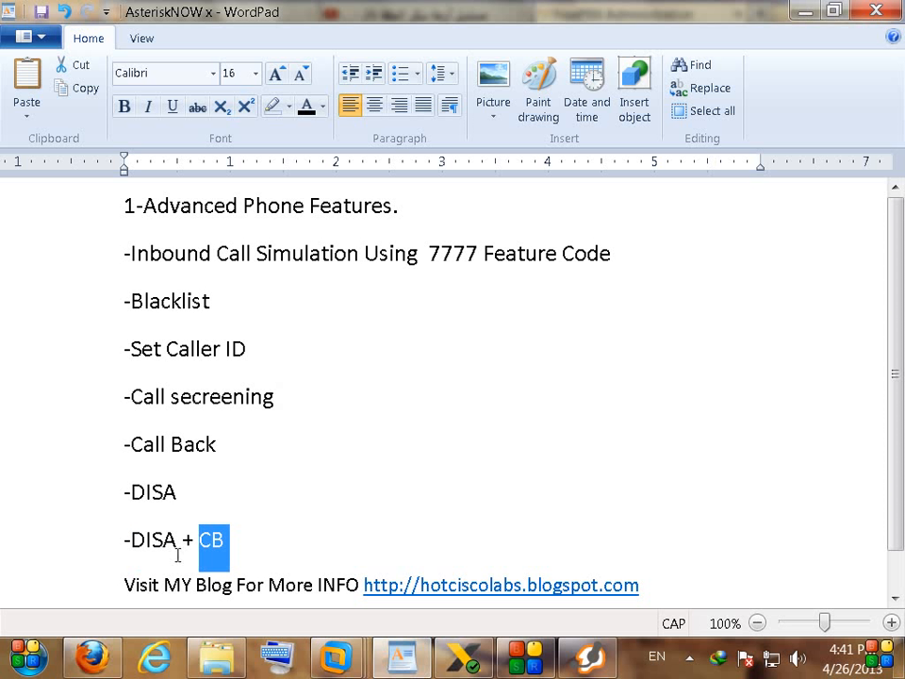
{"action": "left_click", "coordinate": [148, 547]}
{"action": "left_click_drag", "start_coordinate": [251, 540], "coordinate": [123, 542]}
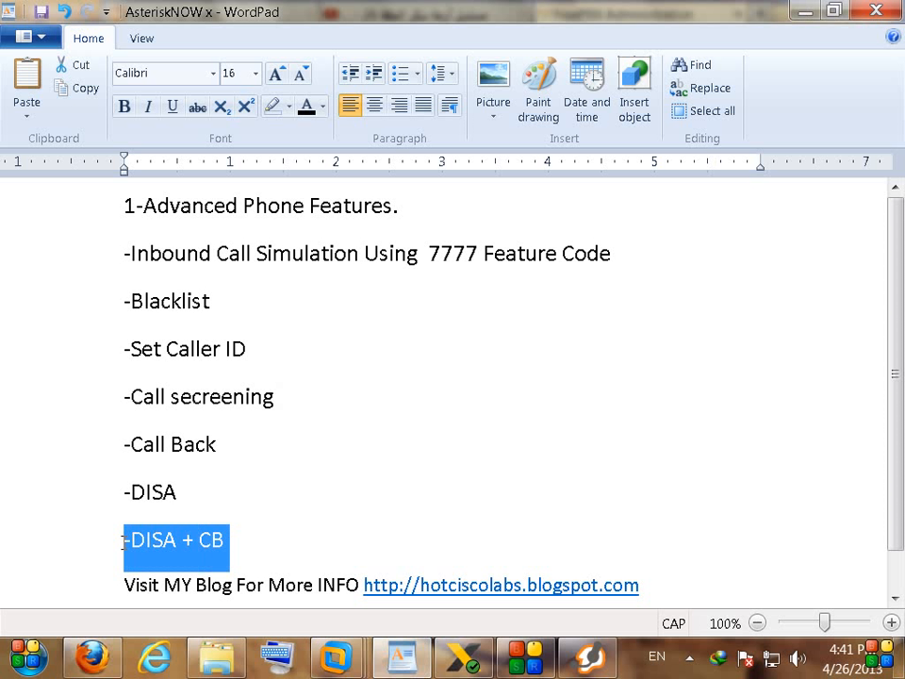
{"action": "left_click", "coordinate": [227, 549]}
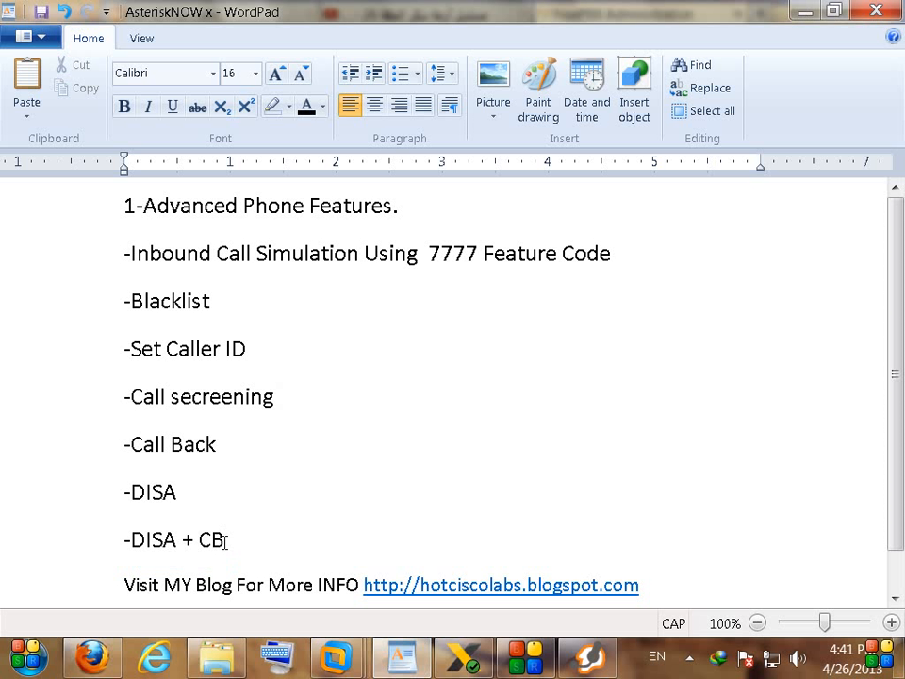
{"action": "left_click_drag", "start_coordinate": [221, 539], "coordinate": [131, 542]}
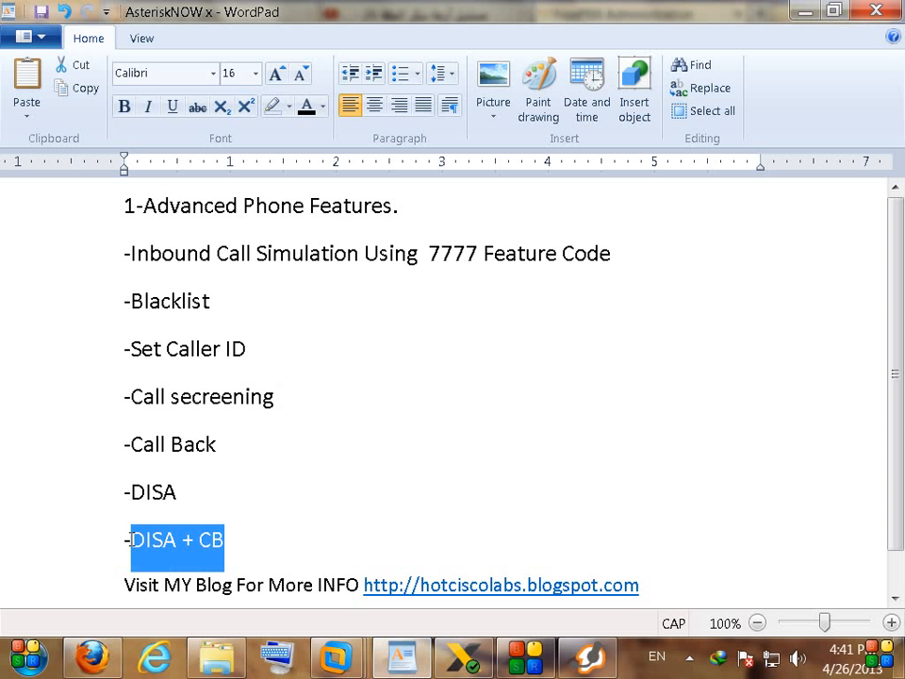
{"action": "left_click", "coordinate": [256, 494]}
{"action": "left_click_drag", "start_coordinate": [80, 502], "coordinate": [75, 541]}
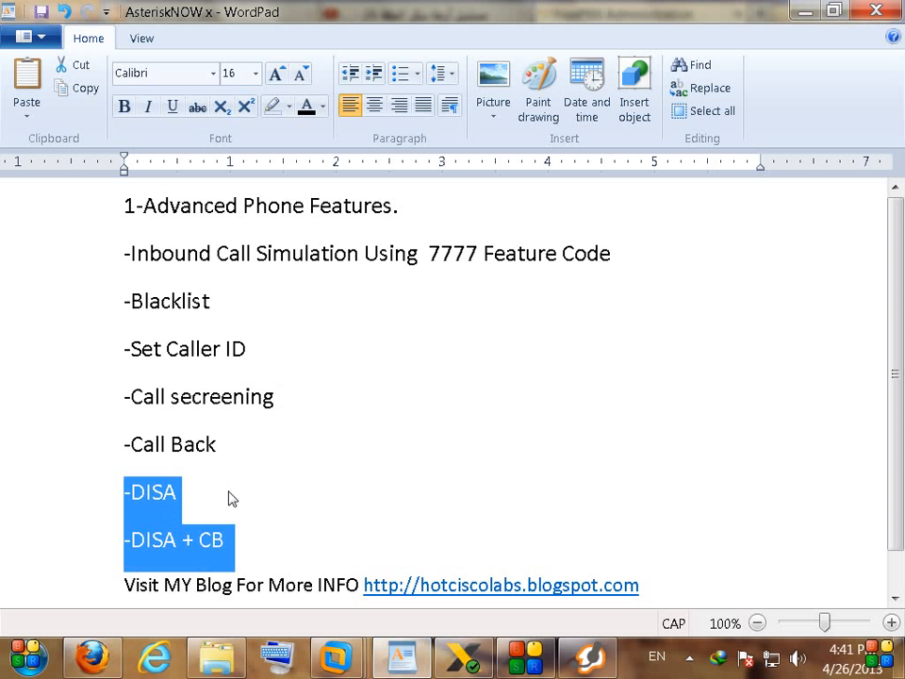
{"action": "left_click", "coordinate": [257, 469]}
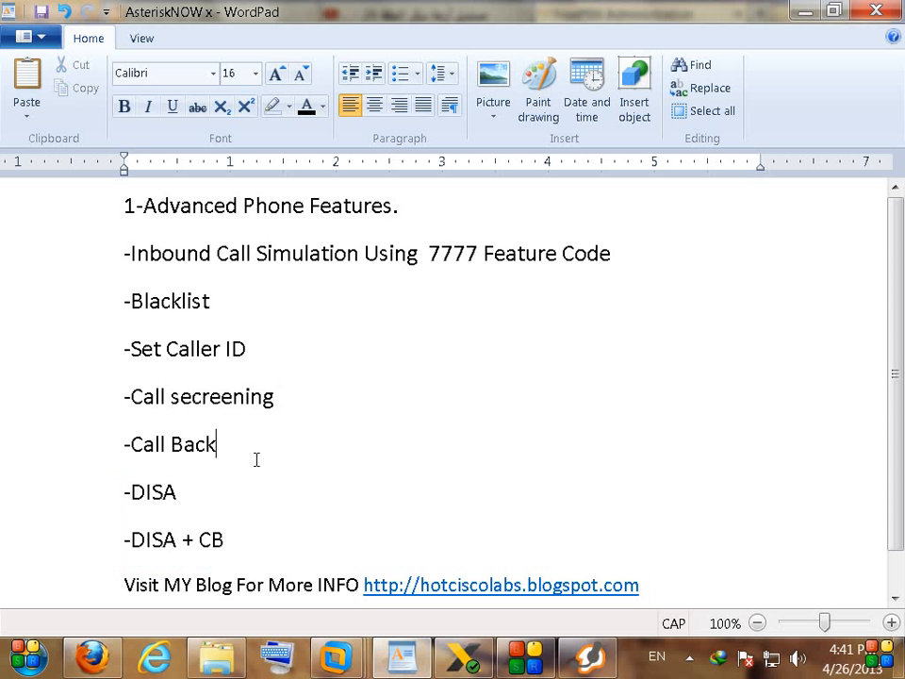
Step: Highlight the topic list from Blacklist to DISA + CB, then return to the FreePBX route page
{"action": "left_click_drag", "start_coordinate": [65, 300], "coordinate": [69, 546]}
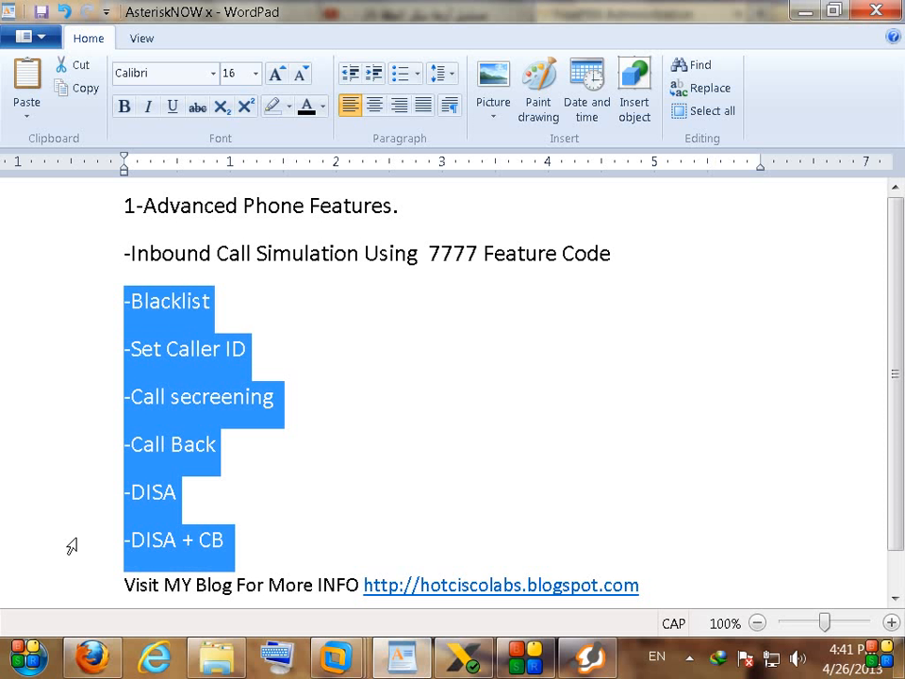
{"action": "left_click", "coordinate": [332, 353]}
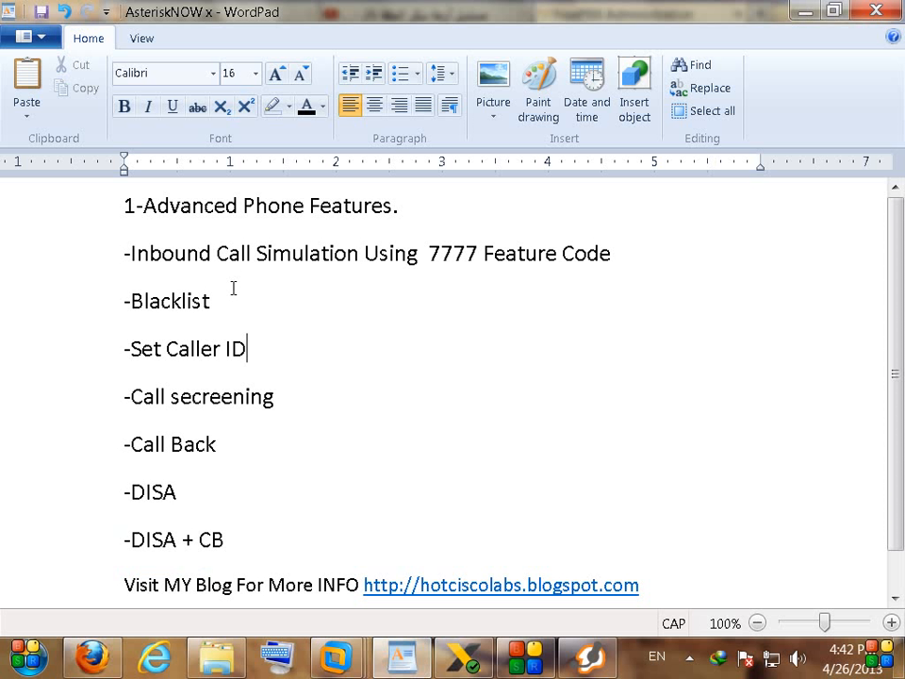
{"action": "left_click_drag", "start_coordinate": [12, 300], "coordinate": [39, 541]}
{"action": "left_click", "coordinate": [306, 339]}
{"action": "double_click", "coordinate": [155, 302]}
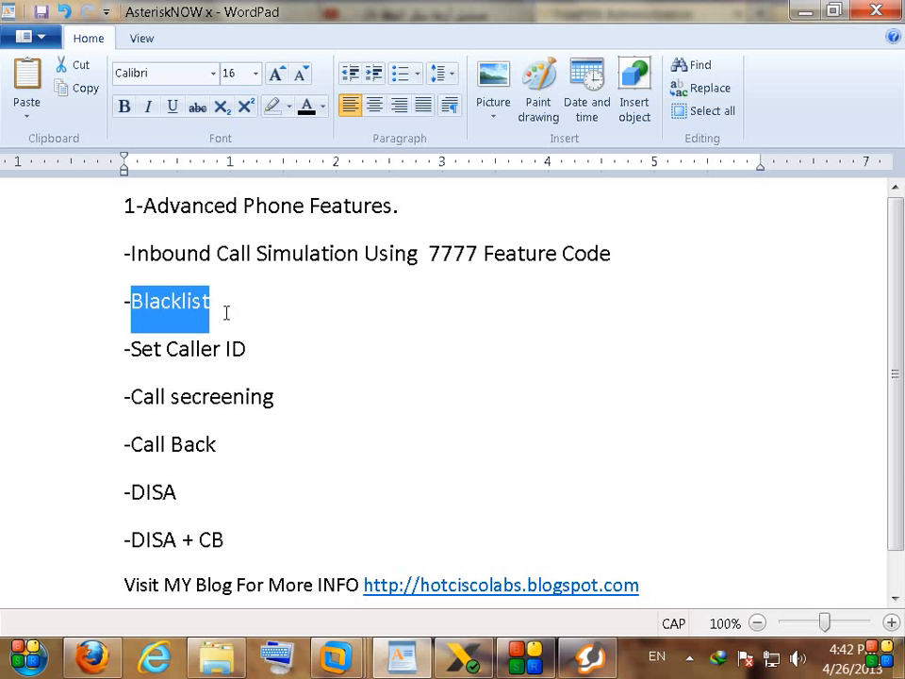
{"action": "left_click", "coordinate": [227, 313]}
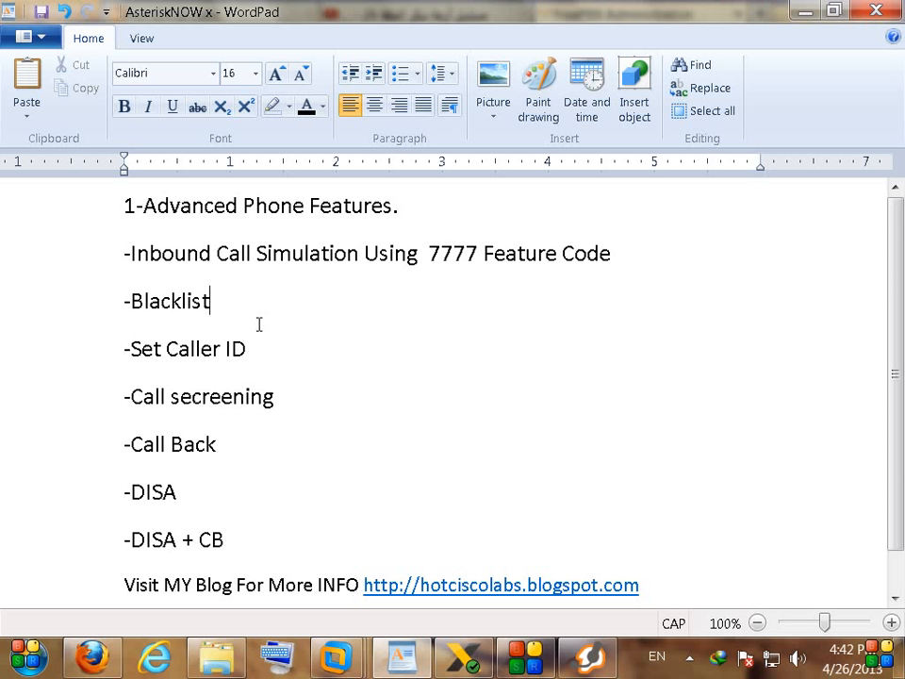
{"action": "double_click", "coordinate": [190, 302]}
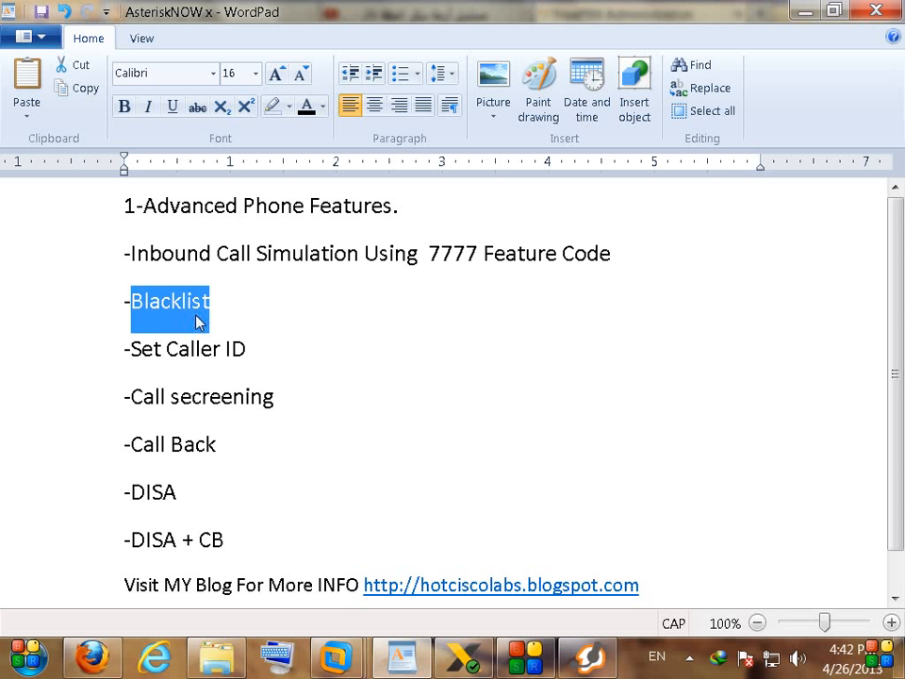
{"action": "left_click", "coordinate": [228, 301]}
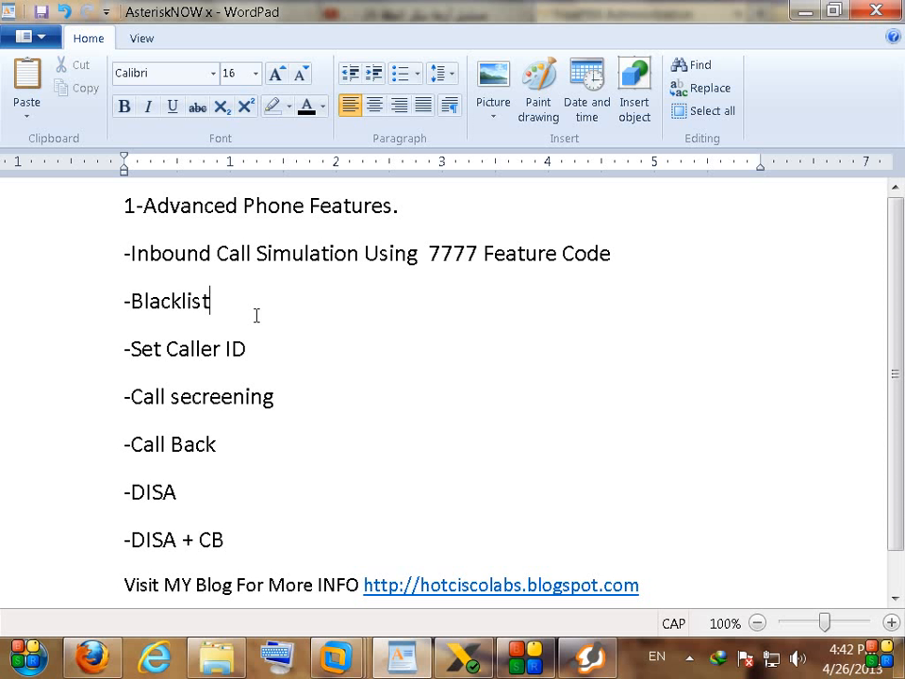
{"action": "left_click_drag", "start_coordinate": [126, 299], "coordinate": [123, 535]}
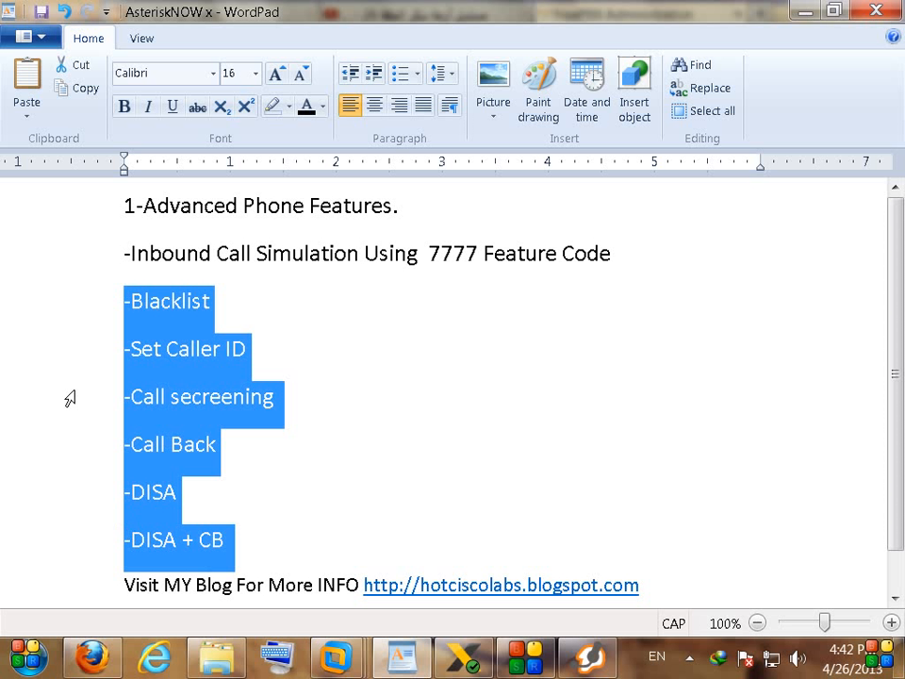
{"action": "left_click", "coordinate": [43, 320]}
{"action": "left_click", "coordinate": [335, 296]}
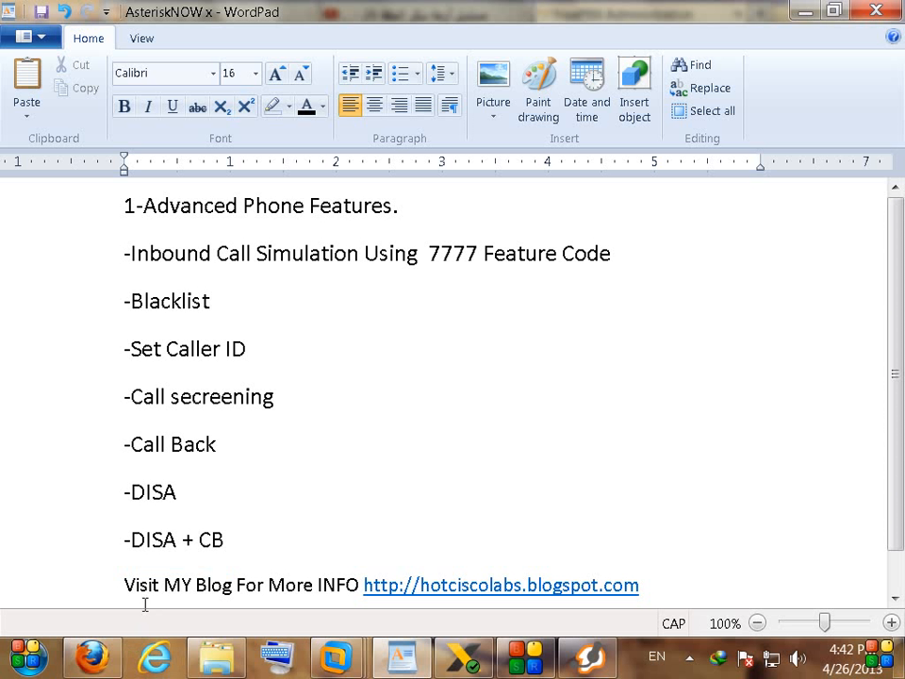
{"action": "left_click", "coordinate": [92, 657]}
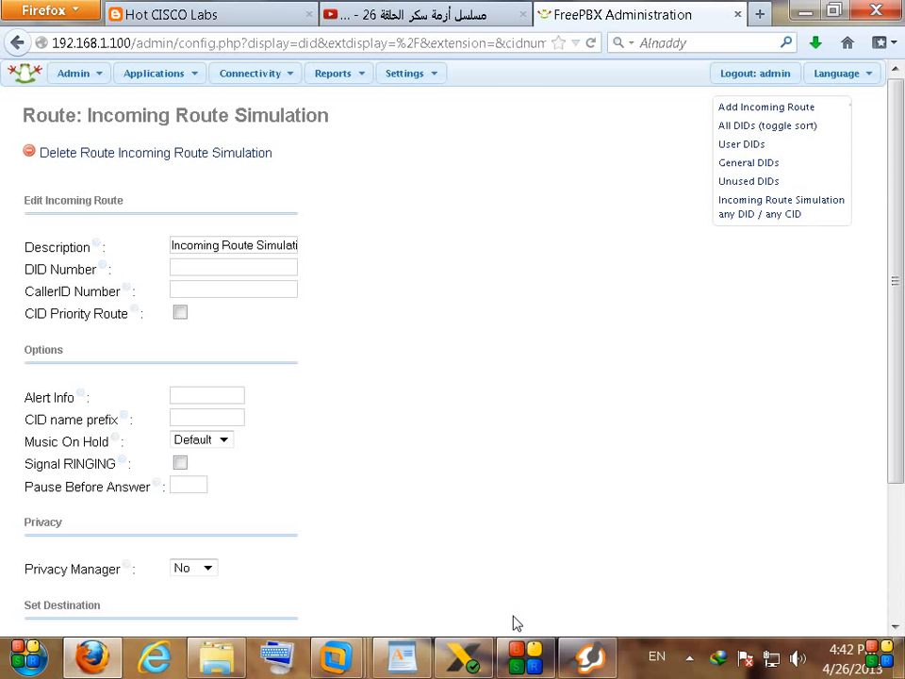
{"action": "left_click", "coordinate": [525, 657]}
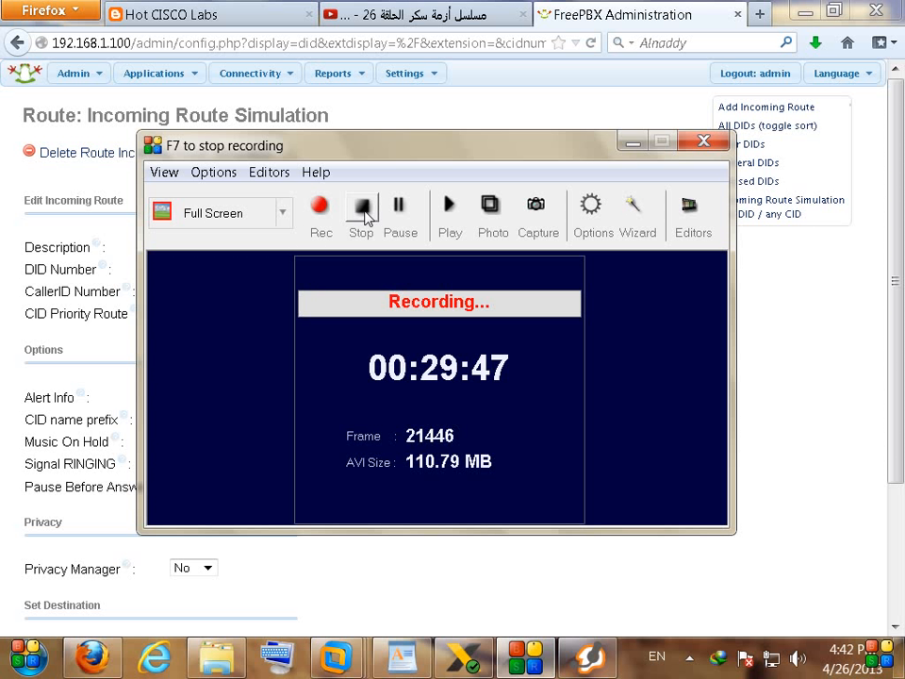